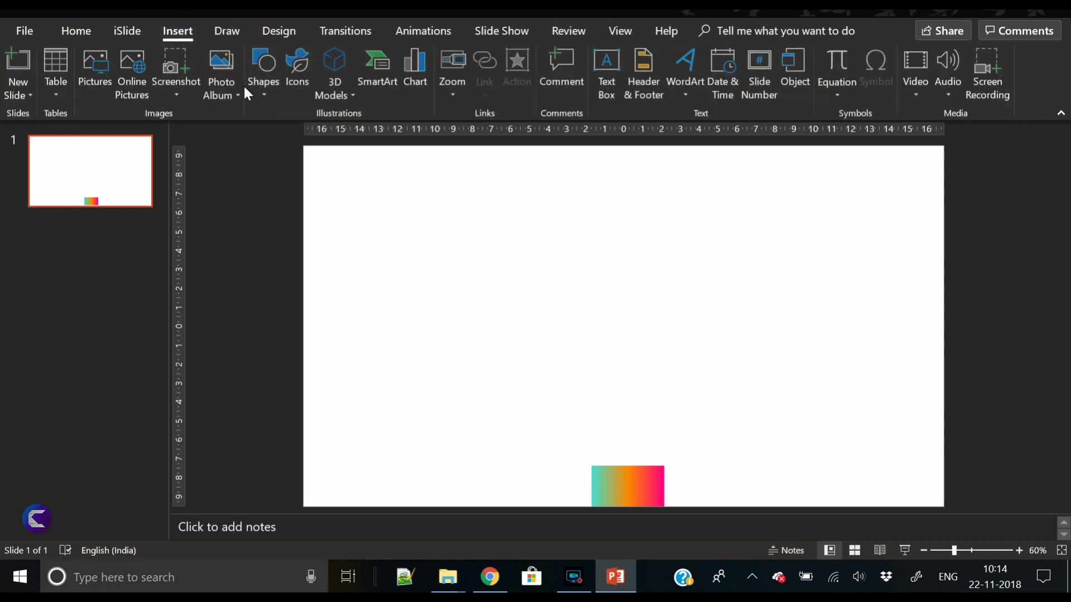
Step: Draw a rounded rectangle, round it into a tall pill, and size it to 13.45 × 5.7 cm
{"action": "left_click", "coordinate": [253, 92]}
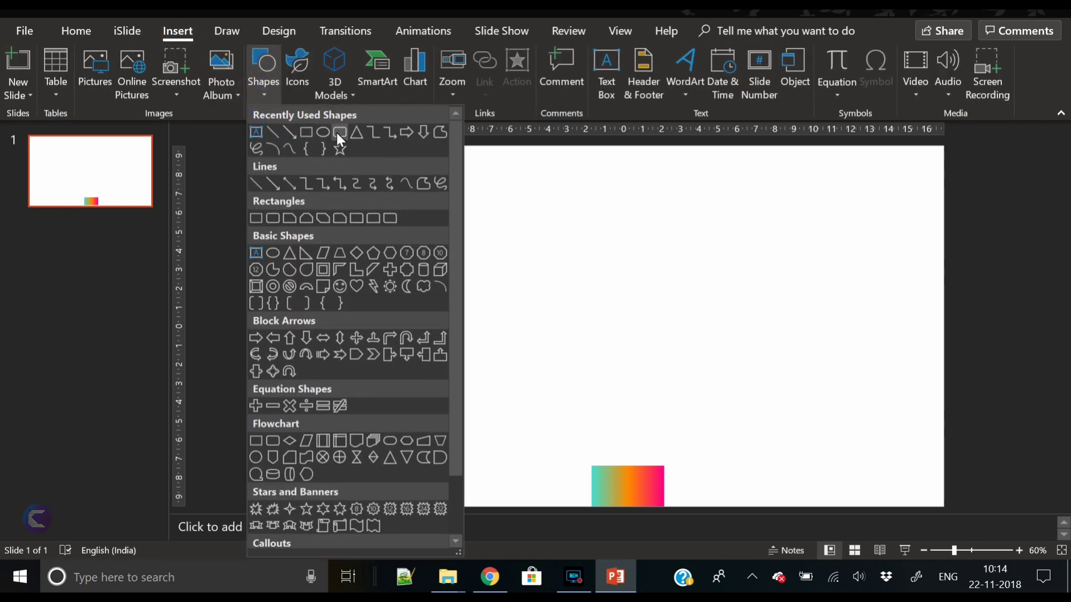
{"action": "left_click", "coordinate": [336, 133]}
{"action": "left_click_drag", "start_coordinate": [538, 219], "coordinate": [658, 429]}
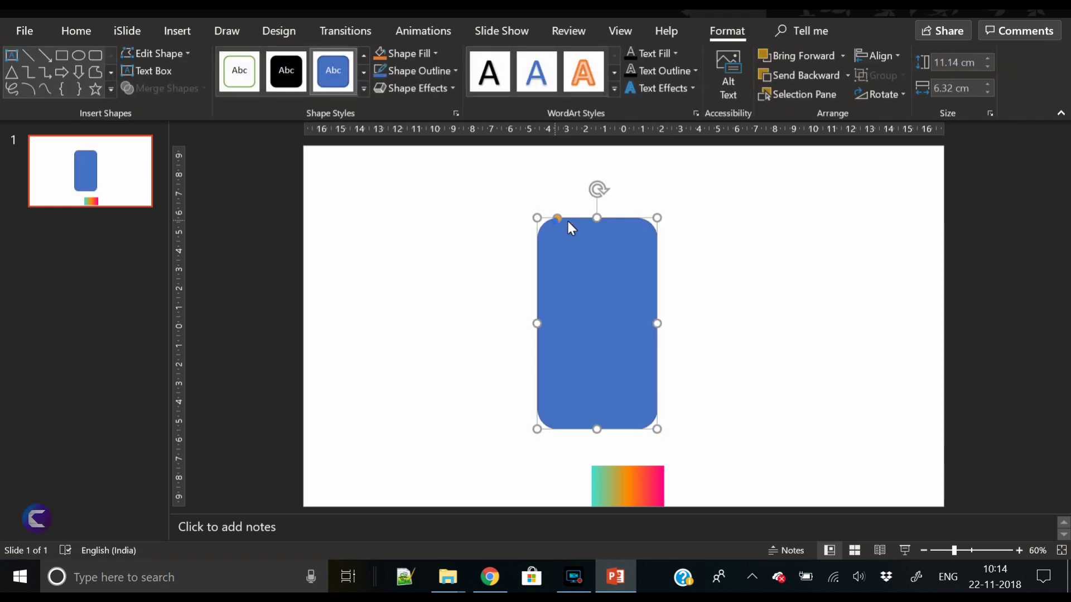
{"action": "left_click_drag", "start_coordinate": [557, 218], "coordinate": [634, 259]}
{"action": "left_click_drag", "start_coordinate": [602, 331], "coordinate": [643, 293]}
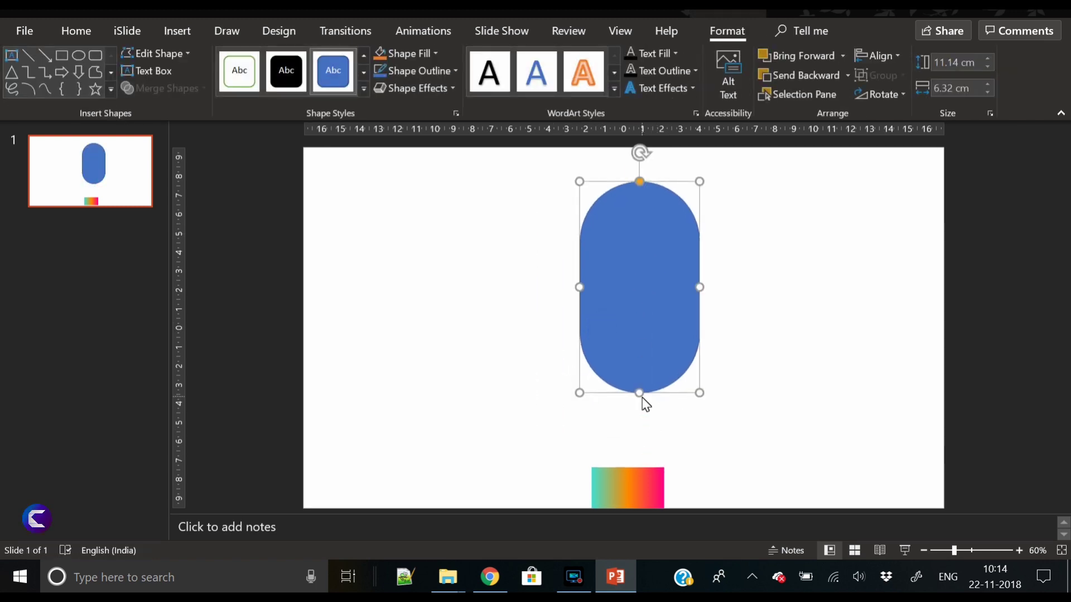
{"action": "left_click_drag", "start_coordinate": [639, 392], "coordinate": [639, 437]}
{"action": "left_click_drag", "start_coordinate": [580, 309], "coordinate": [592, 311]}
Step: Remove the pill's outline and line it up with the gradient bar's edge
{"action": "left_click", "coordinate": [455, 71]}
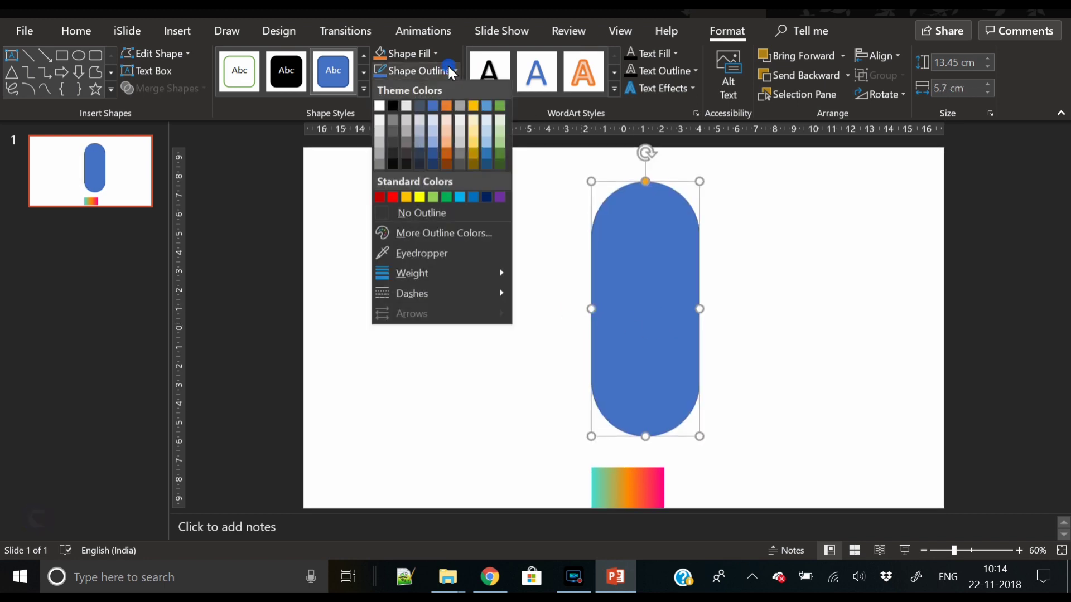
{"action": "left_click", "coordinate": [422, 213]}
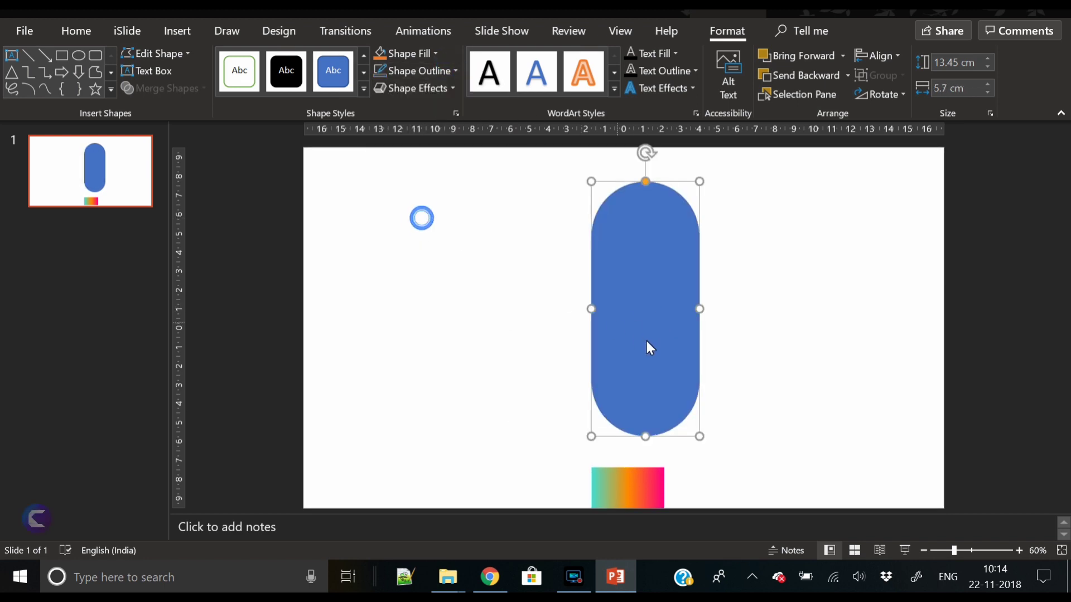
{"action": "left_click_drag", "start_coordinate": [646, 340], "coordinate": [711, 344]}
{"action": "left_click", "coordinate": [562, 362]}
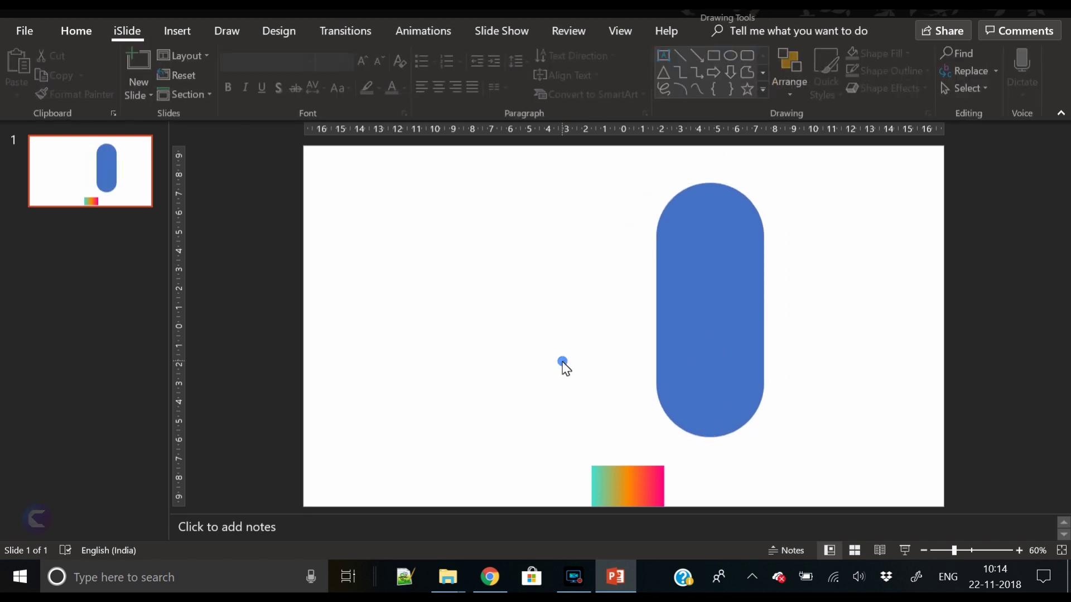
Step: Draw a wavy freeform curve over the pill's bottom and widen it to 9.94 cm
{"action": "left_click", "coordinate": [168, 31]}
{"action": "left_click", "coordinate": [266, 96]}
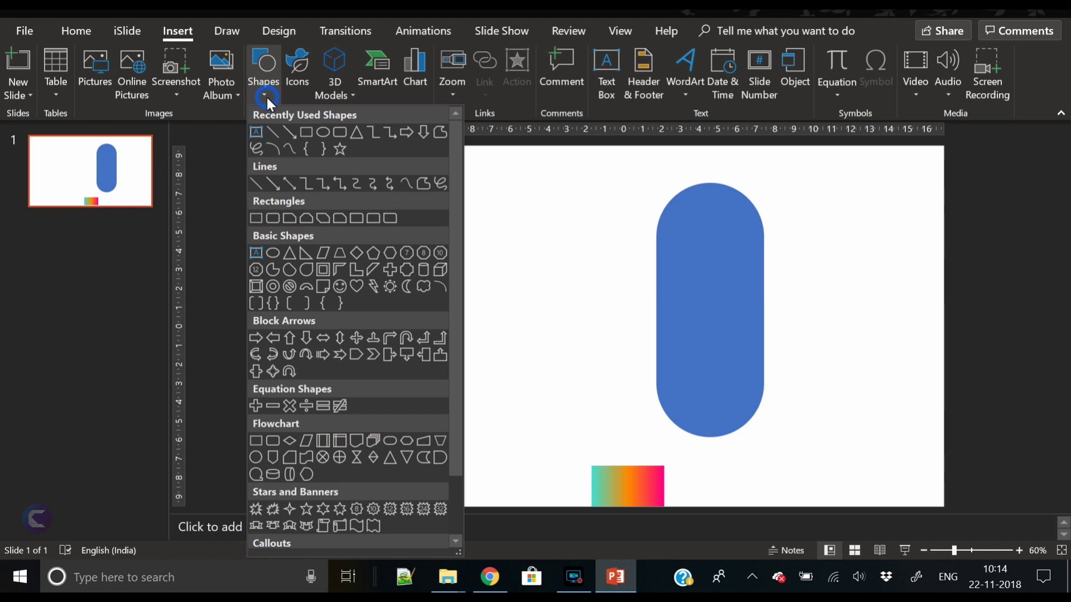
{"action": "left_click", "coordinate": [289, 149]}
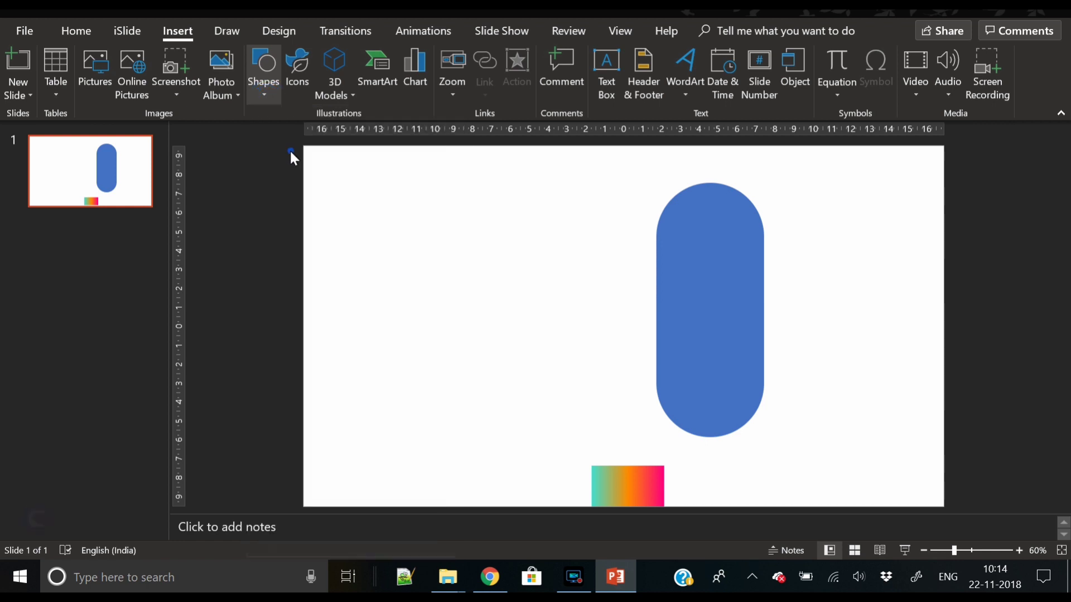
{"action": "left_click", "coordinate": [647, 431]}
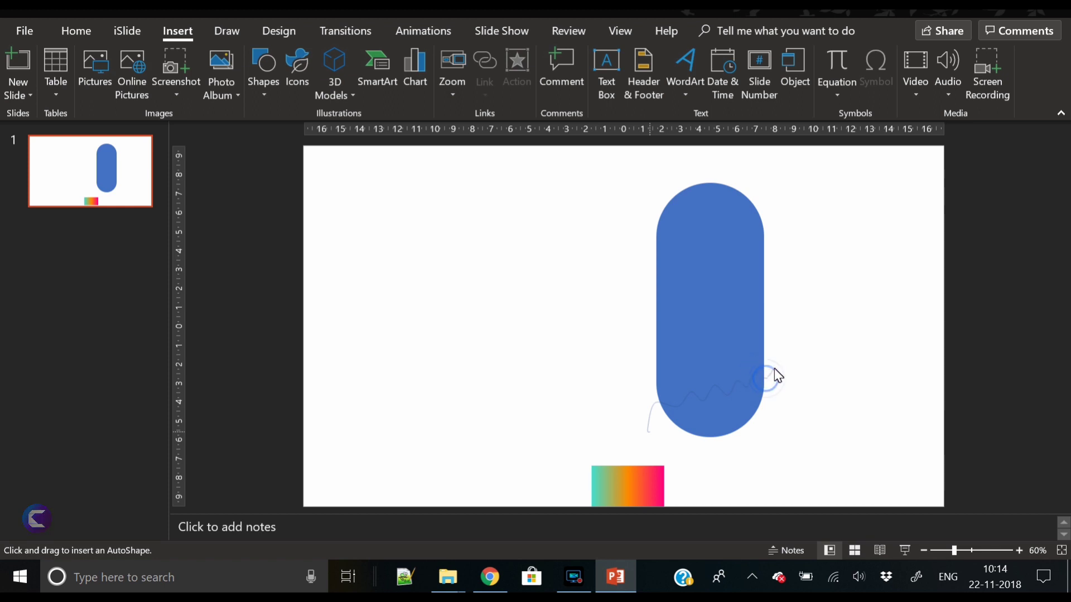
{"action": "mouse_move", "coordinate": [774, 368]}
{"action": "left_mouse_down"}
{"action": "mouse_move", "coordinate": [777, 422]}
{"action": "mouse_move", "coordinate": [744, 449]}
{"action": "mouse_move", "coordinate": [663, 445]}
{"action": "mouse_move", "coordinate": [644, 427]}
{"action": "mouse_move", "coordinate": [650, 435]}
{"action": "left_mouse_up"}
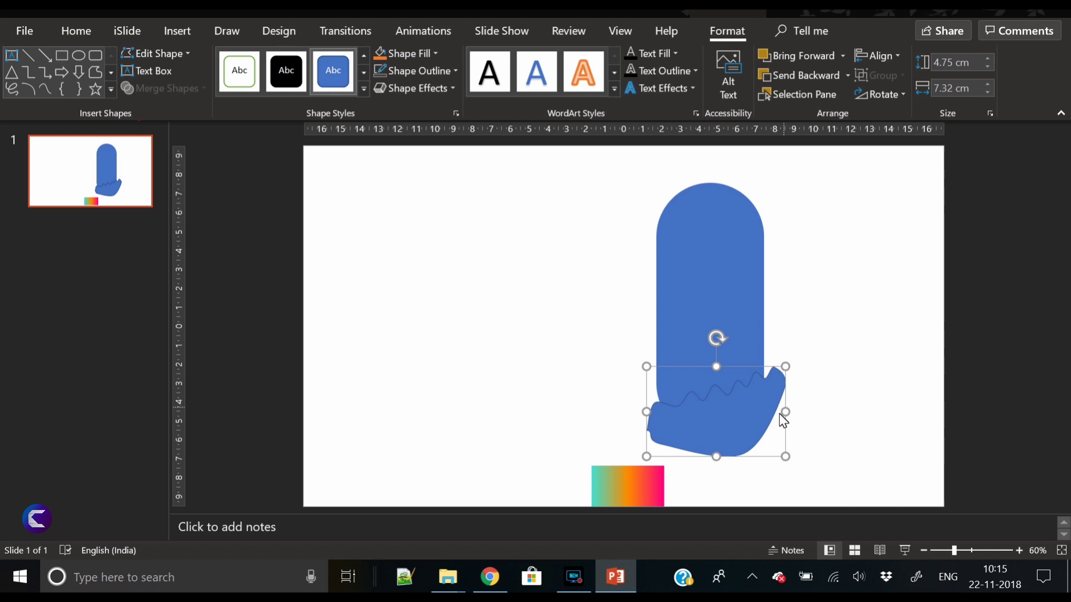
{"action": "mouse_move", "coordinate": [785, 413]}
{"action": "left_mouse_down"}
{"action": "mouse_move", "coordinate": [843, 411]}
{"action": "mouse_move", "coordinate": [779, 413]}
{"action": "mouse_move", "coordinate": [787, 413]}
{"action": "left_mouse_up"}
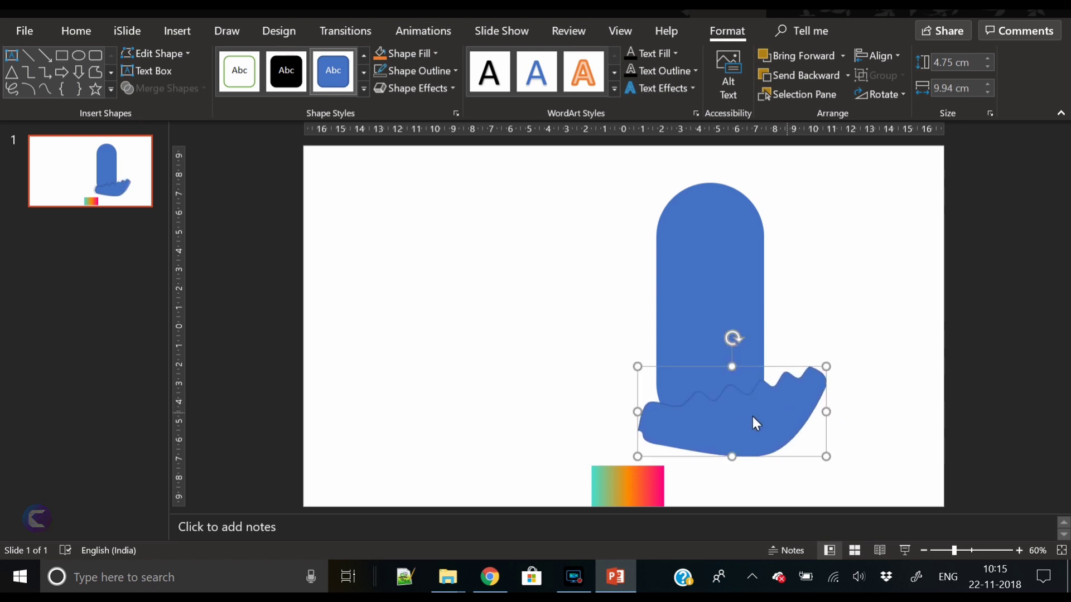
Step: Widen the wavy shape to 11.55 cm, tilt it slightly counter-clockwise and nudge it into place
{"action": "left_click_drag", "start_coordinate": [637, 412], "coordinate": [609, 411]}
{"action": "left_click_drag", "start_coordinate": [725, 419], "coordinate": [729, 422]}
{"action": "left_click_drag", "start_coordinate": [719, 334], "coordinate": [711, 333]}
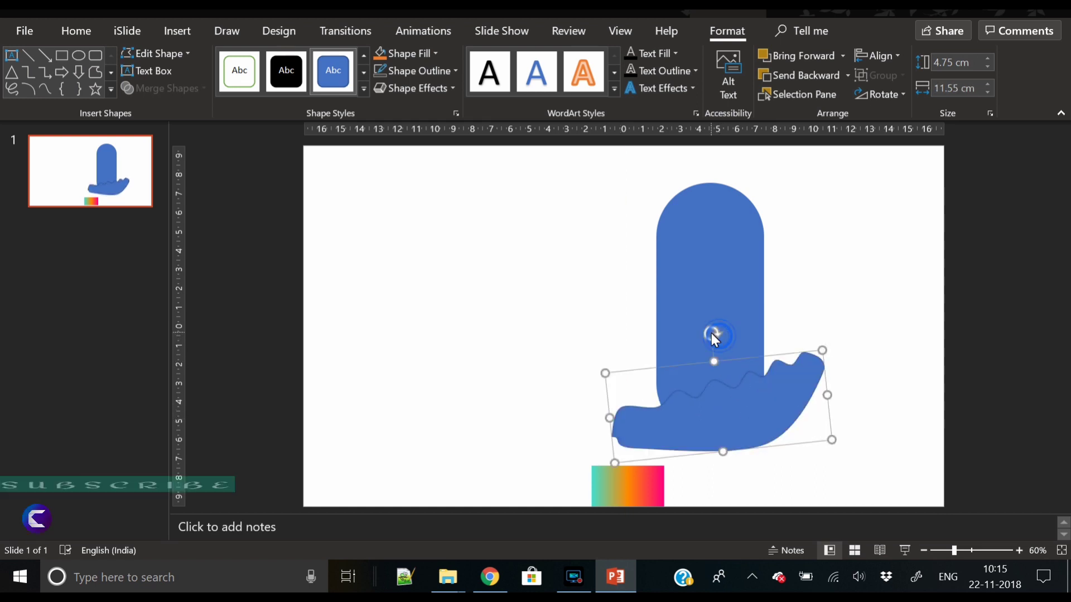
{"action": "left_click_drag", "start_coordinate": [738, 420], "coordinate": [739, 423]}
Step: Copy and paste the tall pill, placing the duplicate exactly over the original
{"action": "left_click", "coordinate": [733, 304]}
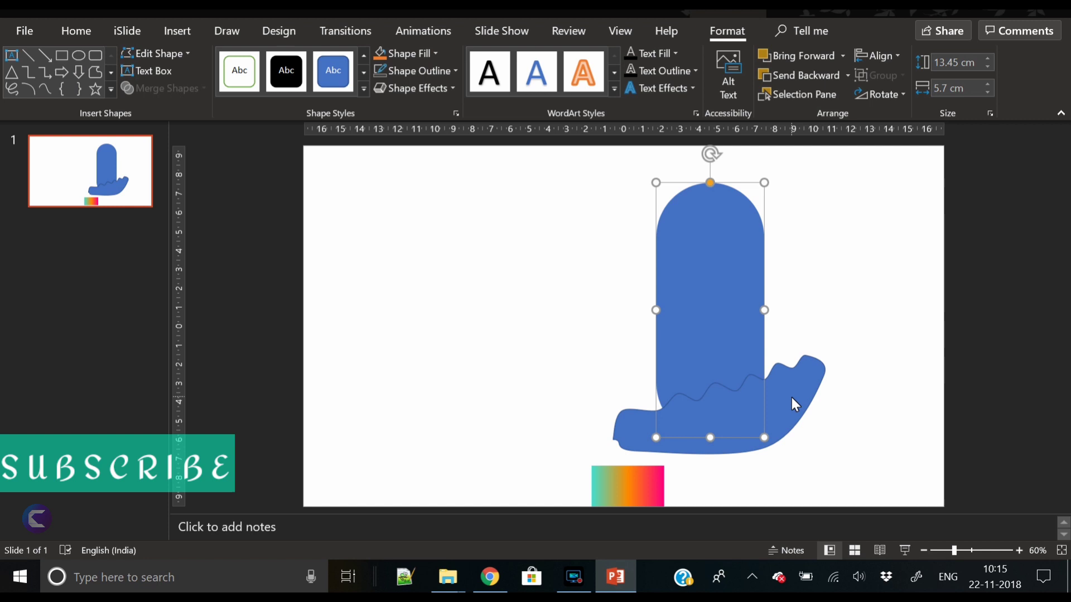
{"action": "left_click", "coordinate": [812, 297]}
{"action": "left_click", "coordinate": [709, 249]}
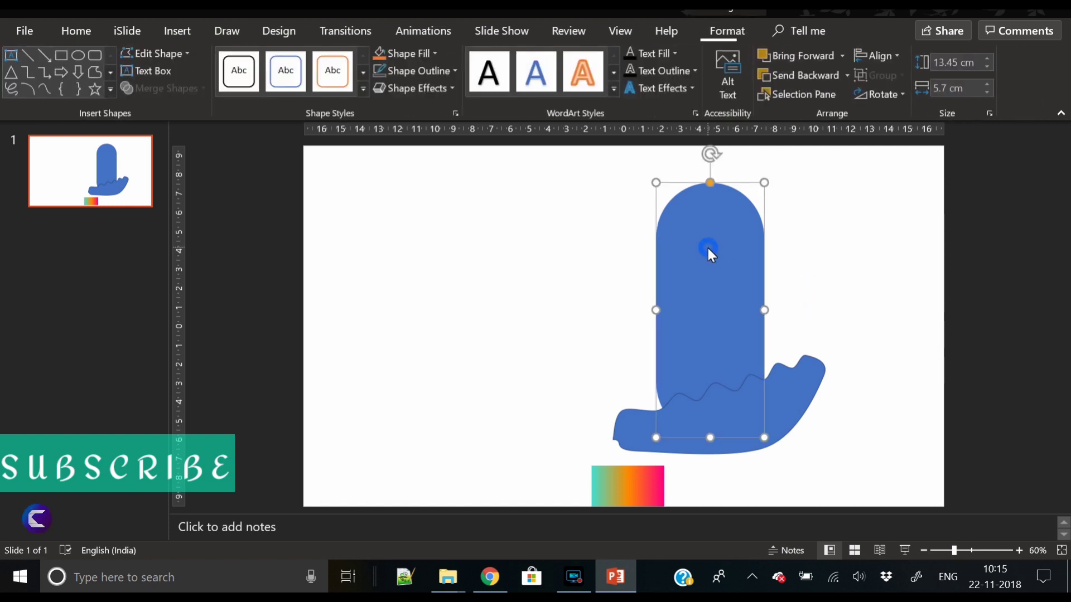
{"action": "key", "text": "ctrl+c"}
{"action": "key", "text": "ctrl+v"}
{"action": "mouse_move", "coordinate": [721, 262]}
{"action": "left_mouse_down"}
{"action": "mouse_move", "coordinate": [671, 230]}
{"action": "mouse_move", "coordinate": [665, 252]}
{"action": "mouse_move", "coordinate": [715, 253]}
{"action": "left_mouse_up"}
Step: Try subtracting the wave from the pill with Merge Shapes, then undo it
{"action": "left_click", "coordinate": [790, 388], "text": "shift"}
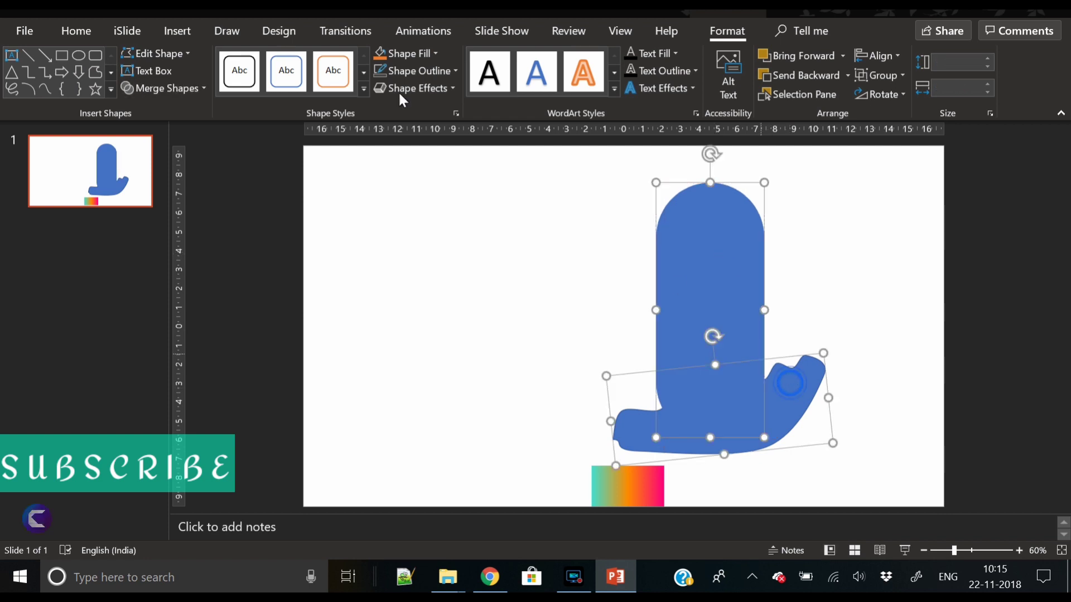
{"action": "left_click", "coordinate": [160, 84]}
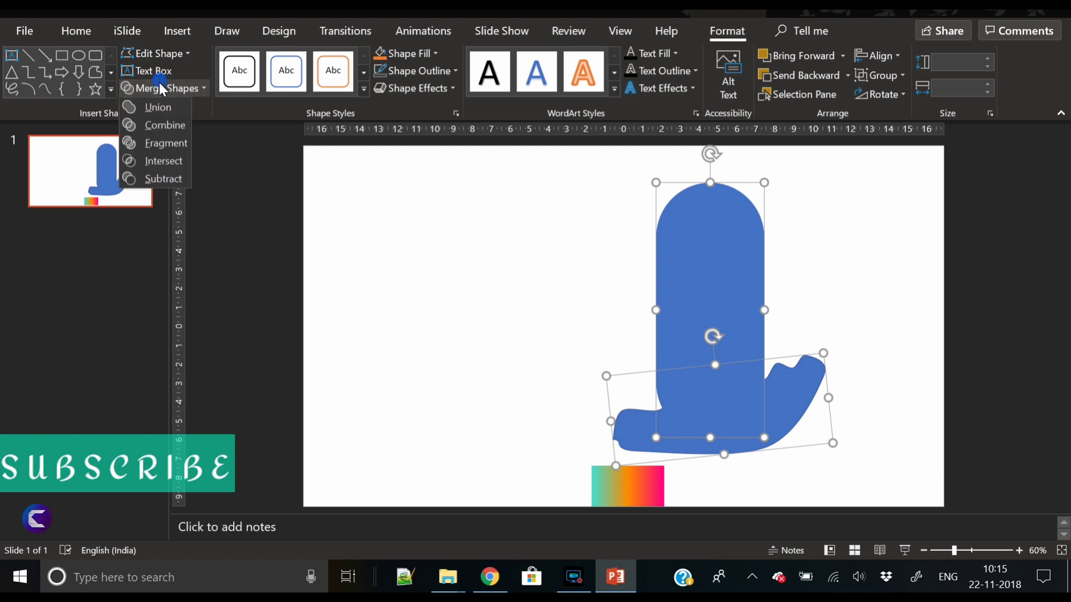
{"action": "left_click", "coordinate": [162, 180]}
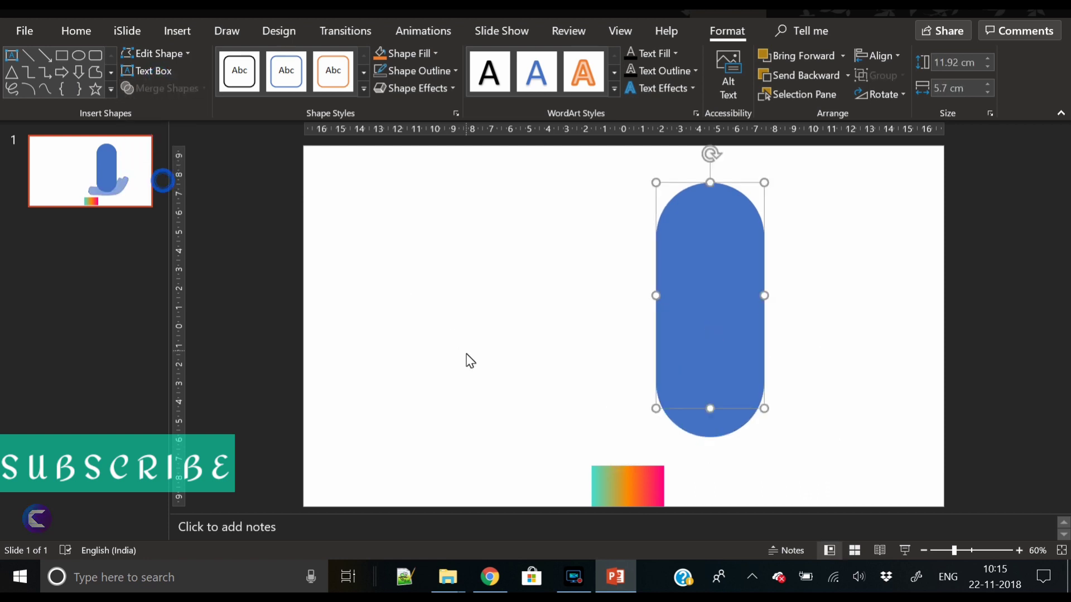
{"action": "left_click", "coordinate": [466, 353]}
{"action": "left_click", "coordinate": [697, 418]}
{"action": "key", "text": "ctrl+z"}
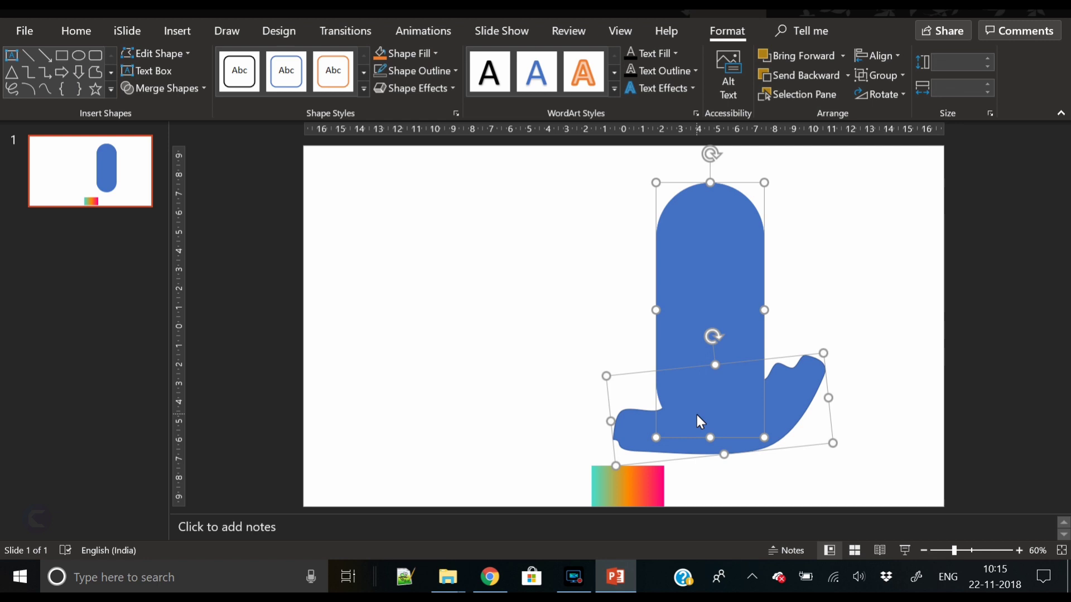
{"action": "left_click", "coordinate": [526, 304]}
Step: Colour the top pill copy orange, keeping it over the original
{"action": "double_click", "coordinate": [715, 276]}
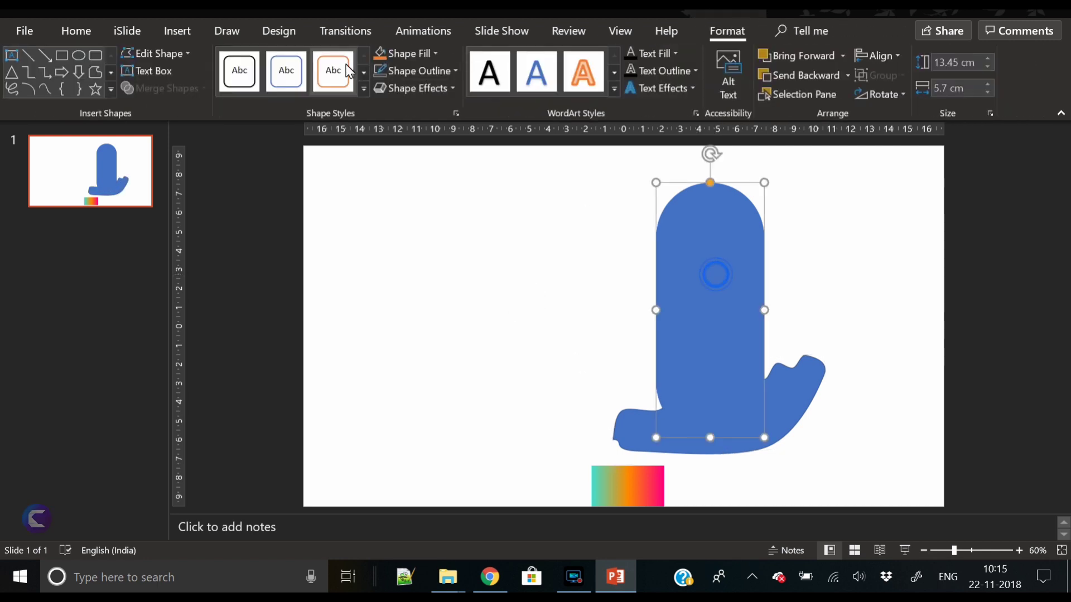
{"action": "left_click", "coordinate": [385, 59]}
{"action": "left_click_drag", "start_coordinate": [716, 424], "coordinate": [780, 424]}
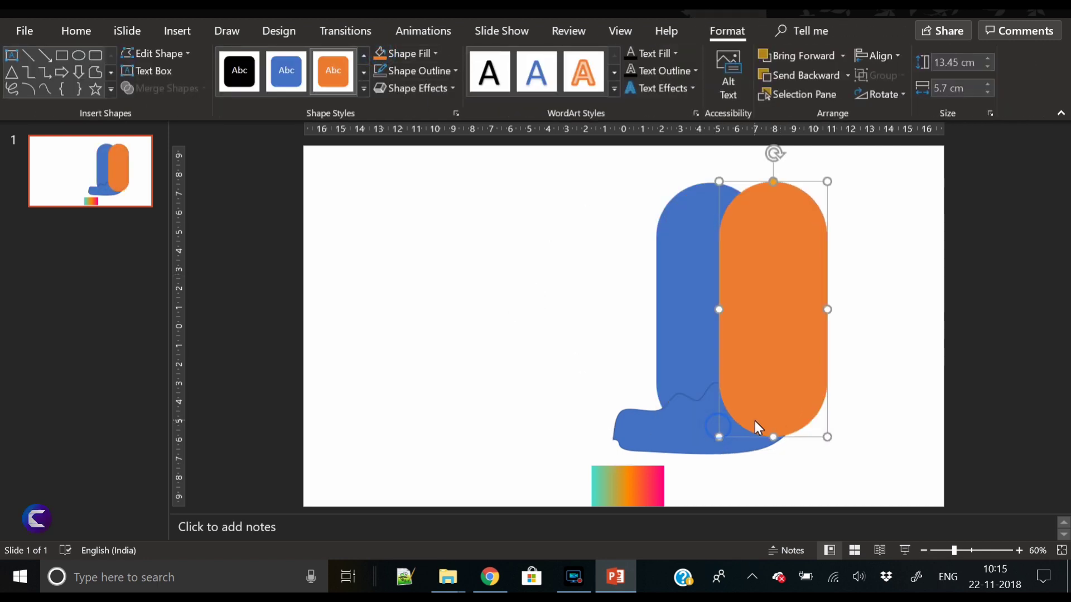
{"action": "key", "text": "ctrl+z"}
Step: Intersect the orange pill copy with the wave to form an orange wavy base
{"action": "left_click", "coordinate": [803, 415], "text": "shift"}
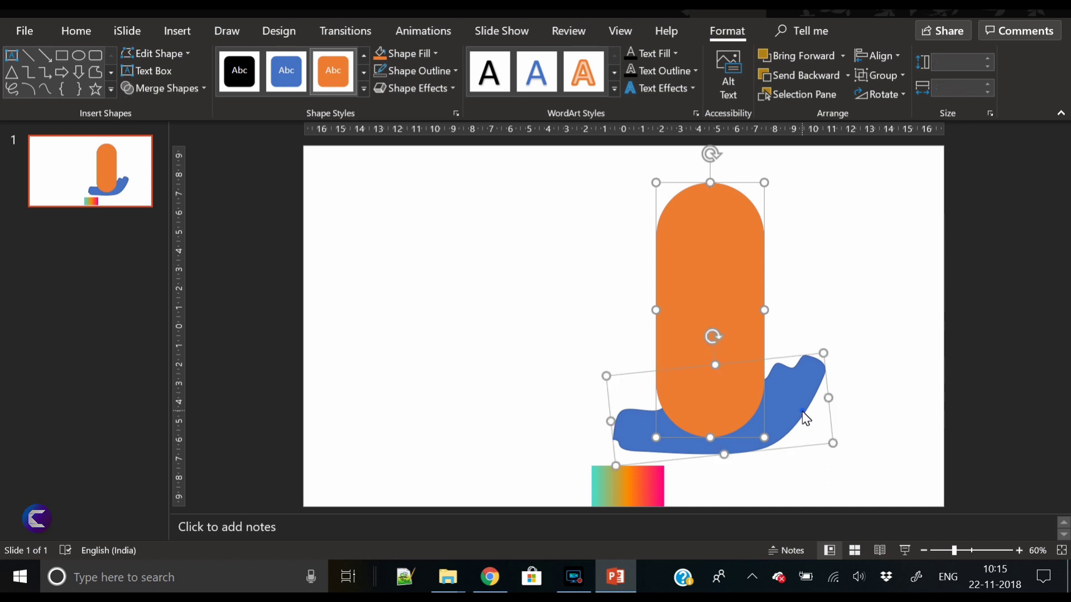
{"action": "right_click", "coordinate": [803, 413]}
{"action": "left_click", "coordinate": [179, 84]}
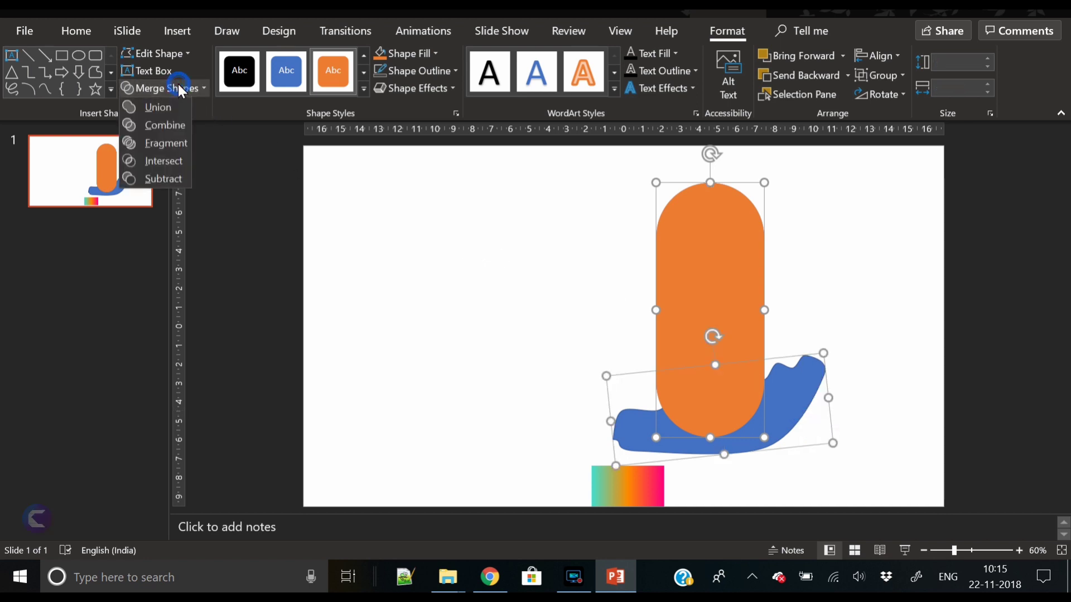
{"action": "left_click", "coordinate": [164, 161]}
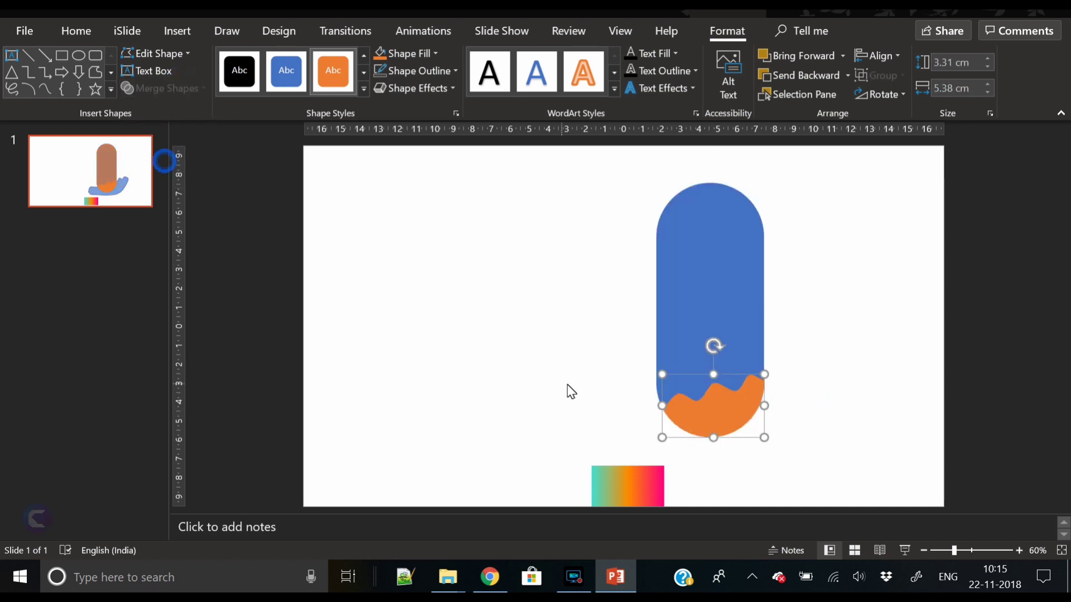
{"action": "left_click", "coordinate": [800, 306]}
{"action": "left_click", "coordinate": [718, 257]}
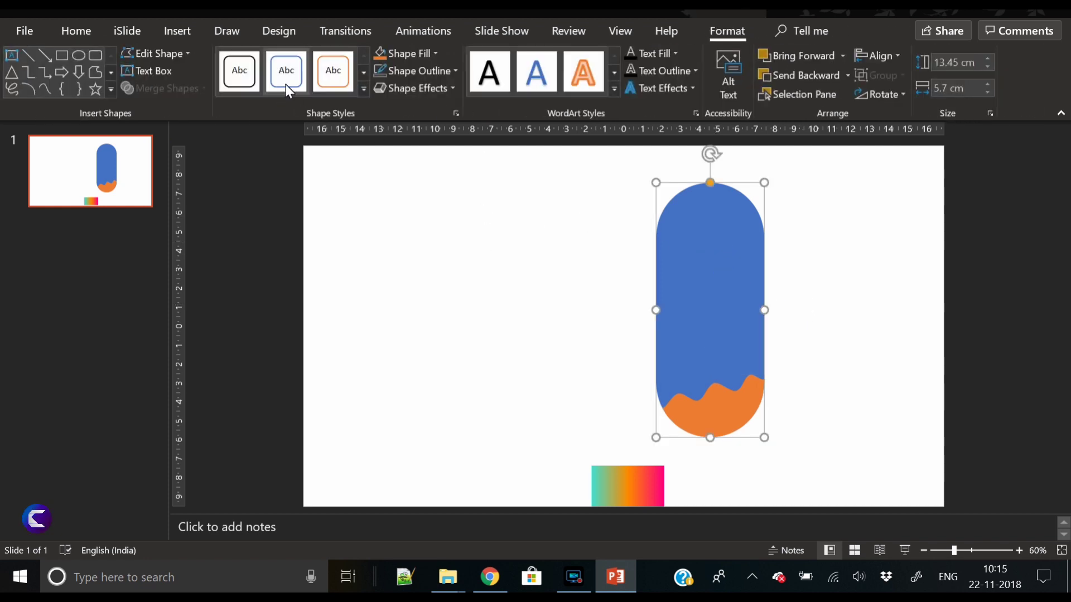
Step: Give the pill a three-stop gradient fill with the middle stop at about 50%
{"action": "left_click", "coordinate": [456, 113]}
{"action": "left_click", "coordinate": [864, 224]}
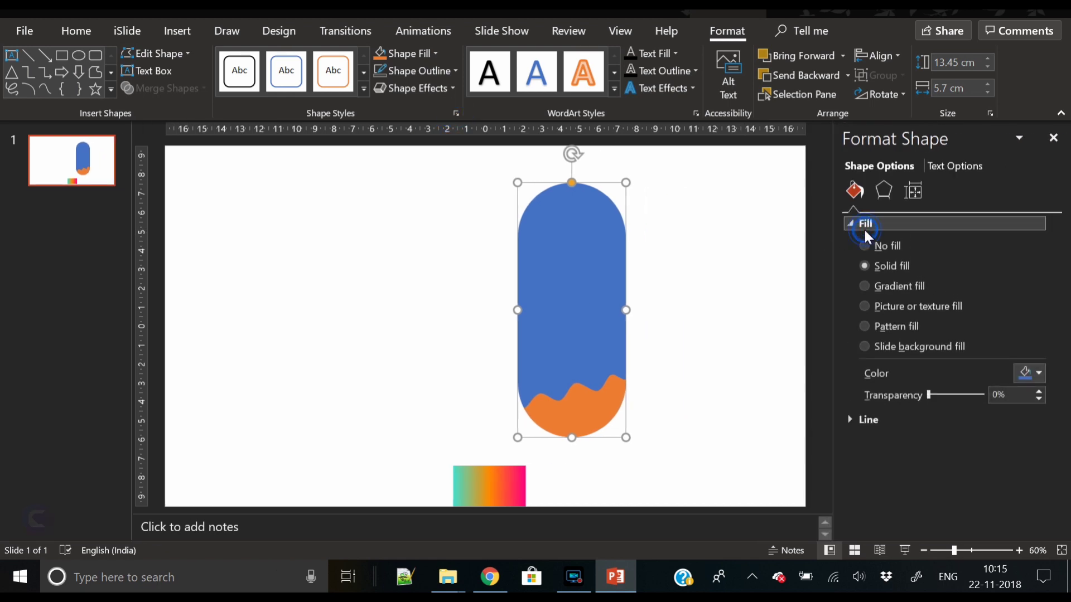
{"action": "left_click", "coordinate": [909, 286]}
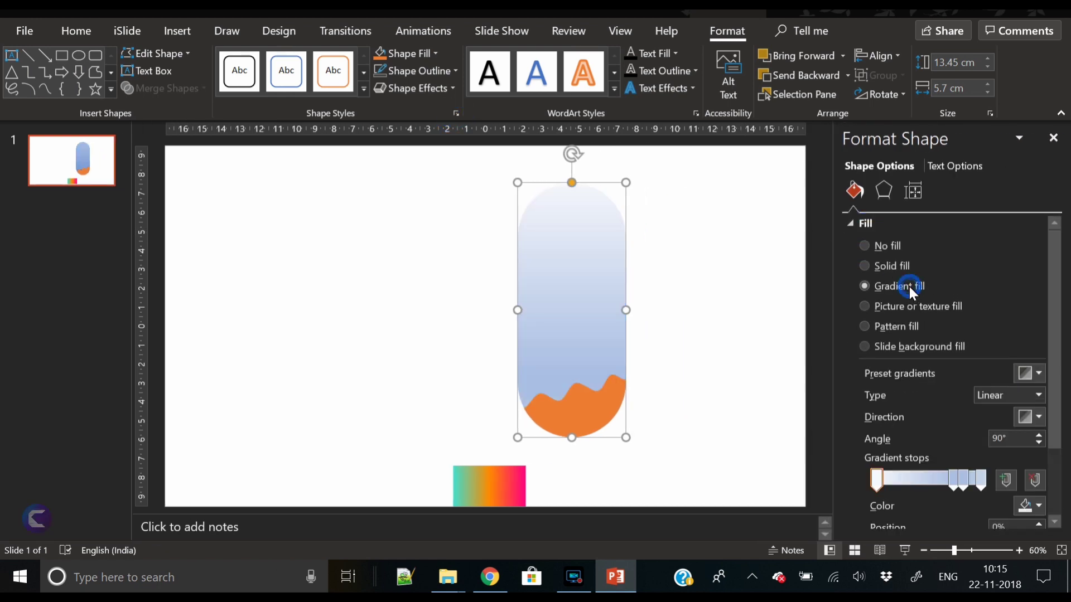
{"action": "left_click", "coordinate": [948, 479]}
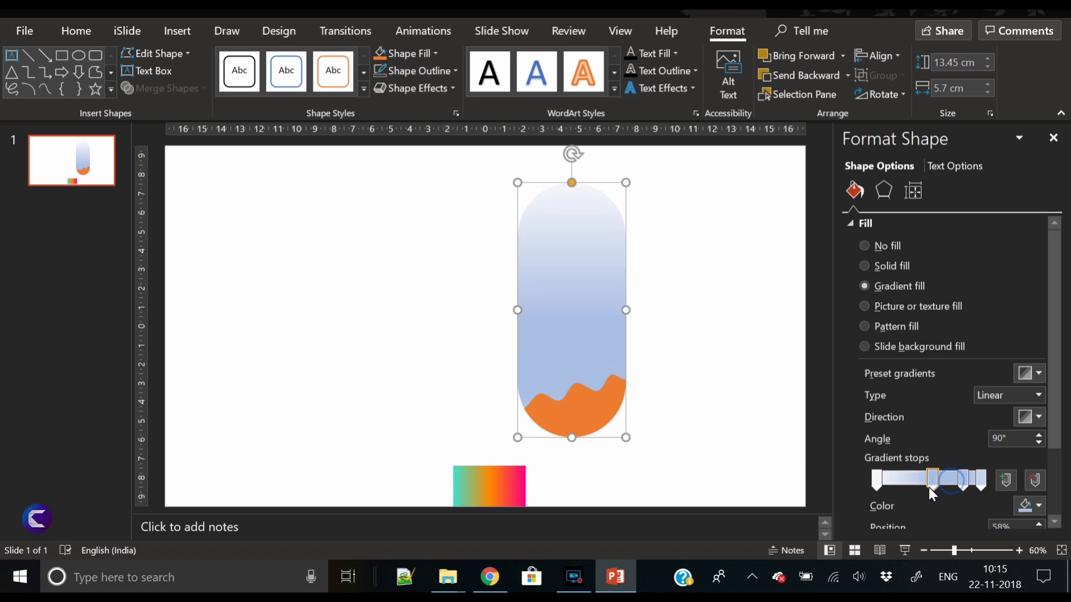
{"action": "left_click", "coordinate": [1040, 480]}
{"action": "left_click_drag", "start_coordinate": [965, 480], "coordinate": [927, 481]}
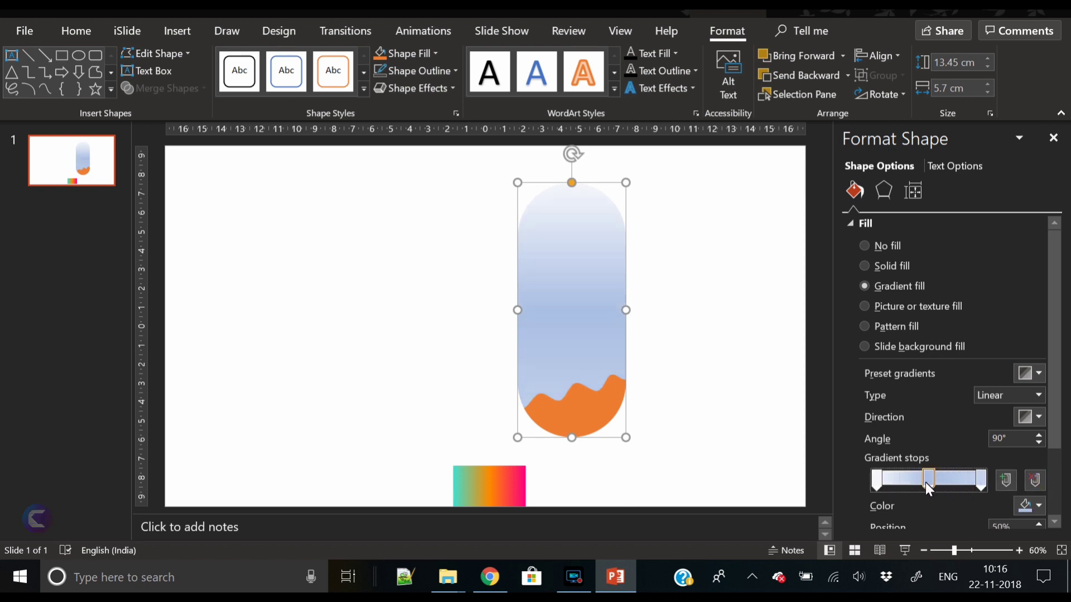
Step: Set the first gradient stop to the bar's teal using the eyedropper
{"action": "left_click", "coordinate": [874, 482]}
{"action": "left_click", "coordinate": [1030, 505]}
{"action": "left_click", "coordinate": [1009, 489]}
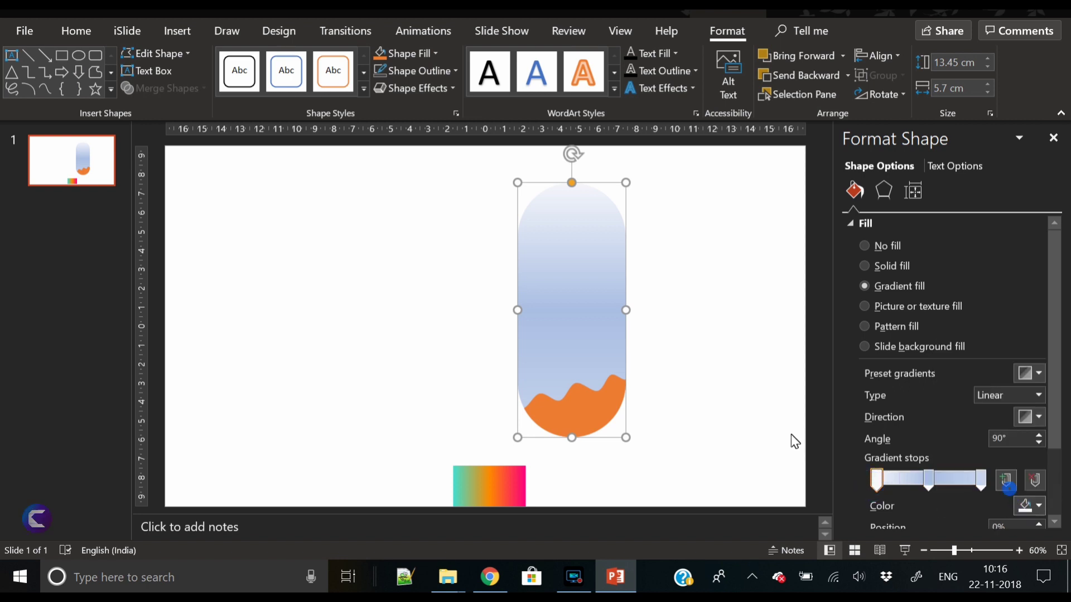
{"action": "left_click", "coordinate": [455, 495]}
Step: Sample orange from the small gradient rectangle for the middle stop
{"action": "left_click", "coordinate": [926, 480]}
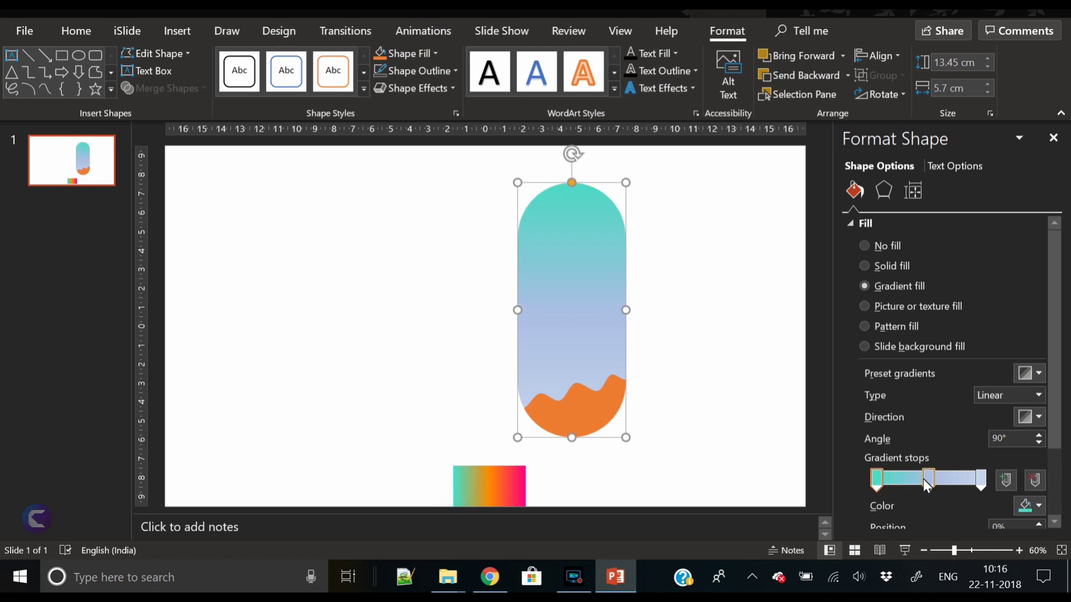
{"action": "left_click", "coordinate": [1029, 505]}
{"action": "left_click", "coordinate": [996, 485]}
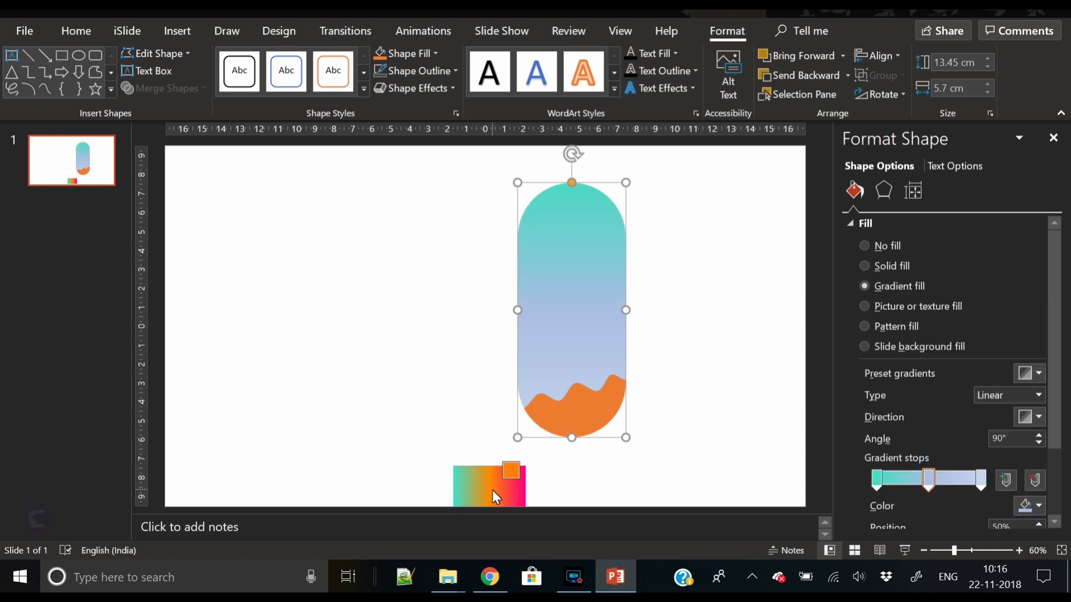
{"action": "left_click", "coordinate": [493, 490]}
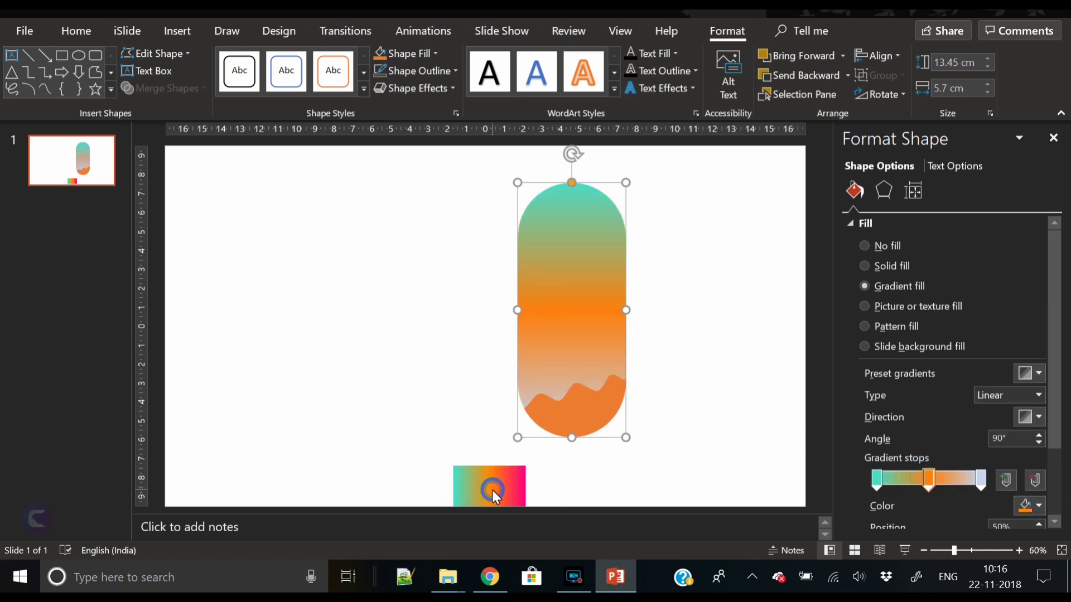
Step: Sample pink for the right stop and make the gradient run diagonally at 225°
{"action": "left_click", "coordinate": [982, 484]}
{"action": "left_click", "coordinate": [1030, 505]}
{"action": "left_click", "coordinate": [1001, 488]}
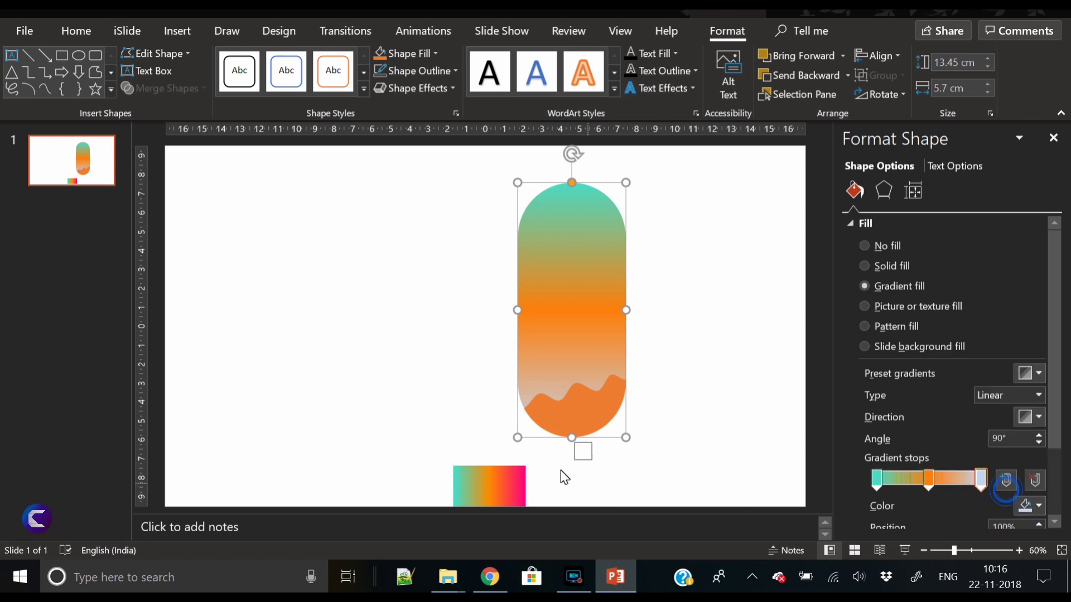
{"action": "left_click", "coordinate": [527, 489]}
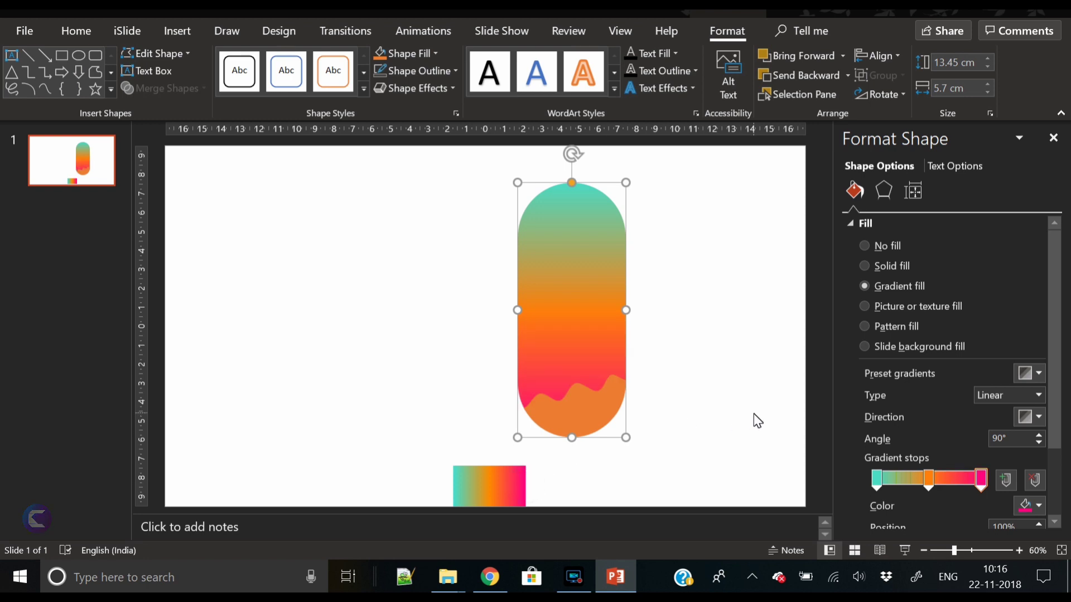
{"action": "left_click", "coordinate": [1028, 416]}
{"action": "left_click", "coordinate": [951, 521]}
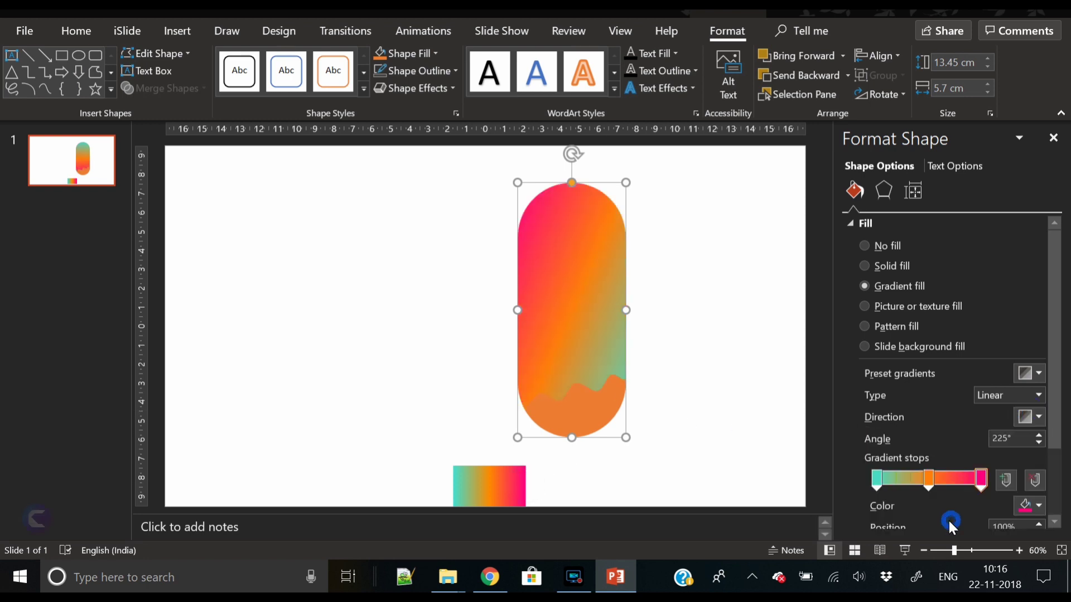
{"action": "left_click", "coordinate": [605, 404]}
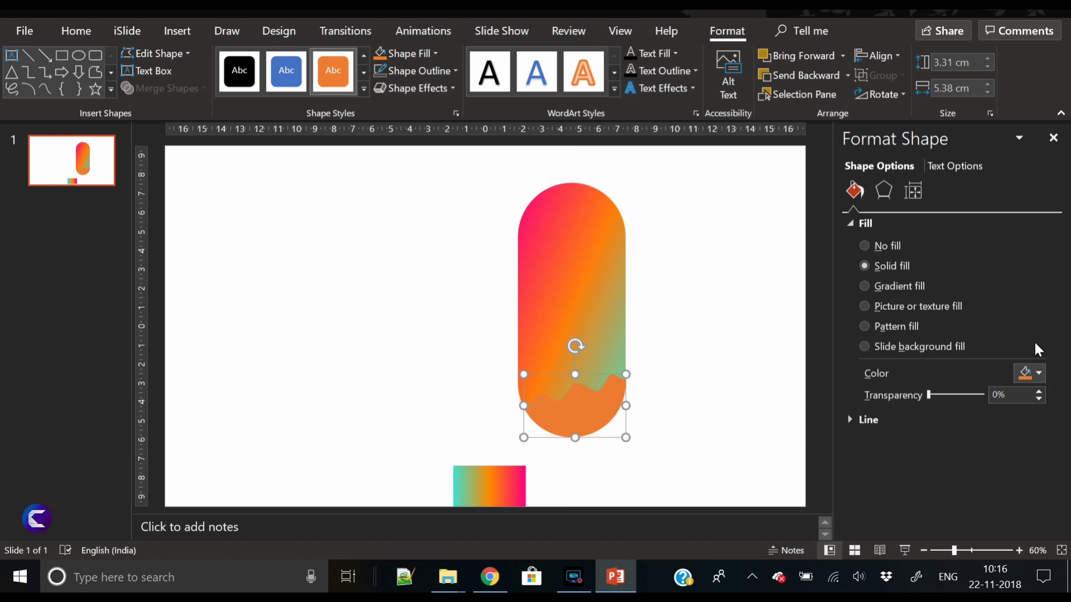
Step: Fill the wavy base with white at 39% transparency
{"action": "left_click", "coordinate": [1038, 373]}
{"action": "left_click", "coordinate": [937, 197]}
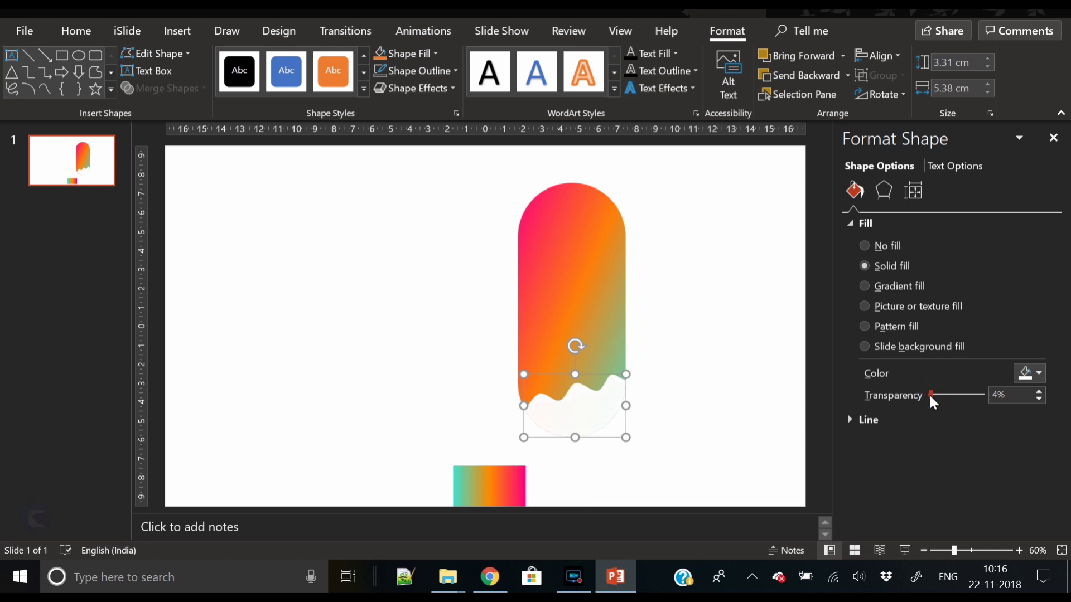
{"action": "left_click_drag", "start_coordinate": [929, 395], "coordinate": [949, 397]}
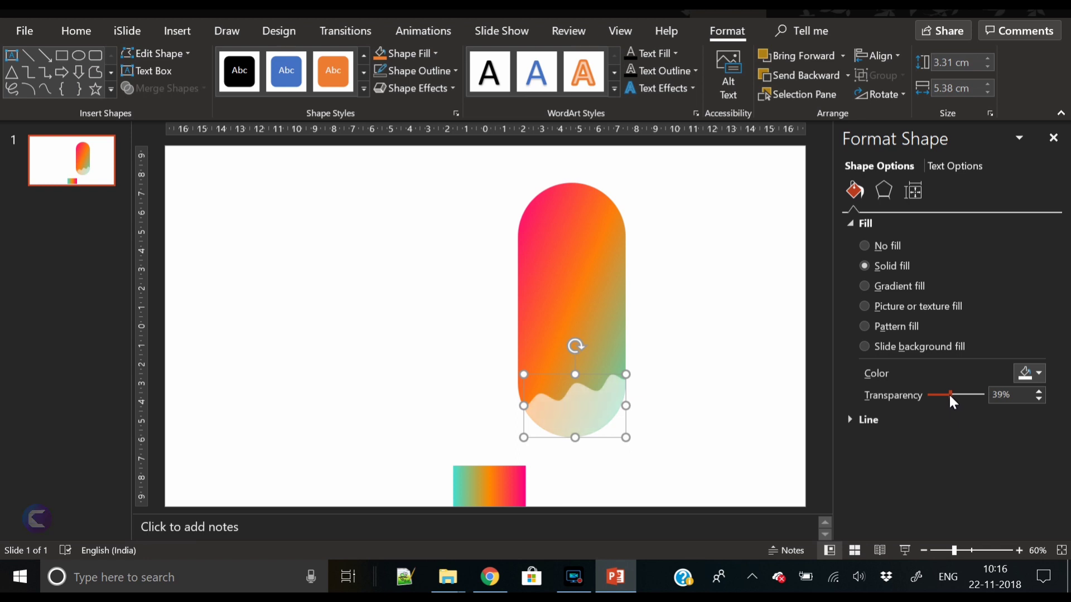
Step: Apply a shadow preset to the pill and set the shadow size to 100%
{"action": "left_click", "coordinate": [691, 332]}
{"action": "key", "text": "Tab"}
{"action": "left_click", "coordinate": [884, 190]}
{"action": "left_click", "coordinate": [1037, 251]}
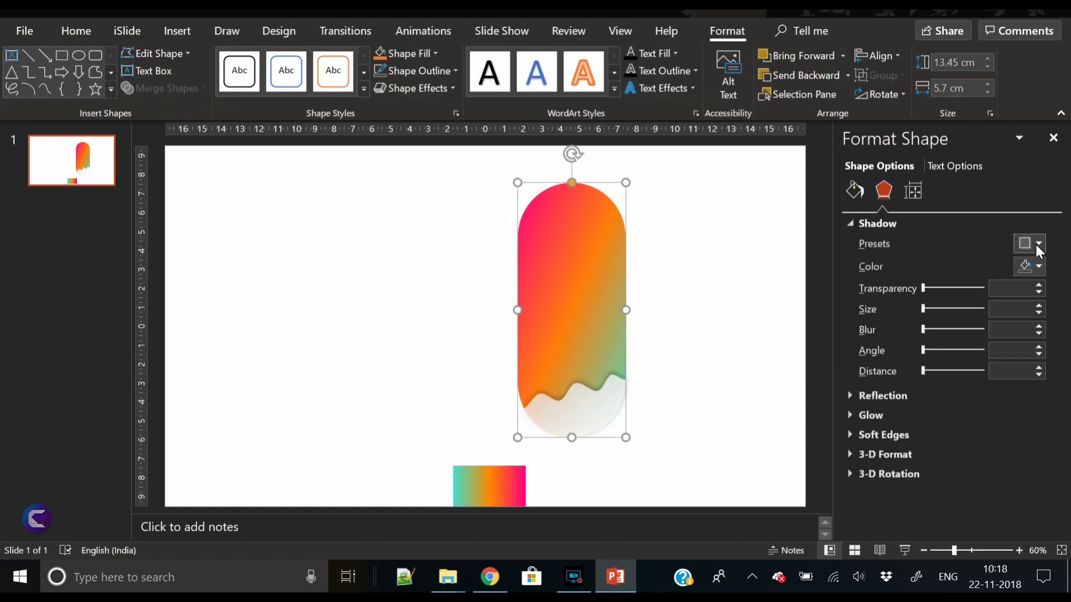
{"action": "left_click", "coordinate": [981, 415]}
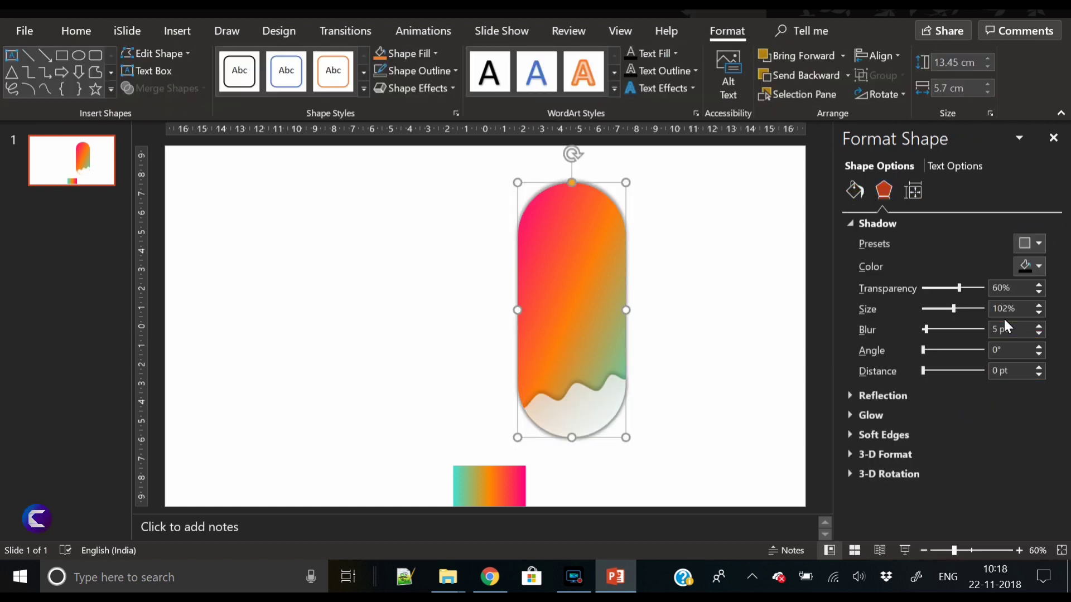
{"action": "left_click", "coordinate": [1041, 313]}
{"action": "left_click", "coordinate": [1041, 313]}
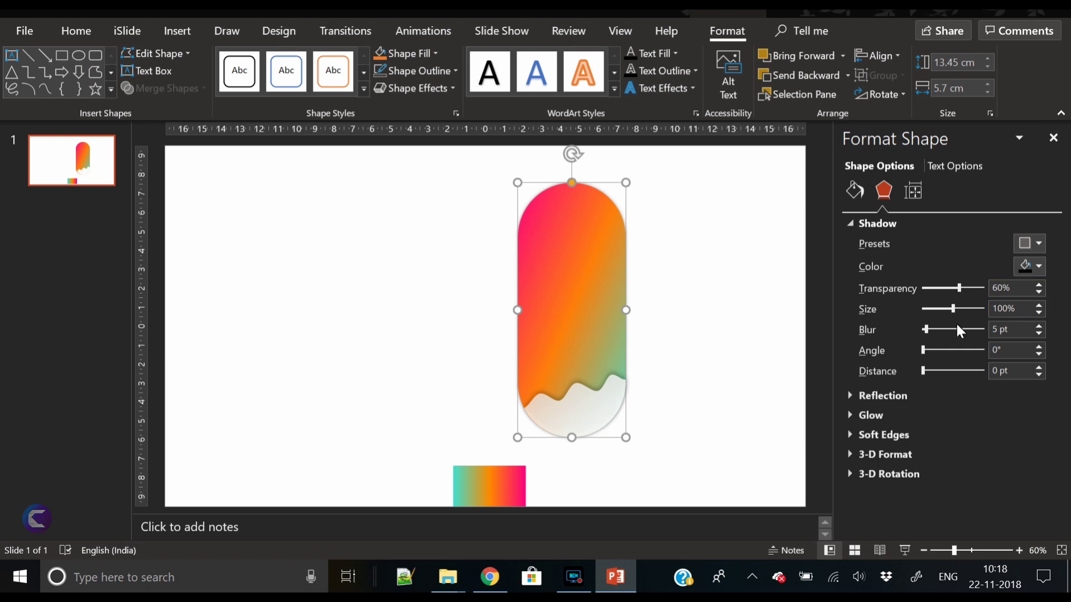
Step: Make the pill's shadow pink with about 36 pt blur and a small 4 pt offset
{"action": "left_click_drag", "start_coordinate": [927, 329], "coordinate": [934, 332]}
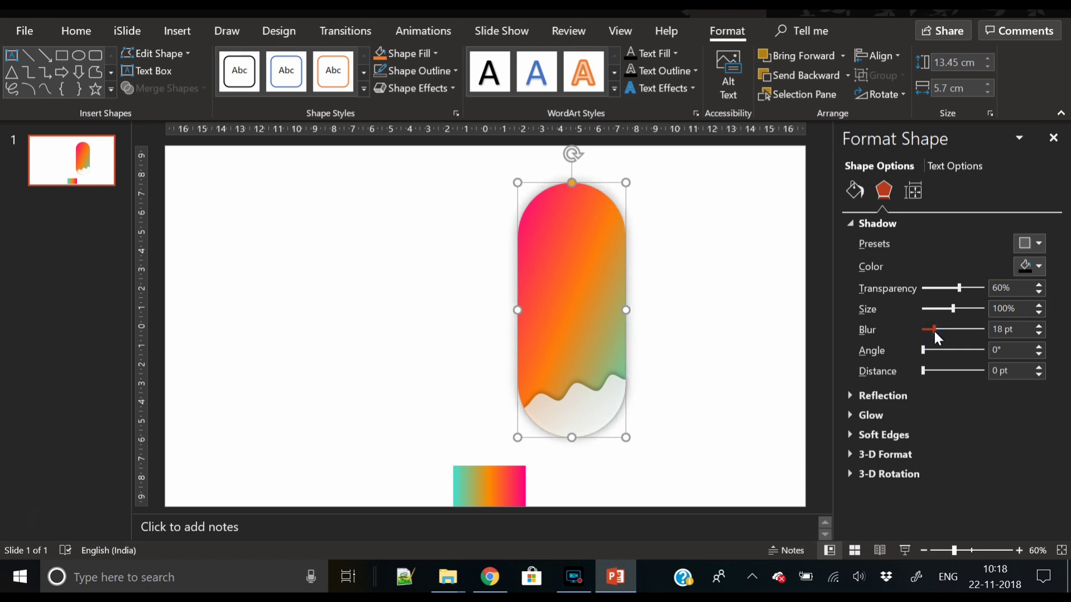
{"action": "left_click", "coordinate": [1037, 262]}
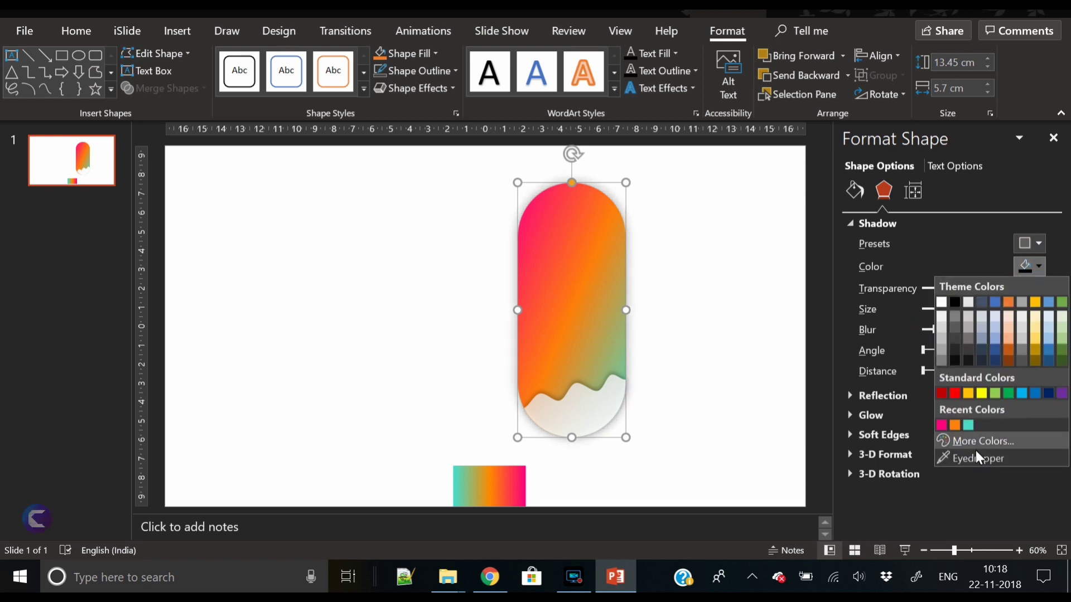
{"action": "left_click", "coordinate": [941, 424]}
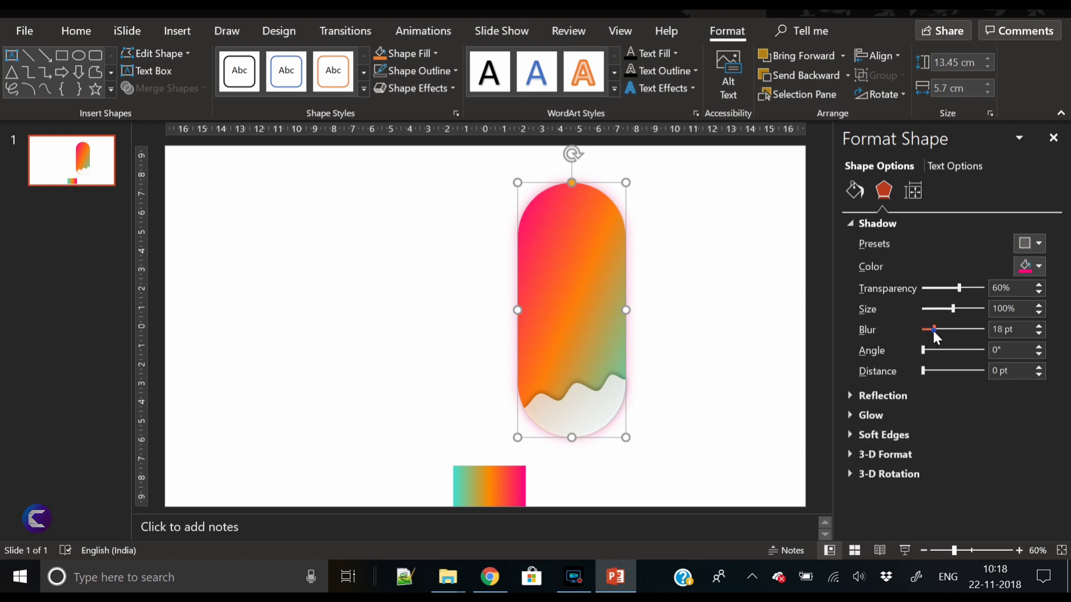
{"action": "left_click_drag", "start_coordinate": [933, 330], "coordinate": [944, 329]}
{"action": "left_click_drag", "start_coordinate": [923, 372], "coordinate": [923, 373]}
Step: Preview the shadow, then pick the pill's middle orange gradient stop for recolouring
{"action": "left_click", "coordinate": [690, 408]}
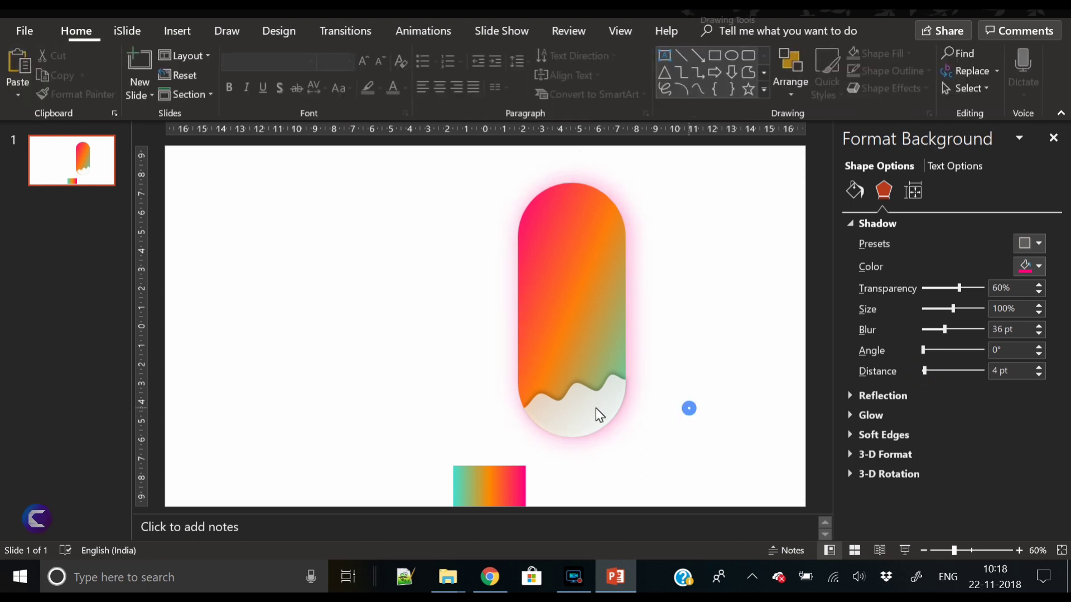
{"action": "left_click", "coordinate": [593, 408]}
{"action": "left_click", "coordinate": [482, 197]}
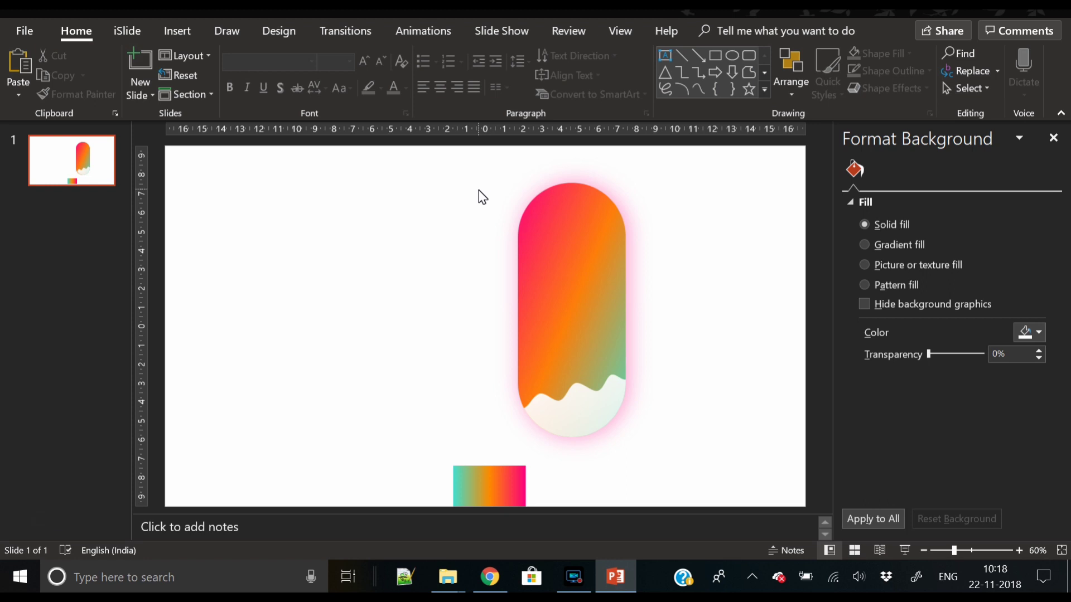
{"action": "left_click", "coordinate": [570, 273]}
{"action": "left_click", "coordinate": [928, 481]}
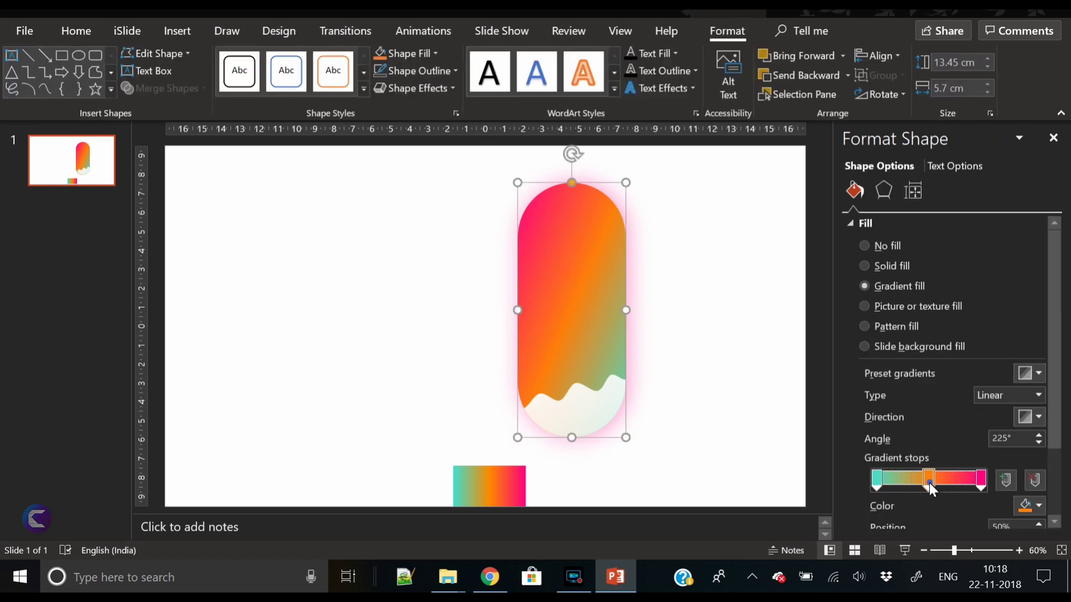
{"action": "left_click", "coordinate": [1039, 506]}
Step: Shift the orange gradient stop toward red-orange by lowering Green to 34 in More Colors
{"action": "left_click", "coordinate": [987, 471]}
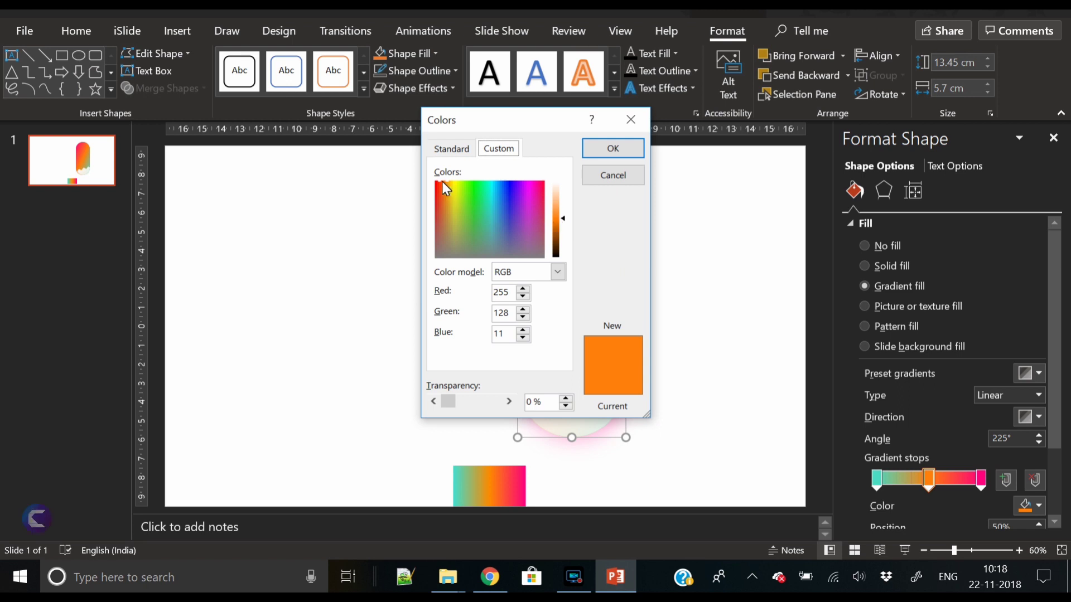
{"action": "left_click_drag", "start_coordinate": [443, 182], "coordinate": [443, 181]}
{"action": "left_click", "coordinate": [629, 152]}
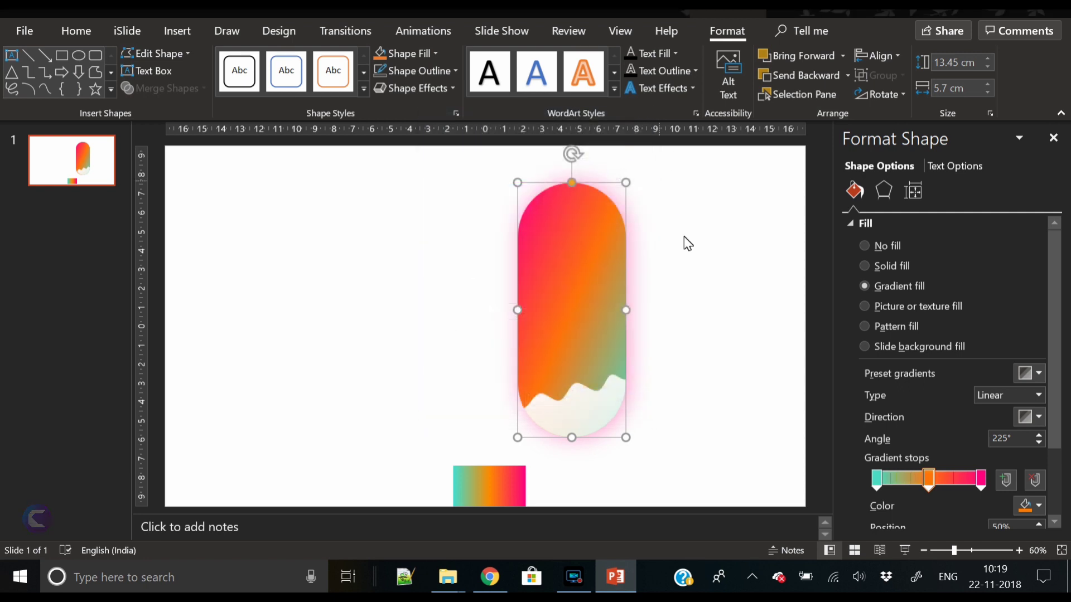
{"action": "left_click", "coordinate": [690, 282]}
{"action": "left_click", "coordinate": [570, 248]}
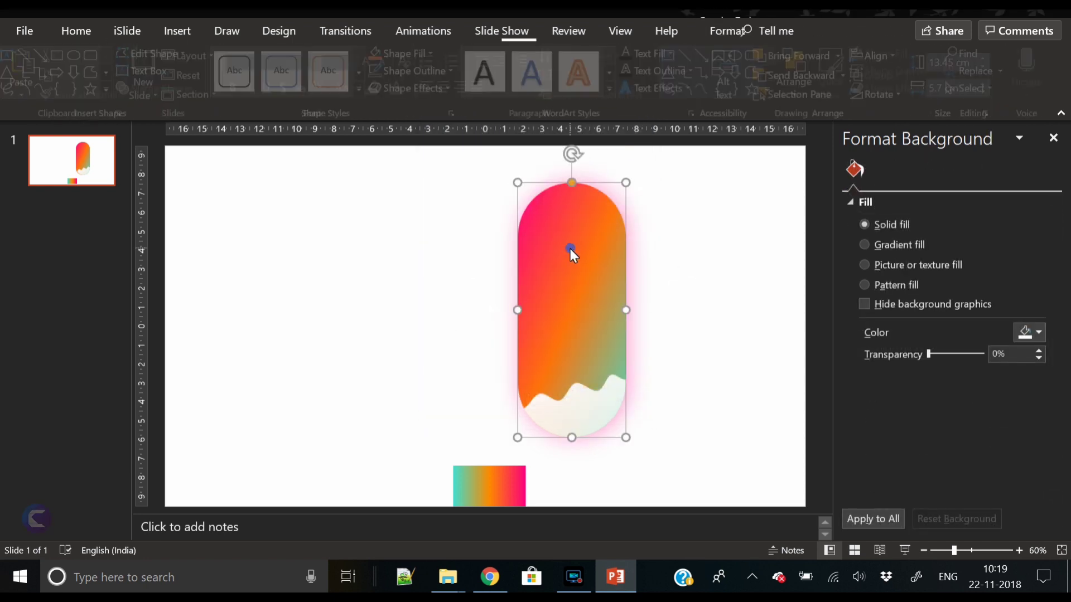
Step: Move the pink gradient stop in to about 84% and the teal stop to 10%
{"action": "left_click_drag", "start_coordinate": [979, 487], "coordinate": [963, 483]}
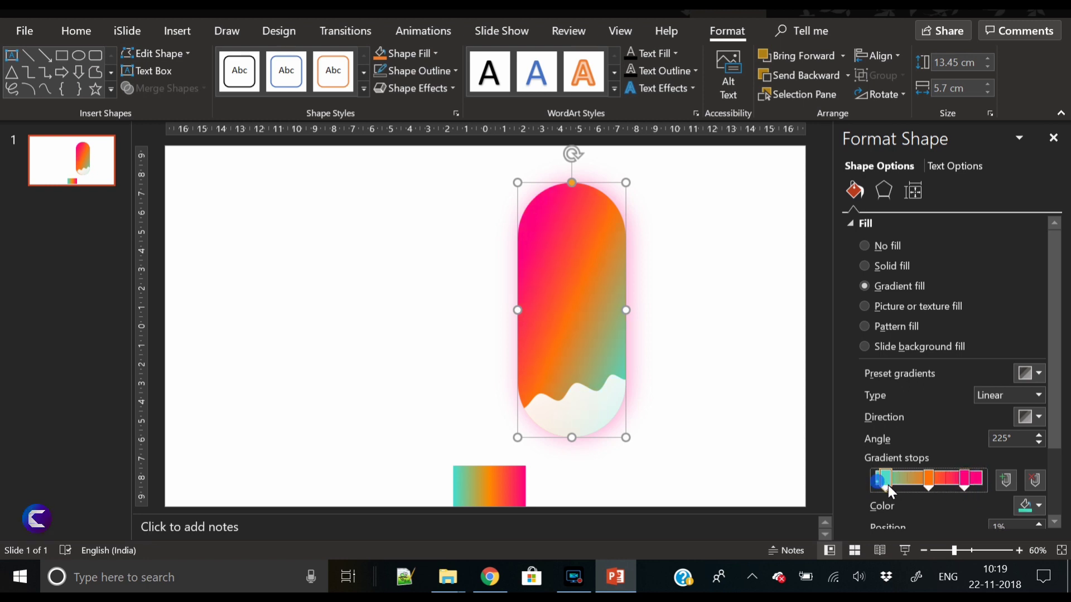
{"action": "left_click_drag", "start_coordinate": [888, 485], "coordinate": [888, 485]}
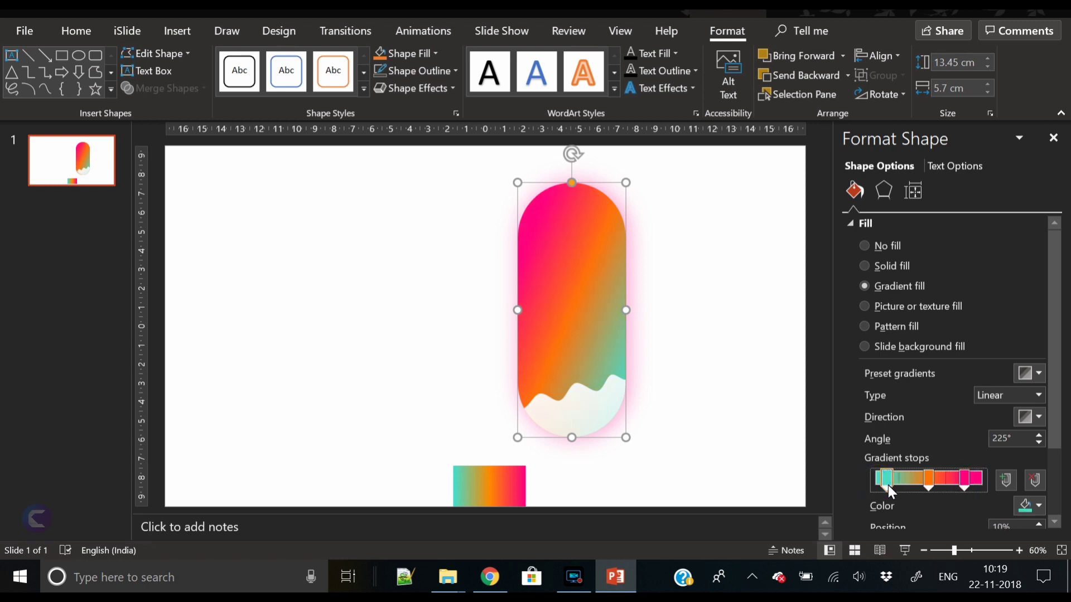
{"action": "left_click", "coordinate": [926, 484]}
{"action": "left_click", "coordinate": [748, 391]}
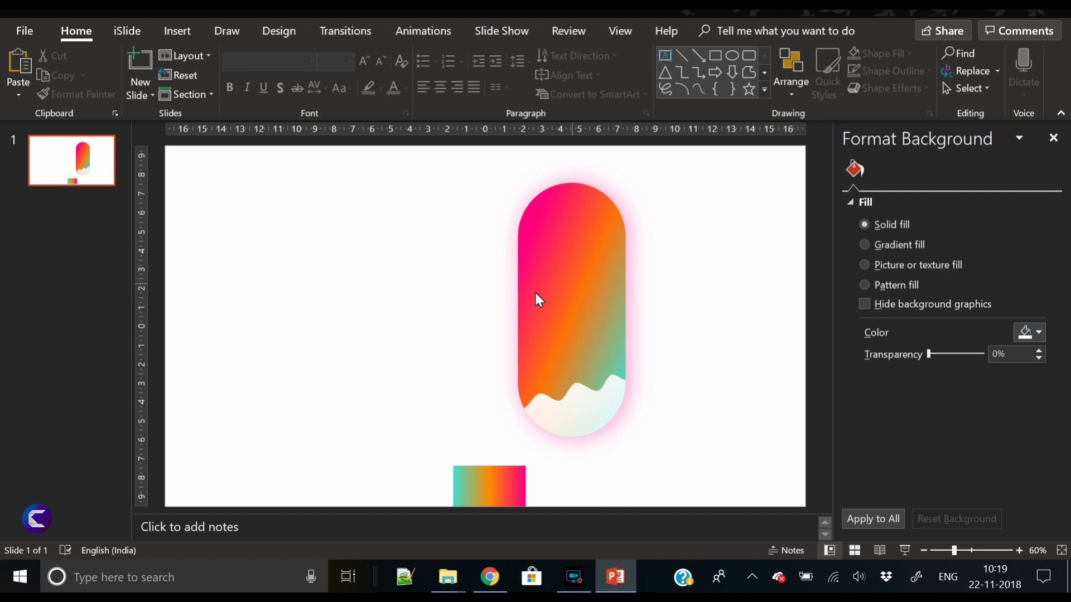
Step: Paste a copy of the wavy base and move it to the left of the pill
{"action": "left_click", "coordinate": [458, 334]}
{"action": "left_click_drag", "start_coordinate": [468, 173], "coordinate": [717, 467]}
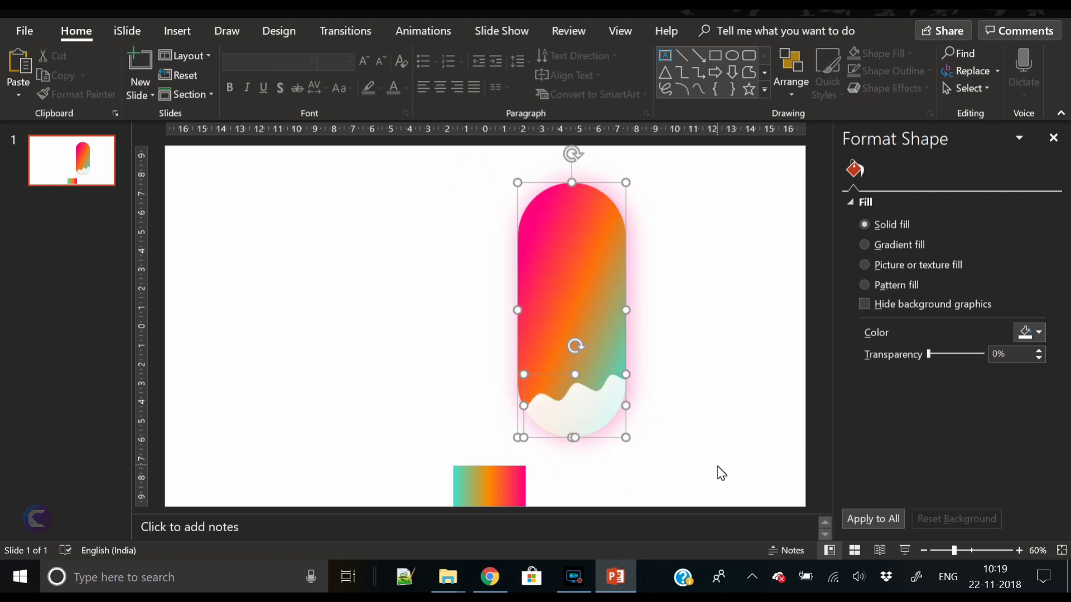
{"action": "left_click", "coordinate": [755, 411]}
{"action": "left_click", "coordinate": [188, 32]}
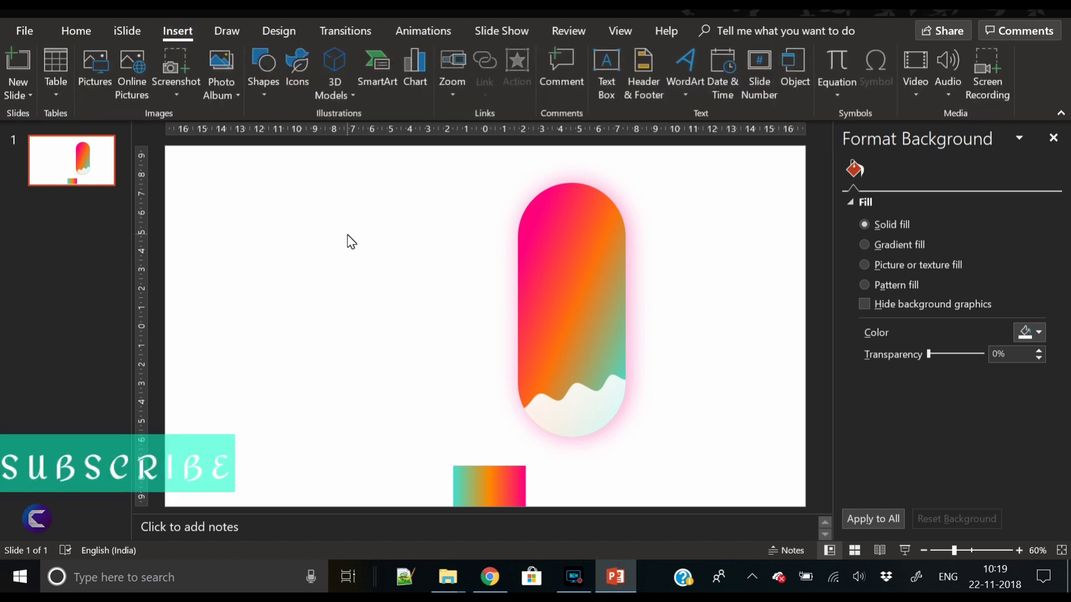
{"action": "left_click", "coordinate": [578, 399]}
{"action": "key", "text": "ctrl+v"}
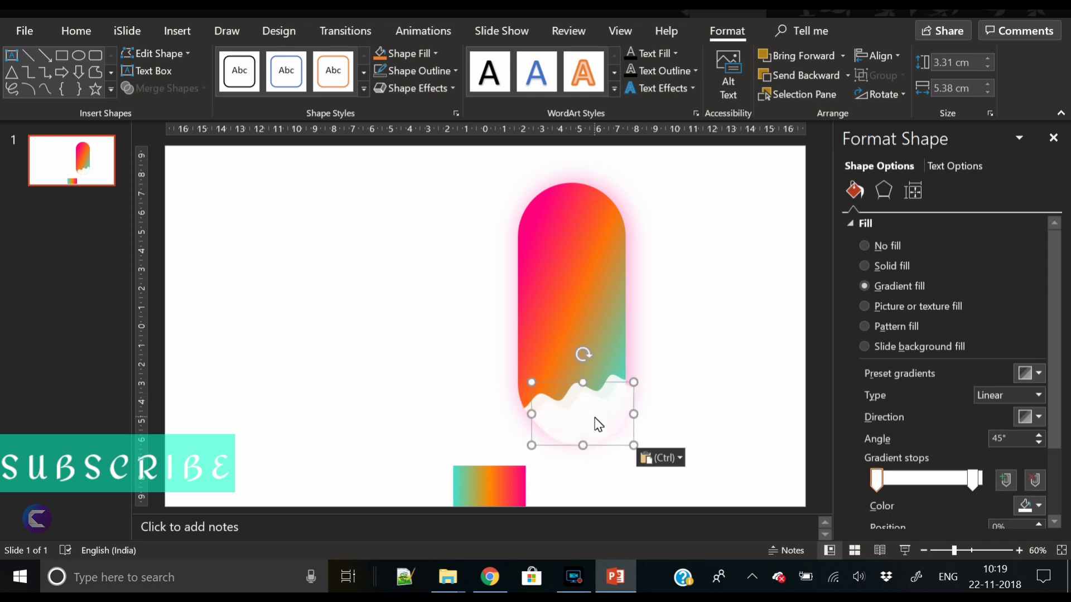
{"action": "left_click_drag", "start_coordinate": [600, 424], "coordinate": [356, 413]}
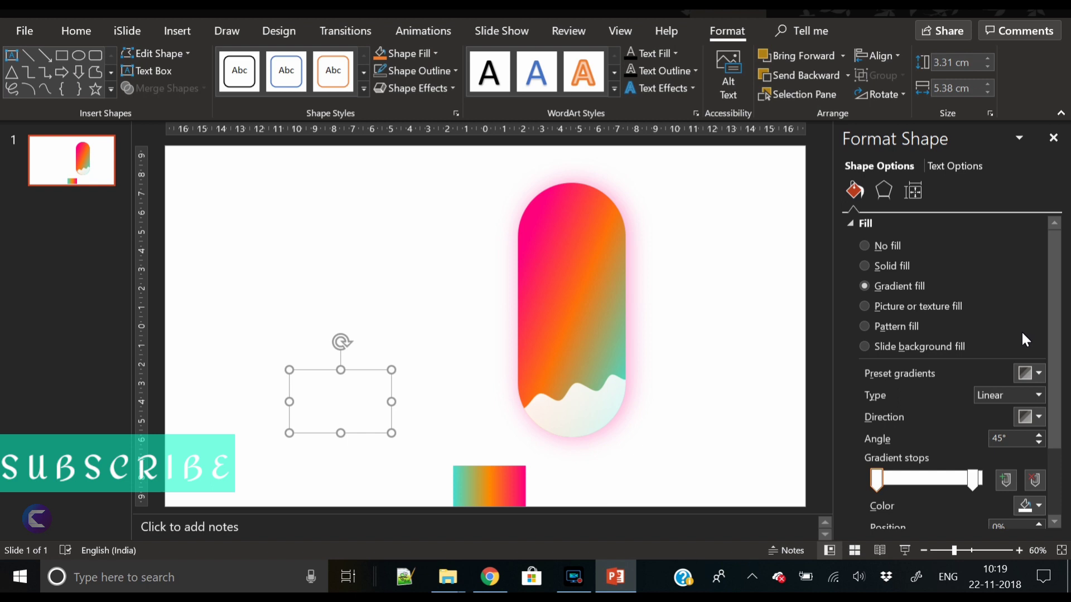
Step: Fill the wave copy light grey, enlarge it to 13.1 × 21.28 cm and lay it over the pill's base
{"action": "left_click", "coordinate": [904, 268]}
{"action": "left_click", "coordinate": [1027, 373]}
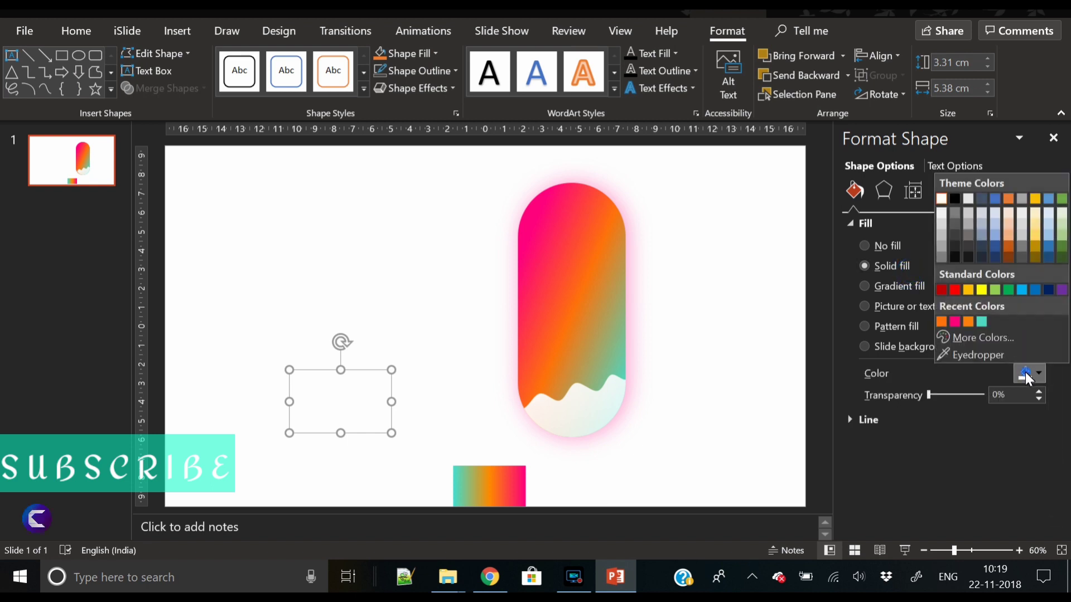
{"action": "left_click", "coordinate": [941, 216]}
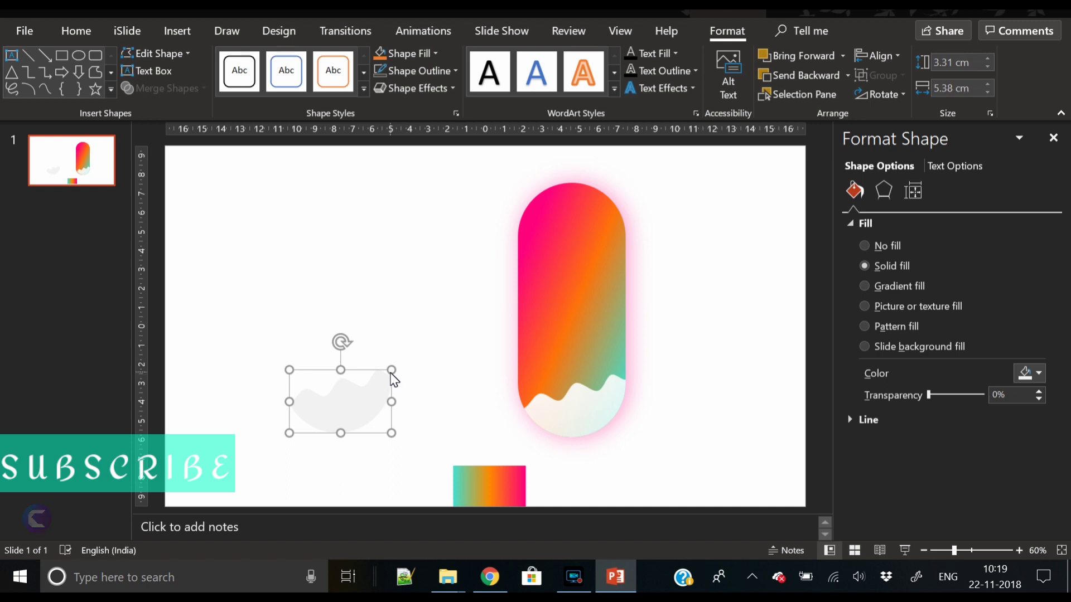
{"action": "left_click_drag", "start_coordinate": [391, 370], "coordinate": [692, 235]}
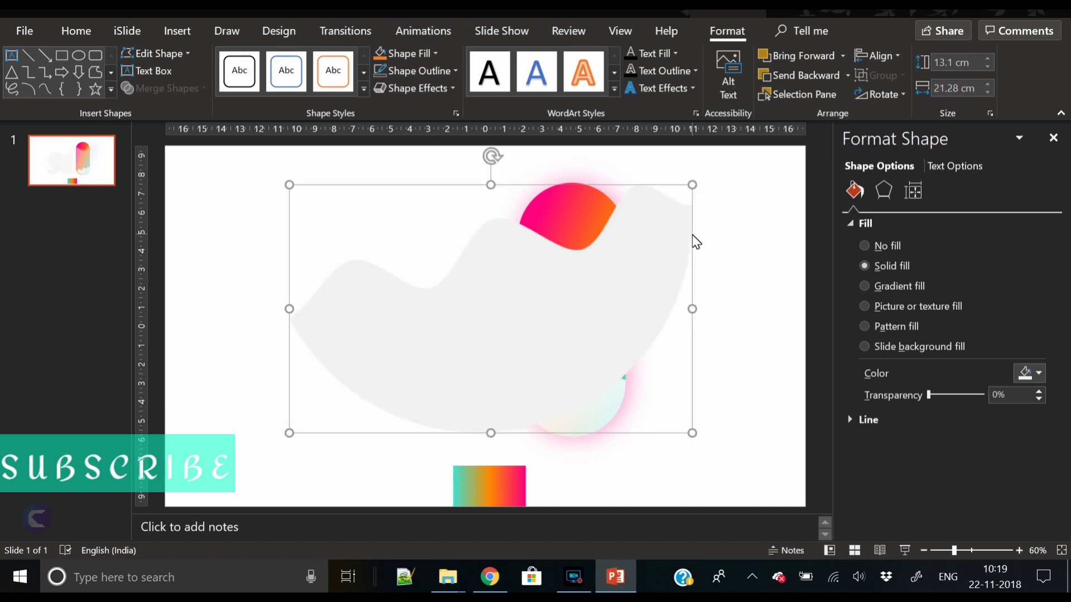
{"action": "left_click_drag", "start_coordinate": [505, 288], "coordinate": [621, 433]}
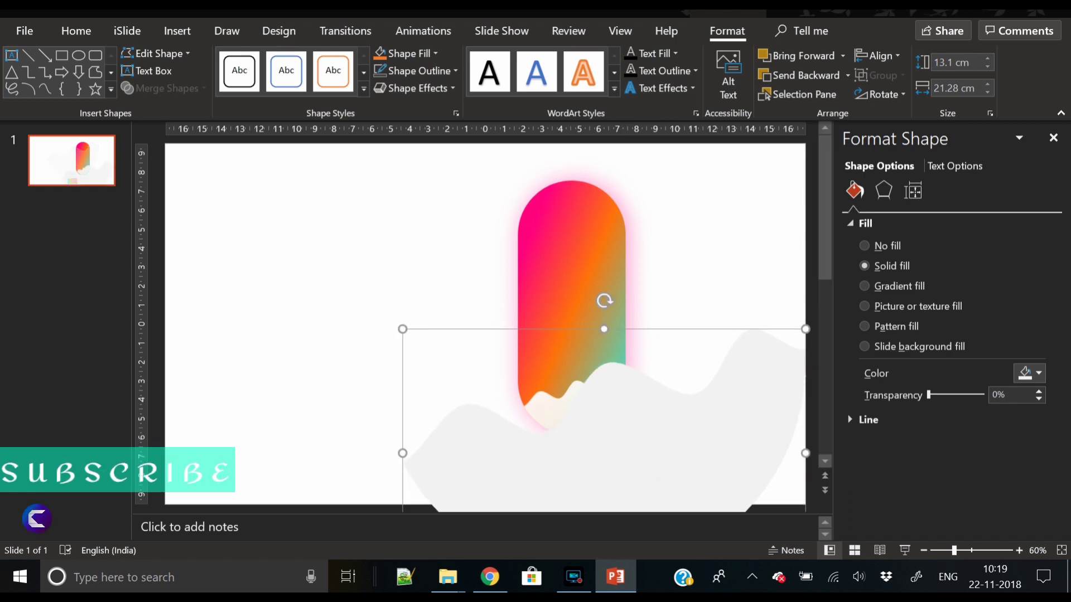
Step: Enlarge the grey wave to 23.08 × 37.49 cm and send it to the back behind the pill
{"action": "left_click", "coordinate": [921, 547]}
{"action": "left_click", "coordinate": [922, 547]}
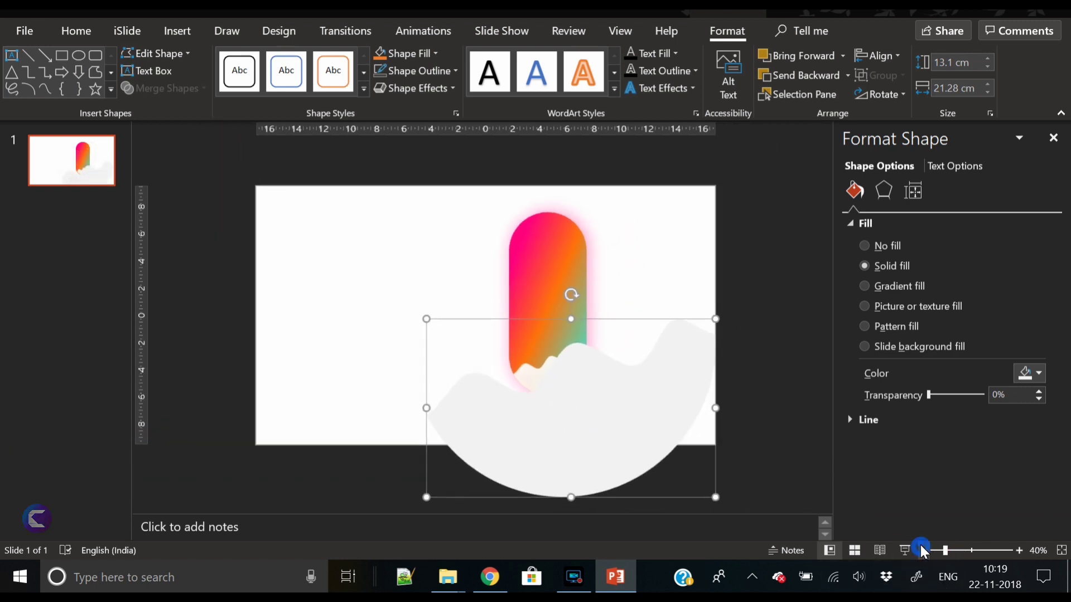
{"action": "left_click", "coordinate": [922, 547]}
{"action": "left_click", "coordinate": [922, 547]}
{"action": "left_click", "coordinate": [921, 547]}
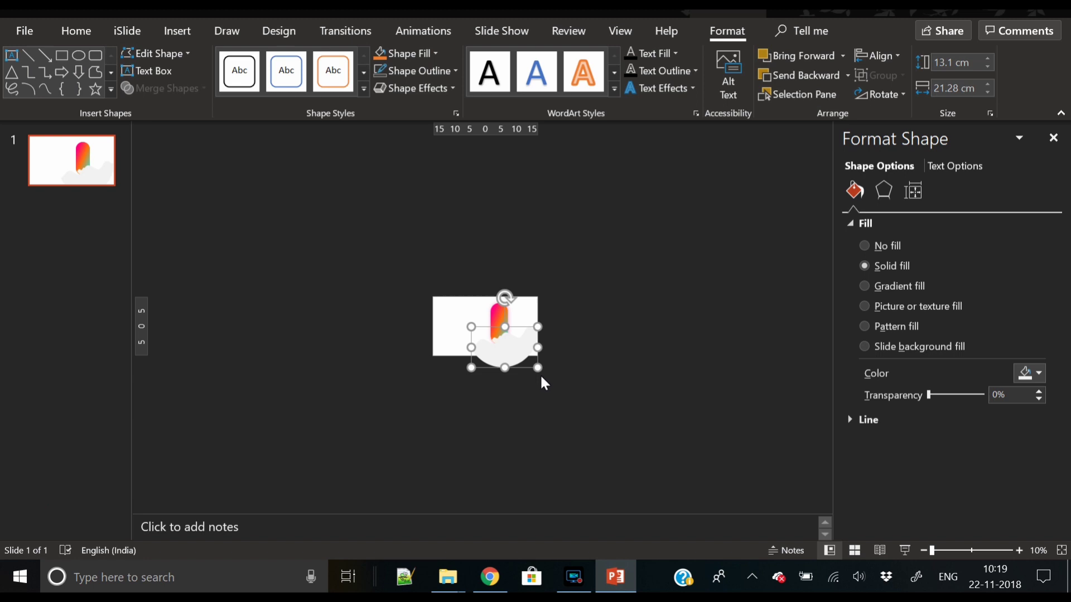
{"action": "left_click_drag", "start_coordinate": [539, 370], "coordinate": [502, 376]}
{"action": "right_click", "coordinate": [502, 375]}
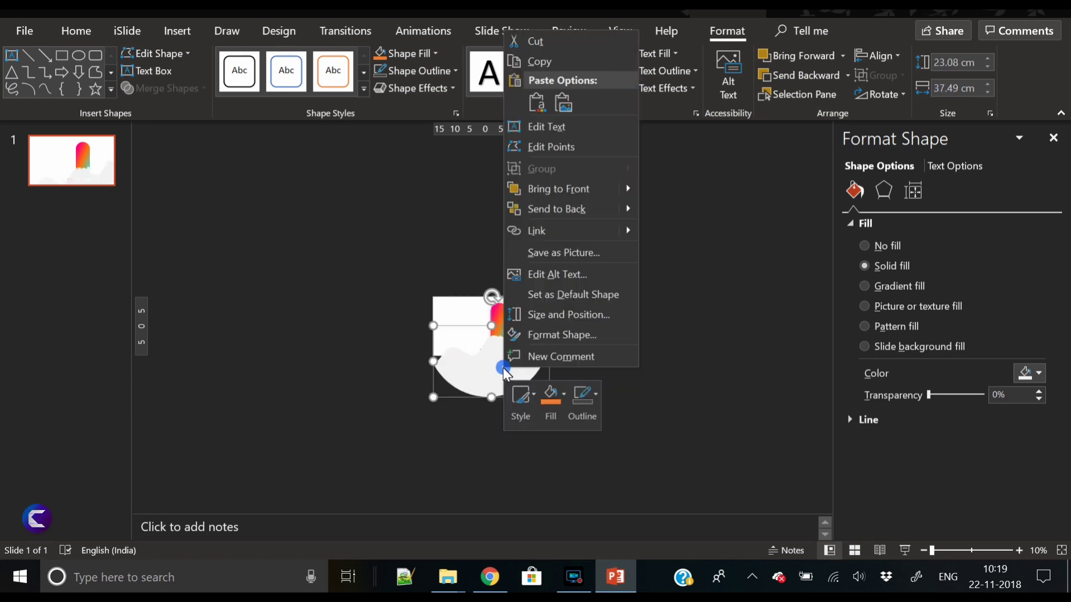
{"action": "left_click", "coordinate": [567, 209]}
{"action": "left_click", "coordinate": [660, 359]}
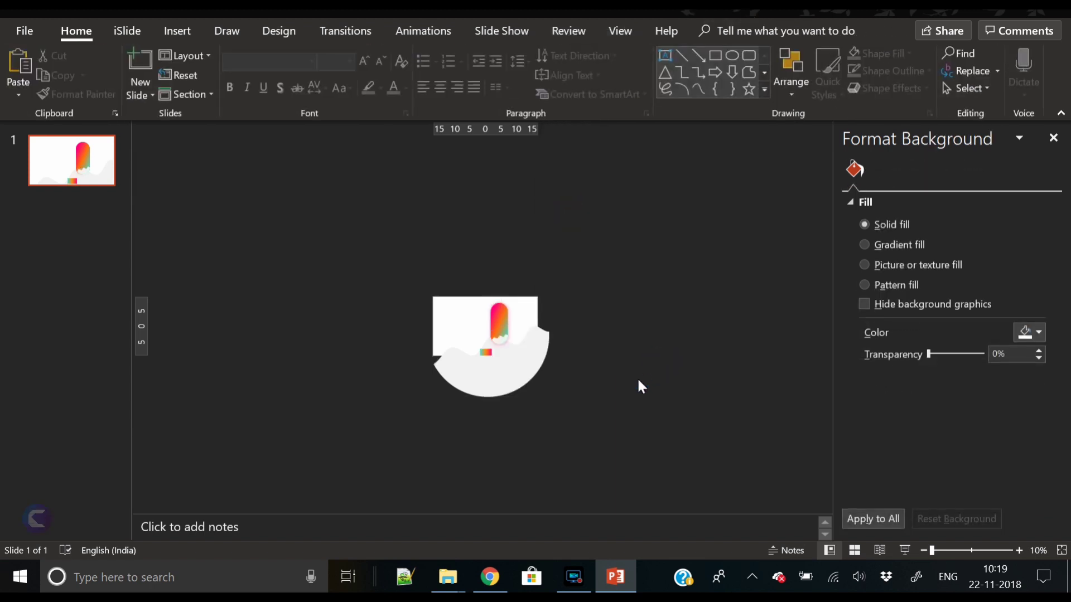
{"action": "left_click", "coordinate": [1019, 550]}
{"action": "left_click", "coordinate": [1019, 550]}
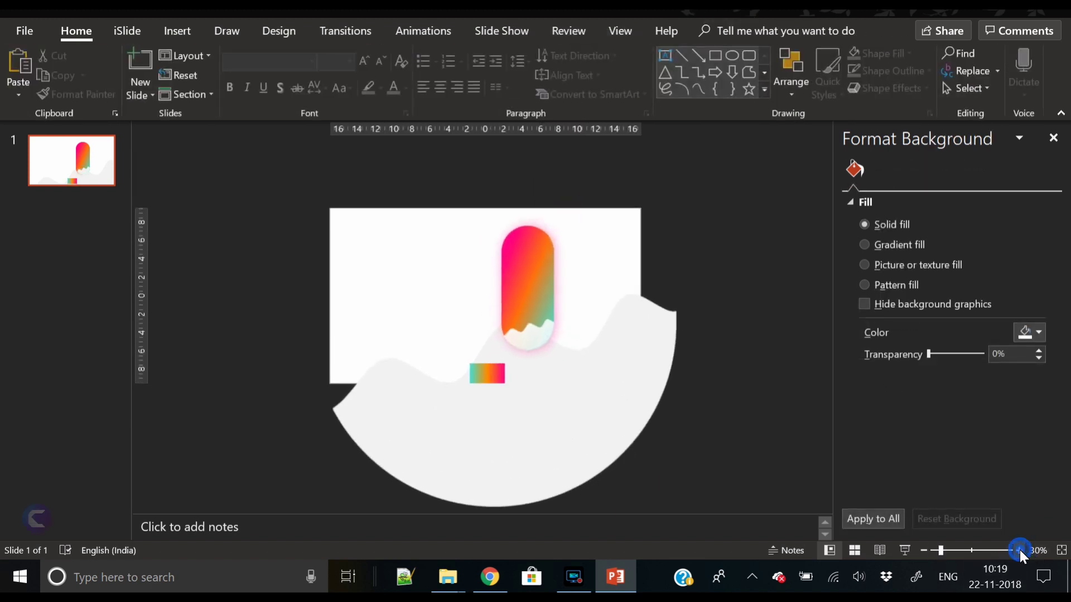
{"action": "left_click", "coordinate": [165, 32]}
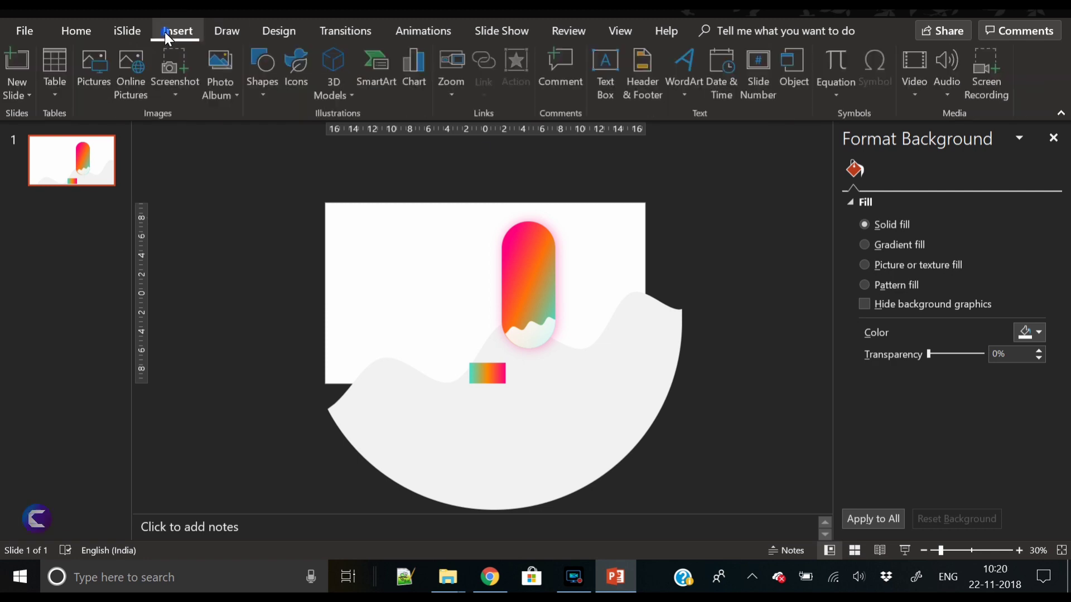
Step: Draw a rectangle over the wave's overhang, its left edge aligned to the slide's right edge
{"action": "left_click", "coordinate": [256, 88]}
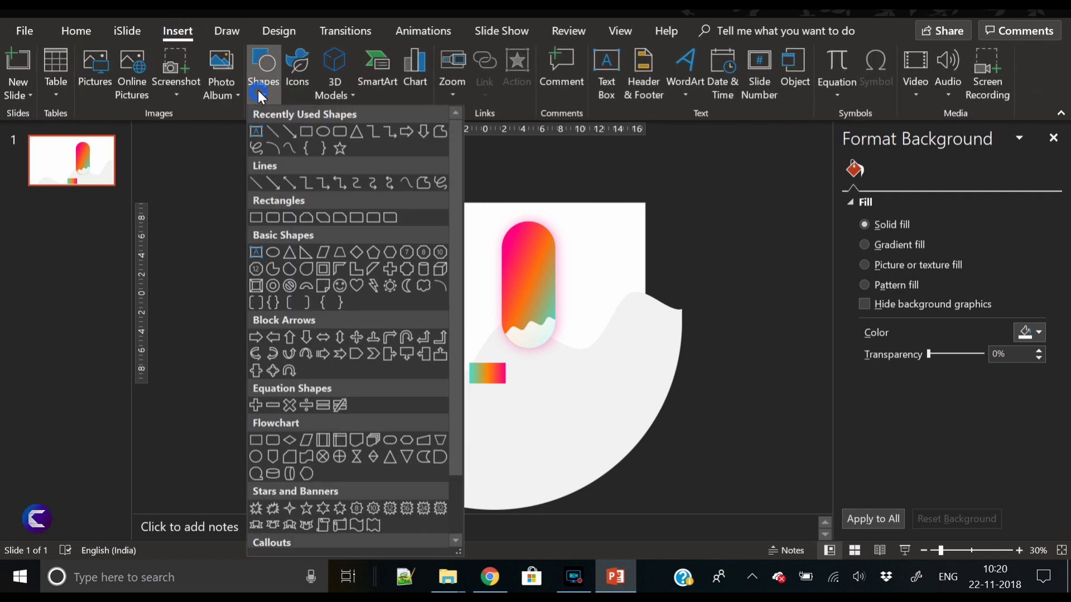
{"action": "left_click", "coordinate": [306, 132]}
{"action": "left_click_drag", "start_coordinate": [647, 233], "coordinate": [762, 530]}
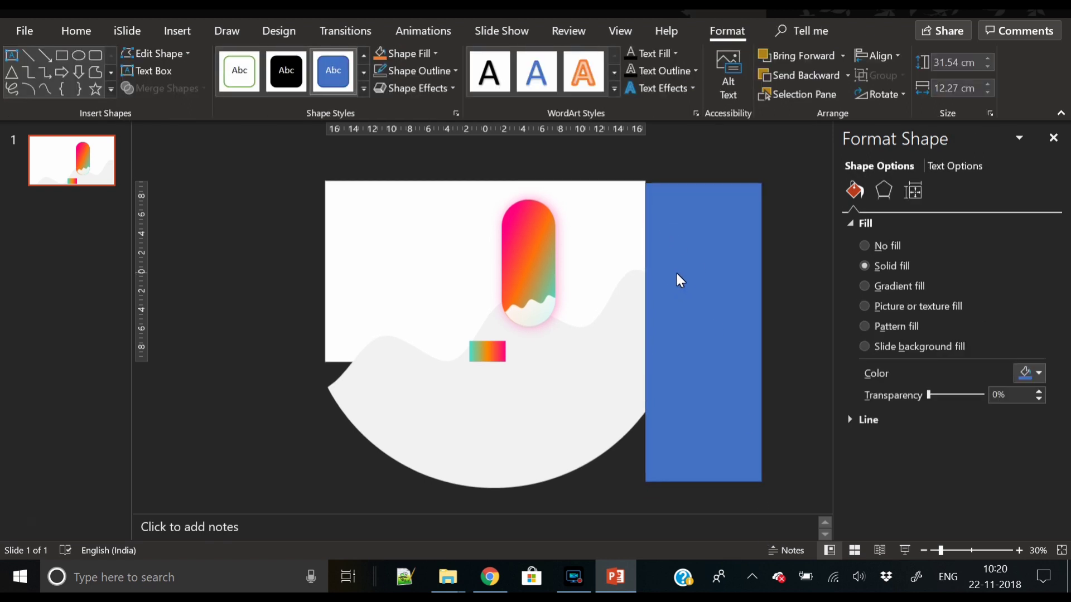
{"action": "left_click_drag", "start_coordinate": [641, 351], "coordinate": [646, 347]}
Step: Subtract the rectangle from the grey wave to cut off its right-edge overhang
{"action": "left_click", "coordinate": [626, 361]}
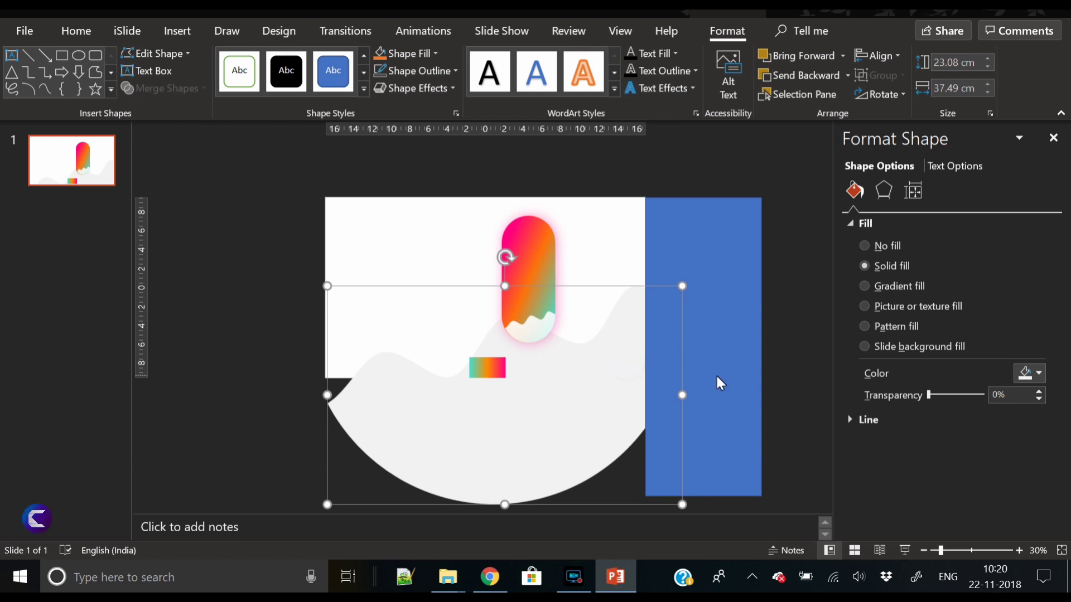
{"action": "left_click", "coordinate": [717, 384], "text": "shift"}
{"action": "left_click", "coordinate": [162, 77]}
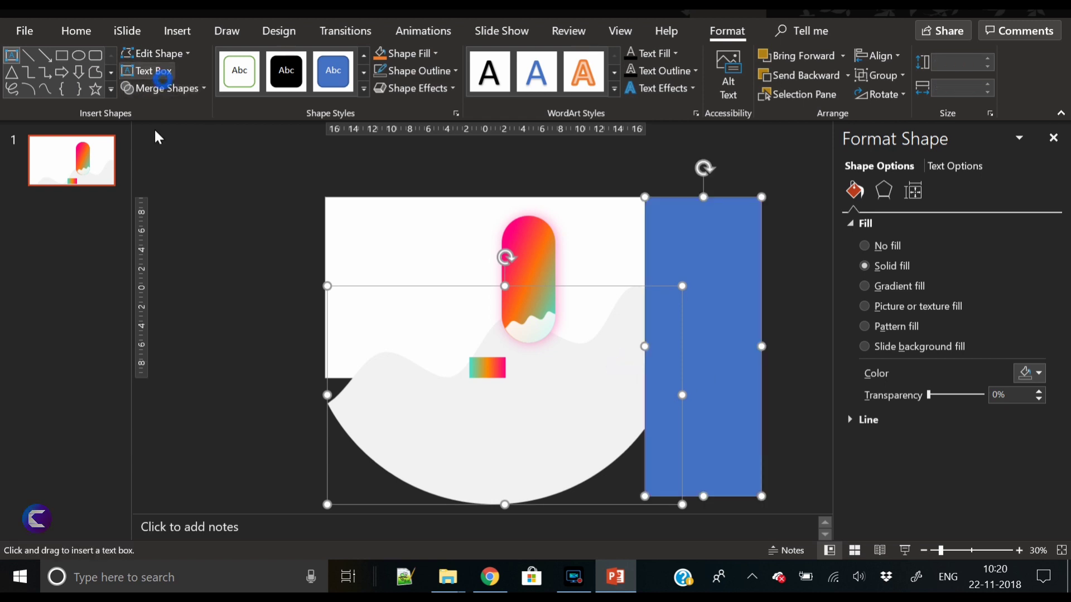
{"action": "left_click", "coordinate": [171, 85]}
{"action": "left_click", "coordinate": [171, 71]}
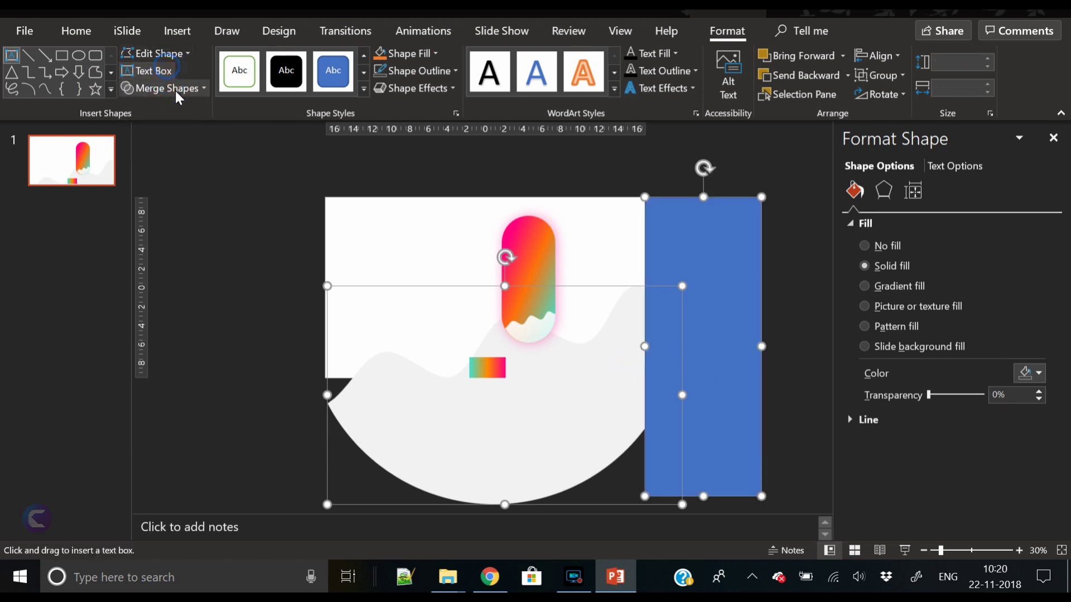
{"action": "left_click", "coordinate": [544, 341]}
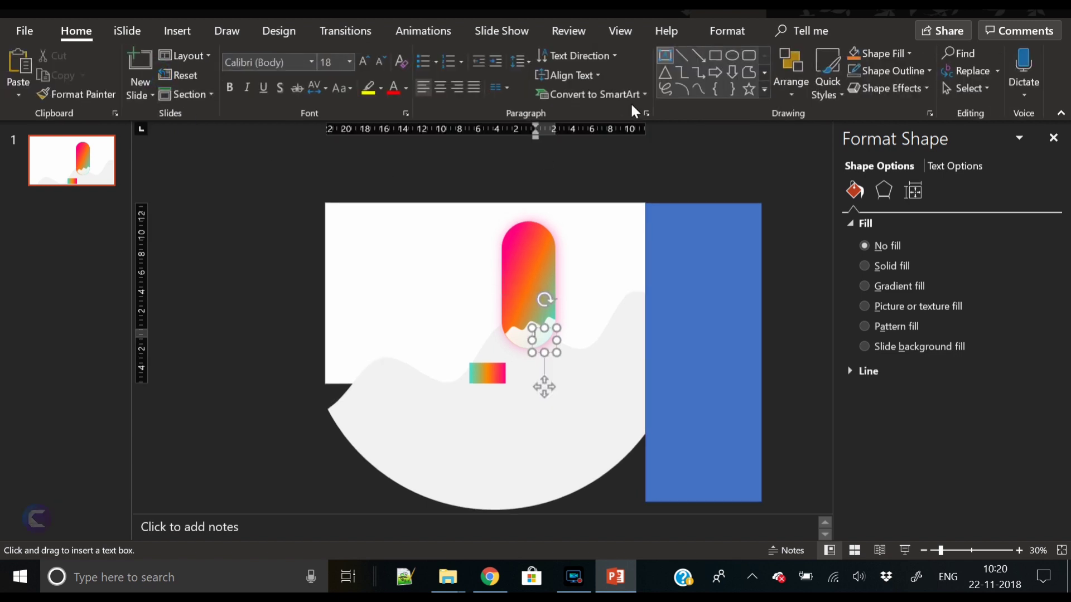
{"action": "left_click", "coordinate": [698, 374]}
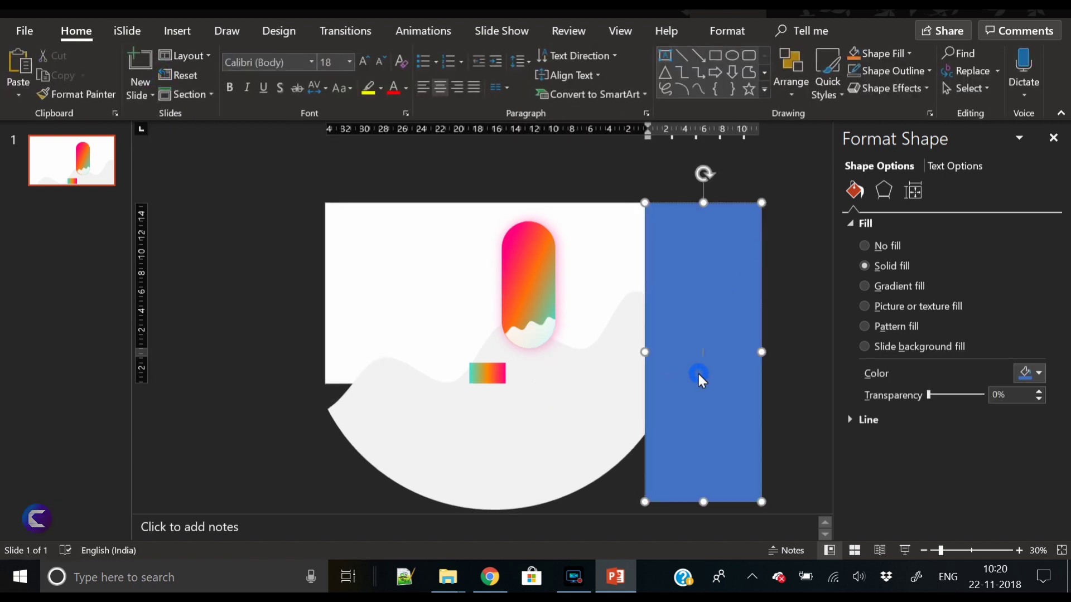
{"action": "left_click", "coordinate": [674, 391]}
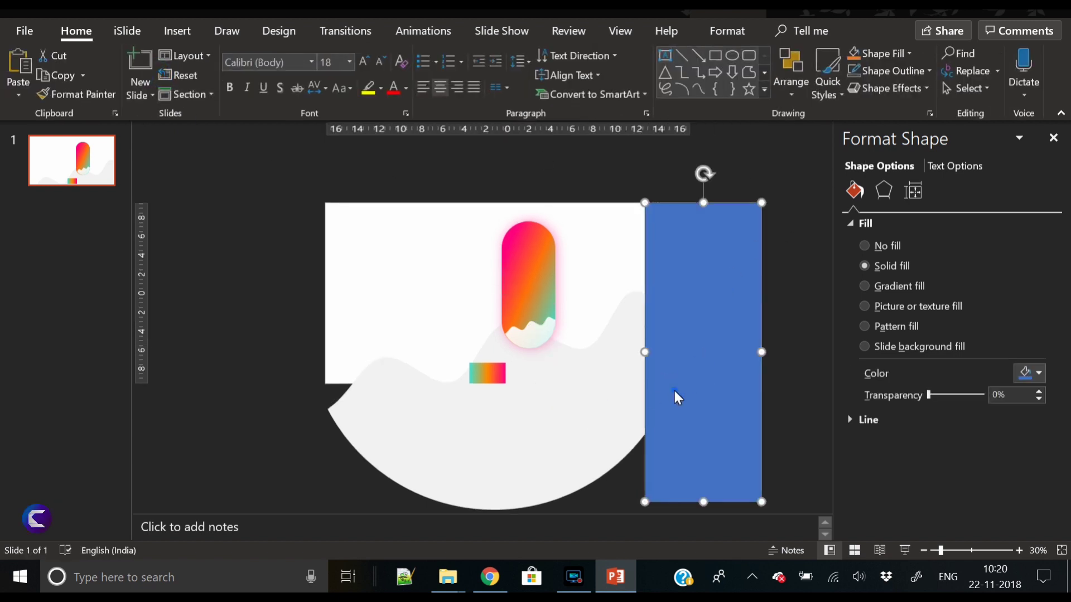
{"action": "left_click", "coordinate": [621, 401], "text": "shift"}
{"action": "left_click", "coordinate": [728, 30]}
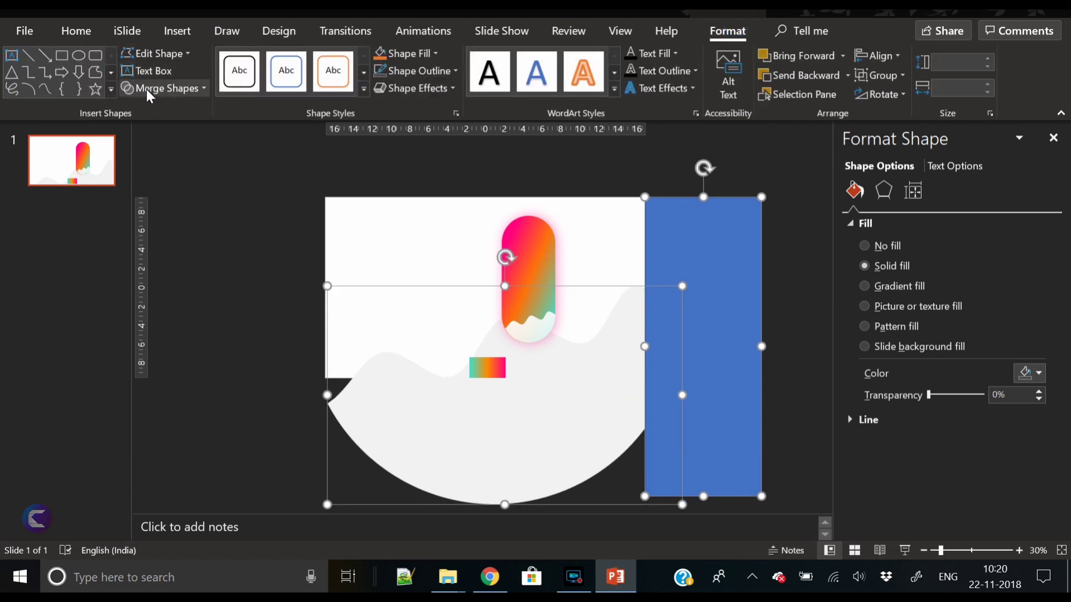
{"action": "left_click", "coordinate": [147, 88]}
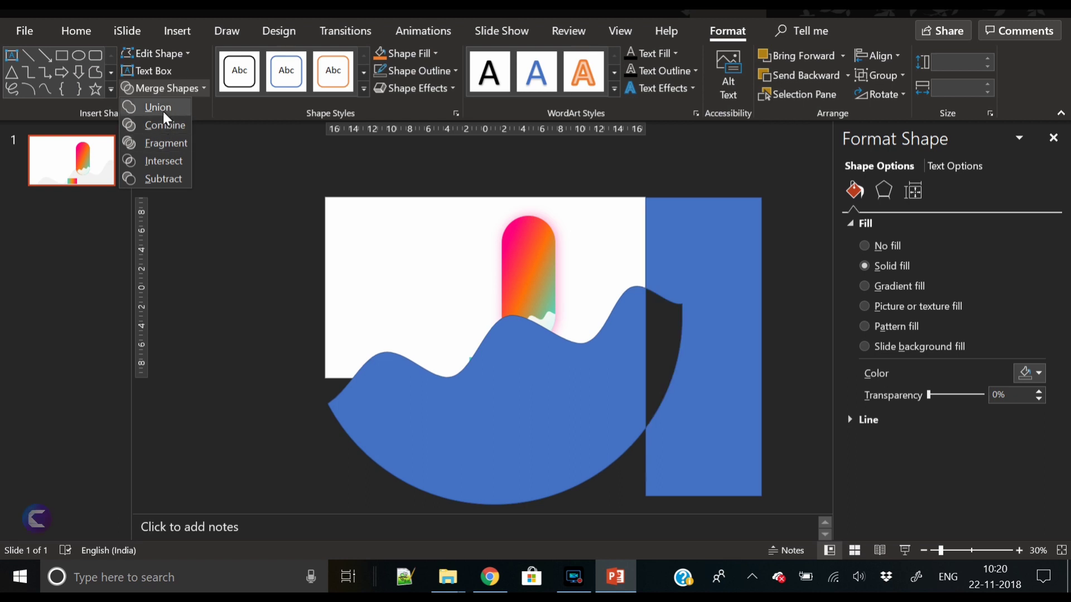
{"action": "left_click", "coordinate": [795, 387]}
{"action": "left_click", "coordinate": [789, 385]}
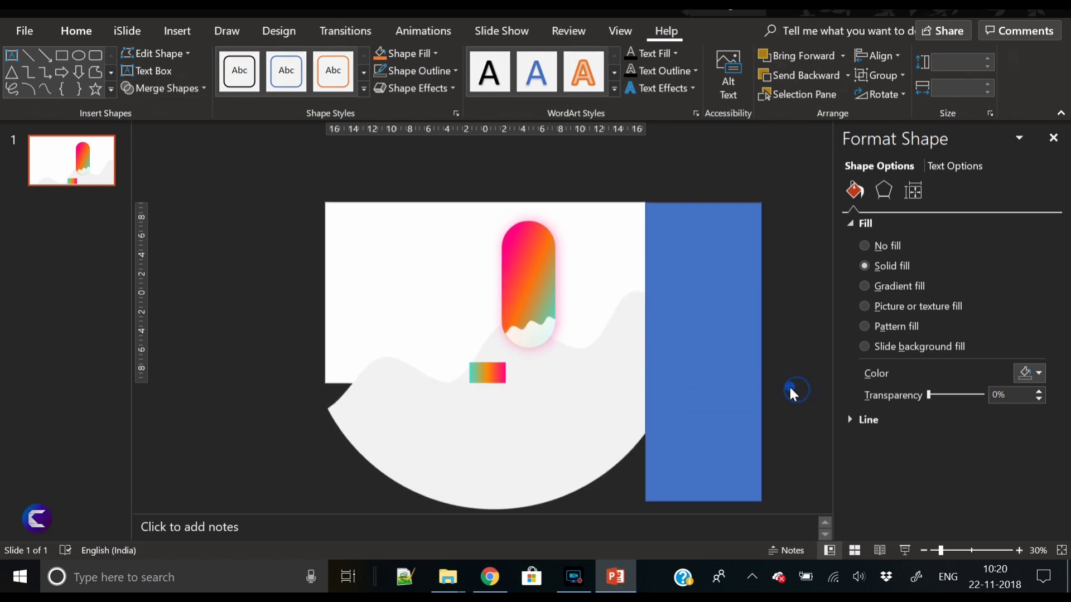
{"action": "left_click", "coordinate": [706, 353]}
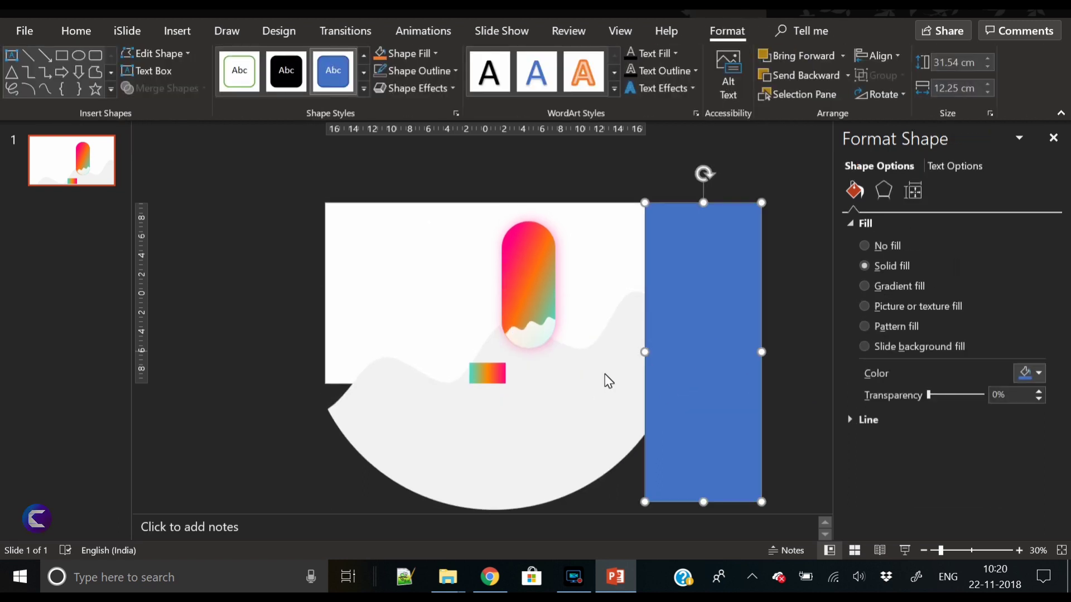
{"action": "left_click", "coordinate": [605, 373]}
{"action": "left_click", "coordinate": [711, 376], "text": "shift"}
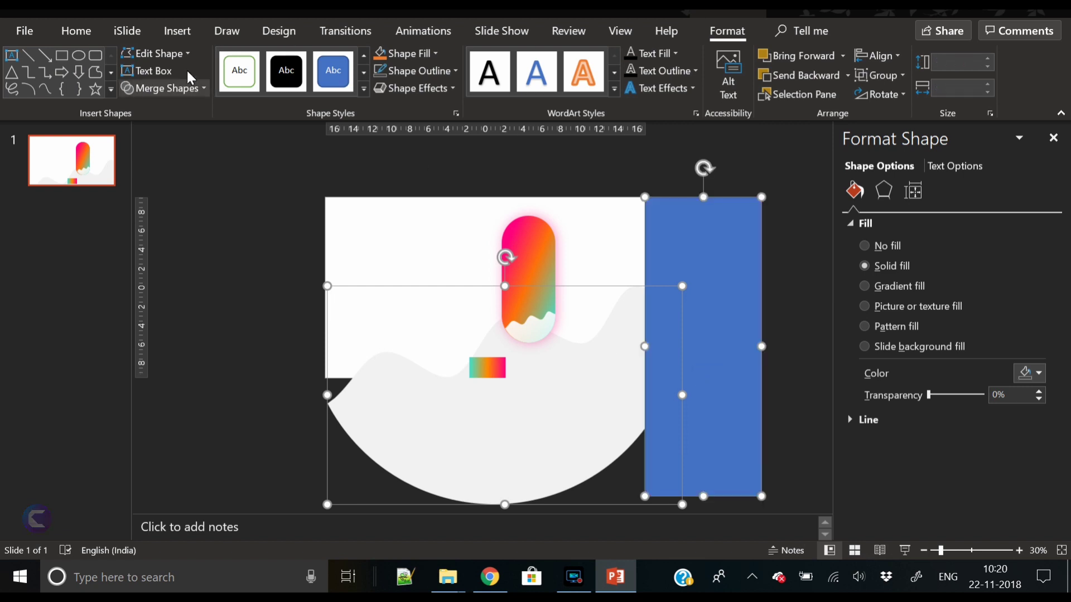
{"action": "left_click", "coordinate": [184, 91]}
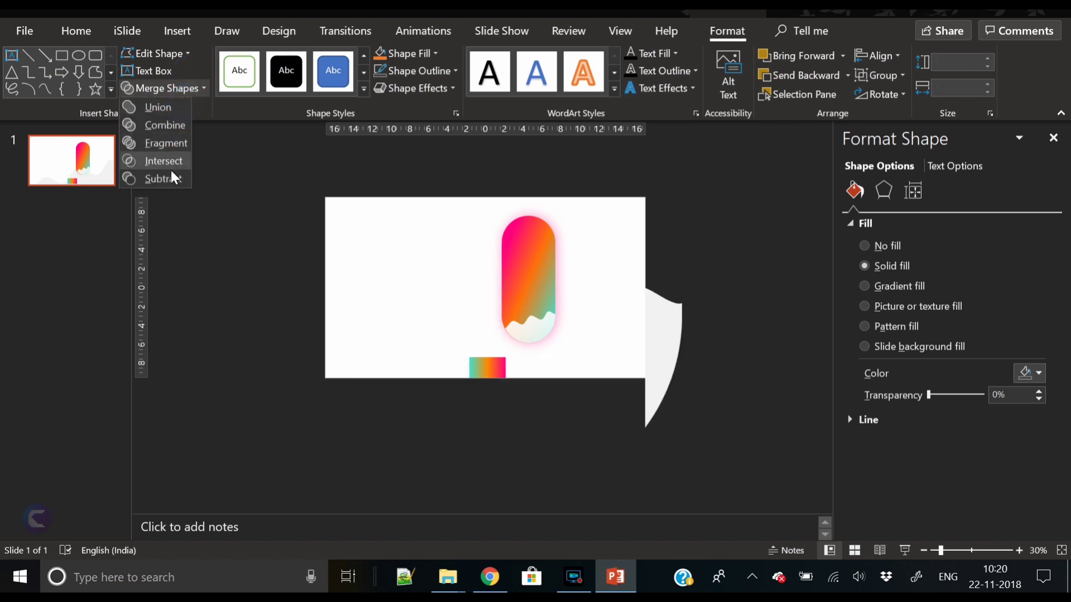
{"action": "left_click", "coordinate": [169, 179]}
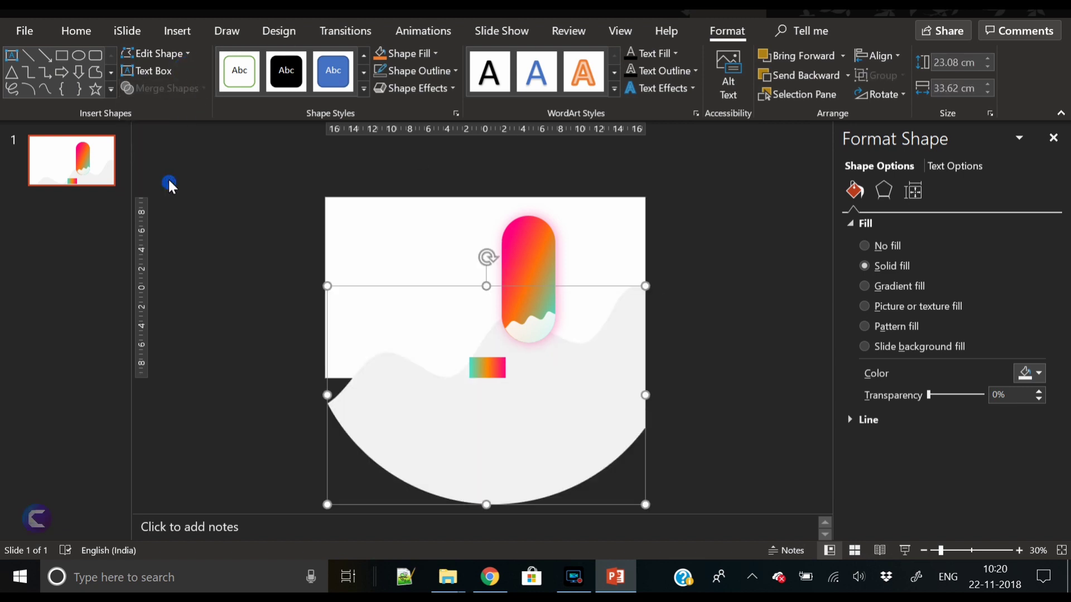
Step: Draw a rectangle below the slide's bottom edge and subtract it from the wave
{"action": "left_click", "coordinate": [177, 32]}
{"action": "left_click", "coordinate": [273, 98]}
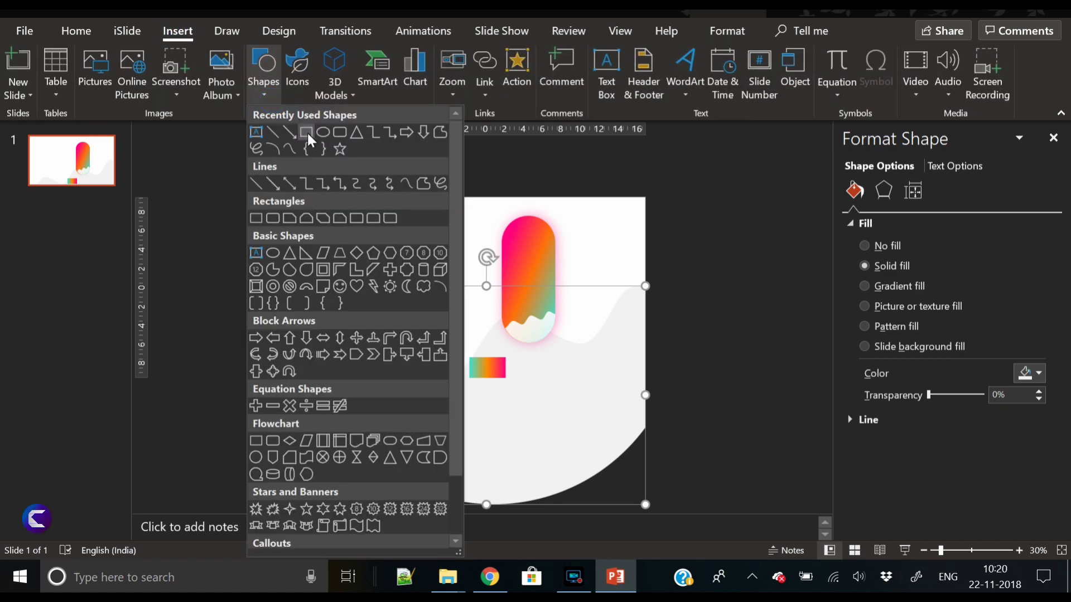
{"action": "left_click", "coordinate": [306, 132]}
{"action": "left_click_drag", "start_coordinate": [303, 383], "coordinate": [768, 527]}
{"action": "left_click_drag", "start_coordinate": [535, 363], "coordinate": [533, 366]}
{"action": "left_click", "coordinate": [621, 319]}
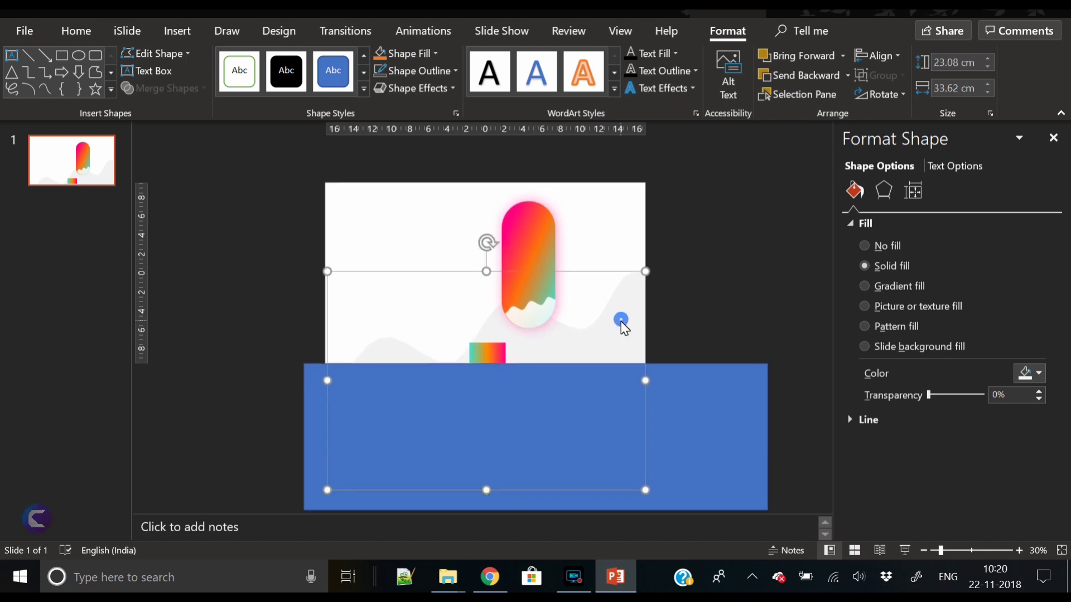
{"action": "left_click", "coordinate": [710, 408], "text": "shift"}
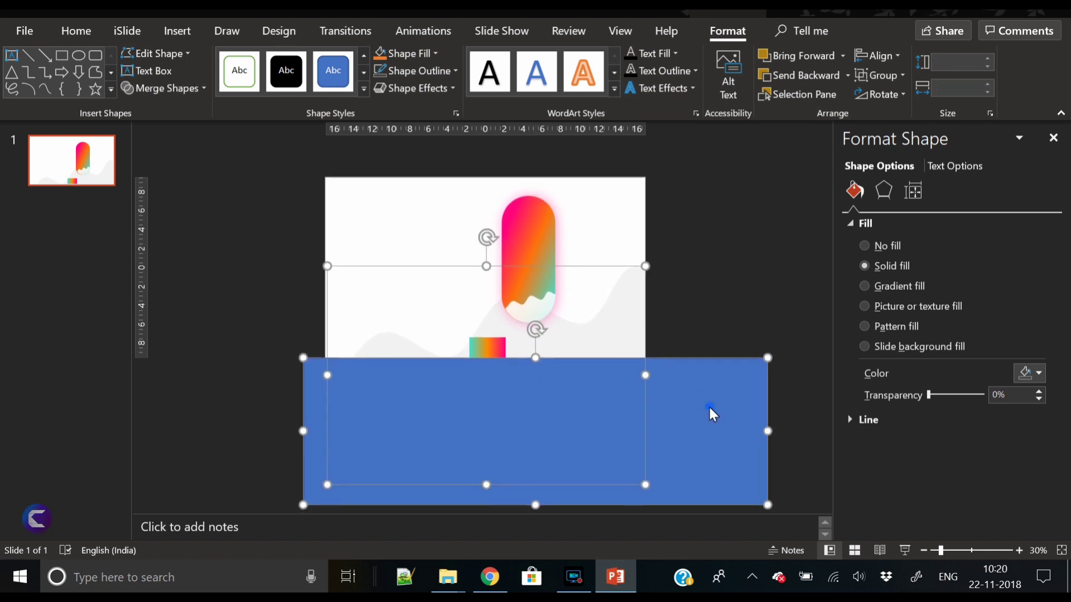
{"action": "left_click", "coordinate": [158, 88]}
{"action": "left_click", "coordinate": [155, 180]}
{"action": "left_click", "coordinate": [206, 307]}
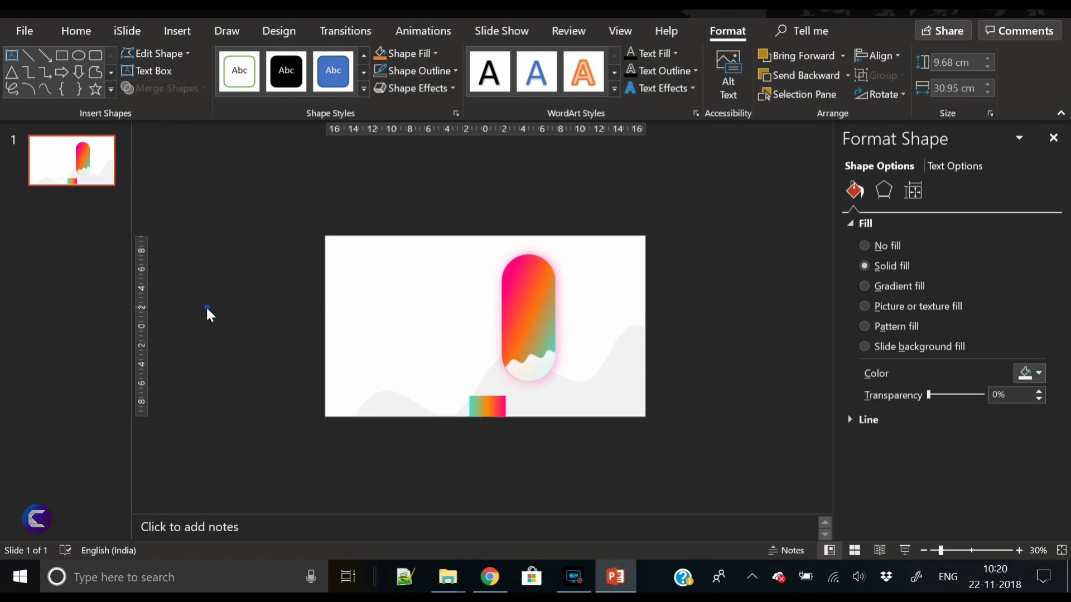
Step: Add a 4.4 × 4.4 cm circle centred at the top of the pill
{"action": "left_click", "coordinate": [178, 31]}
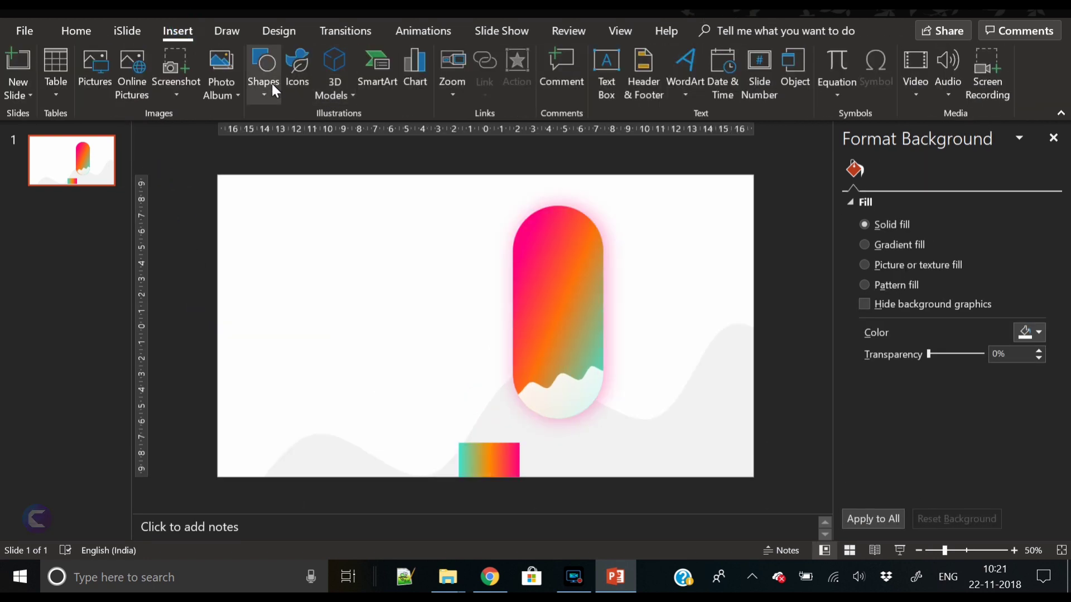
{"action": "left_click", "coordinate": [272, 81]}
{"action": "left_click", "coordinate": [322, 134]}
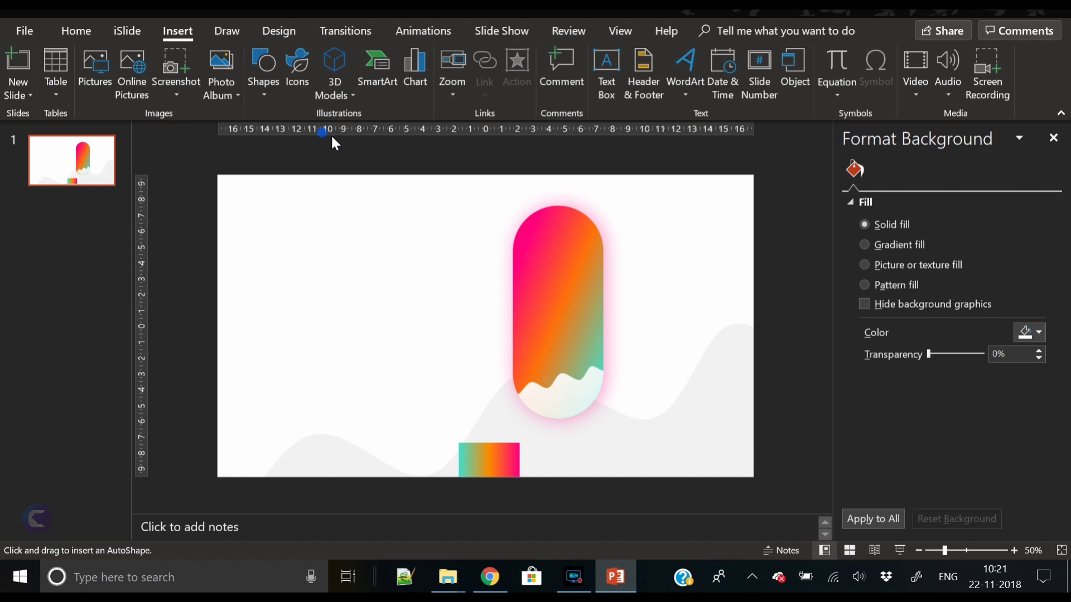
{"action": "left_click_drag", "start_coordinate": [554, 243], "coordinate": [598, 314]}
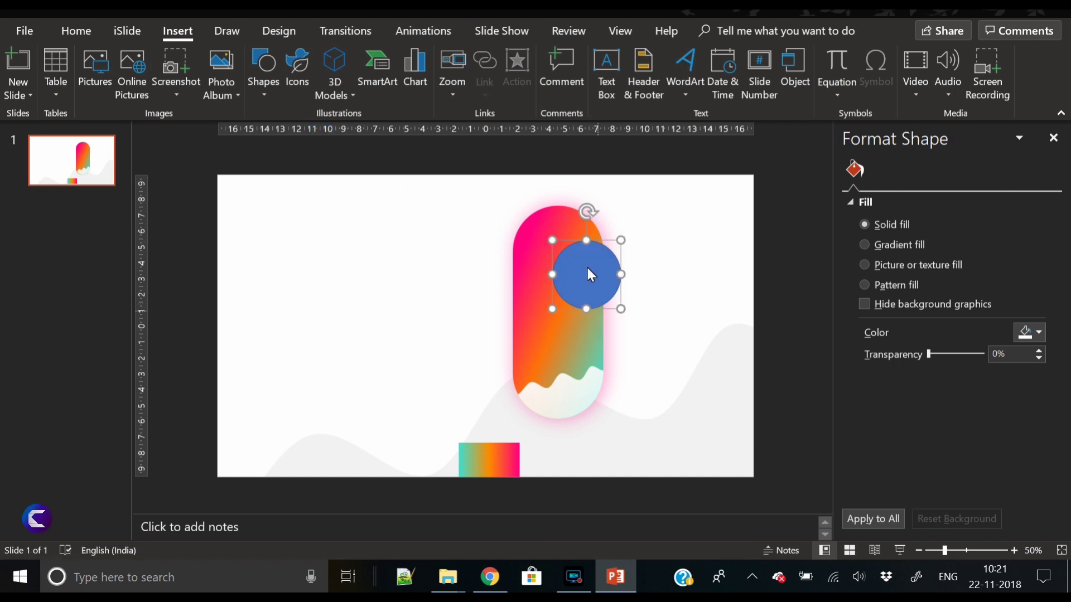
{"action": "left_click_drag", "start_coordinate": [584, 272], "coordinate": [556, 253]}
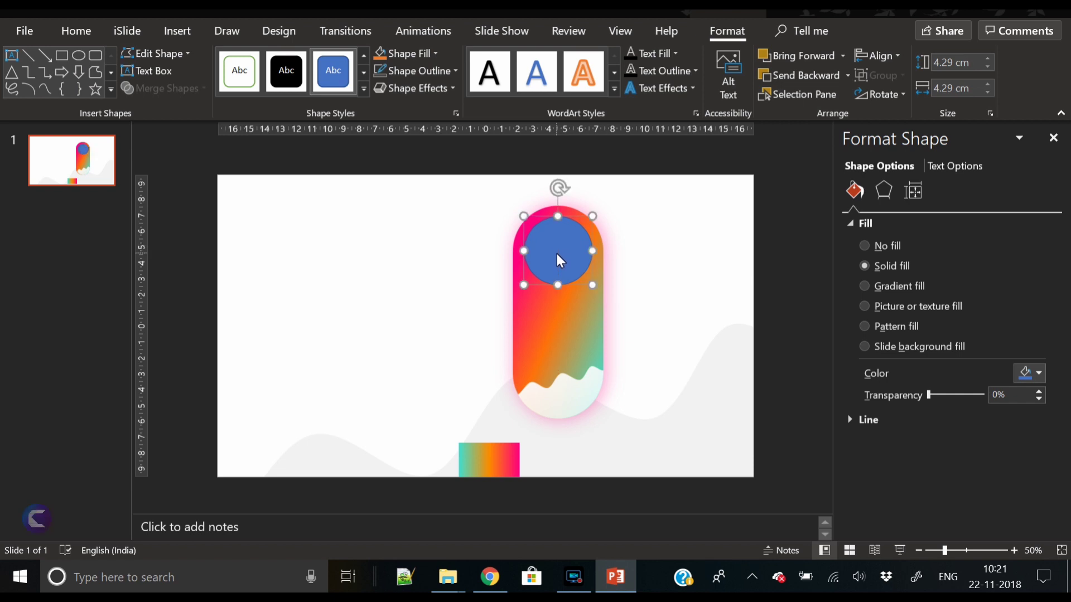
{"action": "left_click", "coordinate": [987, 58]}
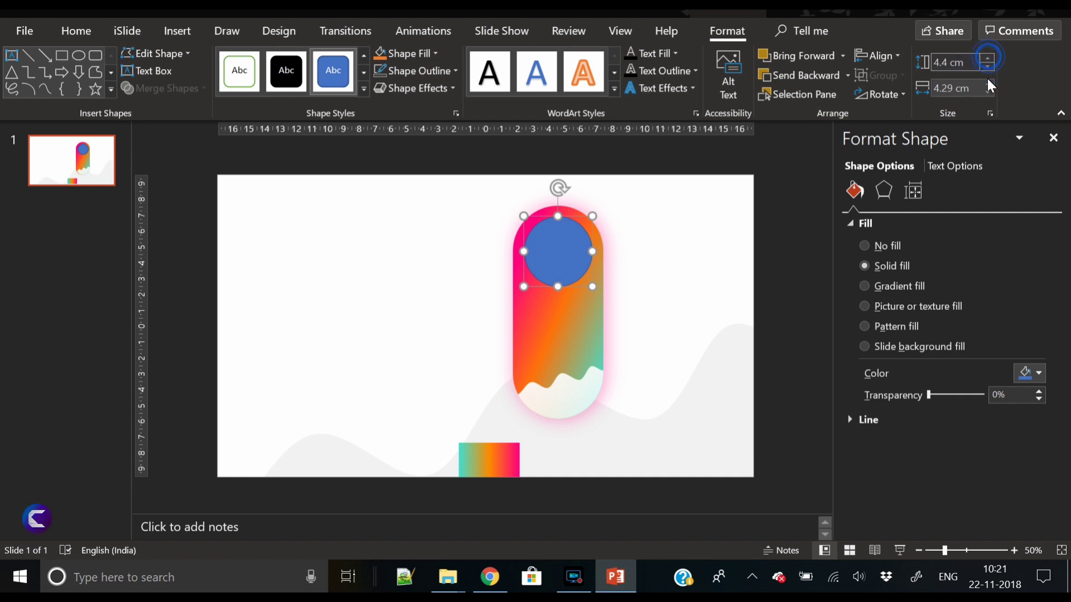
{"action": "left_click", "coordinate": [987, 84]}
{"action": "left_click_drag", "start_coordinate": [570, 270], "coordinate": [568, 257]}
Step: Give the circle no fill and a white outline
{"action": "left_click", "coordinate": [864, 246]}
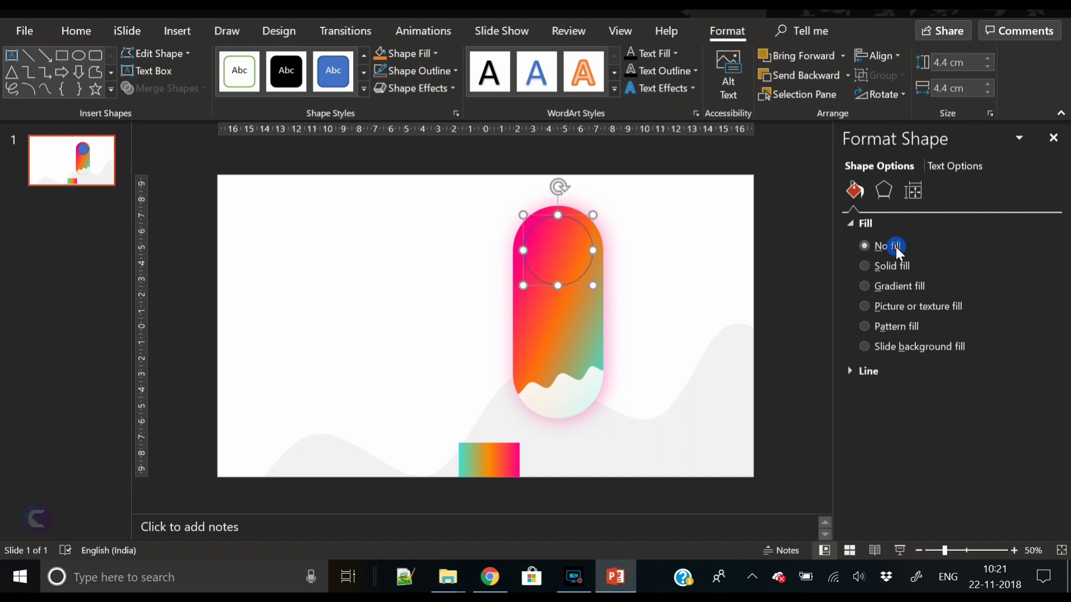
{"action": "left_click", "coordinate": [867, 373]}
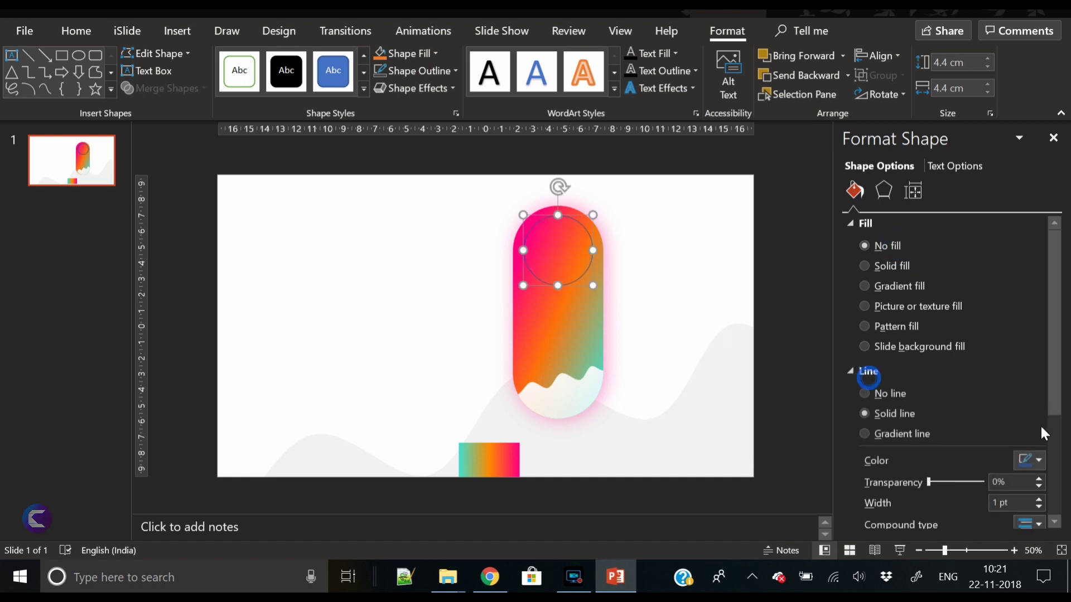
{"action": "left_click", "coordinate": [1029, 459]}
{"action": "left_click", "coordinate": [942, 285]}
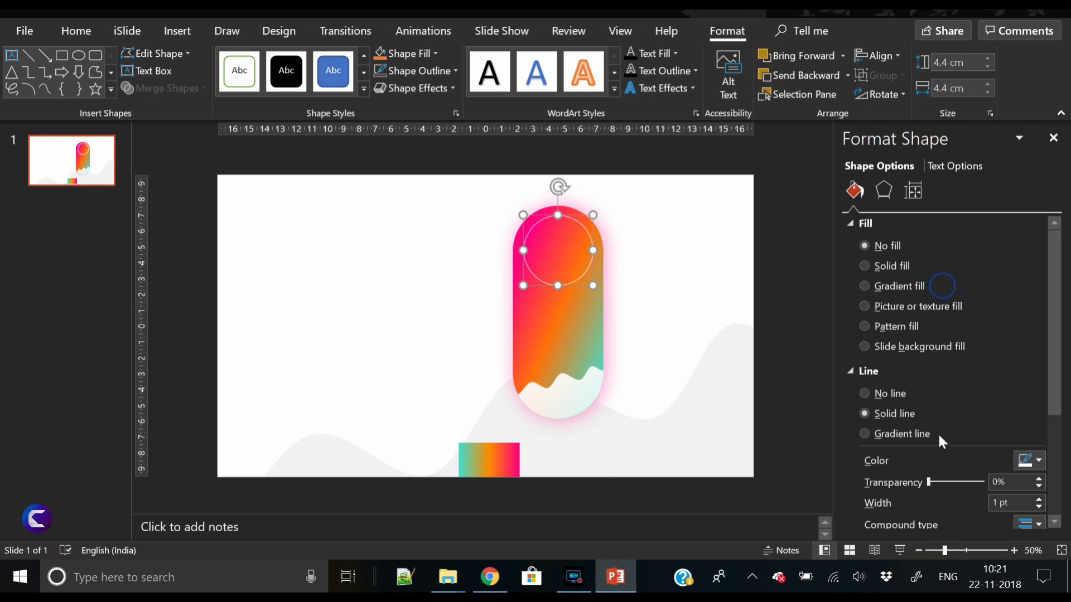
Step: Add a text box reading '56K' below the circle, centre-aligned
{"action": "left_click", "coordinate": [676, 274]}
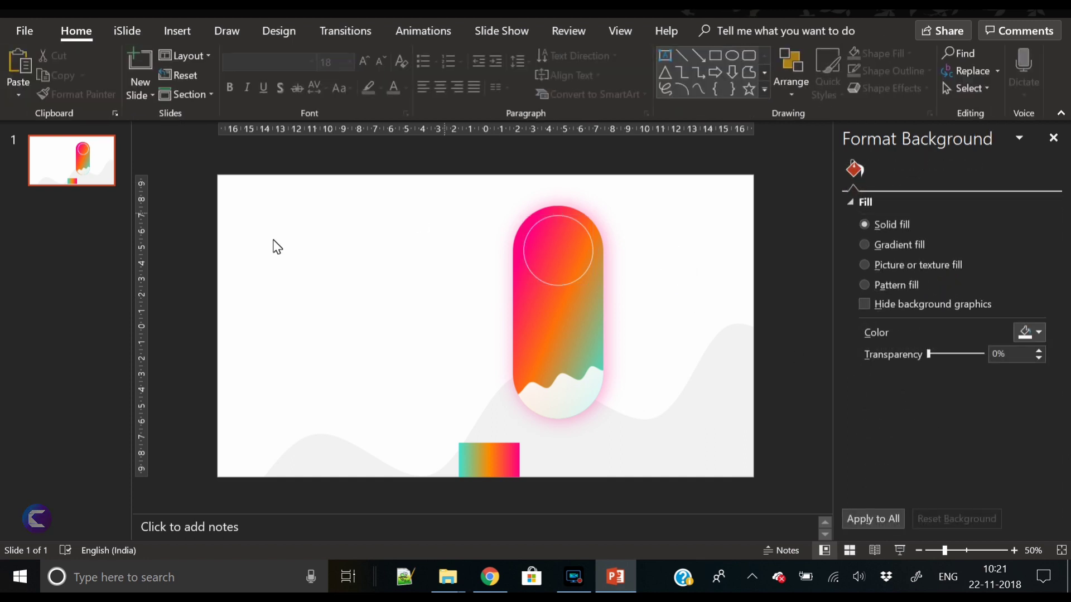
{"action": "left_click", "coordinate": [168, 32]}
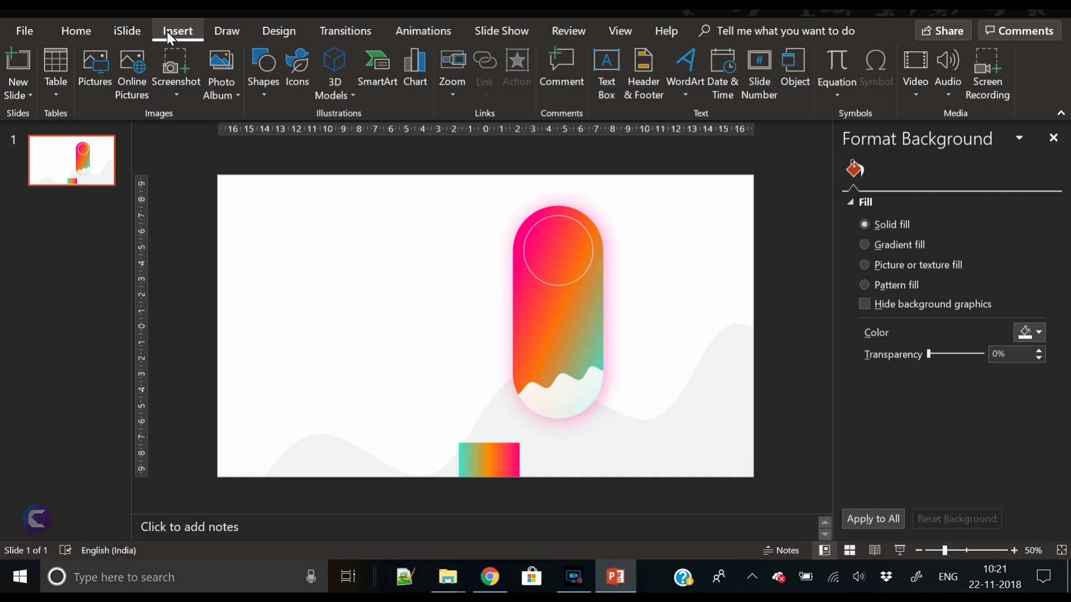
{"action": "left_click", "coordinate": [612, 83]}
{"action": "left_click_drag", "start_coordinate": [531, 296], "coordinate": [593, 329]}
{"action": "type", "text": "56"}
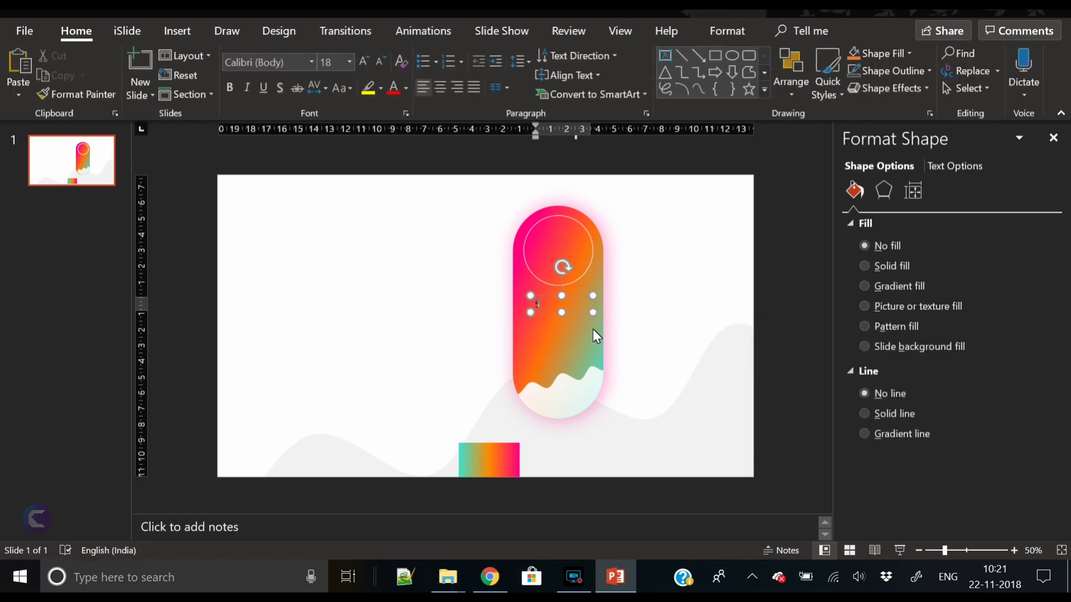
{"action": "type", "text": "K"}
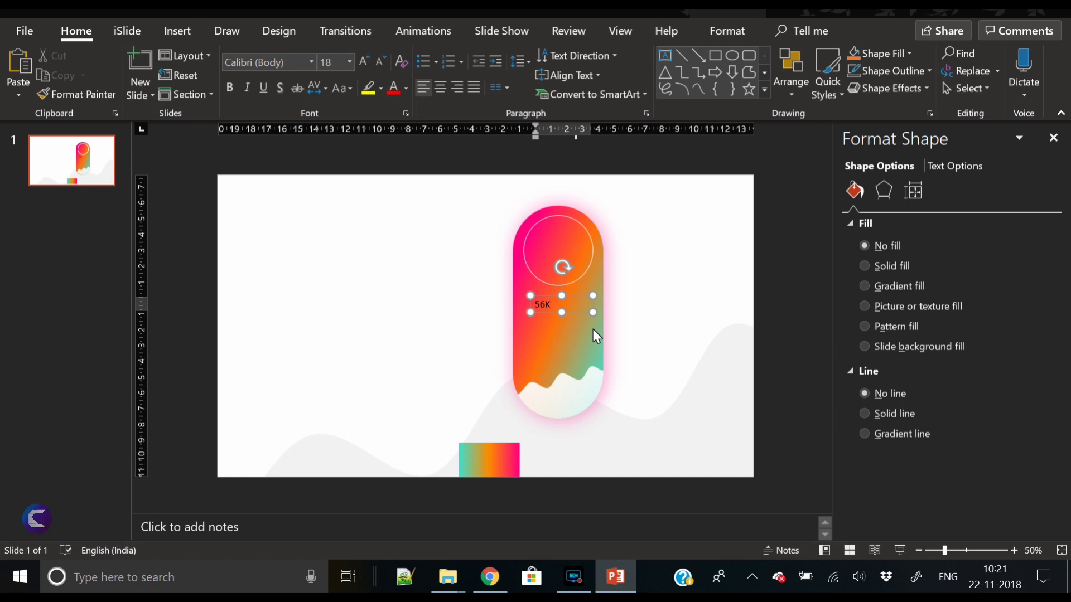
{"action": "key", "text": "ctrl+a"}
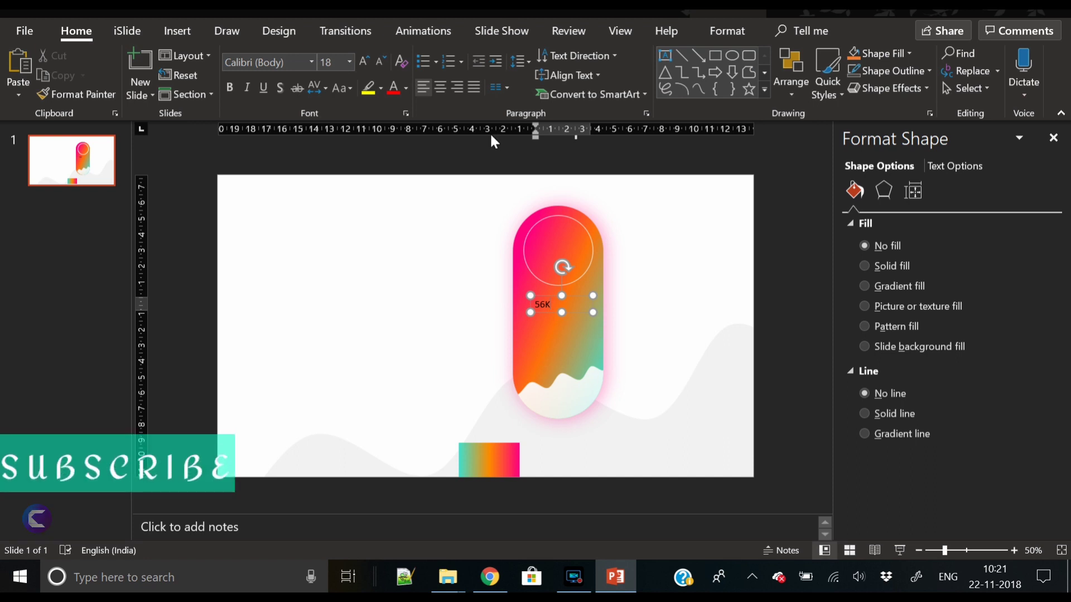
{"action": "left_click", "coordinate": [442, 84]}
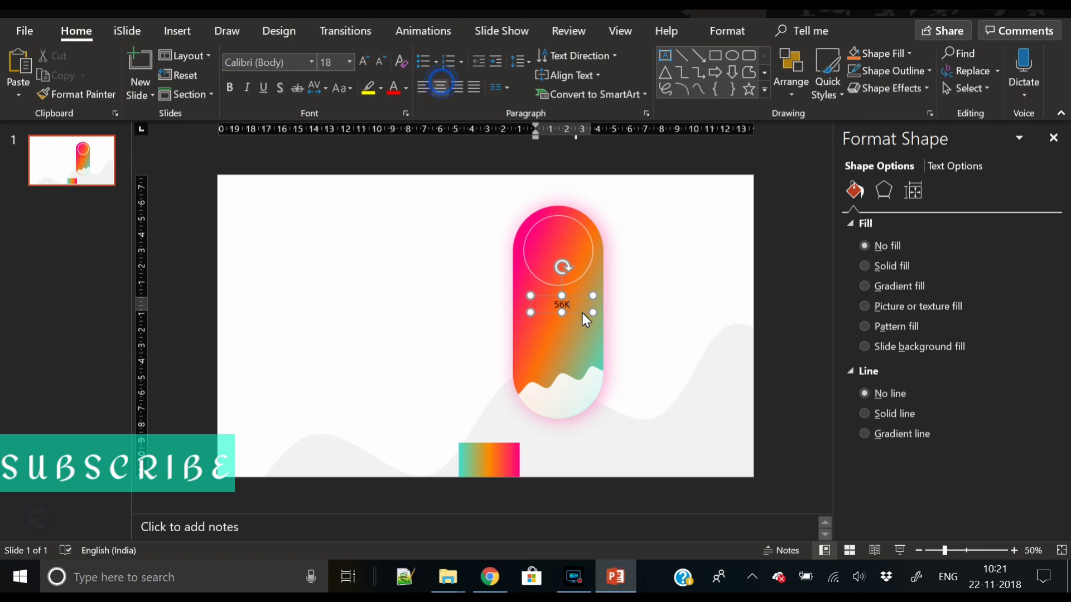
Step: Enlarge the 56K text, make it white, and centre it under the ring
{"action": "left_click", "coordinate": [578, 293]}
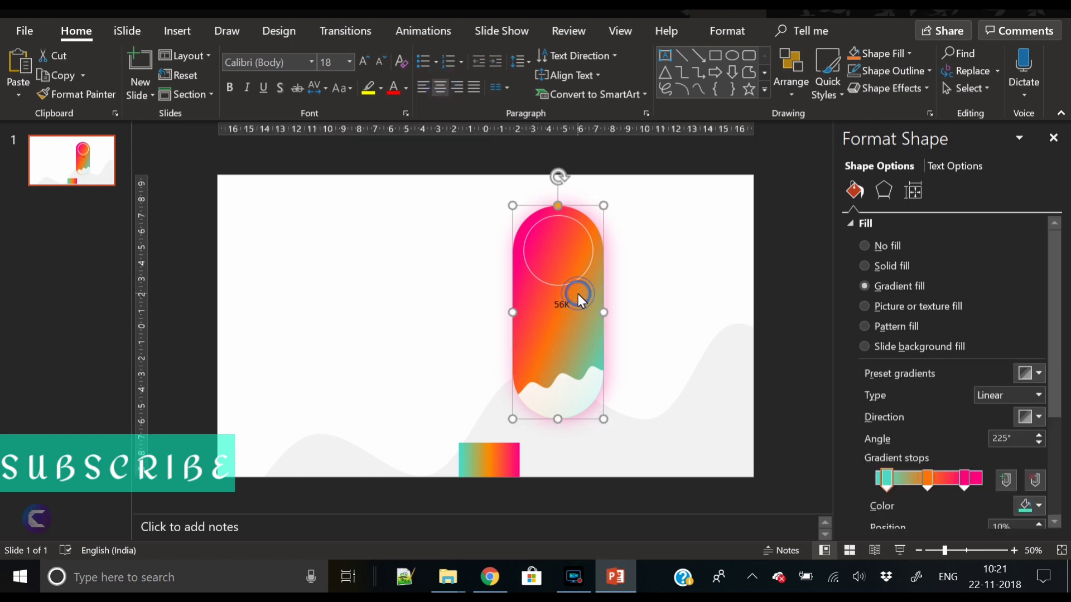
{"action": "left_click", "coordinate": [568, 302]}
{"action": "left_click", "coordinate": [568, 296]}
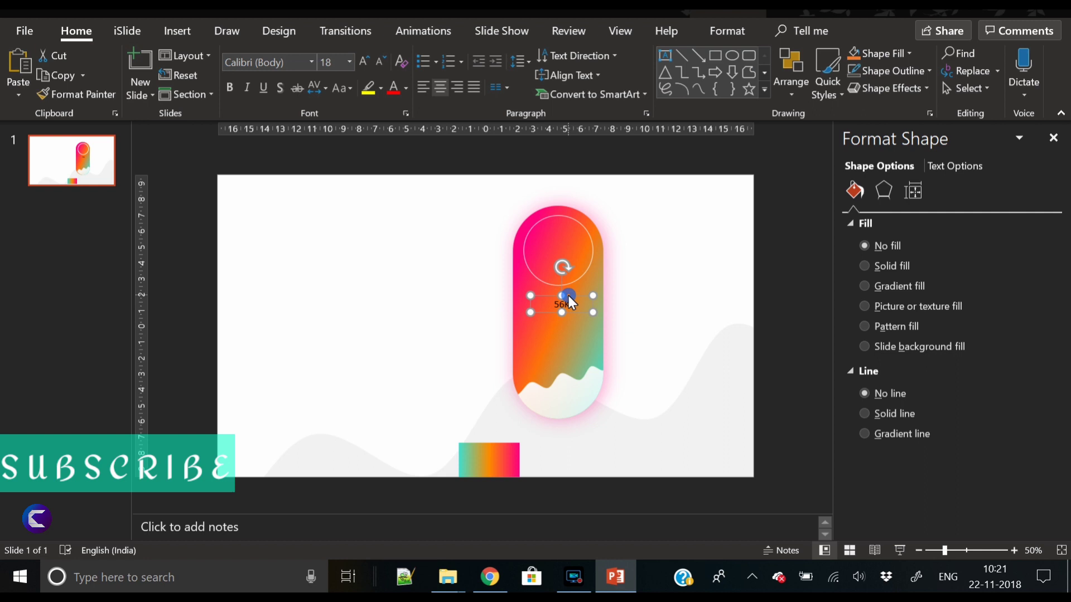
{"action": "left_click", "coordinate": [276, 63]}
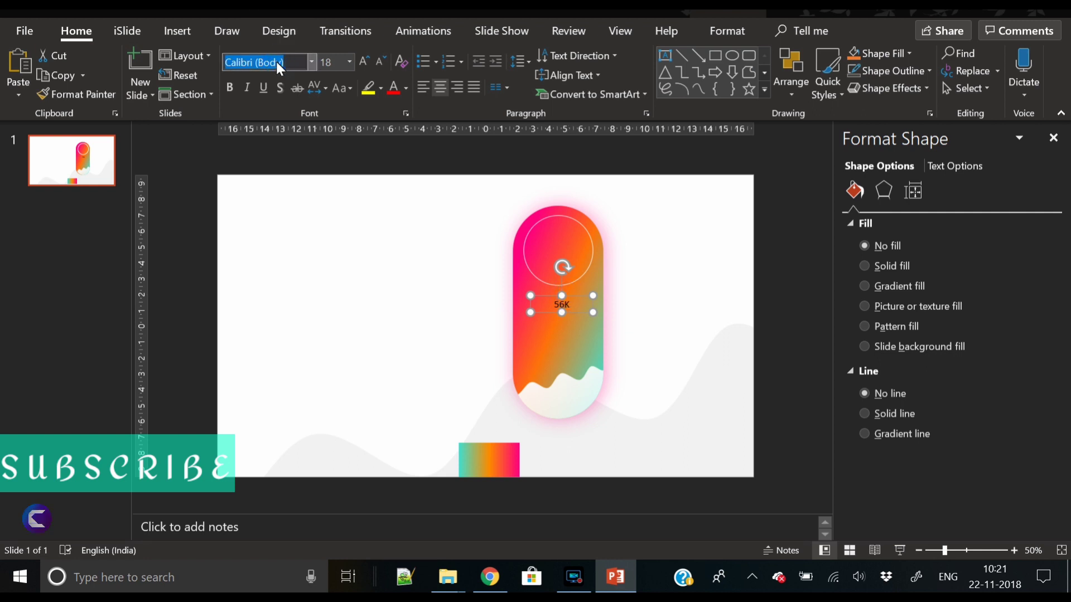
{"action": "type", "text": "Open Sans"}
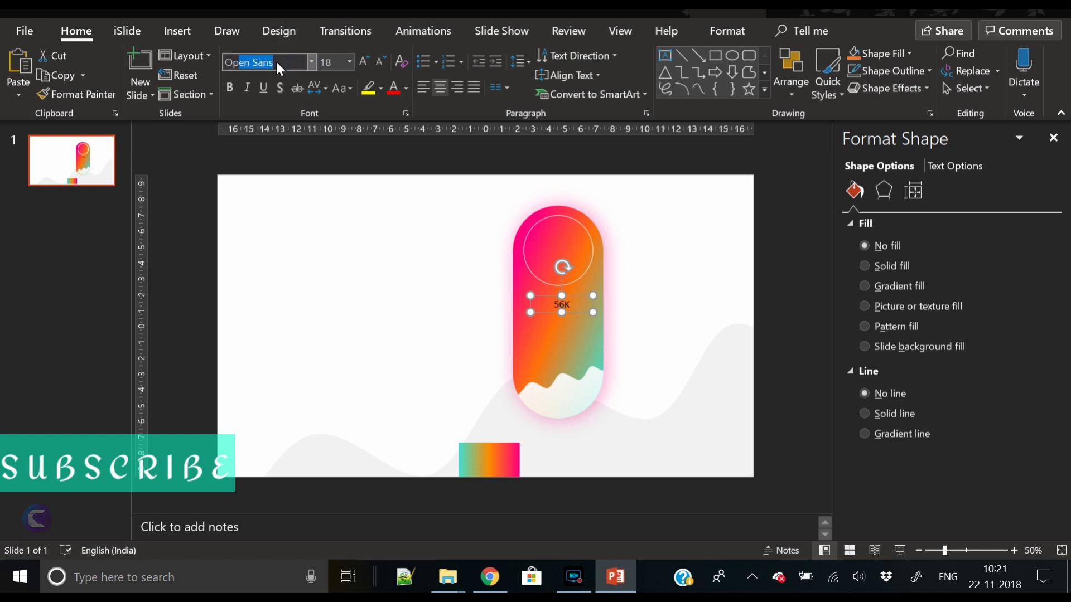
{"action": "key", "text": "Return"}
{"action": "left_click", "coordinate": [363, 61]}
{"action": "left_click", "coordinate": [363, 61]}
{"action": "left_click", "coordinate": [363, 60]}
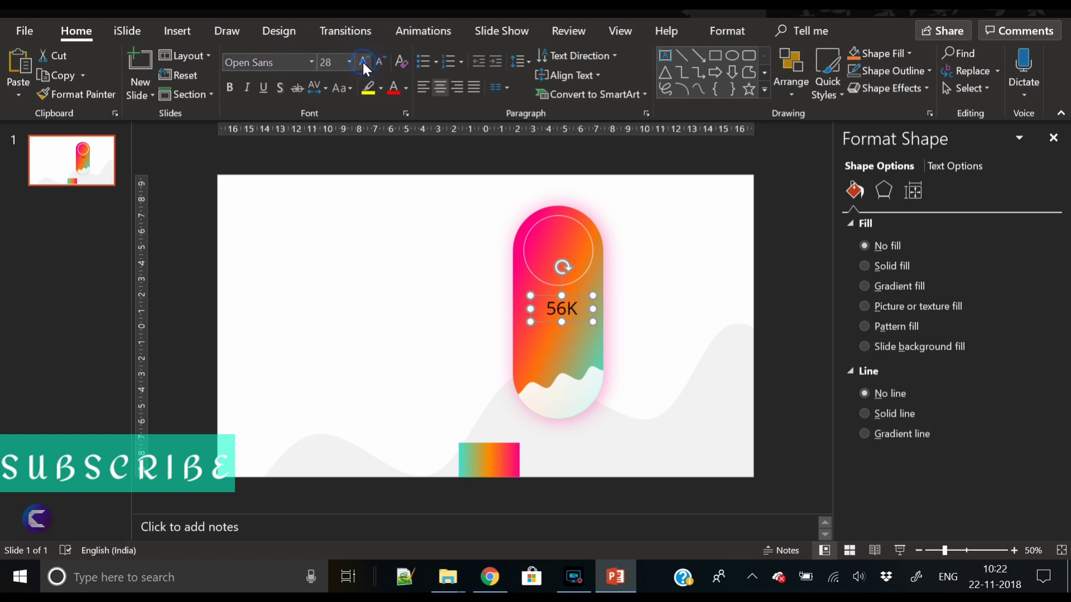
{"action": "left_click", "coordinate": [363, 60]}
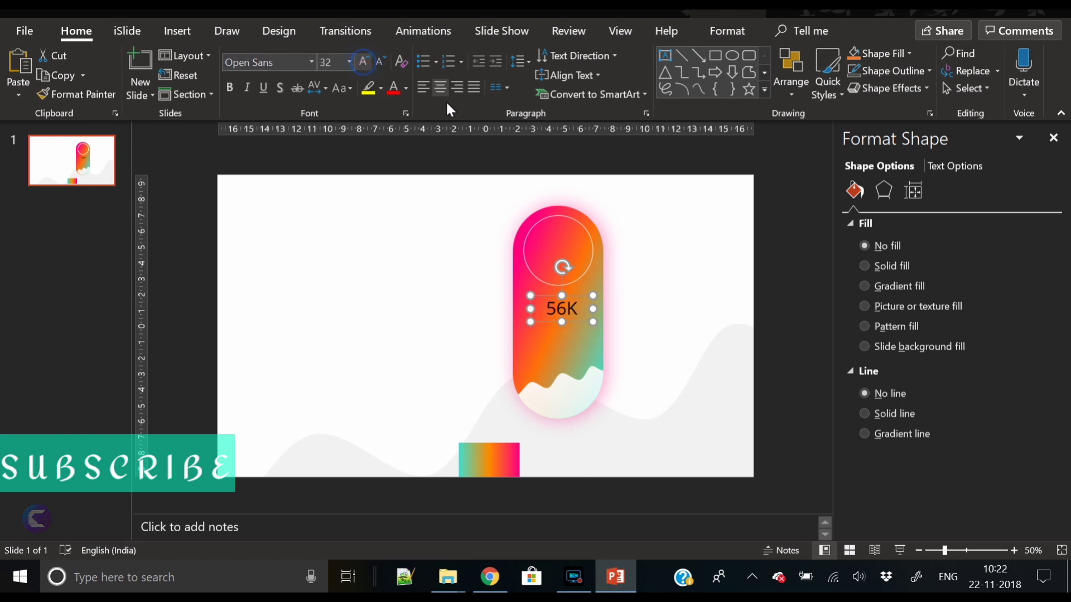
{"action": "left_click", "coordinate": [572, 298]}
{"action": "left_click_drag", "start_coordinate": [570, 298], "coordinate": [569, 296]}
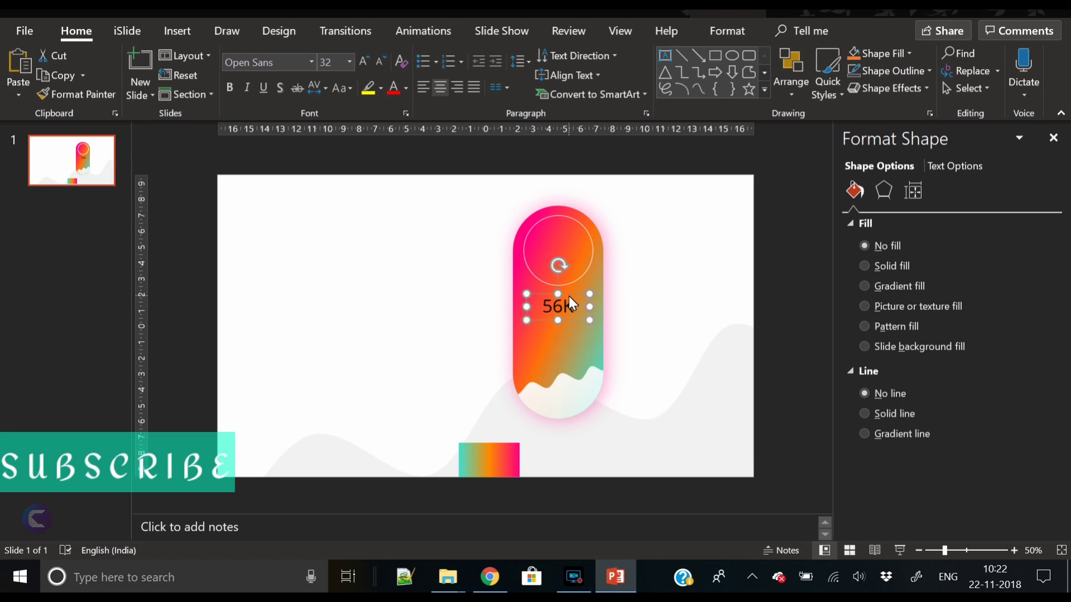
{"action": "left_click", "coordinate": [406, 88]}
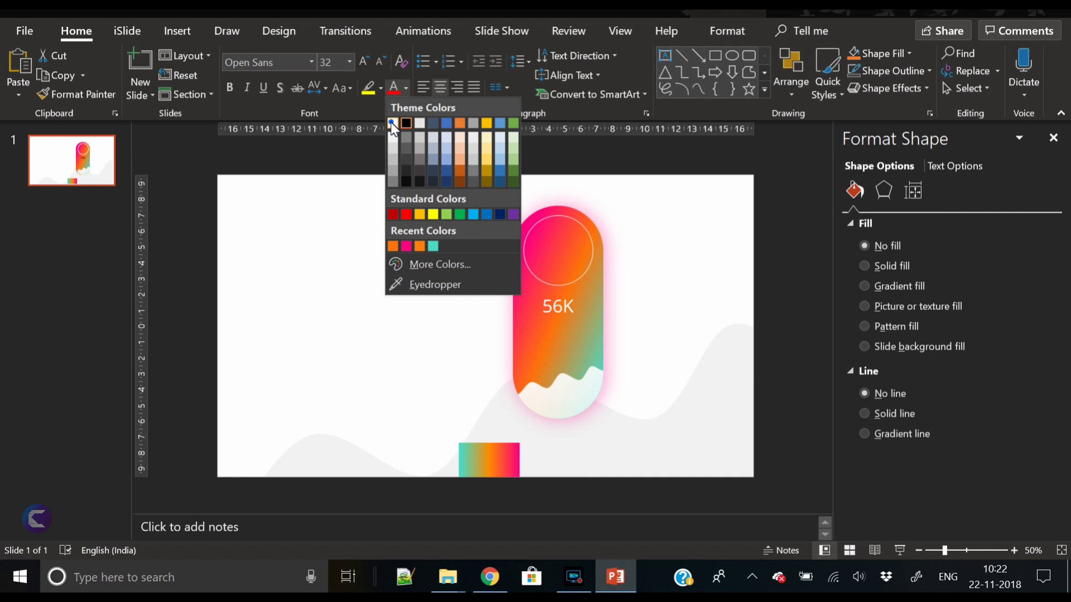
{"action": "left_click", "coordinate": [392, 123]}
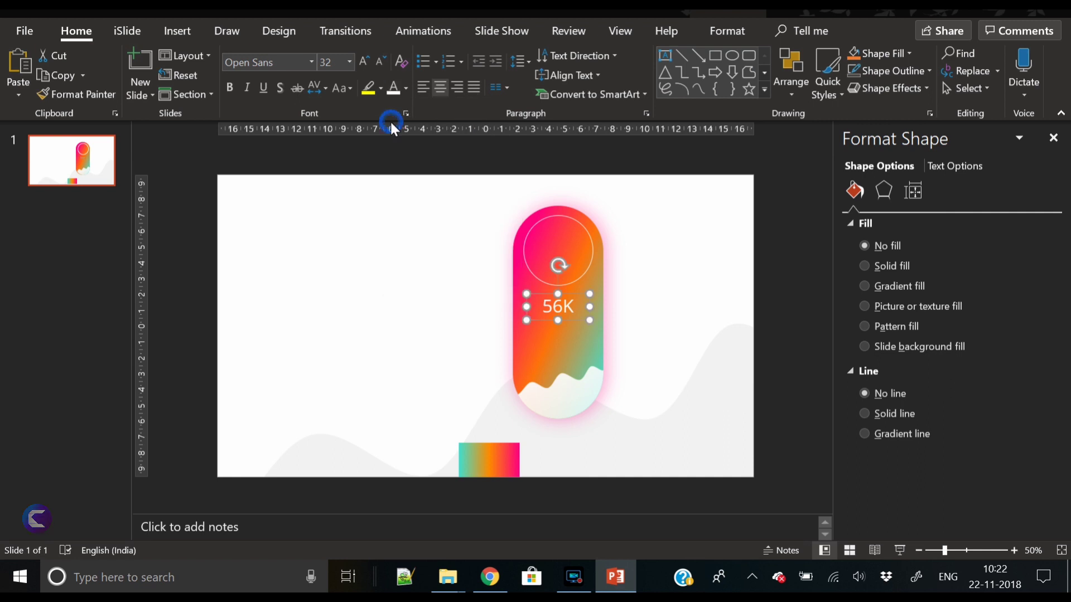
Step: Change the 56K label's font to Oswald Light
{"action": "double_click", "coordinate": [563, 306]}
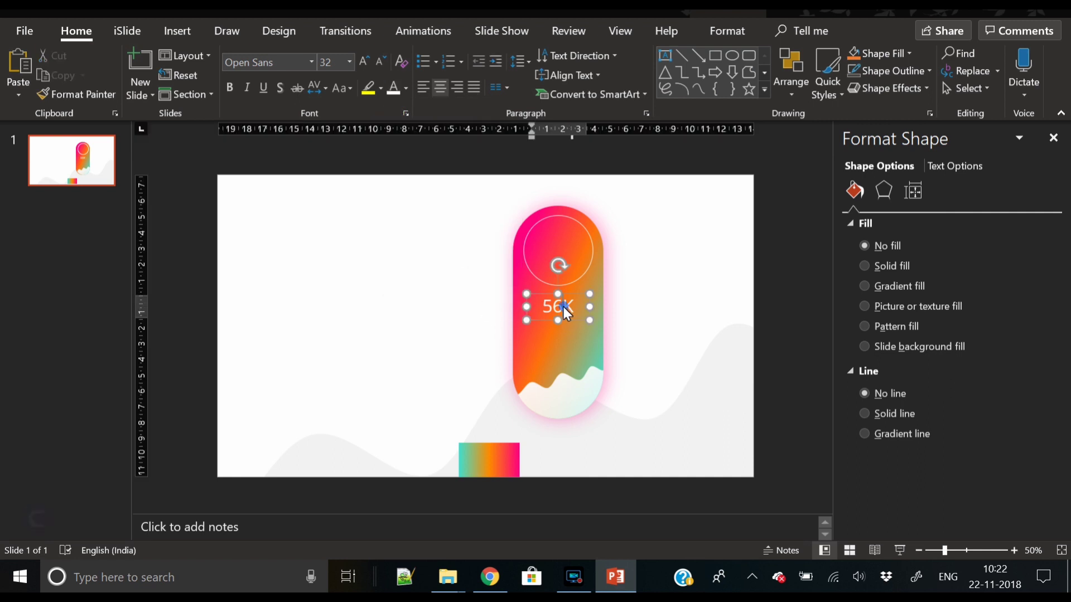
{"action": "left_click", "coordinate": [276, 59]}
{"action": "key", "text": "BackSpace"}
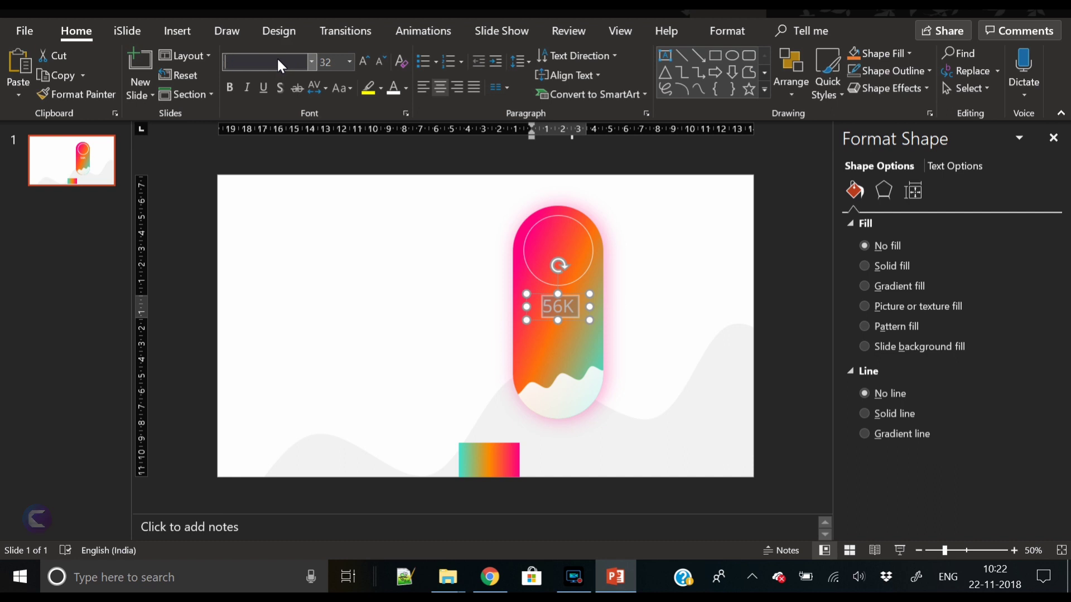
{"action": "type", "text": "Oswald"}
{"action": "key", "text": "Return"}
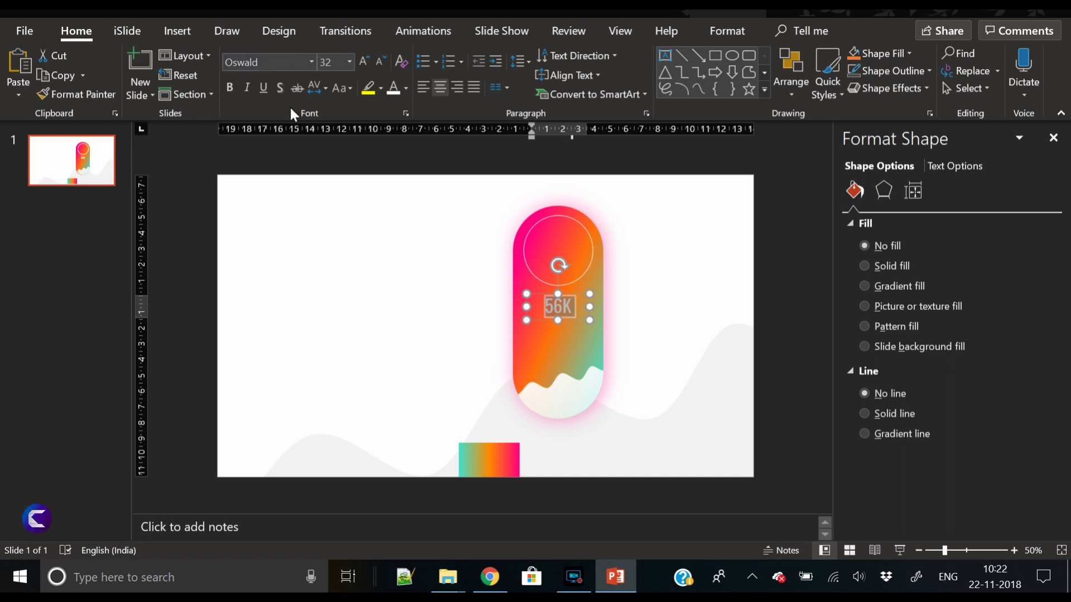
{"action": "left_click", "coordinate": [282, 62]}
{"action": "left_click", "coordinate": [282, 62]}
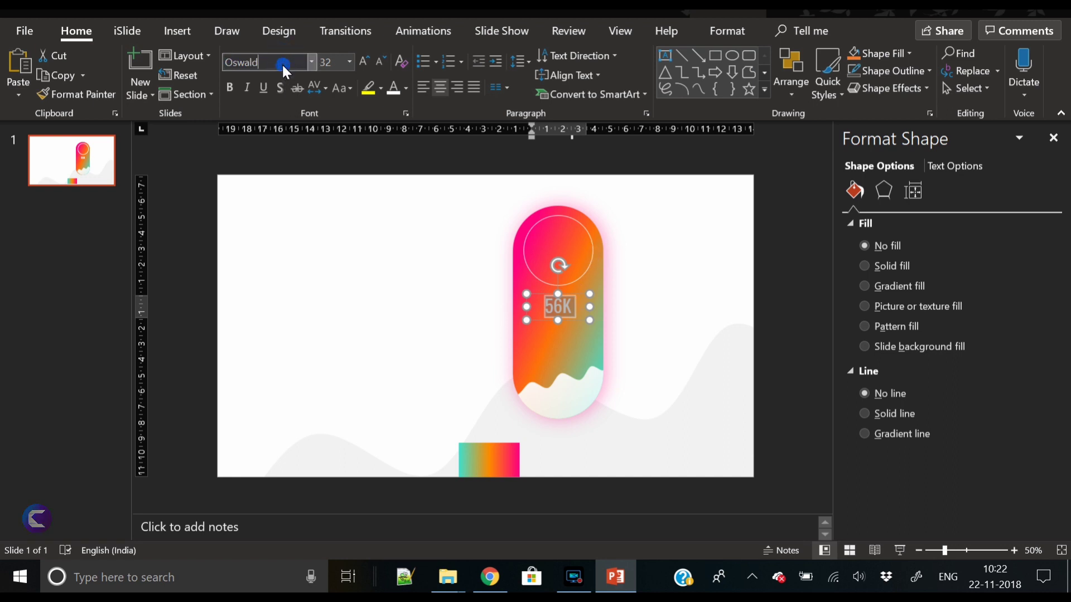
{"action": "key", "text": "Return"}
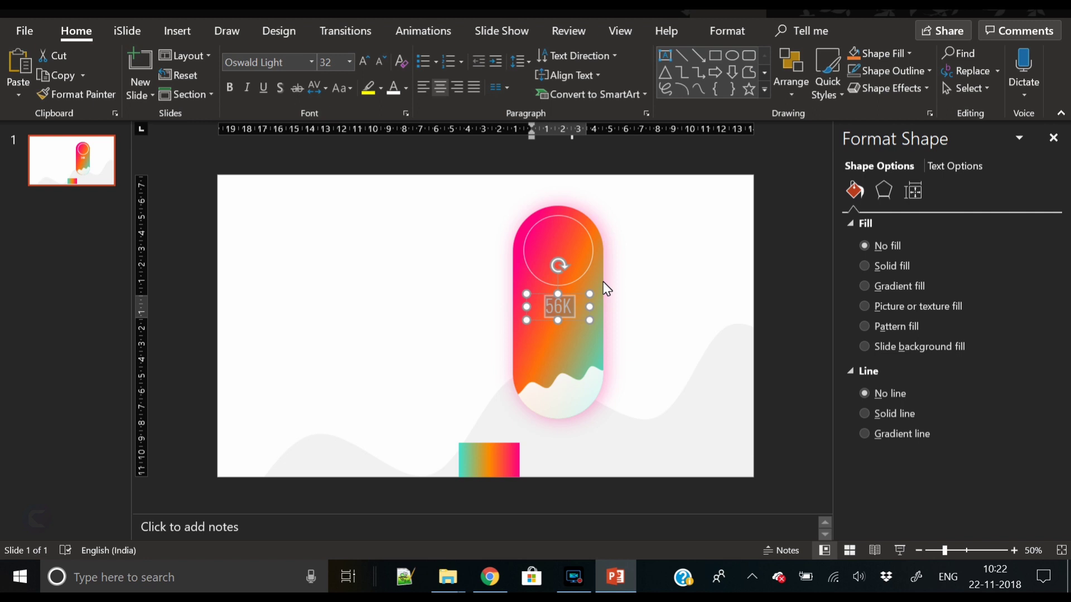
{"action": "left_click", "coordinate": [685, 281]}
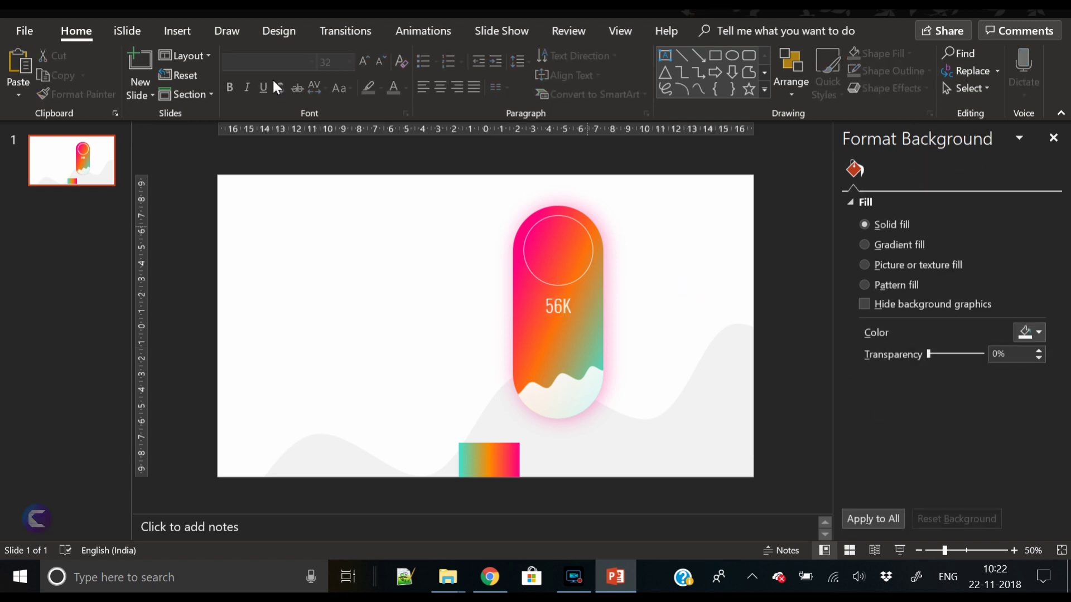
Step: Add a text box below 56K filled with =lorem() placeholder text in Open Sans
{"action": "left_click", "coordinate": [173, 37]}
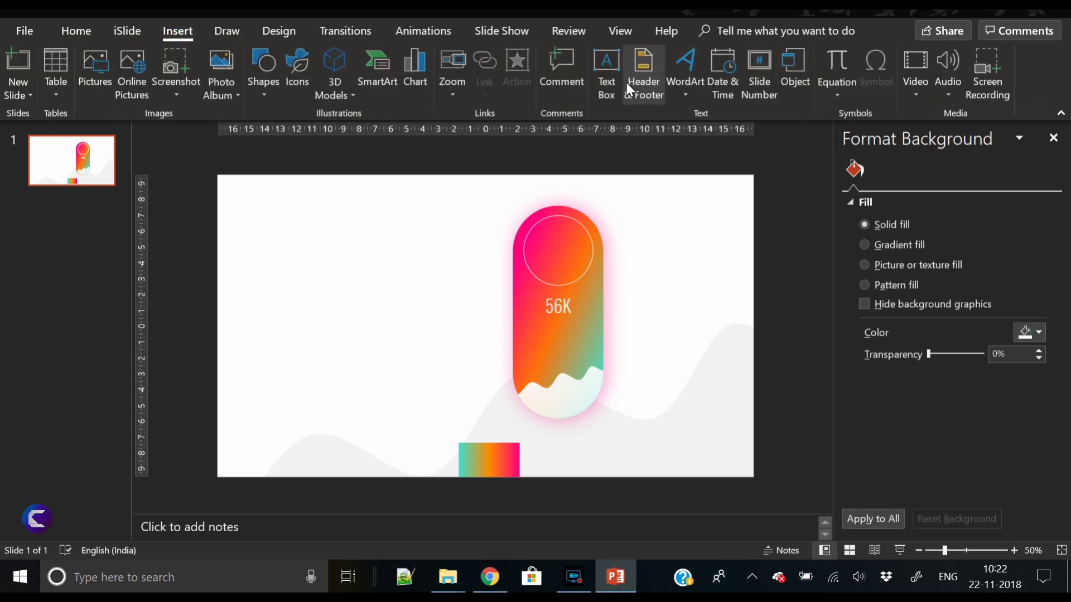
{"action": "left_click", "coordinate": [607, 83]}
{"action": "left_click_drag", "start_coordinate": [527, 326], "coordinate": [584, 351]}
{"action": "type", "text": "=lorem"}
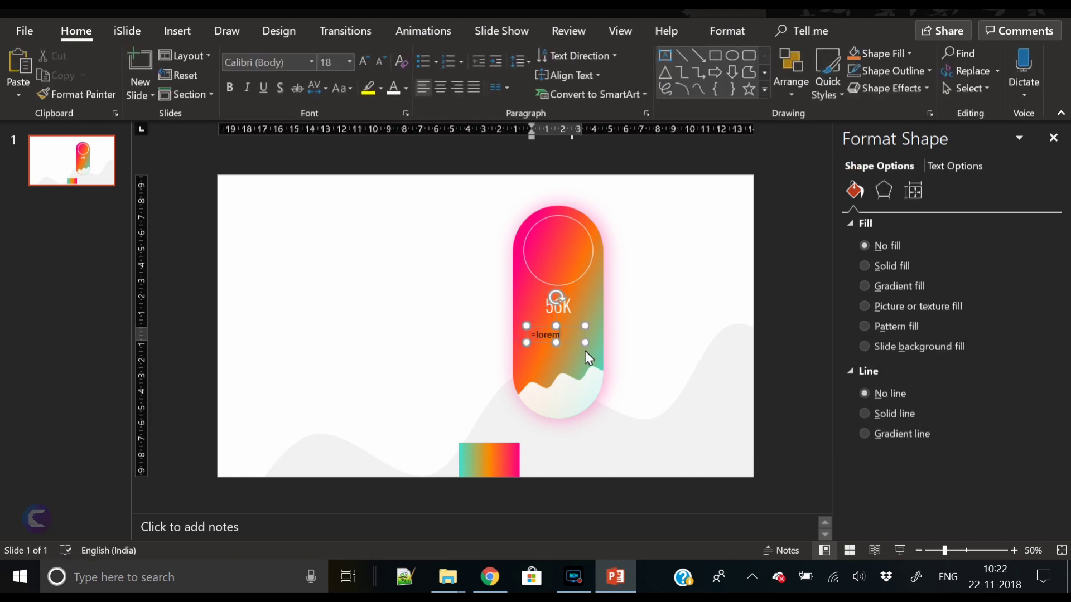
{"action": "type", "text": "()"}
{"action": "key", "text": "Return"}
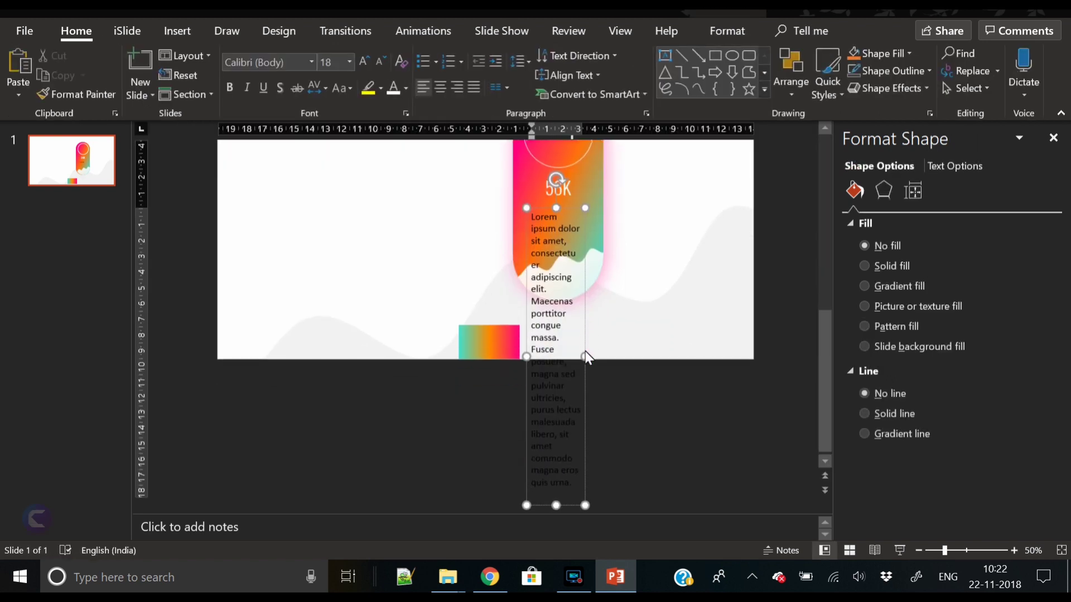
{"action": "left_click", "coordinate": [295, 61]}
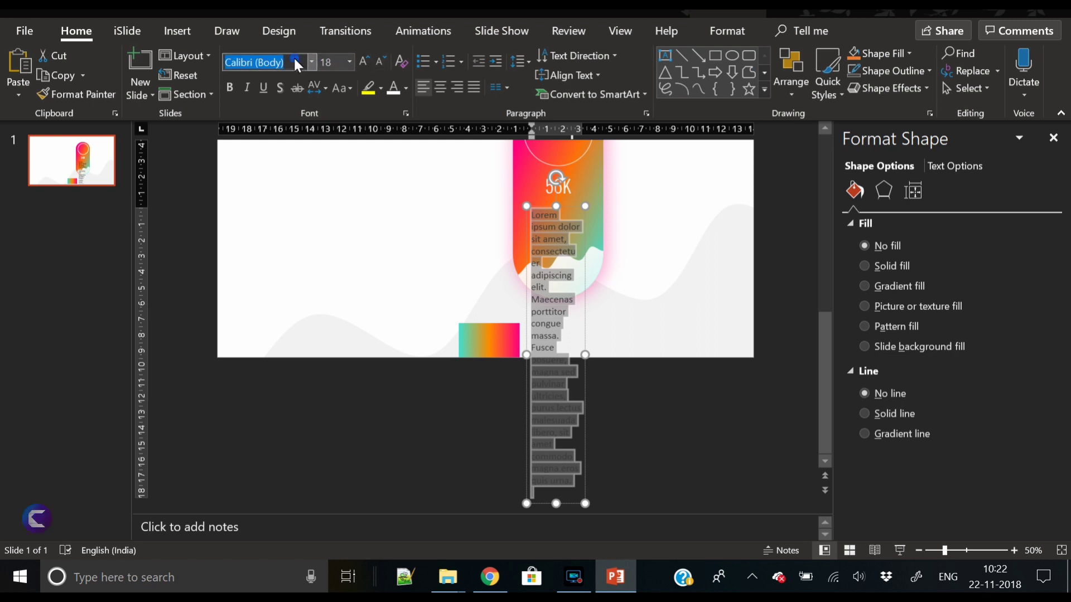
{"action": "type", "text": "Open"}
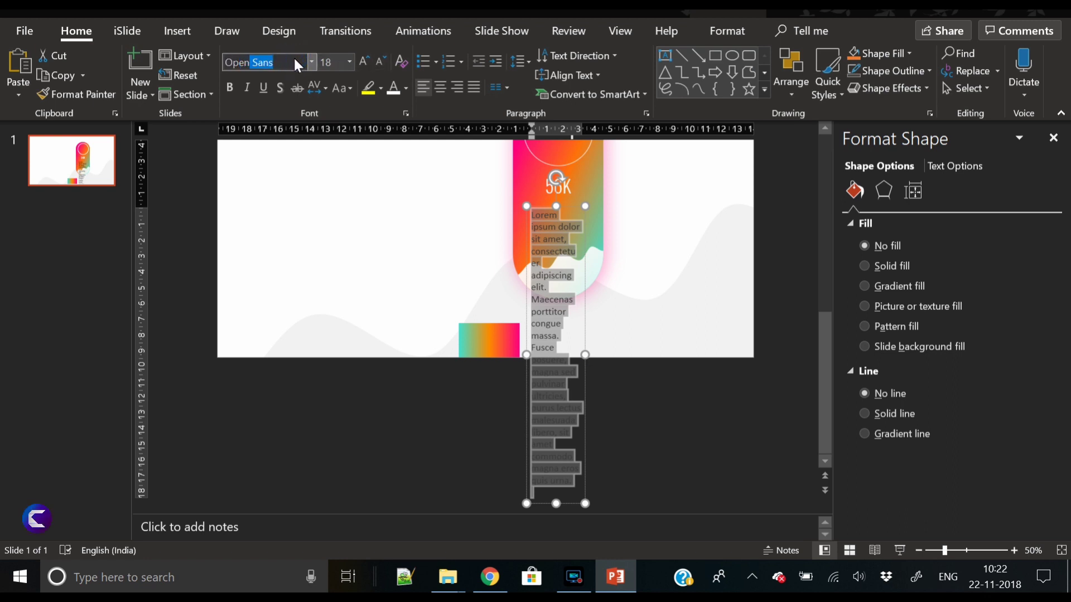
{"action": "type", "text": " Sans Ligh"}
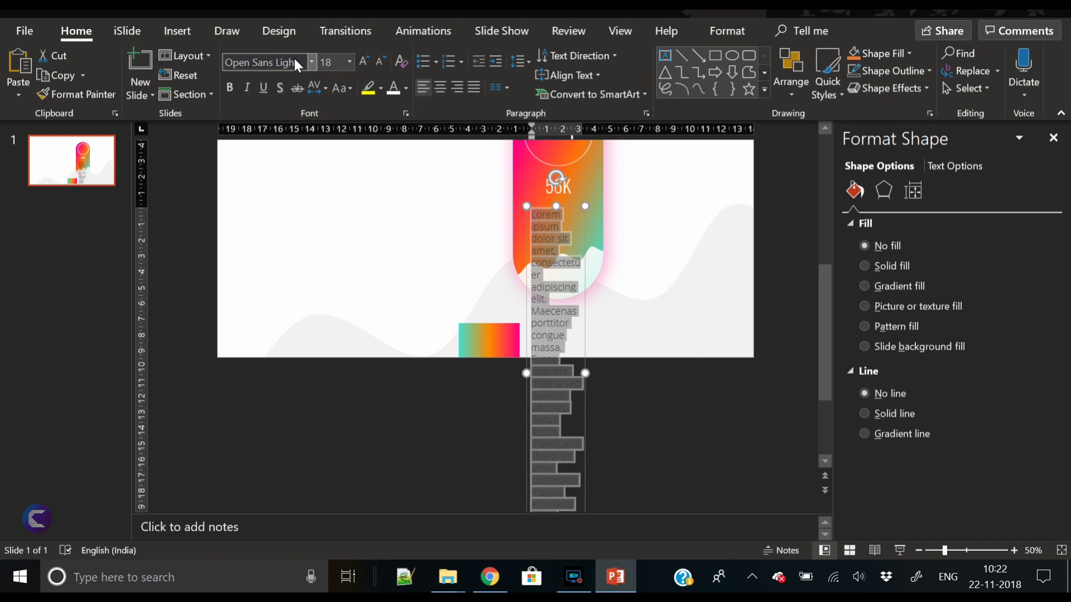
Step: Reduce the Lorem ipsum text to size 10 and delete everything after 'porttitor congue'
{"action": "left_click", "coordinate": [382, 62]}
{"action": "left_click", "coordinate": [381, 62]}
{"action": "left_click", "coordinate": [382, 63]}
{"action": "left_click", "coordinate": [381, 62]}
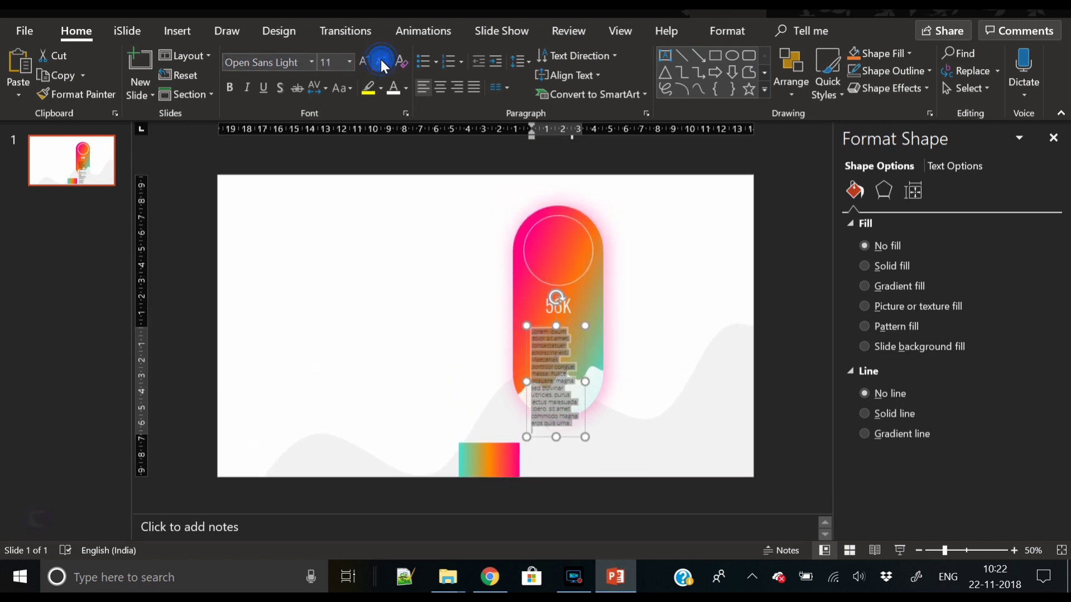
{"action": "left_click", "coordinate": [381, 63]}
{"action": "left_click", "coordinate": [557, 370]}
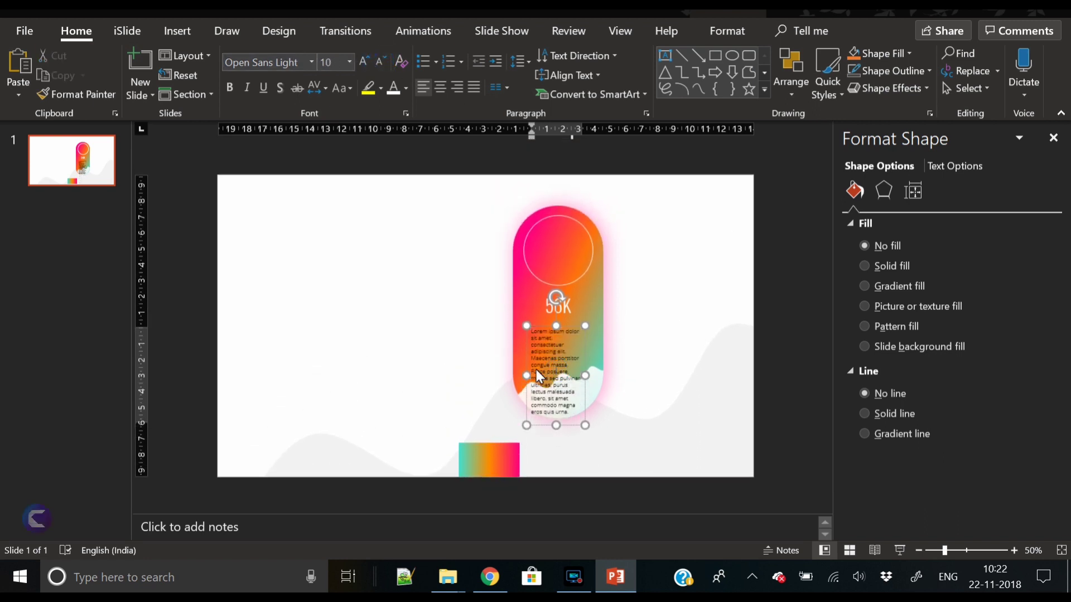
{"action": "left_click_drag", "start_coordinate": [536, 370], "coordinate": [577, 420]}
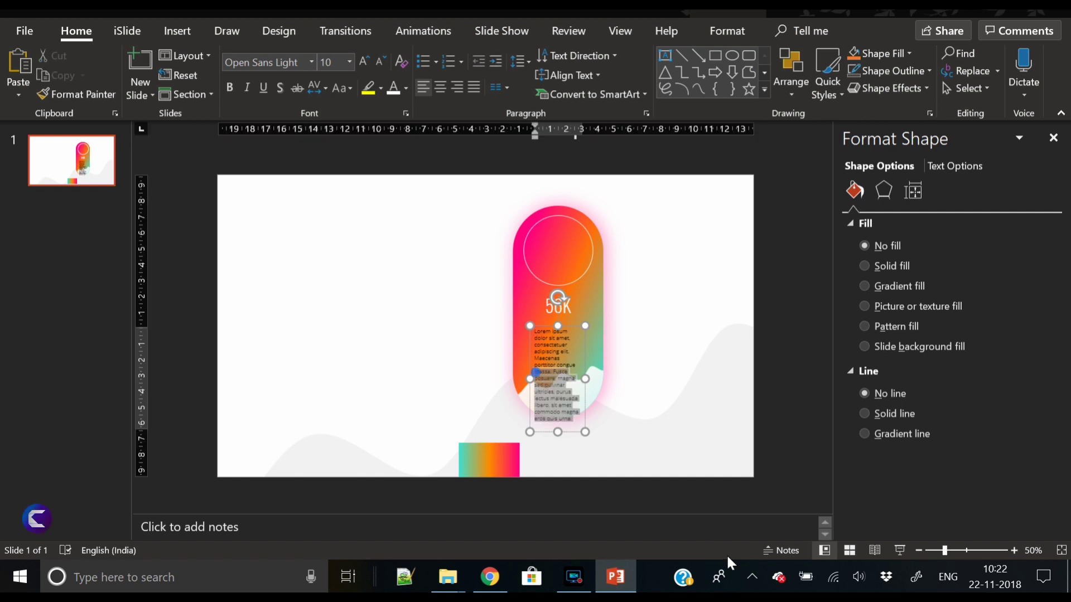
{"action": "key", "text": "Delete"}
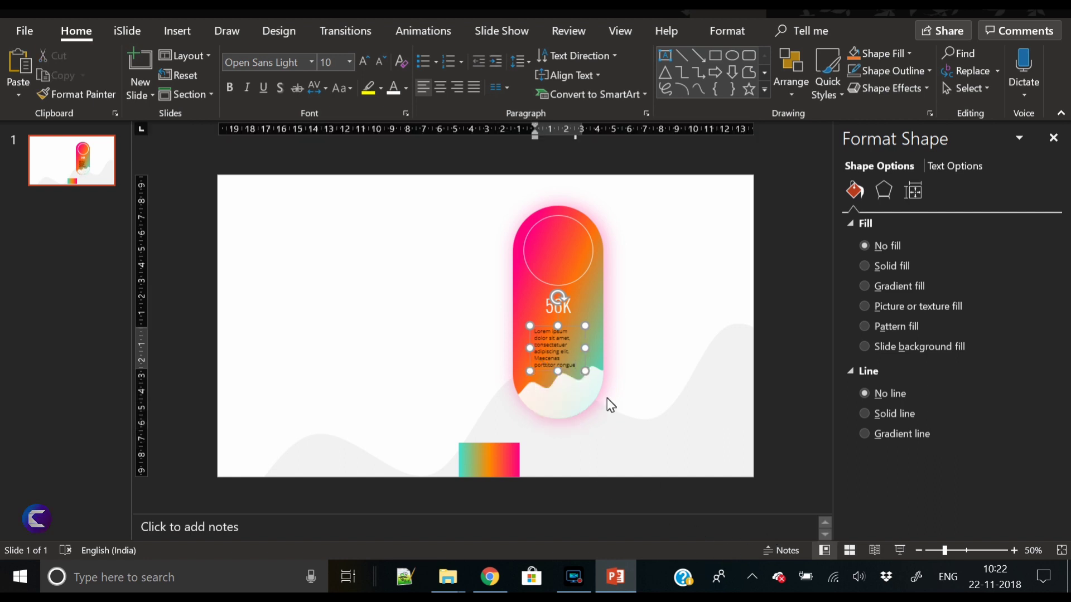
Step: Make the paragraph white, centre-aligned, and centred under the 56K label
{"action": "key", "text": "ctrl+a"}
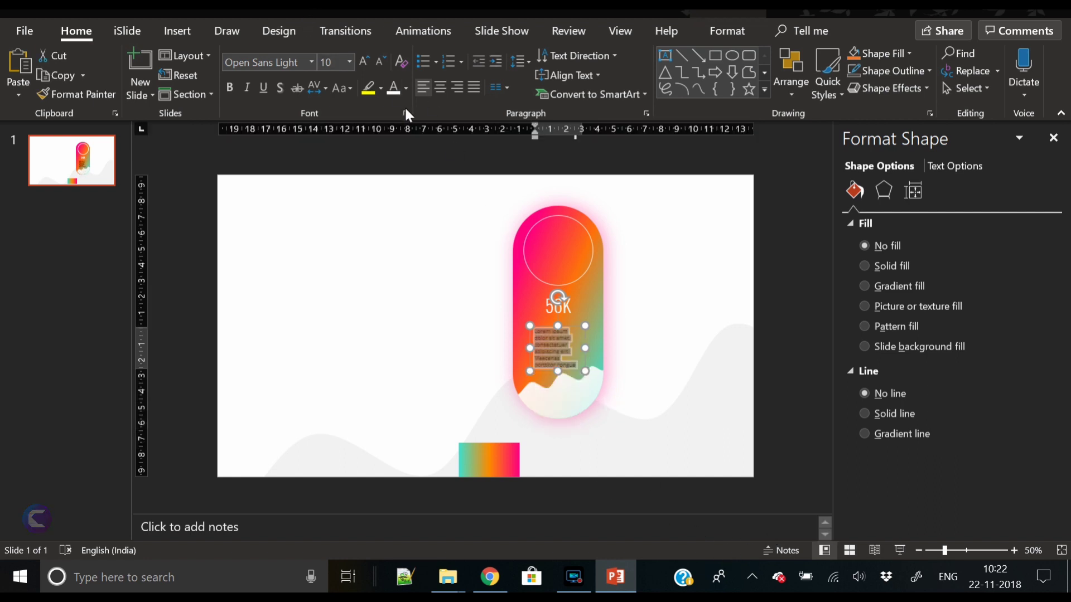
{"action": "left_click", "coordinate": [395, 90]}
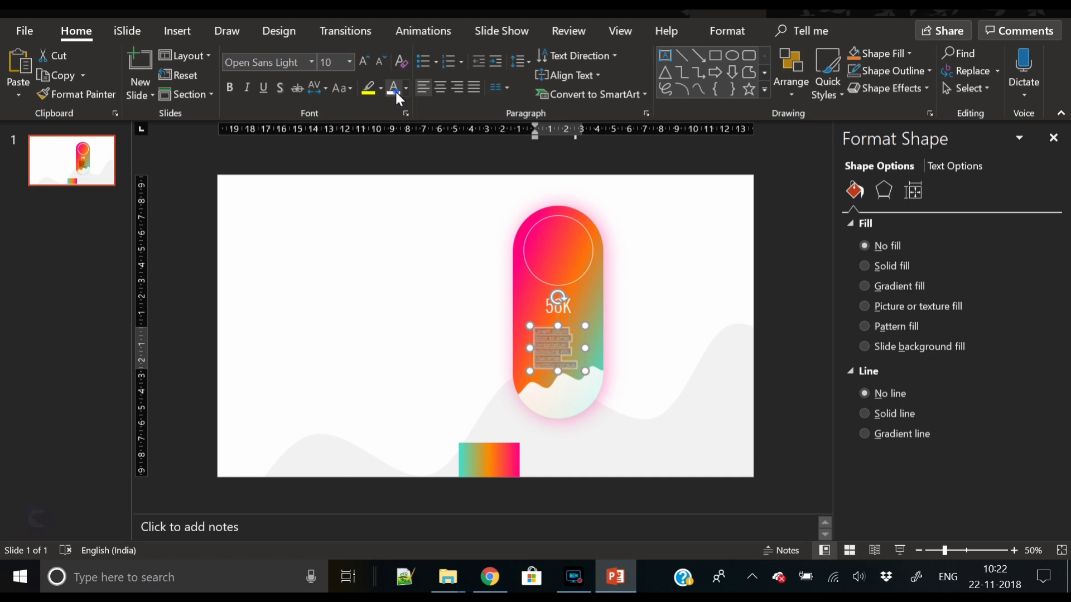
{"action": "left_click", "coordinate": [584, 348]}
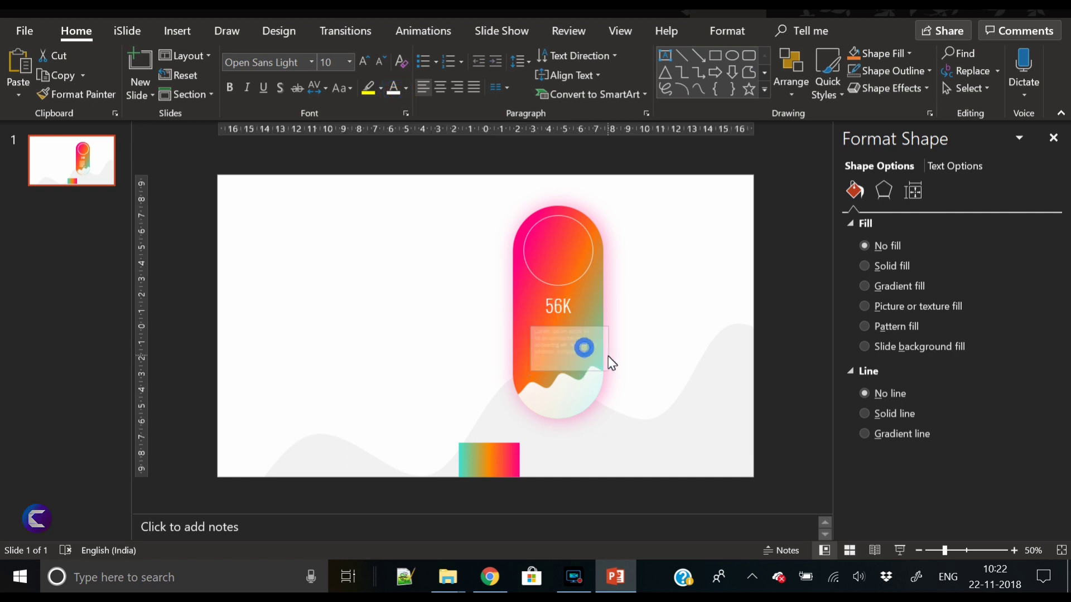
{"action": "left_click", "coordinate": [440, 86]}
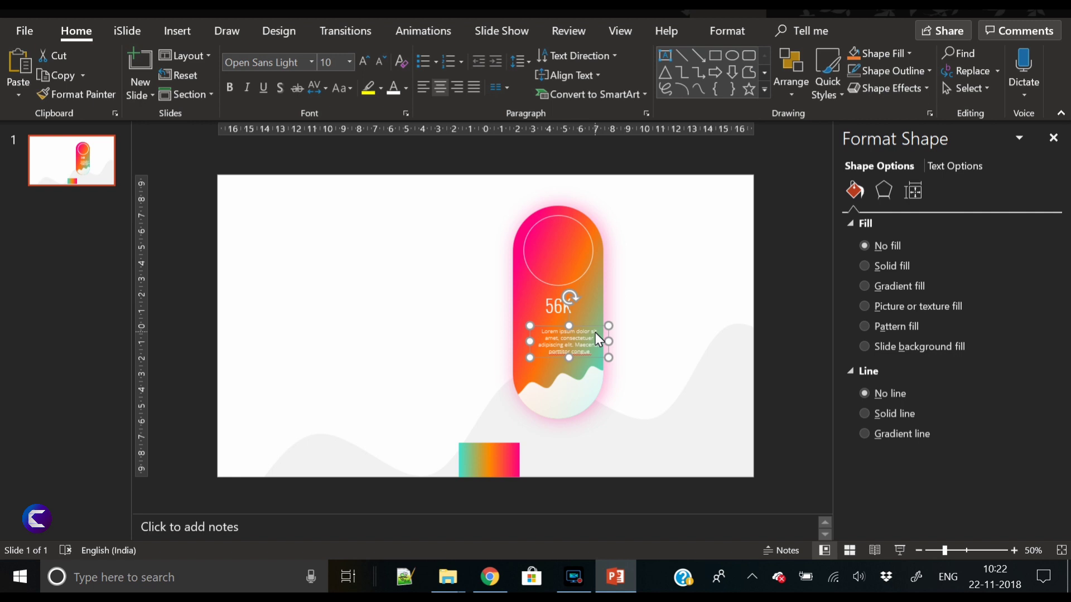
{"action": "left_click_drag", "start_coordinate": [593, 326], "coordinate": [582, 326]}
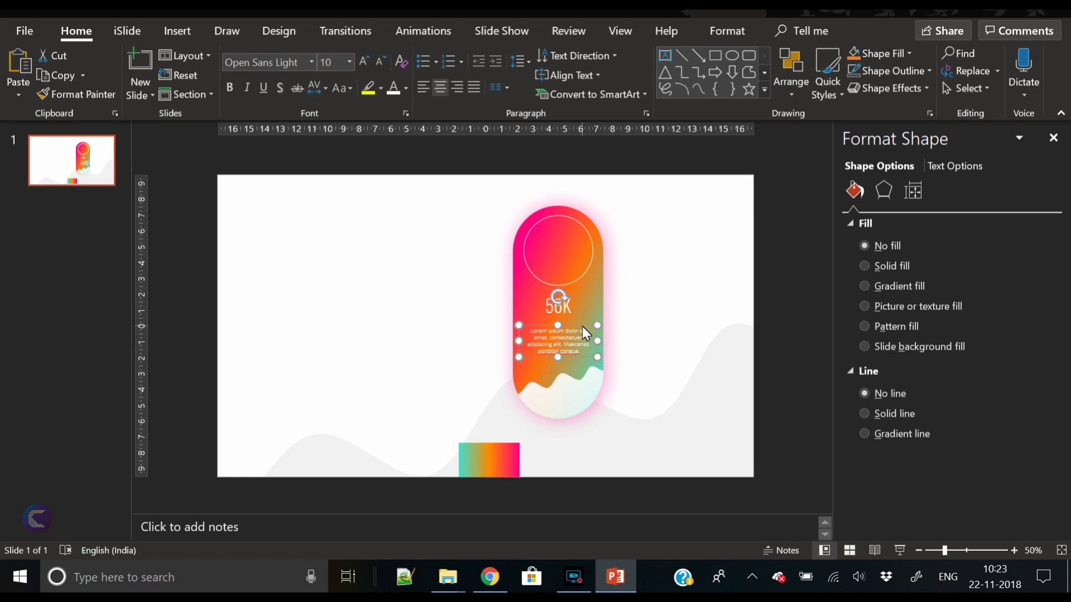
{"action": "left_click", "coordinate": [641, 269]}
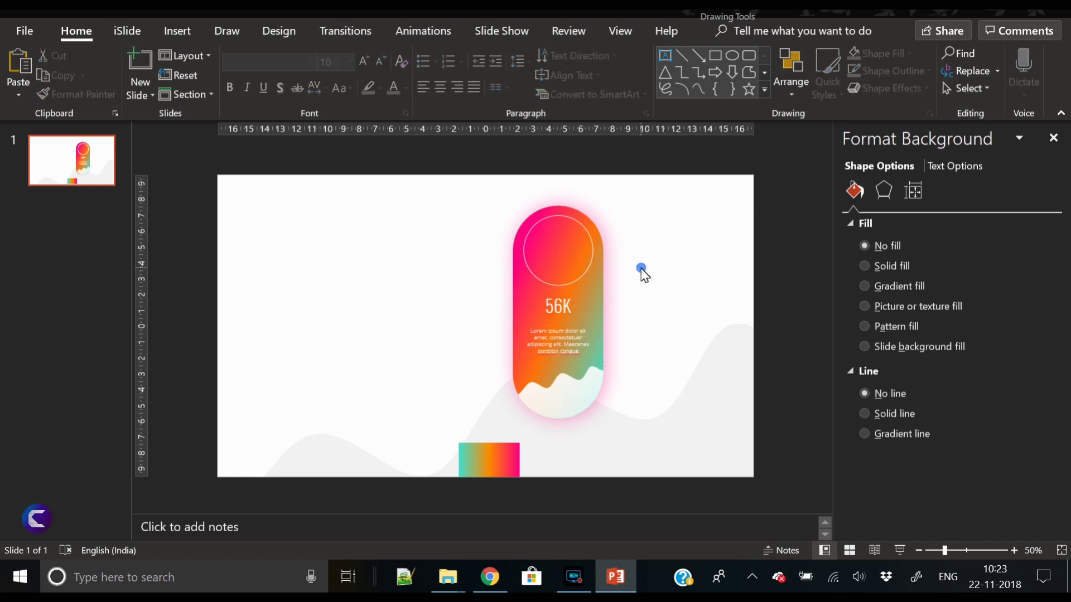
{"action": "left_click", "coordinate": [359, 232]}
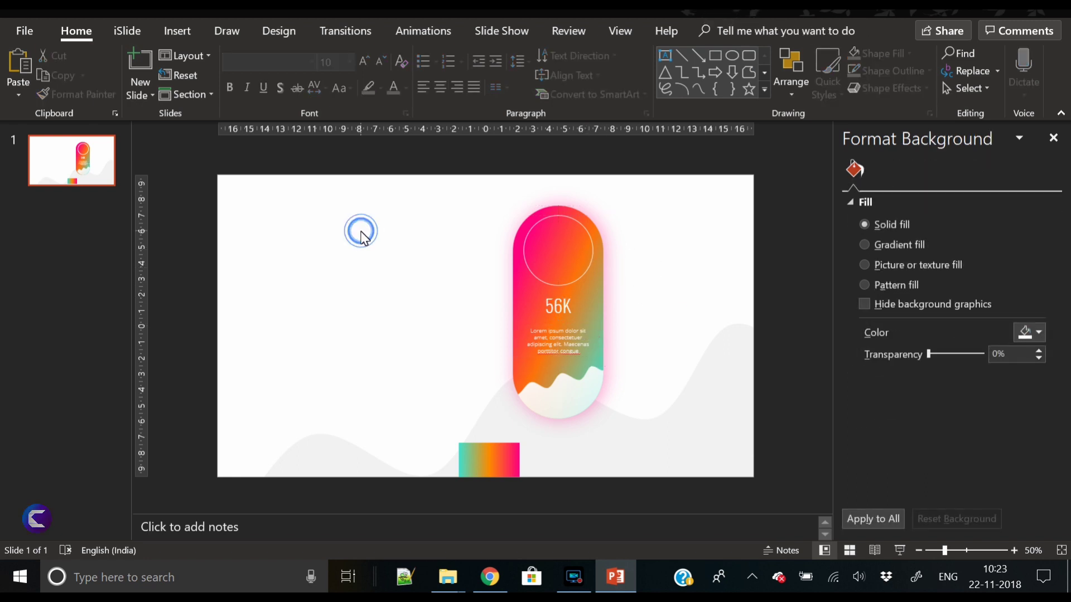
Step: Check the gradient card's size, then draw a fully rounded pill left of it
{"action": "left_click", "coordinate": [518, 297]}
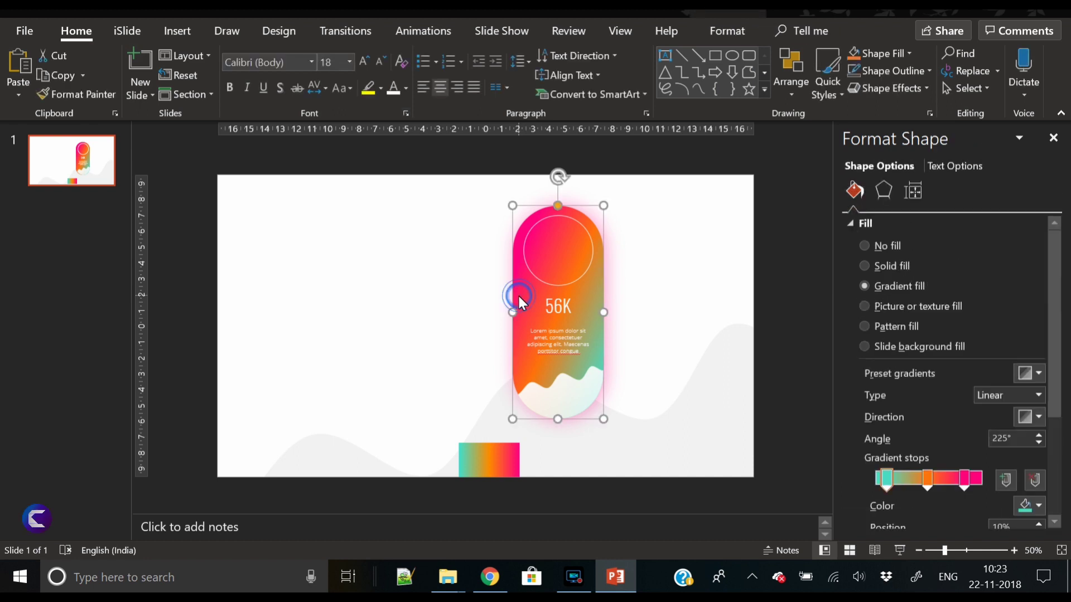
{"action": "left_click", "coordinate": [724, 29]}
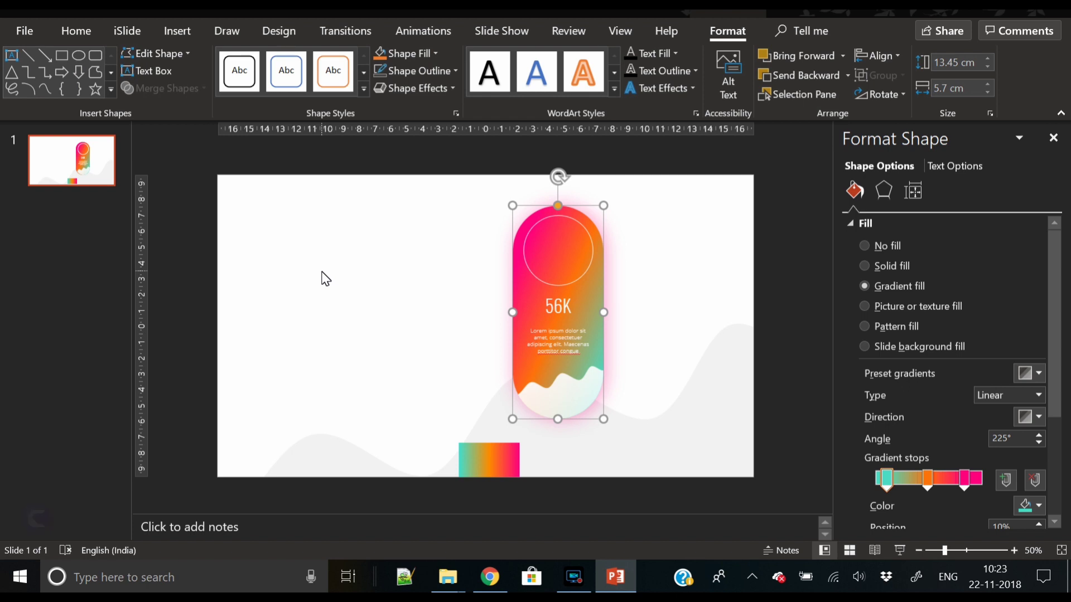
{"action": "left_click", "coordinate": [181, 27]}
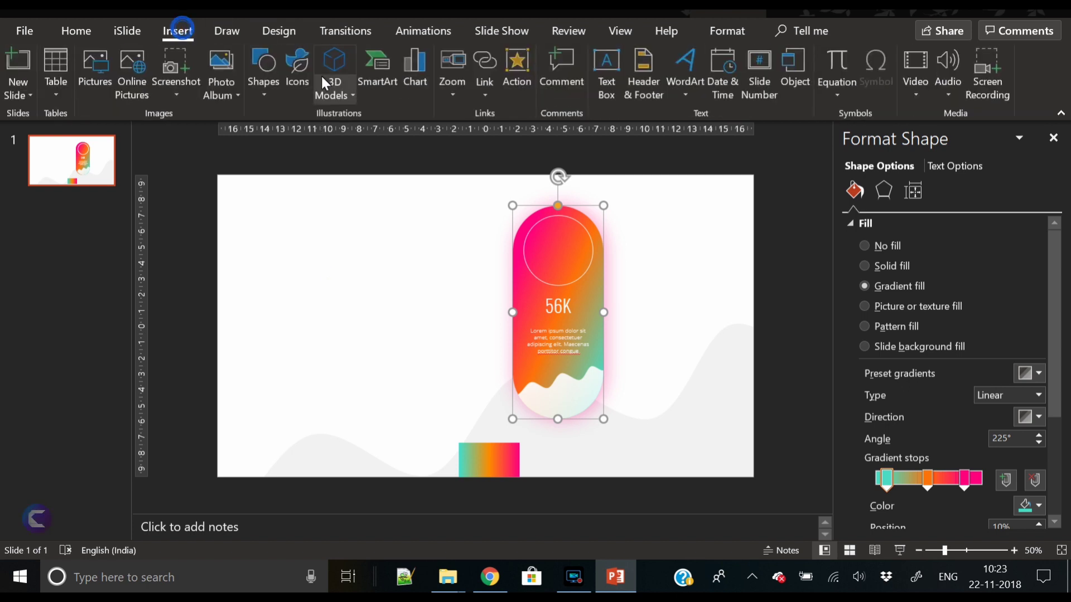
{"action": "left_click", "coordinate": [266, 86]}
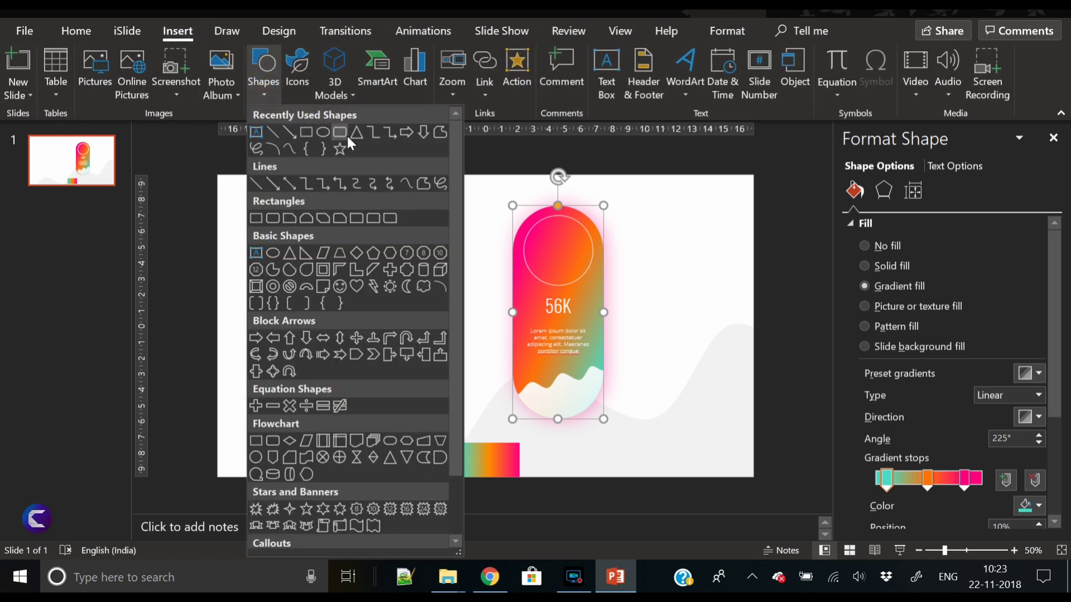
{"action": "left_click", "coordinate": [339, 133]}
{"action": "left_click_drag", "start_coordinate": [323, 244], "coordinate": [408, 389]}
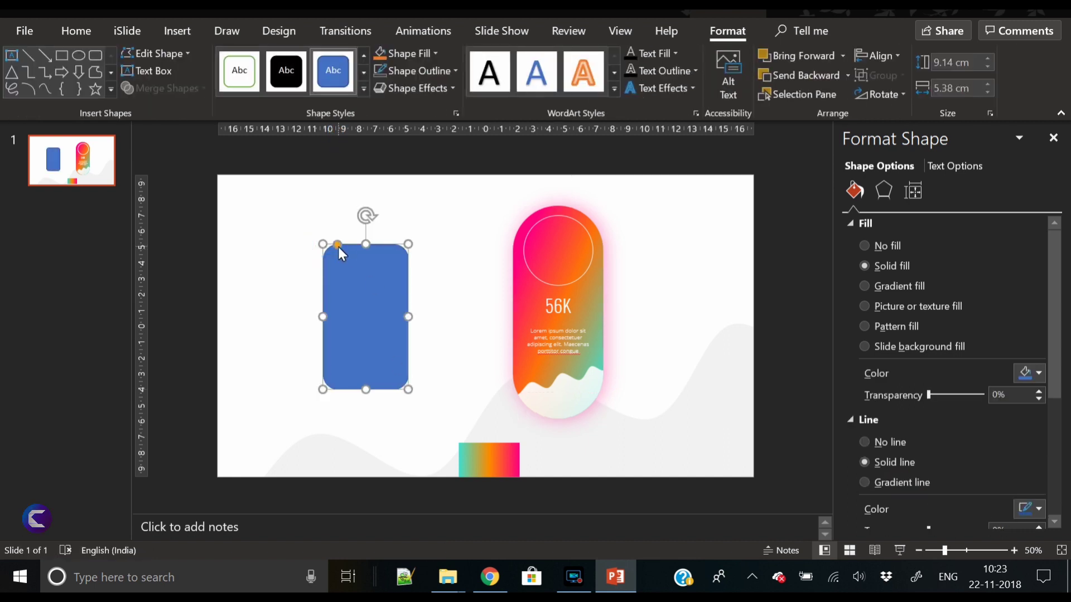
{"action": "left_click_drag", "start_coordinate": [338, 245], "coordinate": [429, 252]}
Step: Size the blue pill to 13.45 cm high and 5.7 cm wide and position it
{"action": "left_click", "coordinate": [604, 290]}
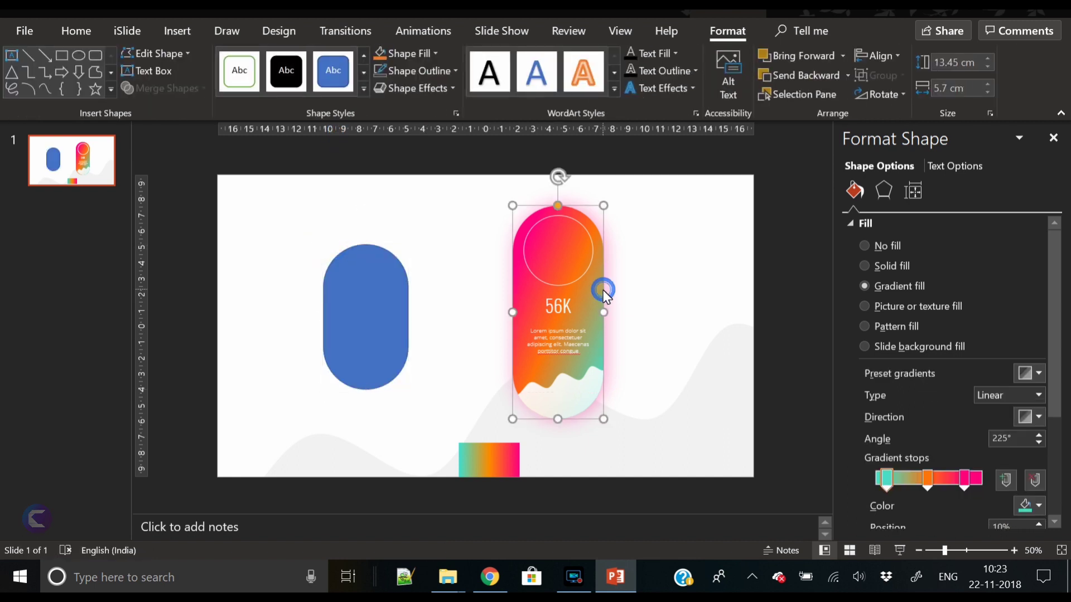
{"action": "left_click", "coordinate": [352, 291]}
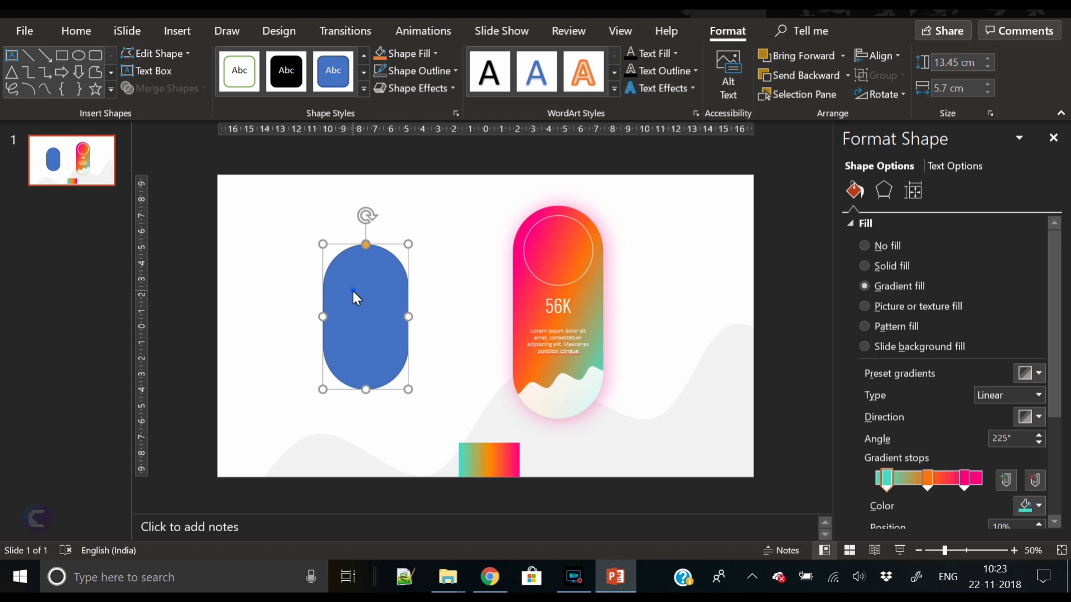
{"action": "left_click", "coordinate": [951, 64]}
{"action": "type", "text": "13.45"}
{"action": "key", "text": "Return"}
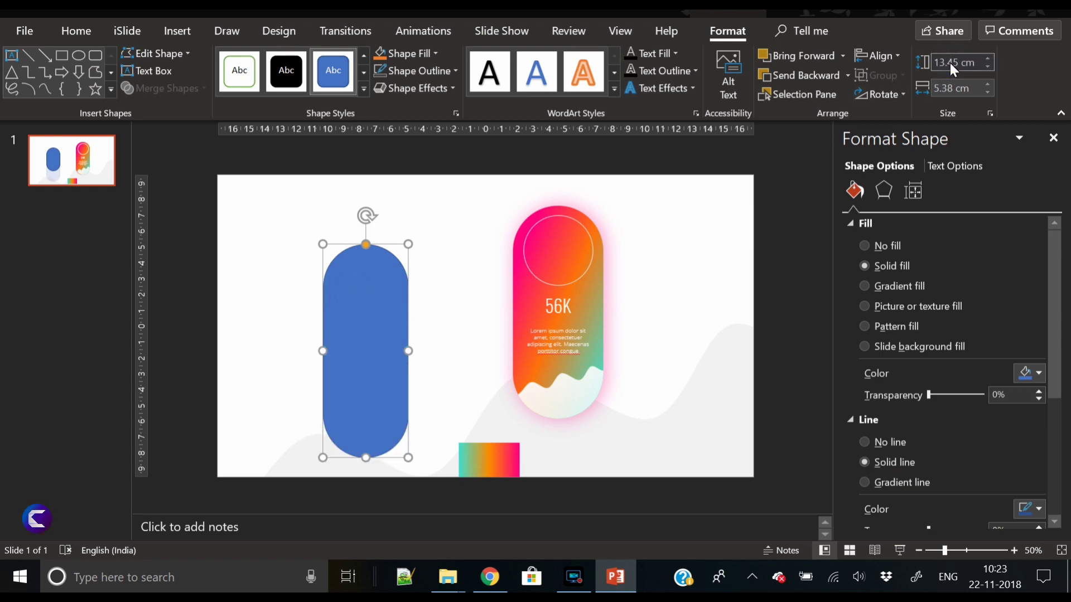
{"action": "left_click_drag", "start_coordinate": [359, 305], "coordinate": [363, 256]}
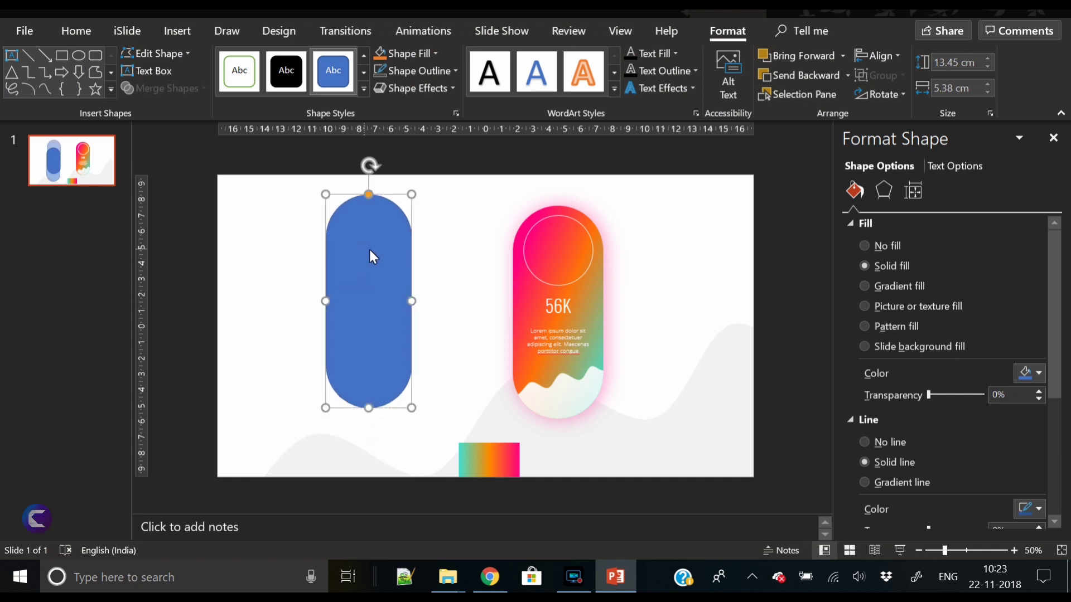
{"action": "left_click", "coordinate": [595, 290]}
{"action": "left_click", "coordinate": [389, 287]}
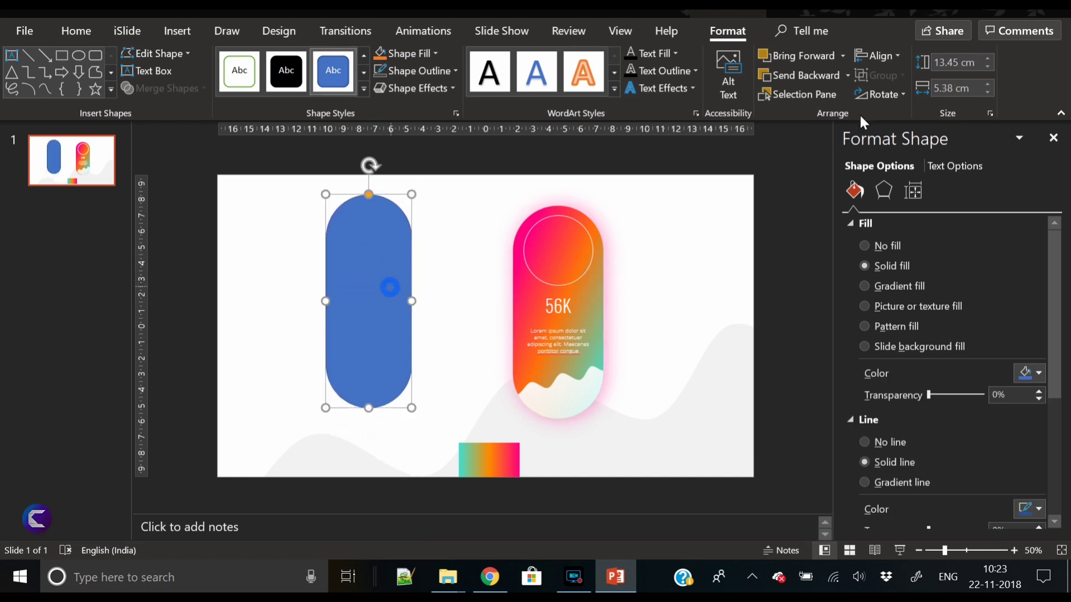
{"action": "left_click", "coordinate": [968, 88]}
{"action": "type", "text": "5.7"}
{"action": "key", "text": "Return"}
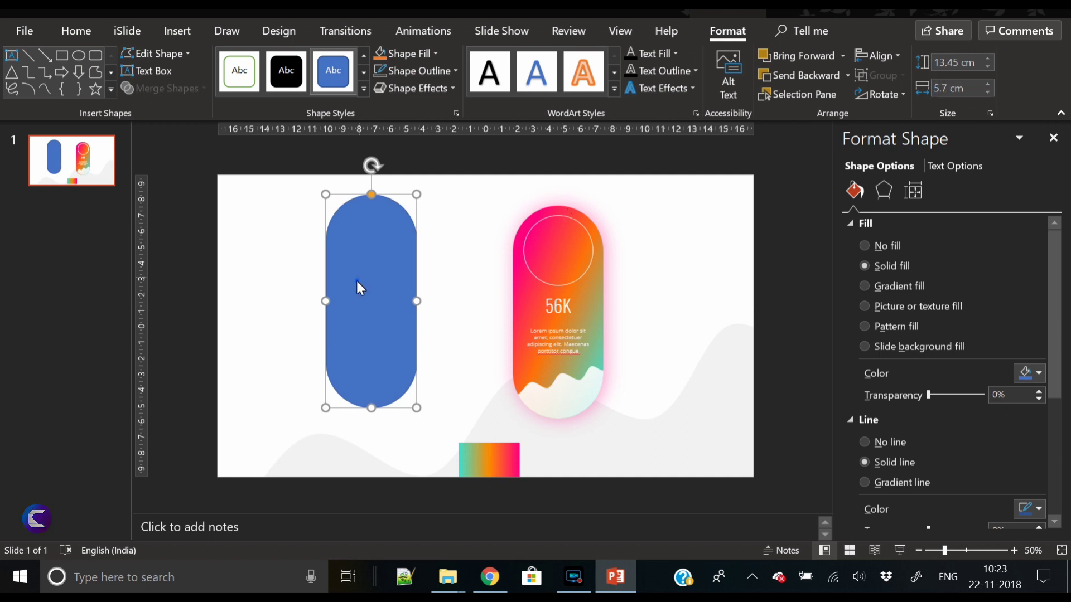
{"action": "left_click_drag", "start_coordinate": [356, 279], "coordinate": [333, 301]}
Step: Remove the pill's outline and lay a rectangle tilted about 20 degrees across it
{"action": "left_click", "coordinate": [383, 71]}
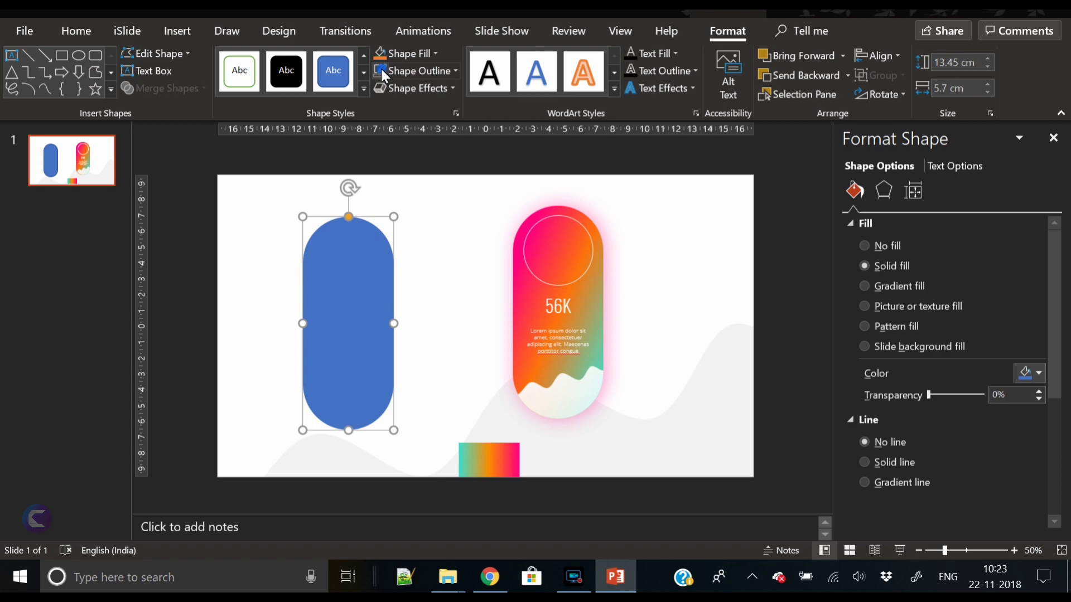
{"action": "left_click", "coordinate": [177, 29]}
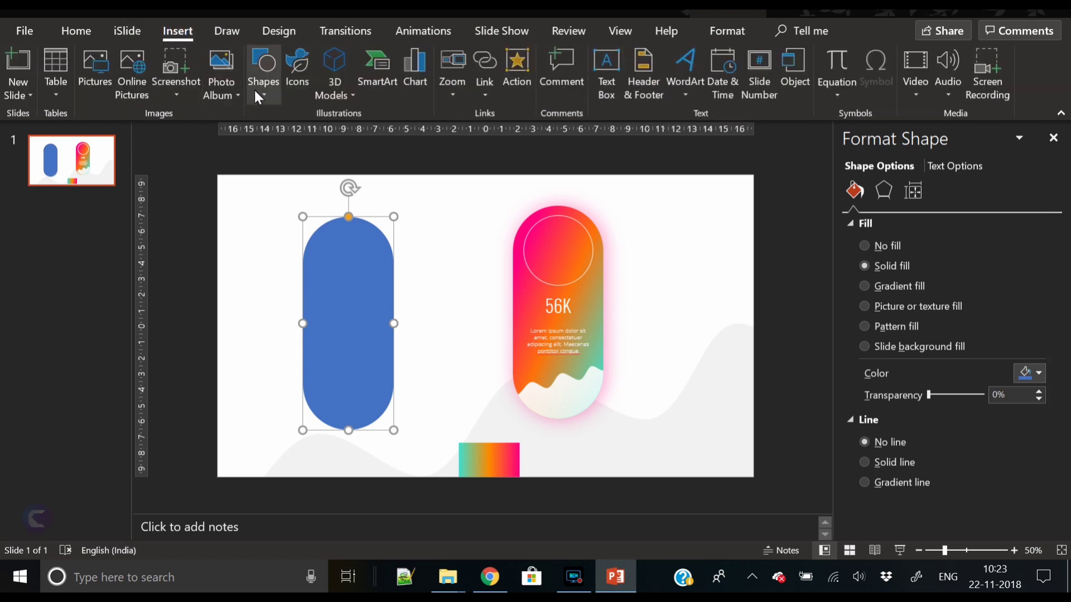
{"action": "left_click", "coordinate": [258, 93]}
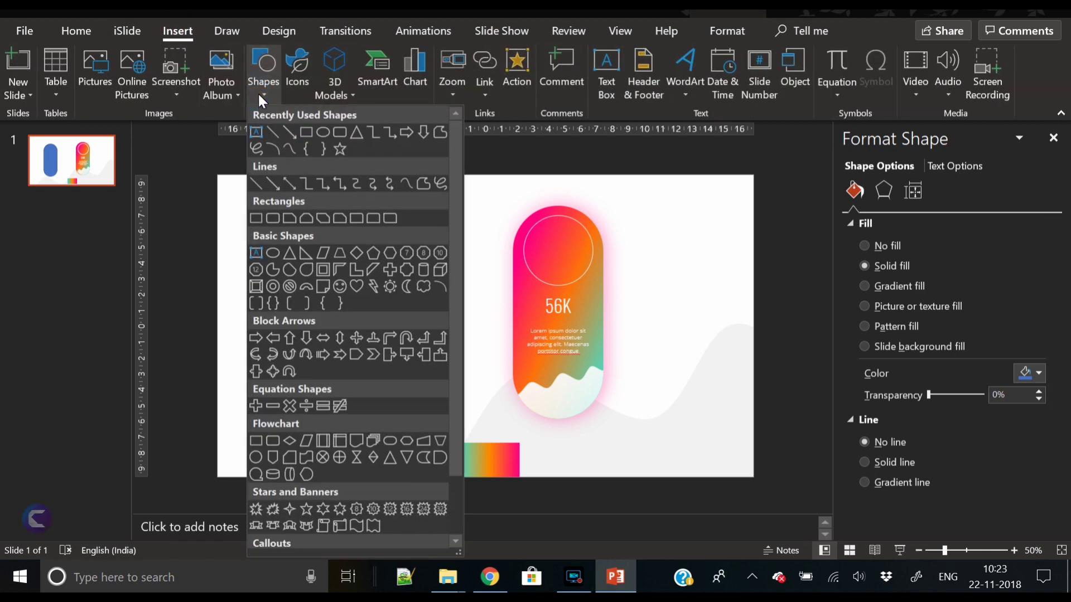
{"action": "left_click", "coordinate": [307, 133]}
{"action": "left_click_drag", "start_coordinate": [334, 180], "coordinate": [410, 460]}
{"action": "left_click_drag", "start_coordinate": [376, 150], "coordinate": [316, 163]}
{"action": "left_click_drag", "start_coordinate": [373, 316], "coordinate": [383, 319]}
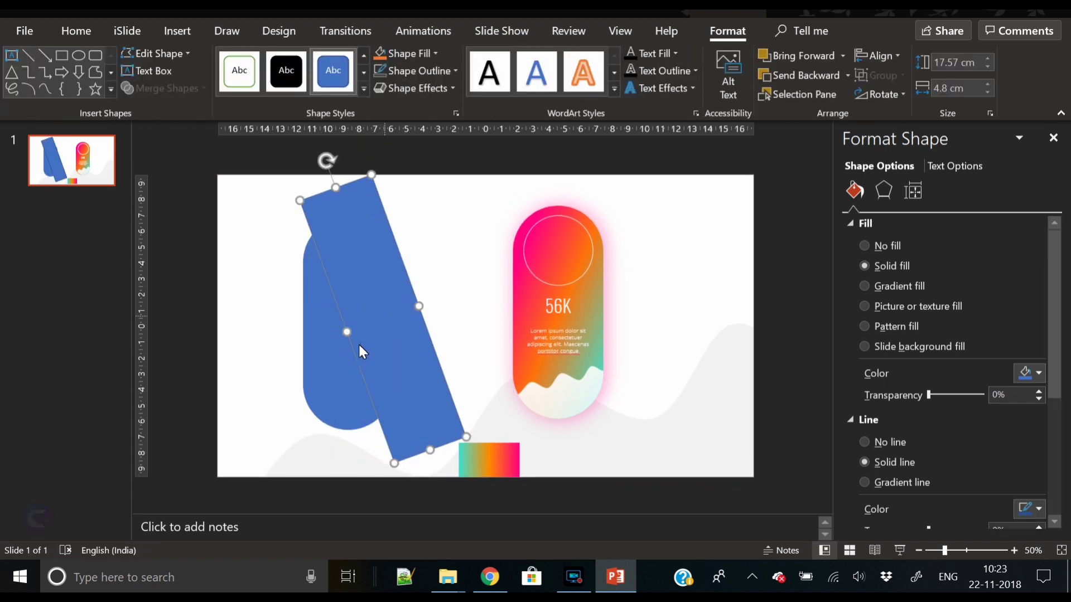
Step: Intersect the rectangle with the blue pill and move the wedge onto the gradient card
{"action": "left_click", "coordinate": [339, 372], "text": "shift"}
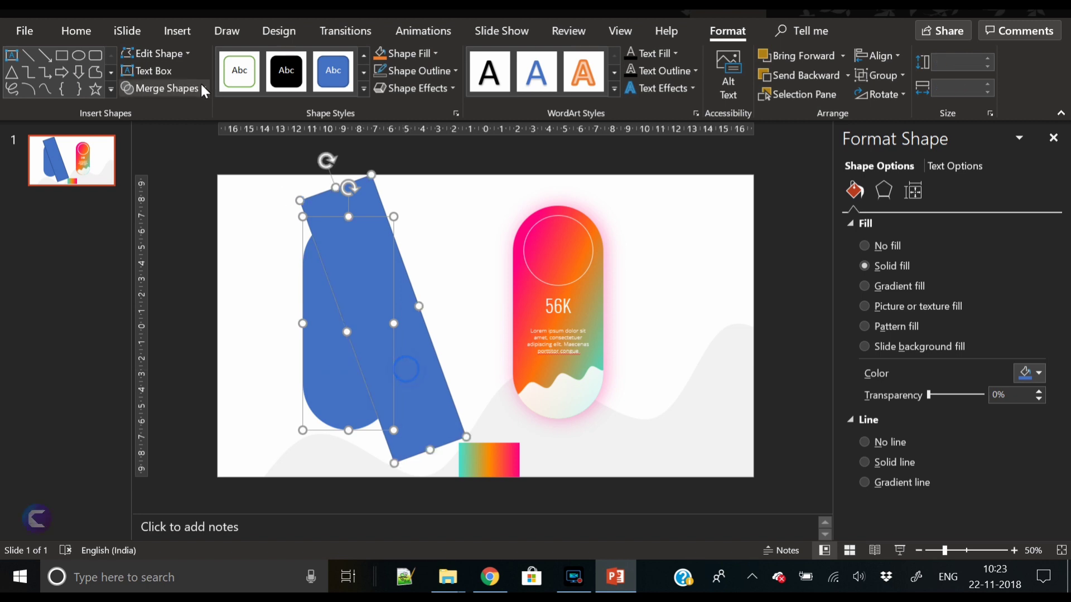
{"action": "left_click", "coordinate": [199, 87]}
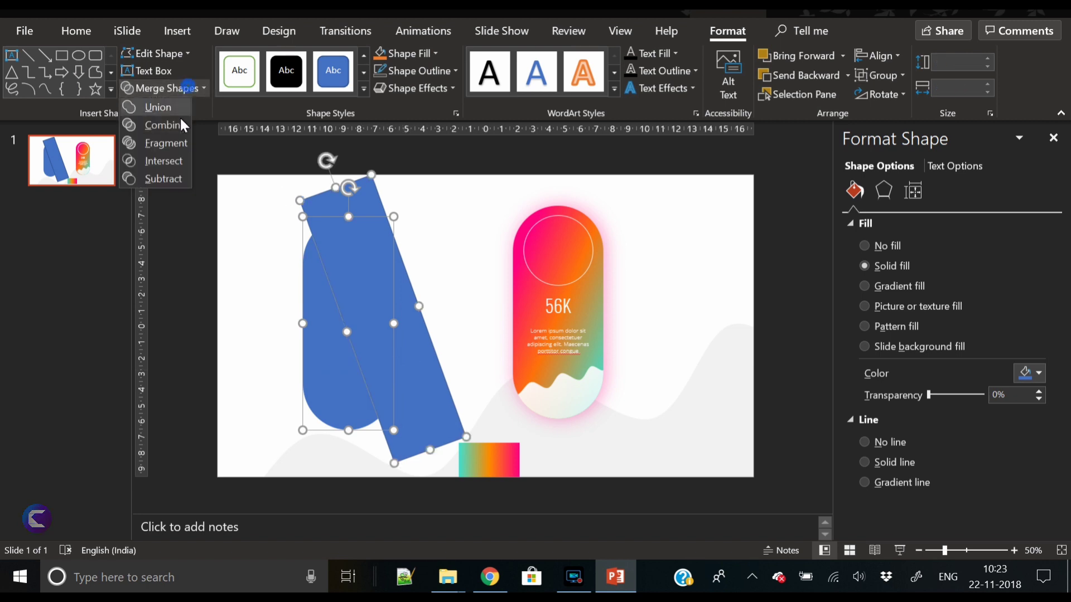
{"action": "left_click", "coordinate": [167, 159]}
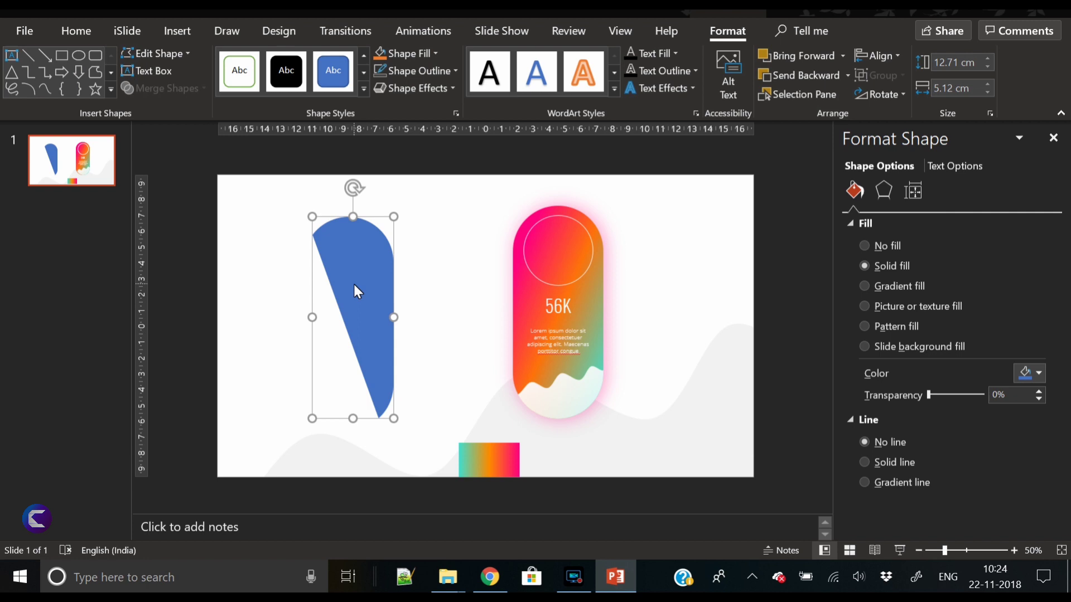
{"action": "left_click_drag", "start_coordinate": [354, 285], "coordinate": [563, 270]}
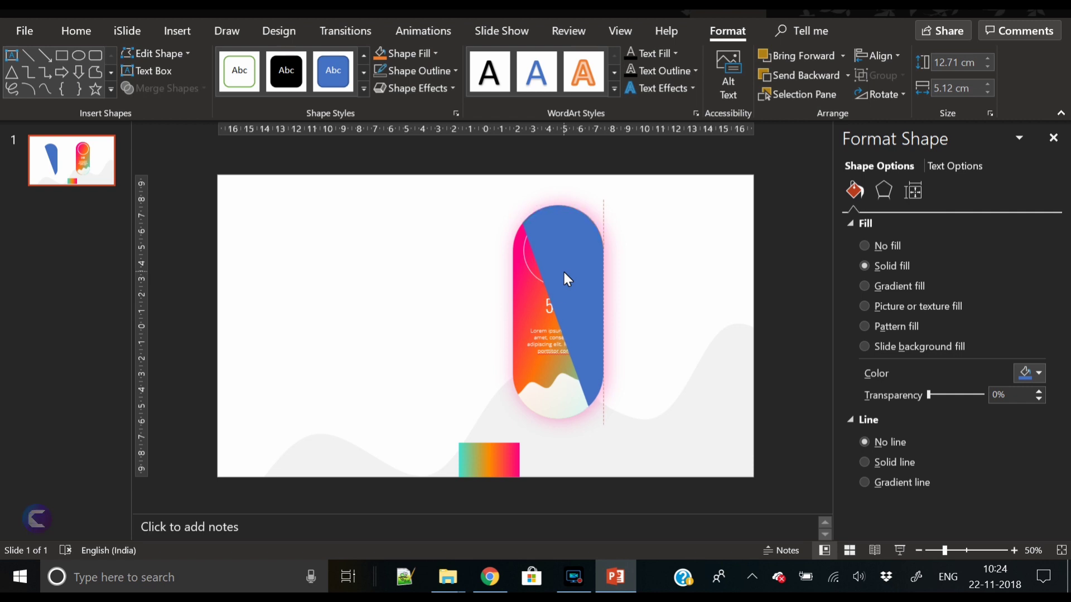
Step: Nudge the wedge into place and give it a two-stop gradient fill with both stops white
{"action": "left_click_drag", "start_coordinate": [564, 270], "coordinate": [563, 271]}
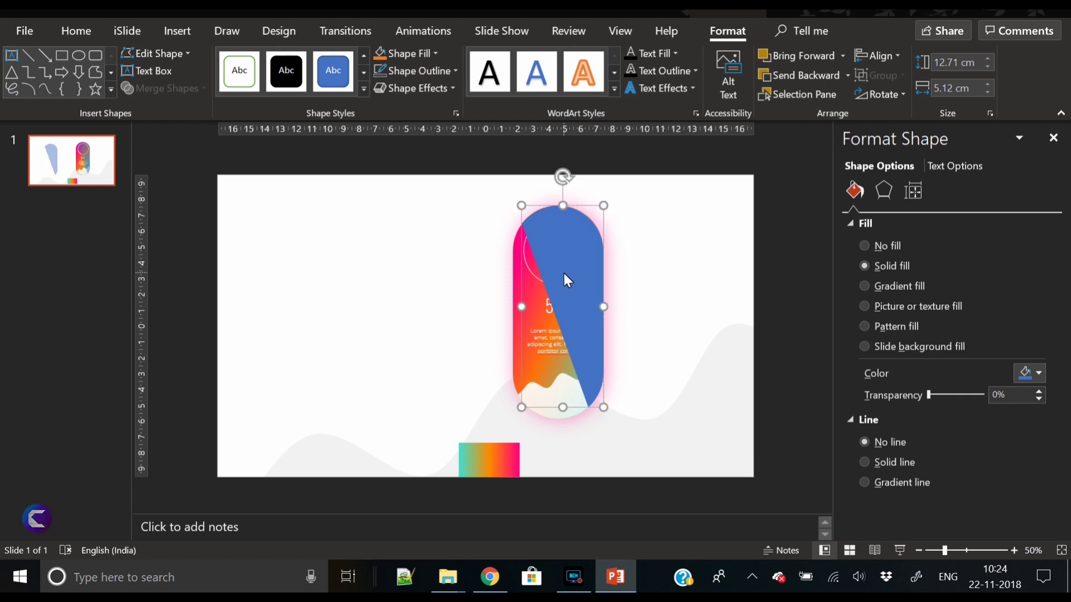
{"action": "left_click", "coordinate": [908, 290]}
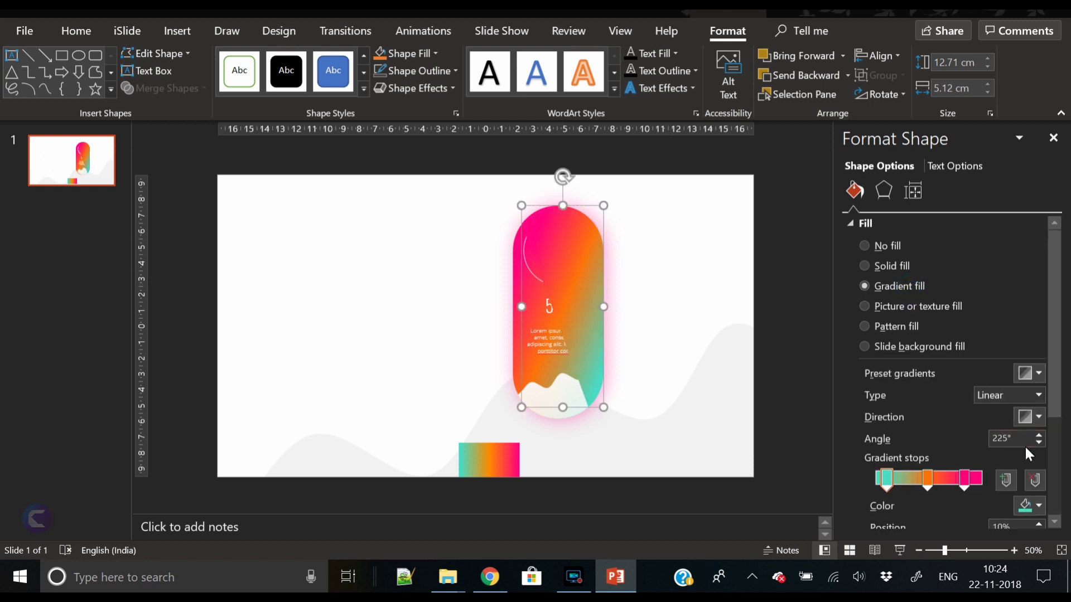
{"action": "left_click", "coordinate": [1029, 482]}
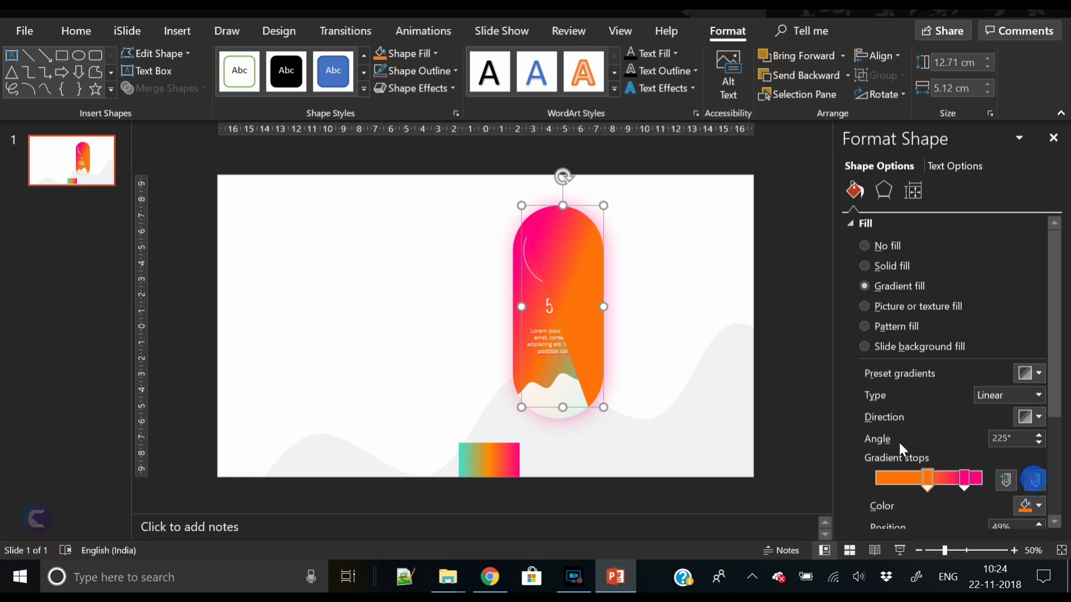
{"action": "left_click_drag", "start_coordinate": [926, 477], "coordinate": [790, 471]}
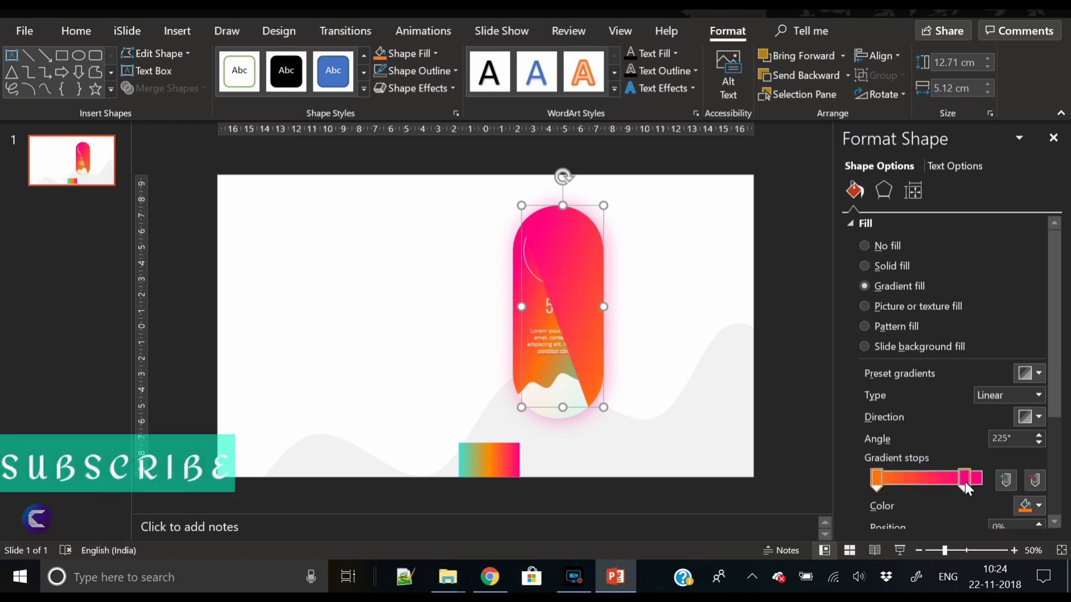
{"action": "left_click_drag", "start_coordinate": [965, 482], "coordinate": [1016, 485]}
{"action": "left_click", "coordinate": [1031, 507]}
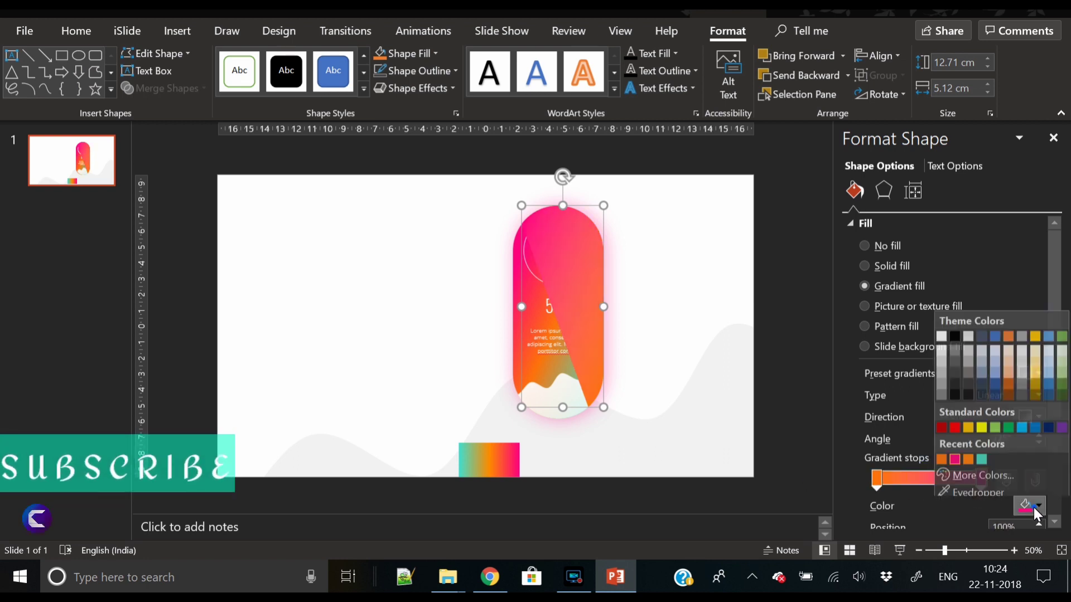
{"action": "left_click", "coordinate": [944, 332]}
{"action": "left_click", "coordinate": [877, 478]}
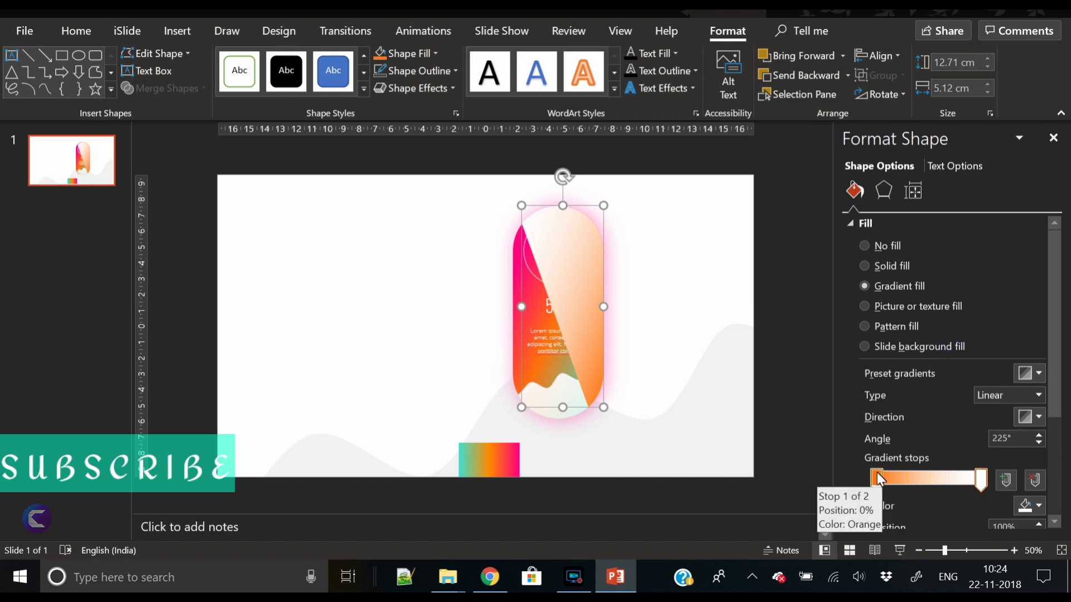
{"action": "left_click", "coordinate": [1037, 506]}
{"action": "left_click", "coordinate": [943, 333]}
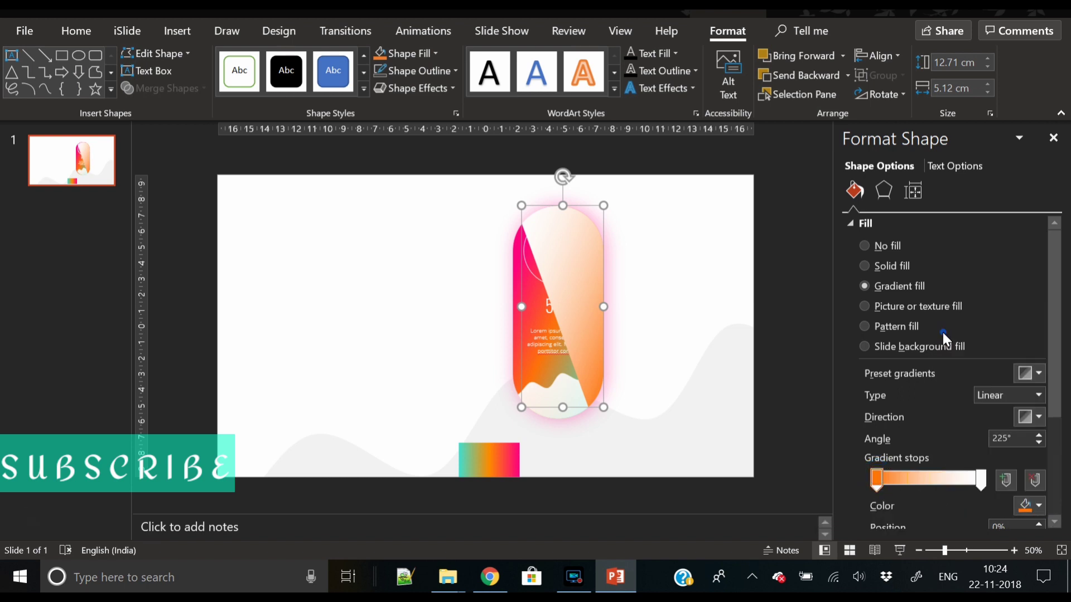
Step: Set the gradient to 90° and fade it from about 49% transparency to fully clear
{"action": "left_click", "coordinate": [1031, 418]}
{"action": "left_click", "coordinate": [881, 453]}
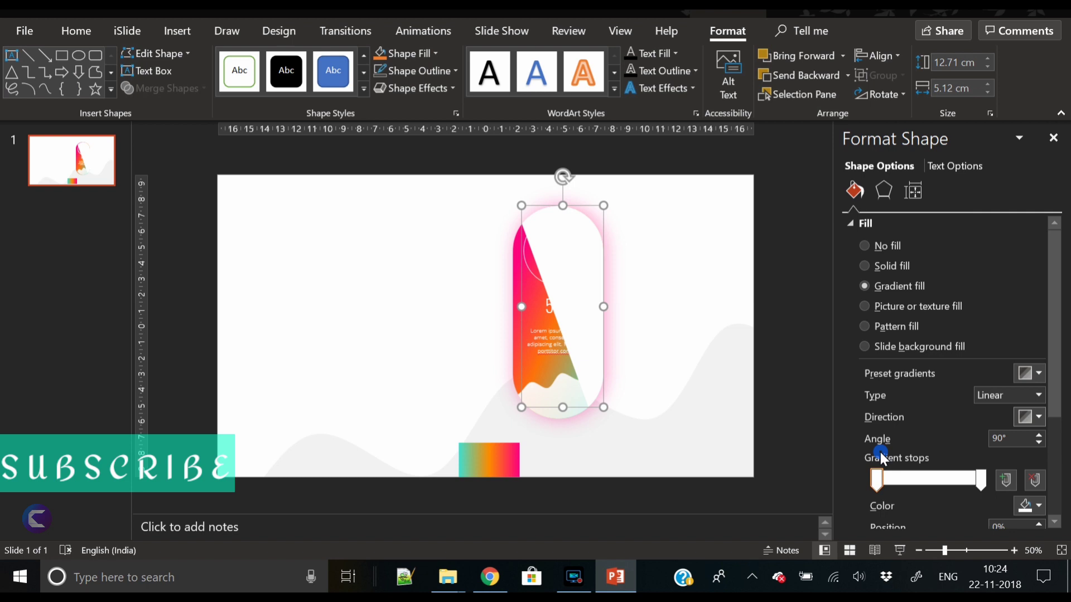
{"action": "scroll", "coordinate": [1045, 360], "scroll_direction": "down", "scroll_amount": 2}
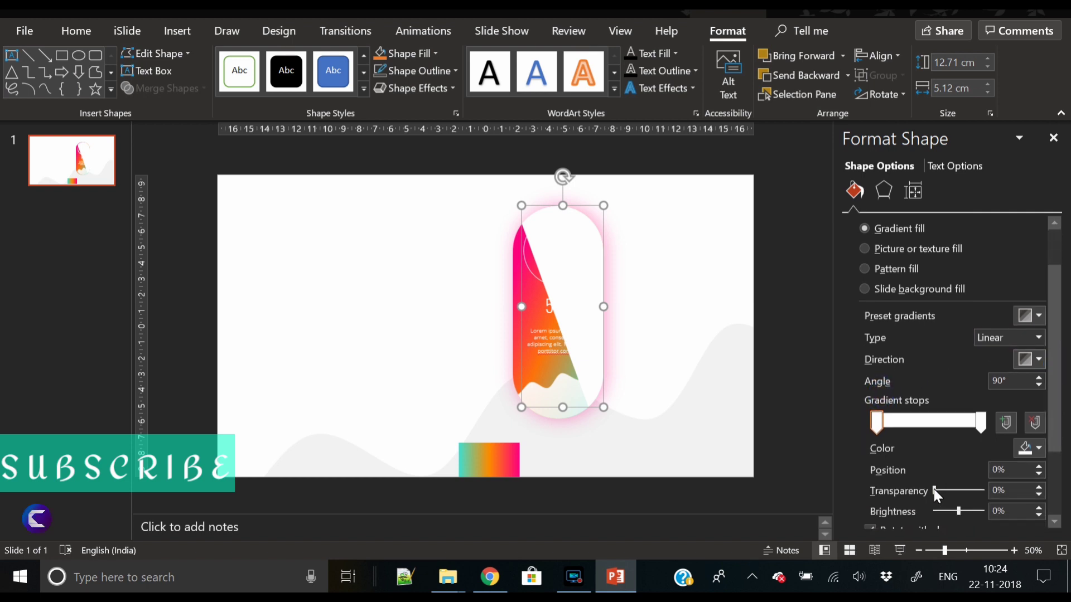
{"action": "left_click_drag", "start_coordinate": [934, 490], "coordinate": [974, 492]}
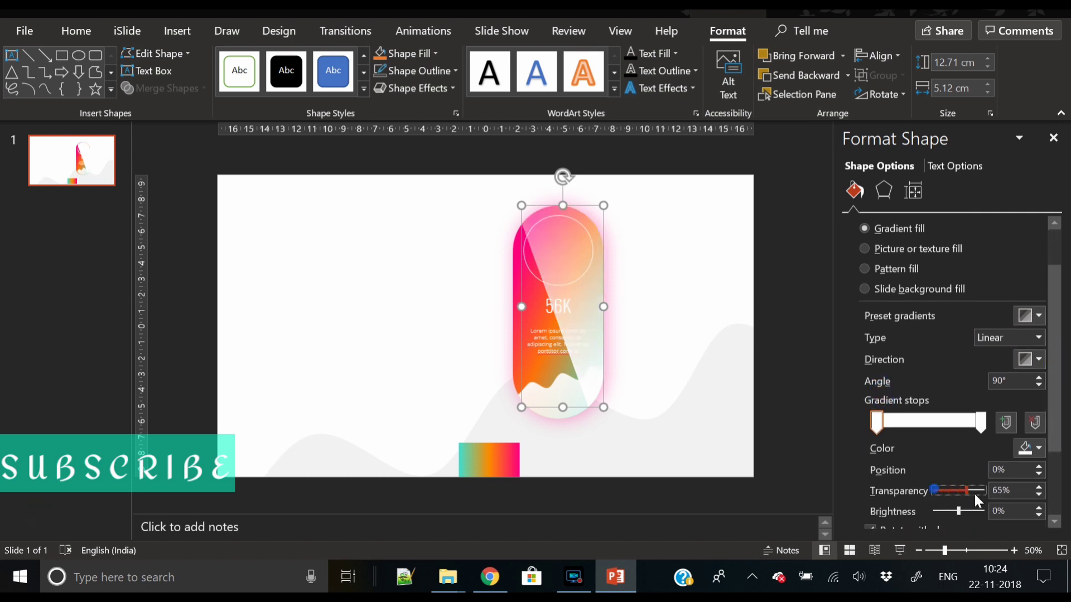
{"action": "left_click", "coordinate": [981, 423]}
{"action": "left_click_drag", "start_coordinate": [934, 491], "coordinate": [1021, 490]}
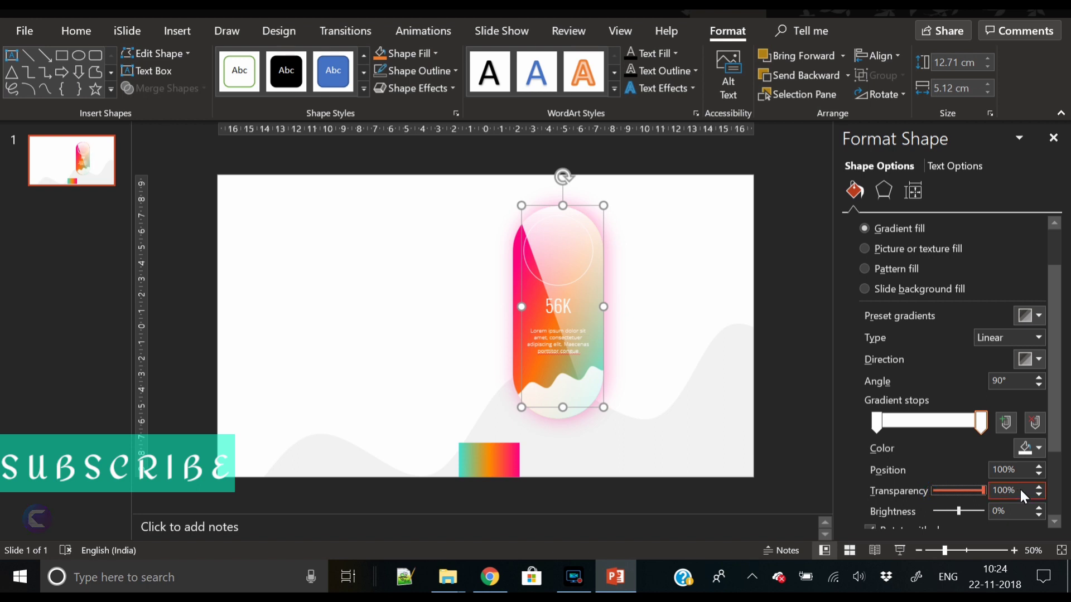
{"action": "left_click", "coordinate": [879, 424]}
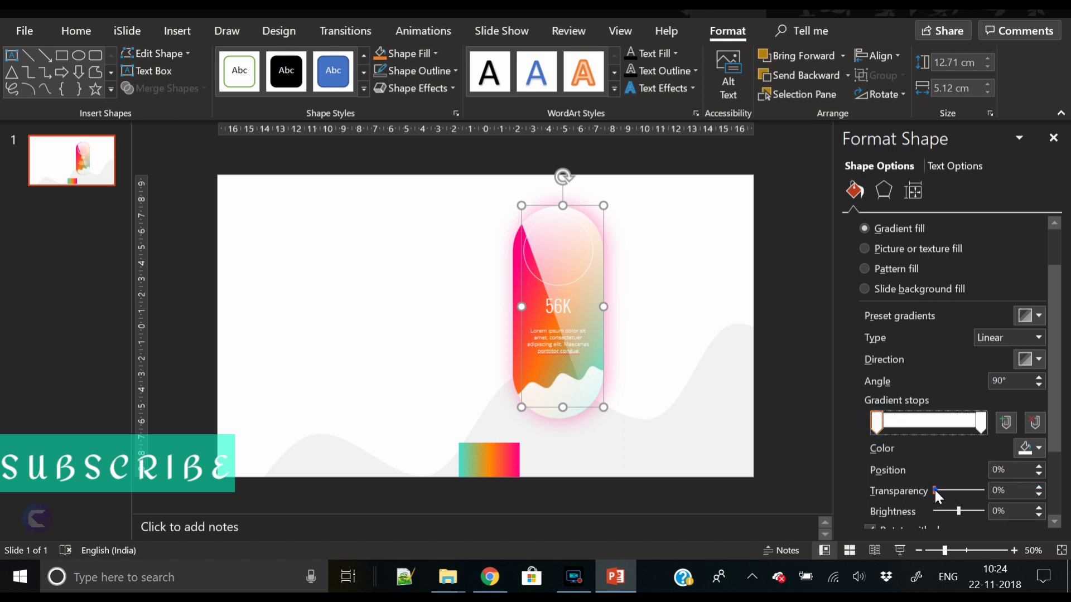
{"action": "left_click_drag", "start_coordinate": [934, 488], "coordinate": [954, 493]}
{"action": "mouse_move", "coordinate": [982, 421]}
{"action": "left_mouse_down"}
{"action": "mouse_move", "coordinate": [943, 423]}
{"action": "mouse_move", "coordinate": [966, 425]}
{"action": "left_mouse_up"}
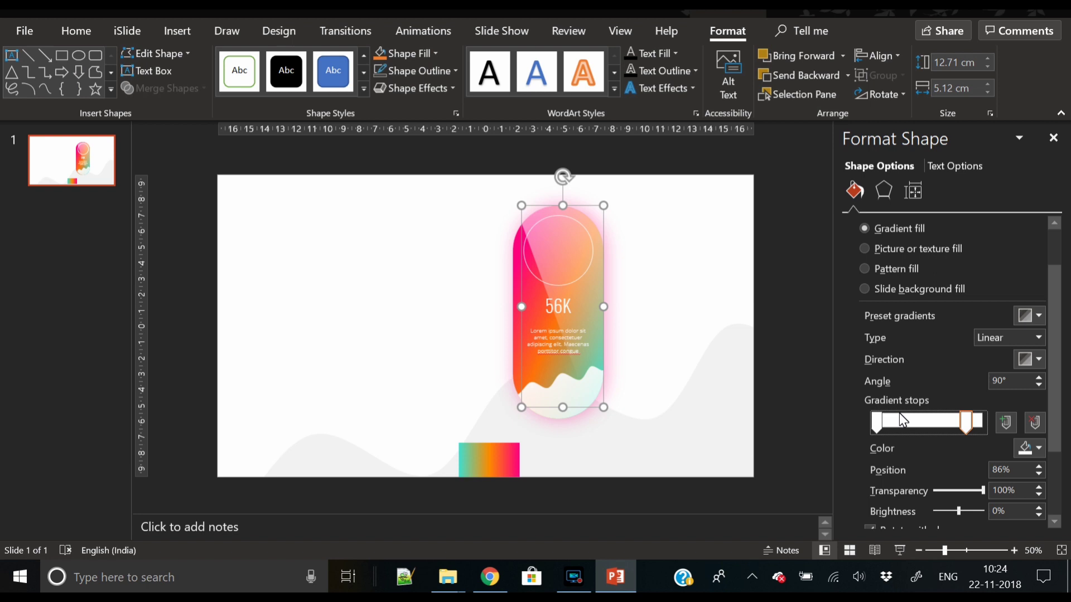
{"action": "left_click", "coordinate": [877, 421]}
{"action": "mouse_move", "coordinate": [953, 491]}
{"action": "left_mouse_down"}
{"action": "mouse_move", "coordinate": [930, 487]}
{"action": "mouse_move", "coordinate": [958, 491]}
{"action": "left_mouse_up"}
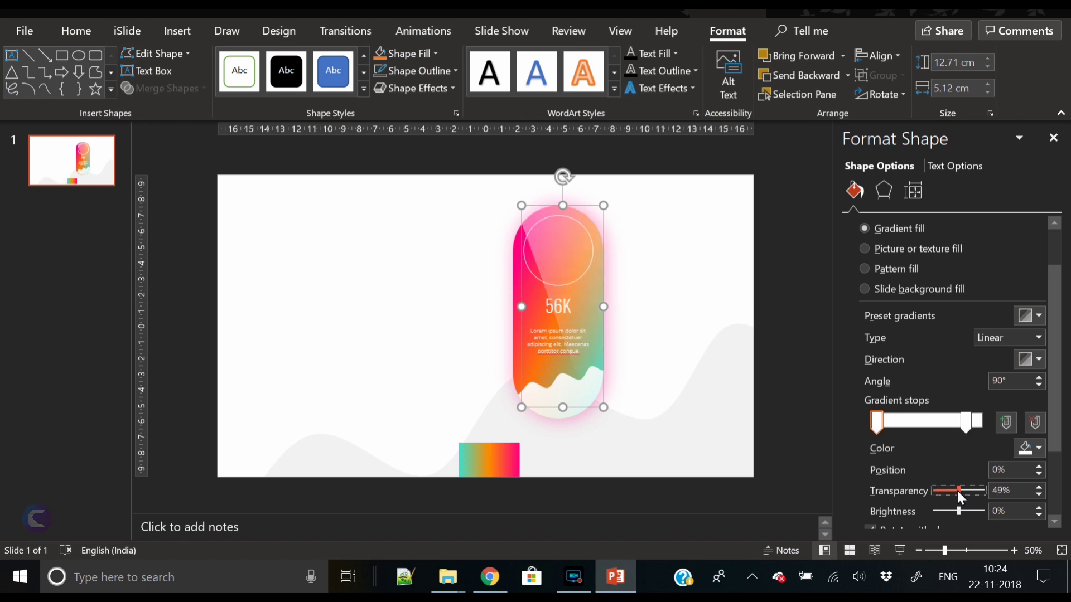
Step: Bring the outline circle, 56K text and Lorem ipsum text in front of the sheen overlay
{"action": "left_click", "coordinate": [657, 252]}
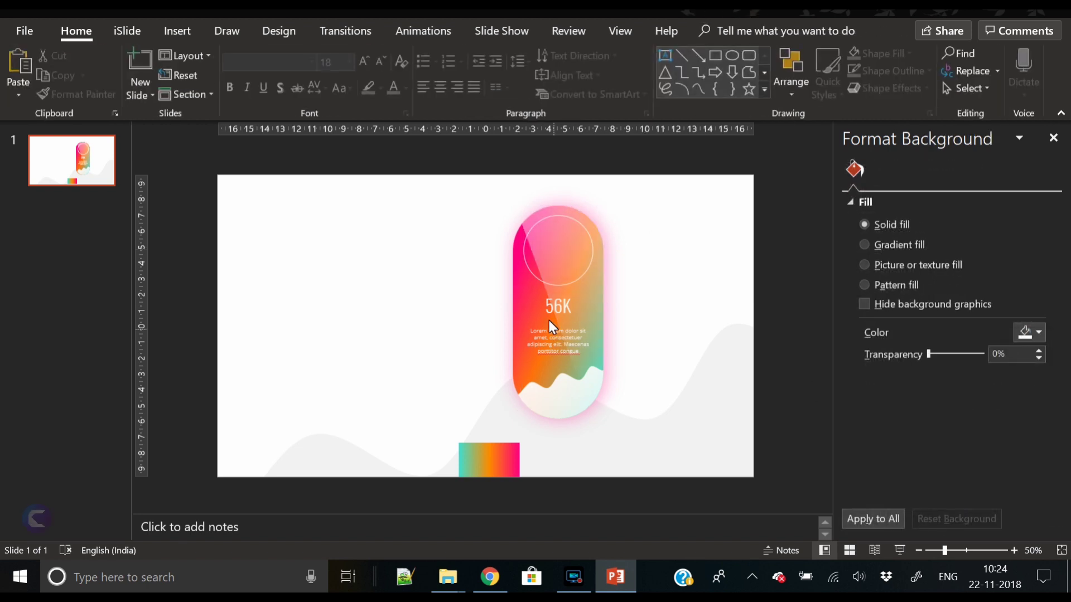
{"action": "left_click", "coordinate": [531, 273]}
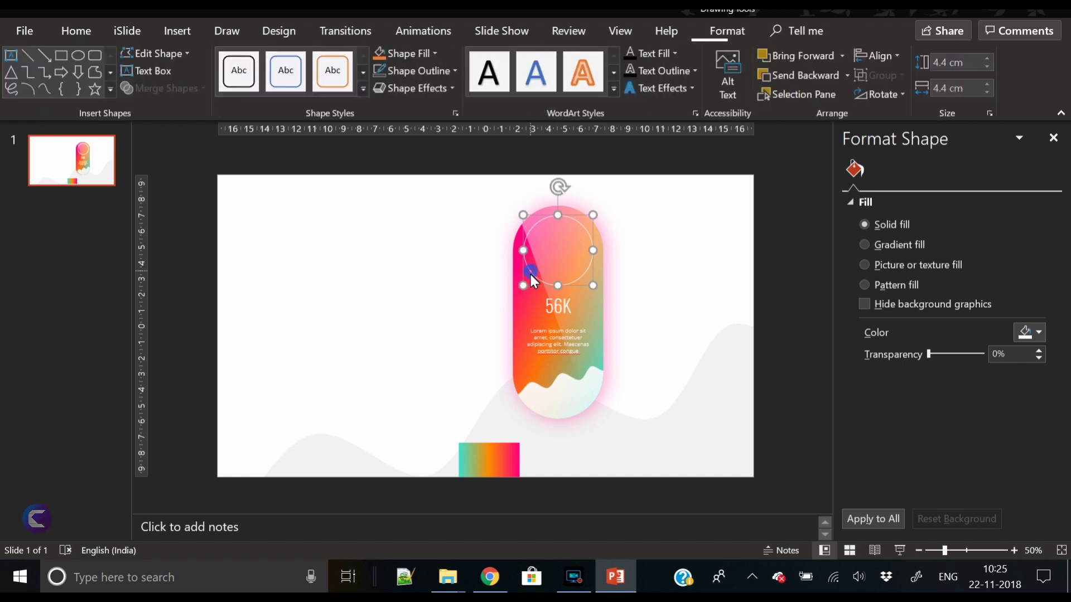
{"action": "left_click", "coordinate": [548, 307], "text": "shift"}
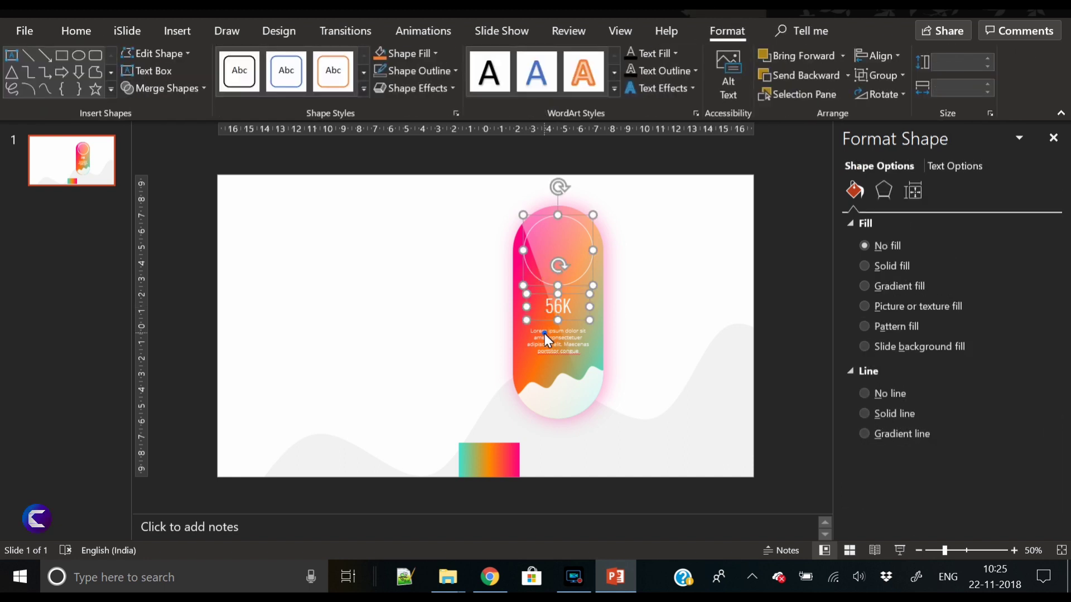
{"action": "left_click", "coordinate": [544, 334], "text": "shift"}
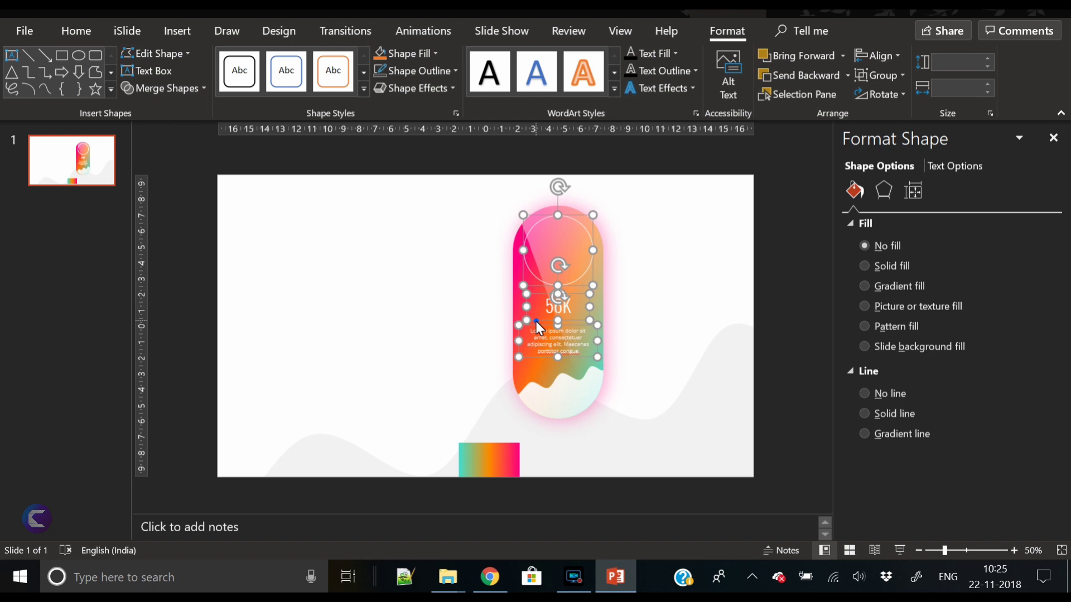
{"action": "right_click", "coordinate": [536, 321]}
{"action": "left_click", "coordinate": [591, 159]}
{"action": "left_click", "coordinate": [419, 273]}
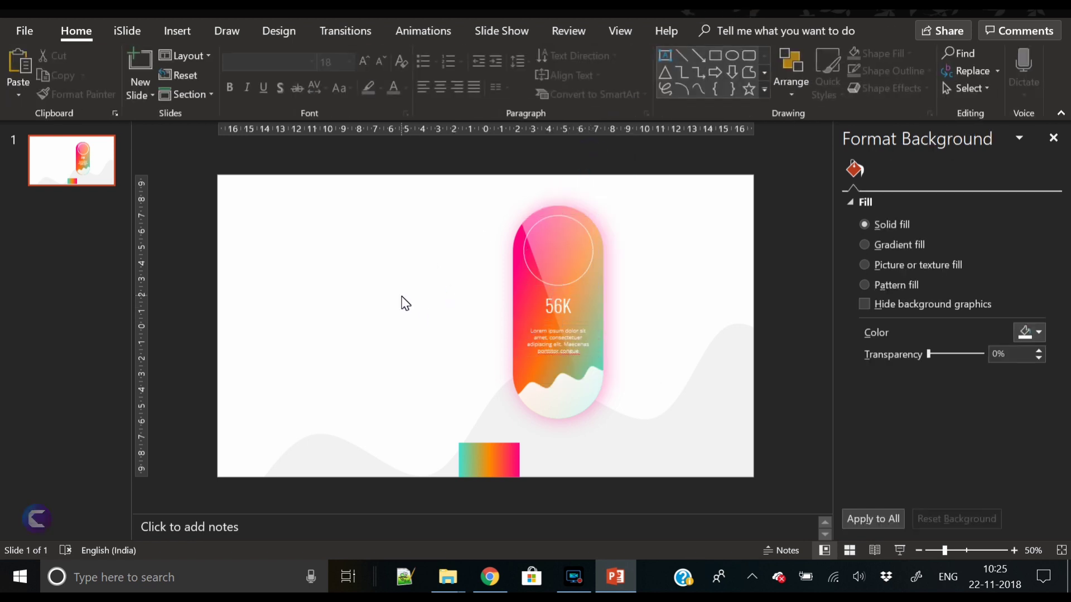
{"action": "key", "text": "ctrl+a"}
{"action": "left_click", "coordinate": [303, 212]}
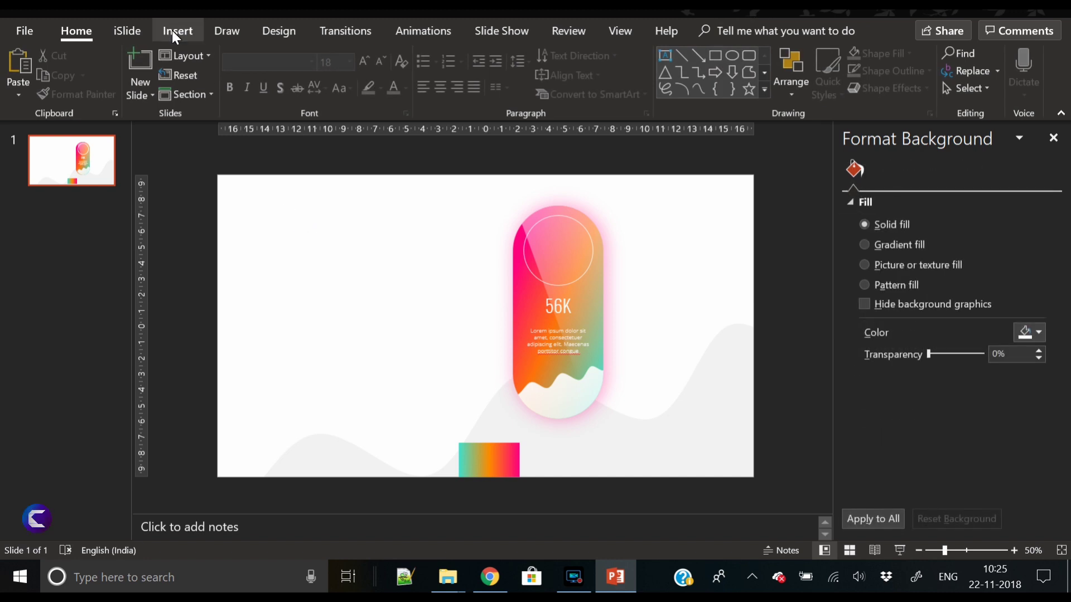
Step: Insert a lightbulb icon inside the card's circle and fill it white
{"action": "left_click", "coordinate": [171, 30]}
{"action": "left_click", "coordinate": [300, 83]}
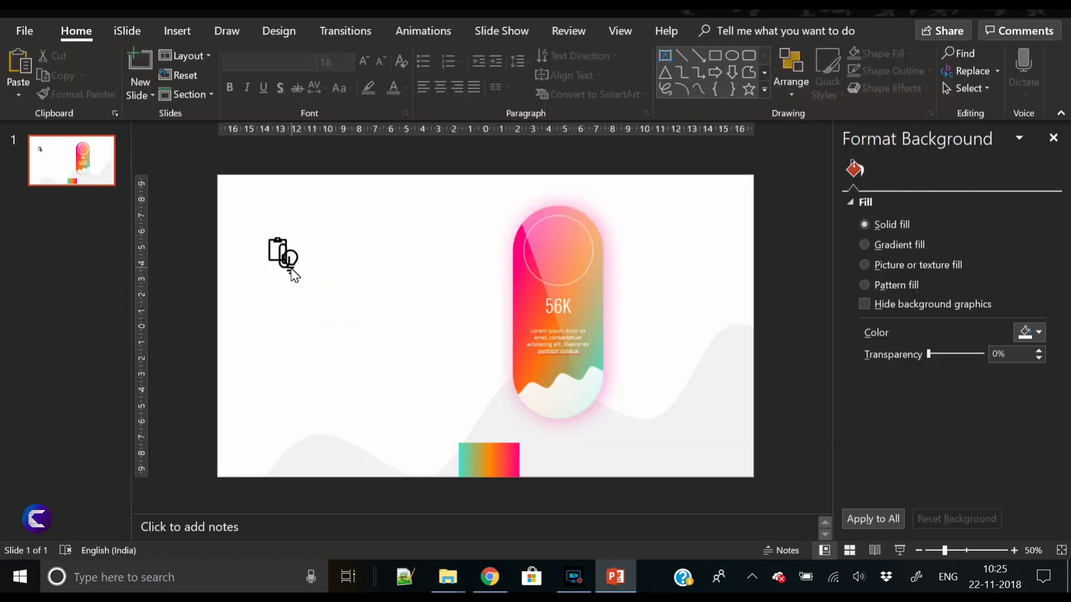
{"action": "left_click_drag", "start_coordinate": [287, 260], "coordinate": [559, 257]}
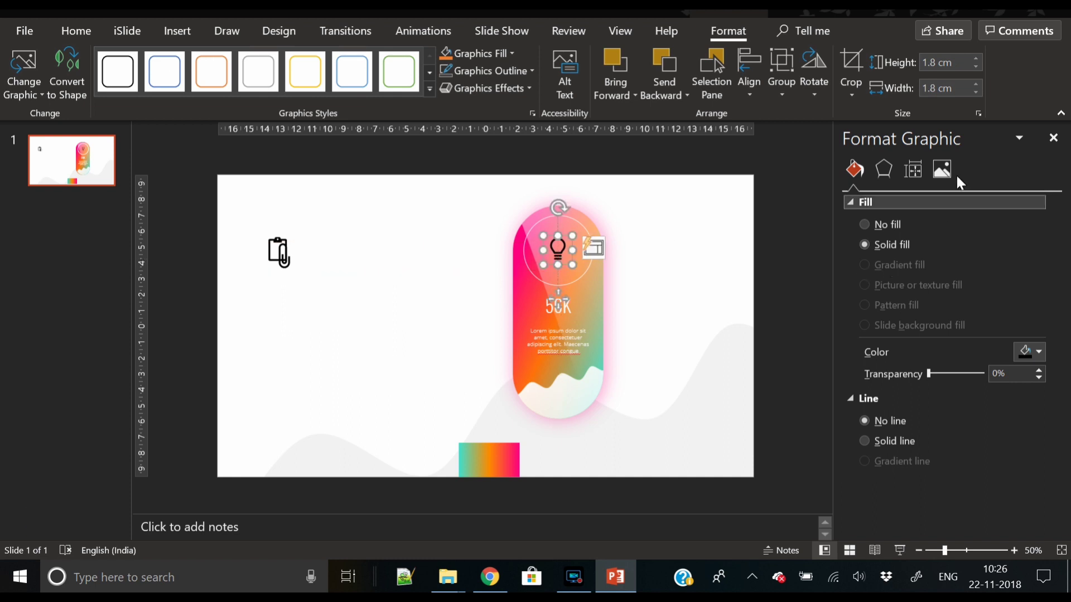
{"action": "left_click", "coordinate": [1027, 354]}
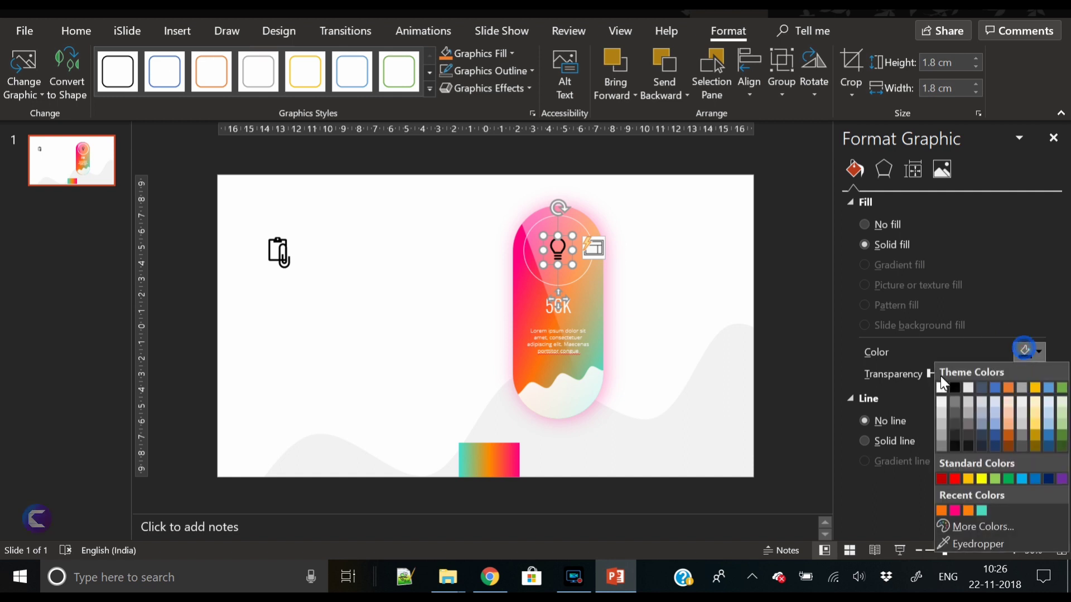
{"action": "left_click", "coordinate": [937, 389]}
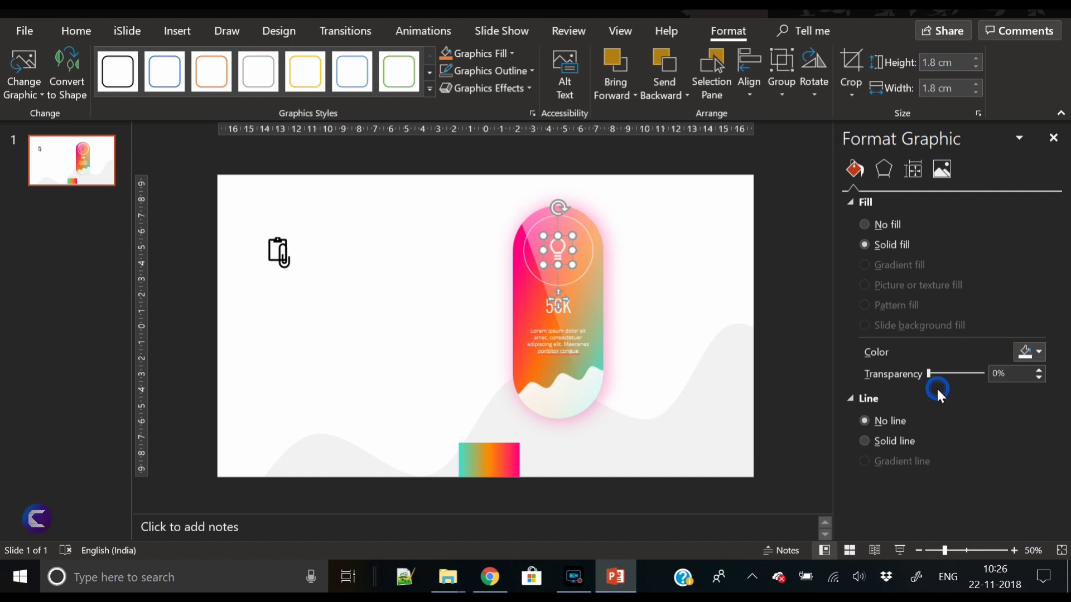
{"action": "left_click", "coordinate": [674, 246]}
{"action": "left_click_drag", "start_coordinate": [468, 191], "coordinate": [641, 446]}
Step: Group the card parts and place a smaller pasted copy beside the original card
{"action": "key", "text": "ctrl+g"}
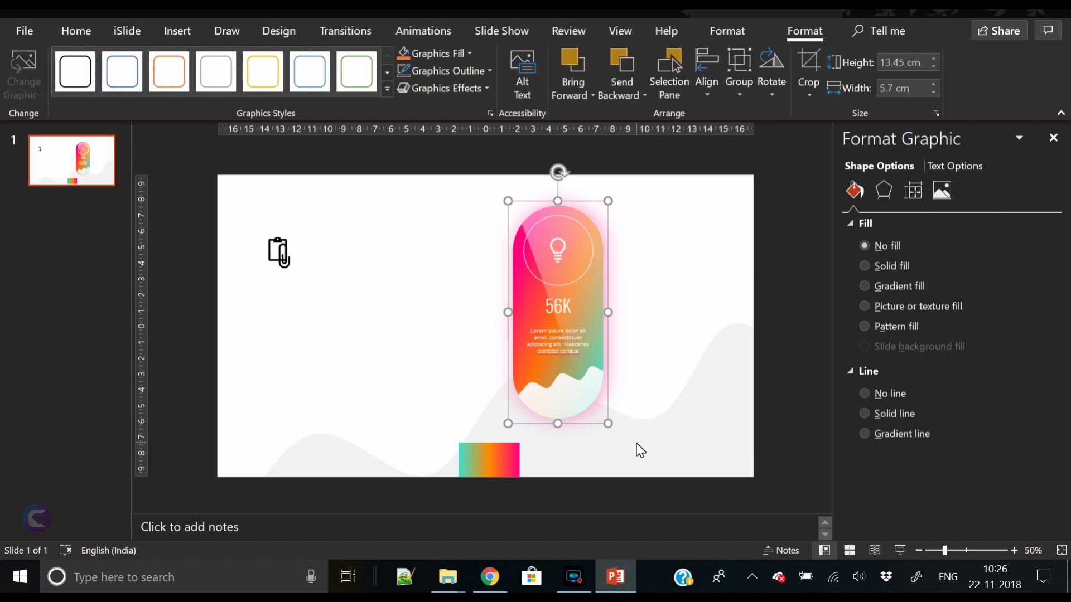
{"action": "key", "text": "ctrl+v"}
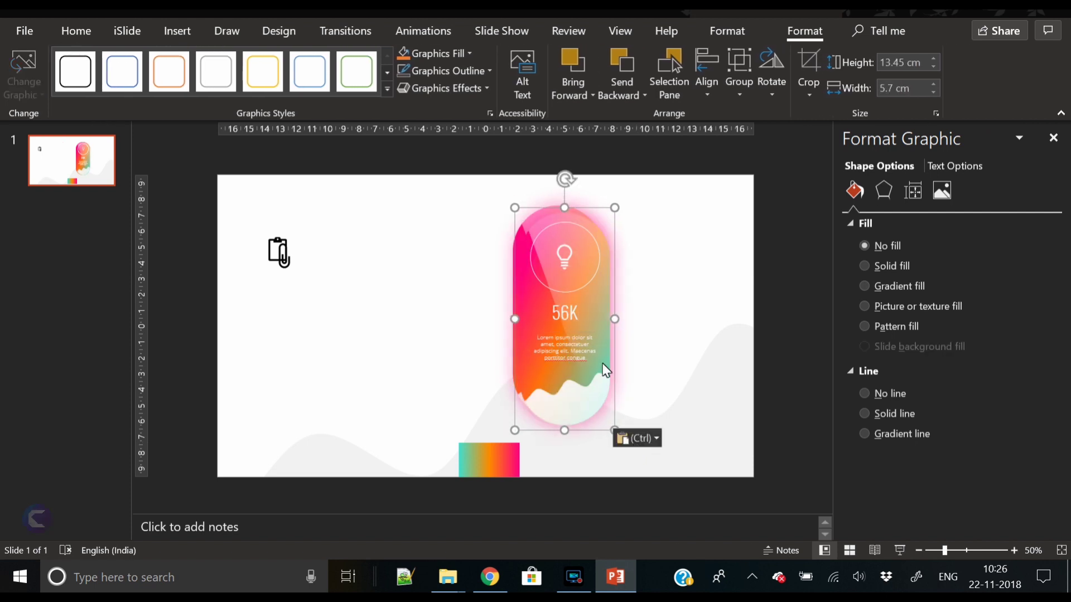
{"action": "left_click_drag", "start_coordinate": [546, 293], "coordinate": [431, 292]}
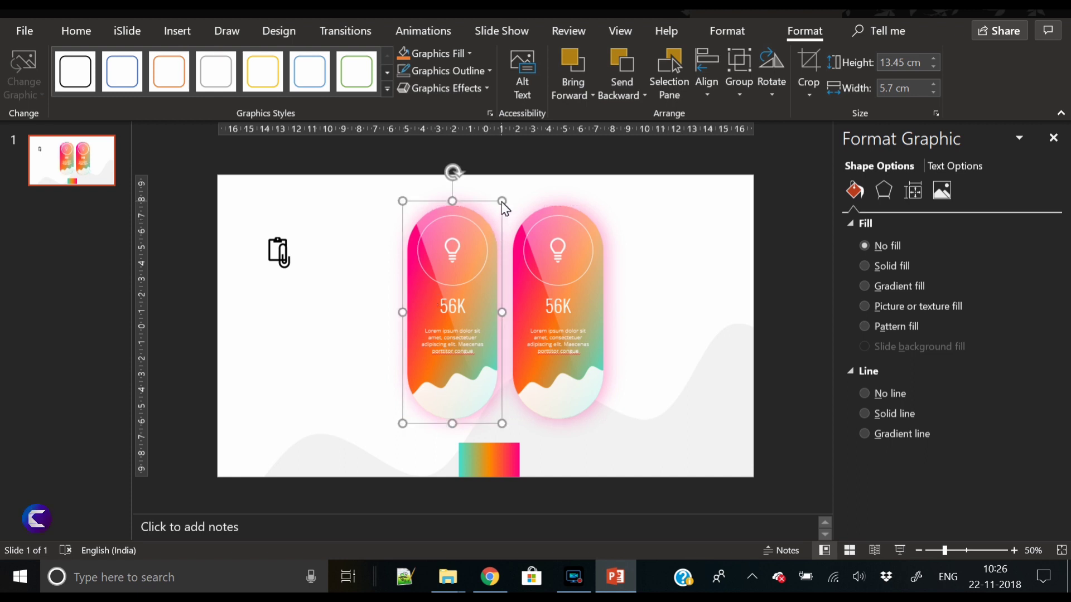
{"action": "left_click_drag", "start_coordinate": [502, 201], "coordinate": [478, 233]}
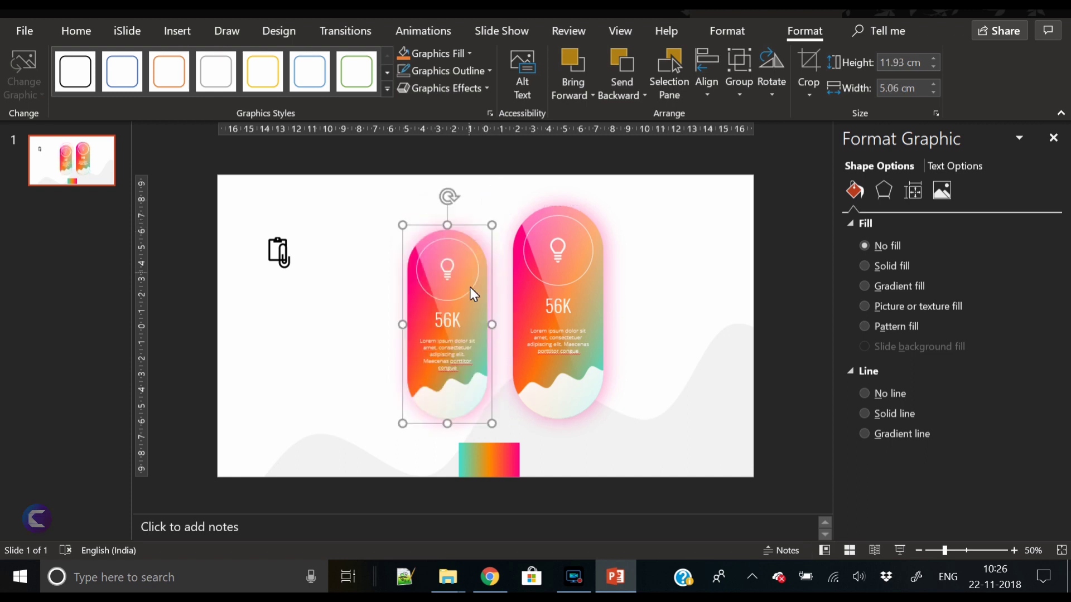
{"action": "mouse_move", "coordinate": [473, 309]}
{"action": "left_mouse_down"}
{"action": "mouse_move", "coordinate": [482, 301]}
{"action": "mouse_move", "coordinate": [488, 313]}
{"action": "mouse_move", "coordinate": [488, 304]}
{"action": "left_mouse_up"}
Step: On the smaller card, set the 56K text to 28 pt and Lorem ipsum to 9 pt
{"action": "double_click", "coordinate": [470, 320]}
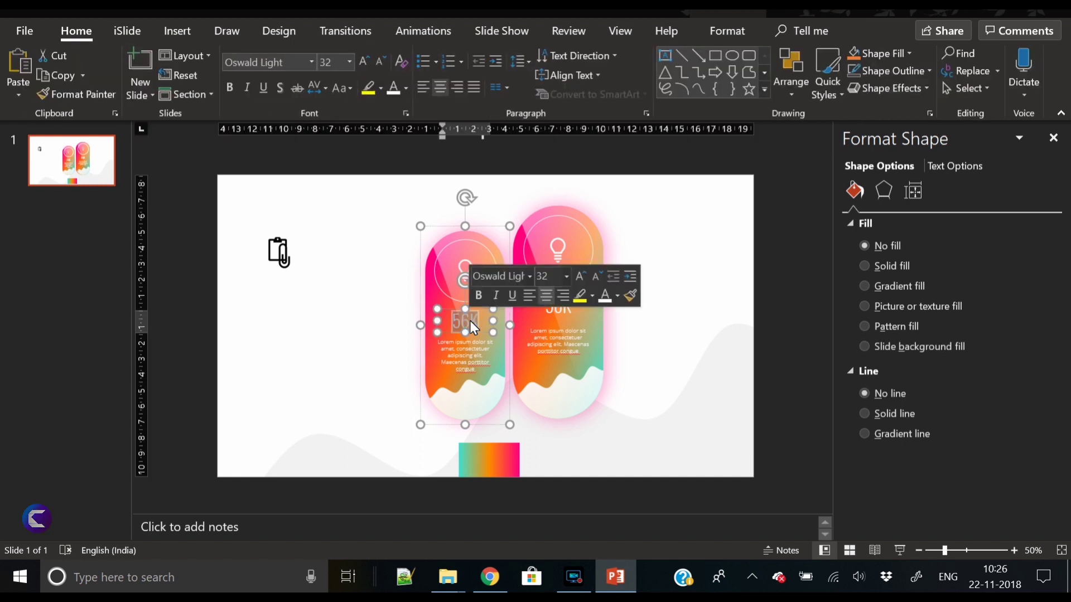
{"action": "left_click", "coordinate": [382, 59]}
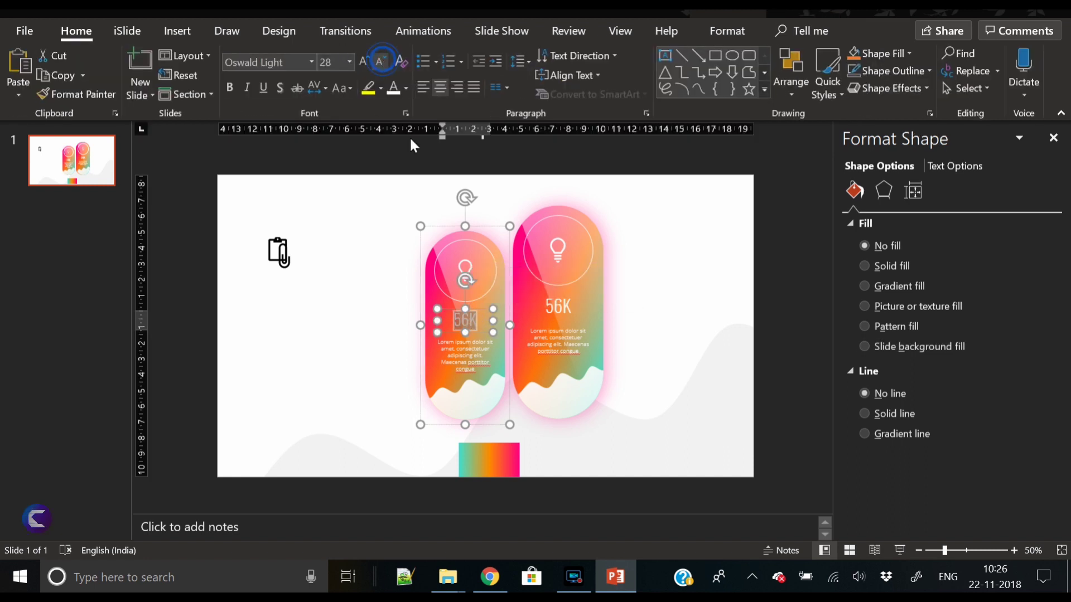
{"action": "left_click", "coordinate": [483, 364]}
{"action": "key", "text": "ctrl+a"}
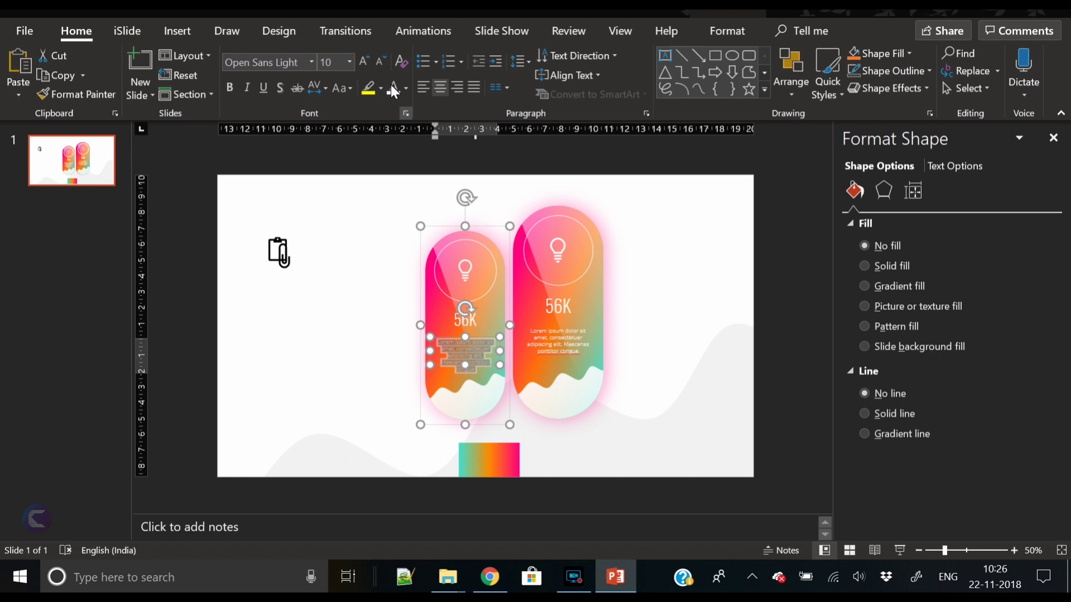
{"action": "left_click", "coordinate": [377, 55]}
{"action": "left_click", "coordinate": [361, 309]}
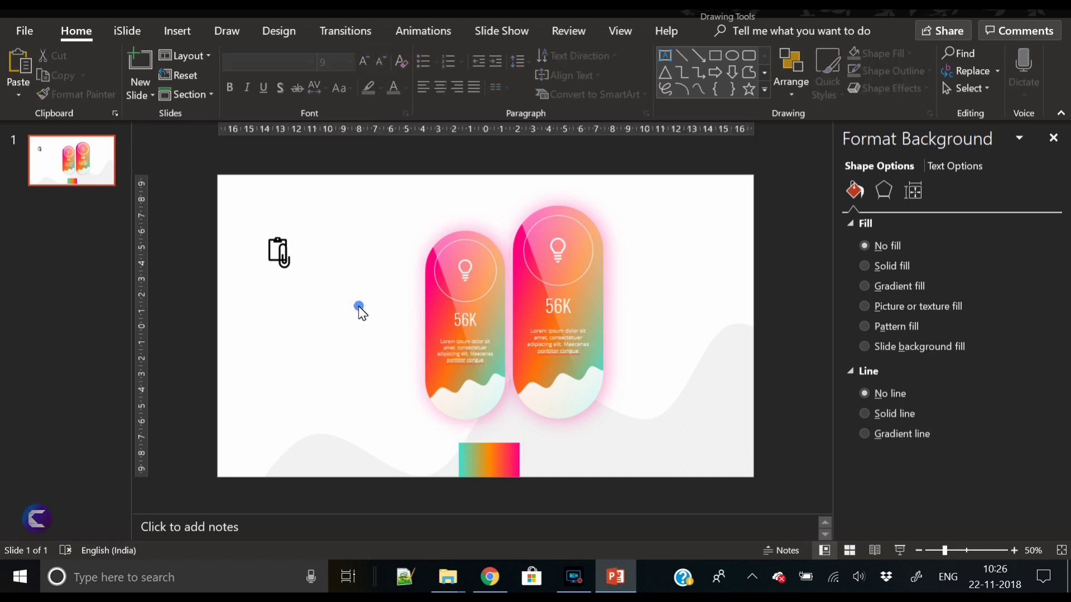
{"action": "left_click", "coordinate": [467, 272]}
{"action": "left_click", "coordinate": [467, 273]}
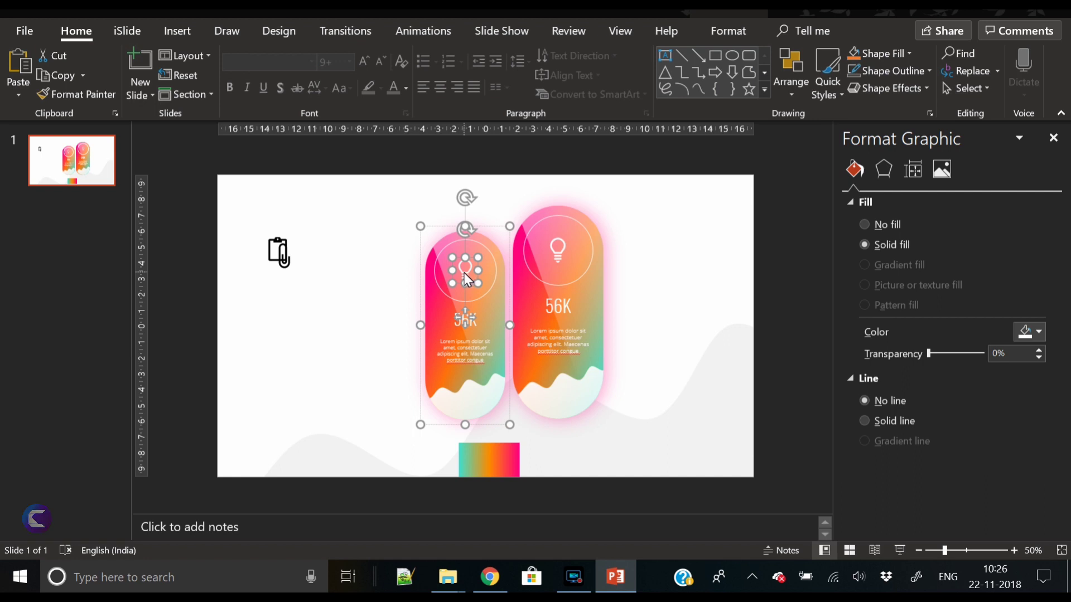
{"action": "left_click", "coordinate": [257, 333]}
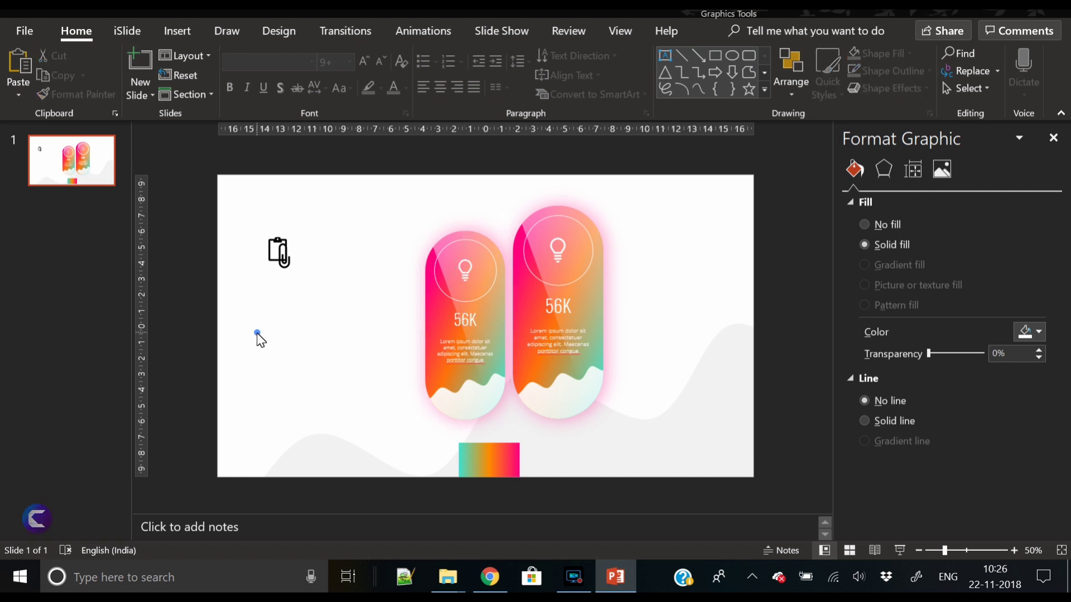
Step: Align the left and middle capsule cards along their bottoms
{"action": "left_click", "coordinate": [447, 256]}
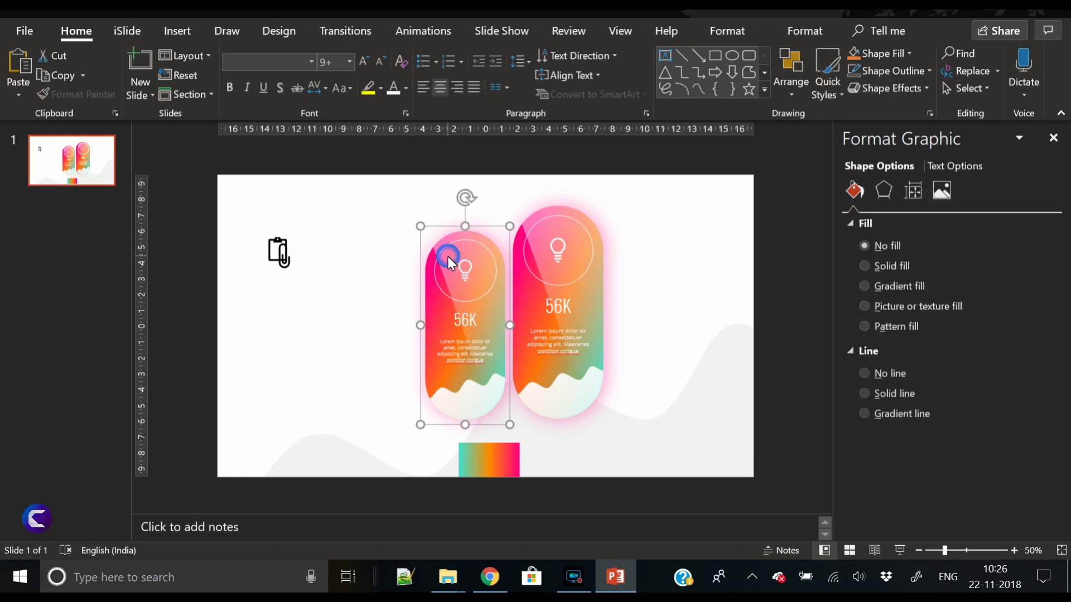
{"action": "left_click", "coordinate": [538, 310], "text": "shift"}
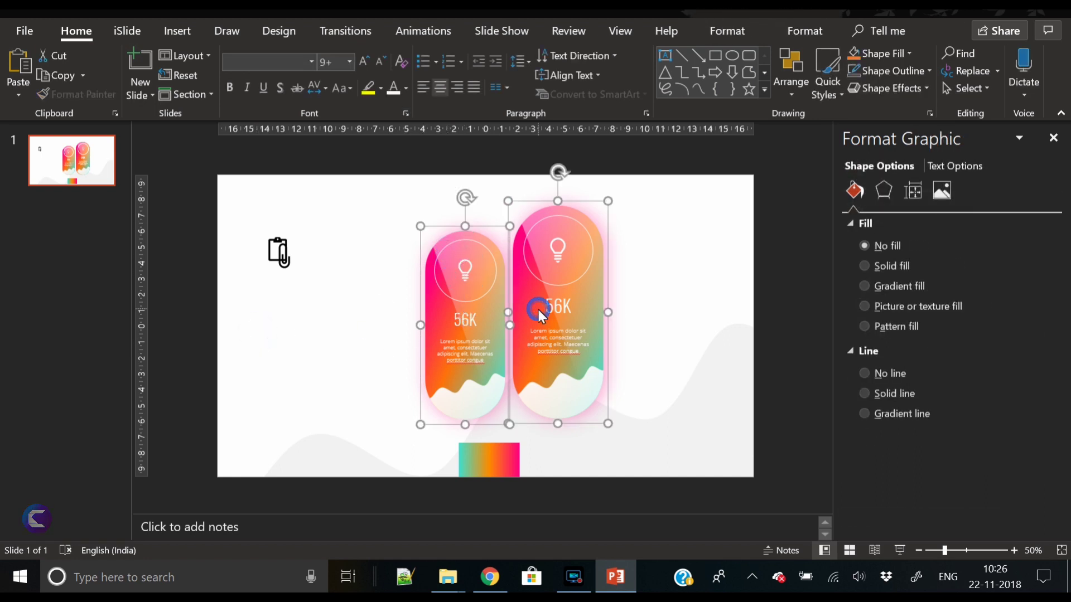
{"action": "left_click", "coordinate": [748, 31]}
{"action": "left_click", "coordinate": [795, 31]}
{"action": "left_click", "coordinate": [730, 31]}
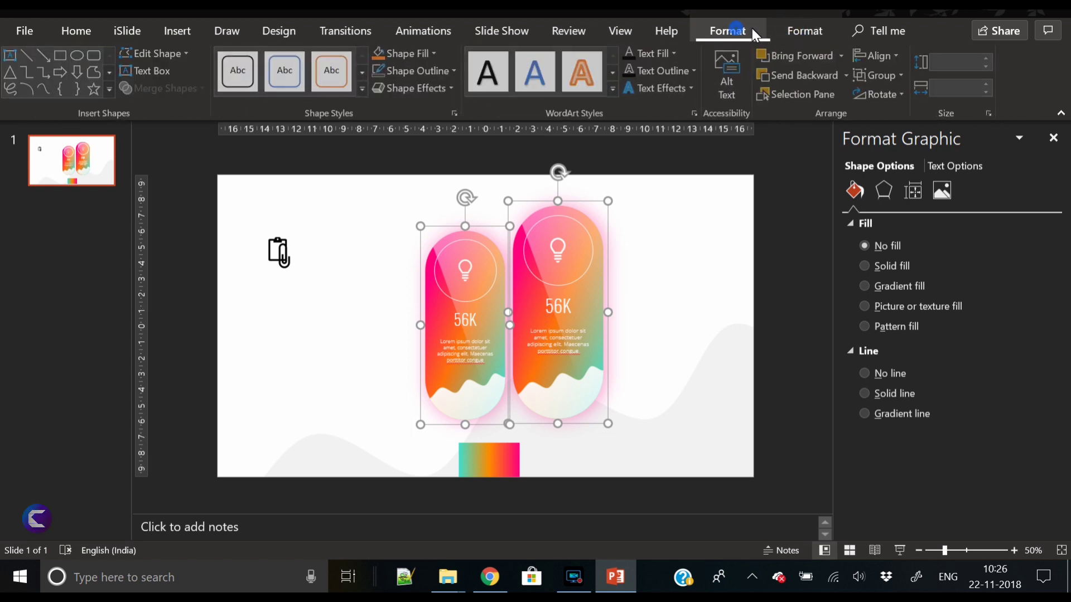
{"action": "left_click", "coordinate": [873, 57]}
{"action": "left_click", "coordinate": [904, 176]}
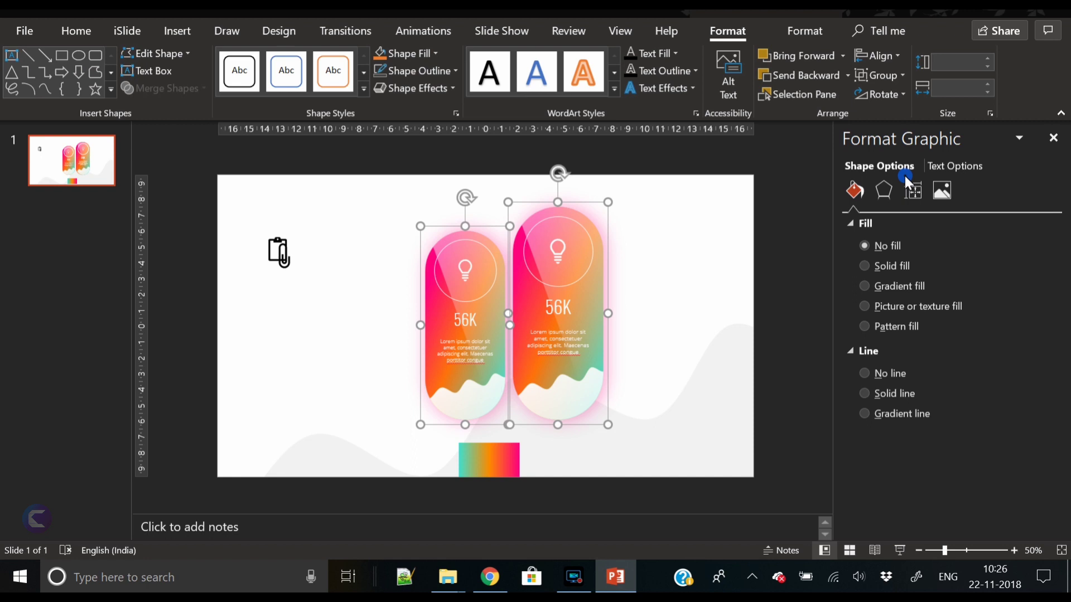
{"action": "left_click", "coordinate": [621, 273]}
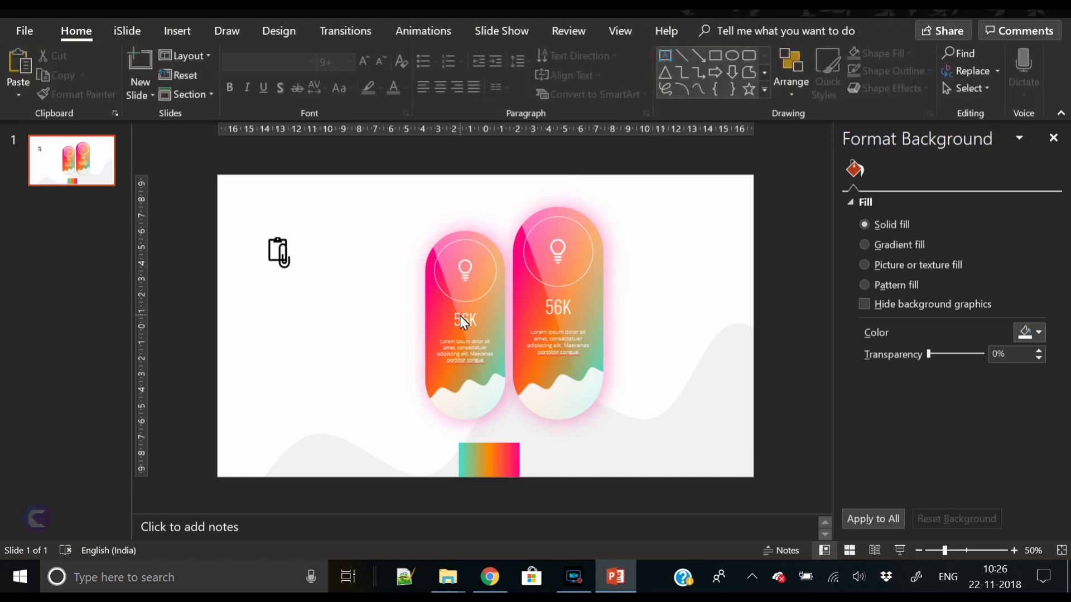
Step: Duplicate the left card and place the copy to the right of the middle card
{"action": "left_click", "coordinate": [438, 315]}
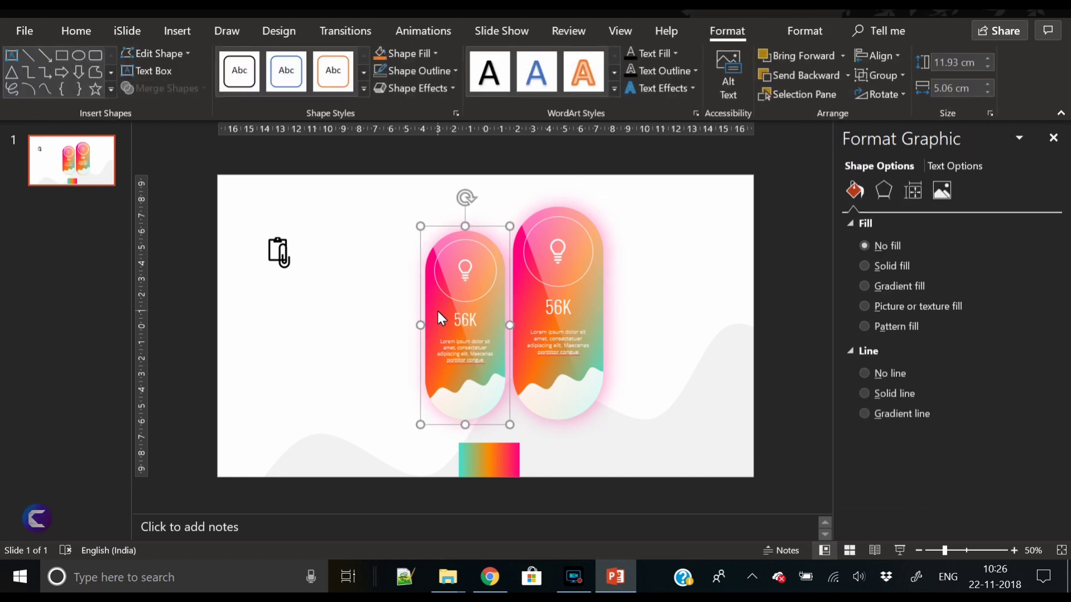
{"action": "key", "text": "ctrl+c"}
{"action": "key", "text": "ctrl+v"}
{"action": "left_click_drag", "start_coordinate": [445, 310], "coordinate": [621, 316]}
Step: Align all three capsule cards on their middles and distribute them horizontally
{"action": "left_click", "coordinate": [574, 331], "text": "shift"}
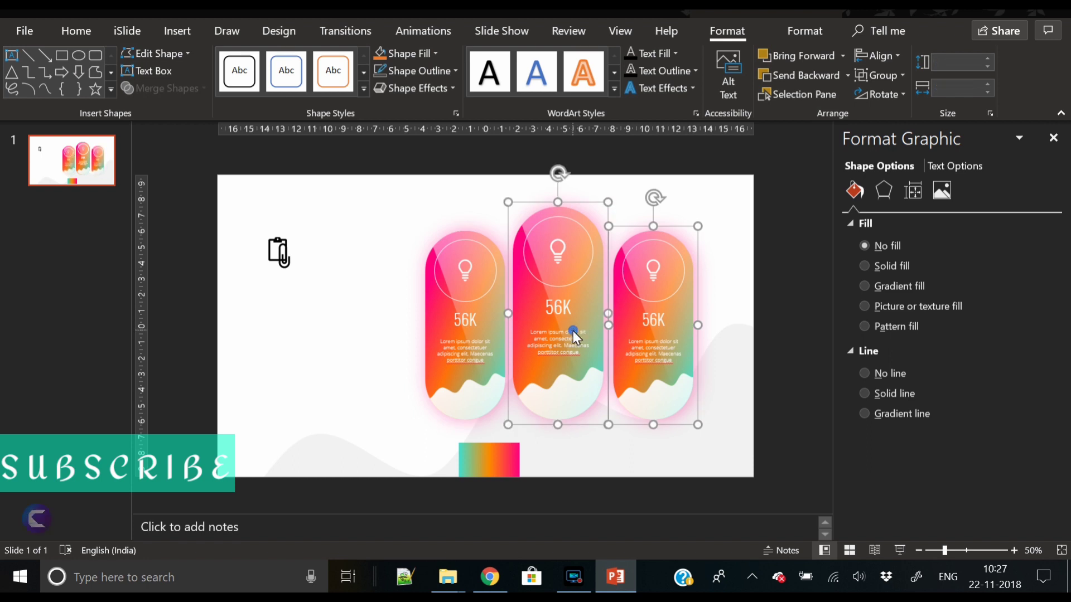
{"action": "left_click", "coordinate": [490, 319], "text": "shift"}
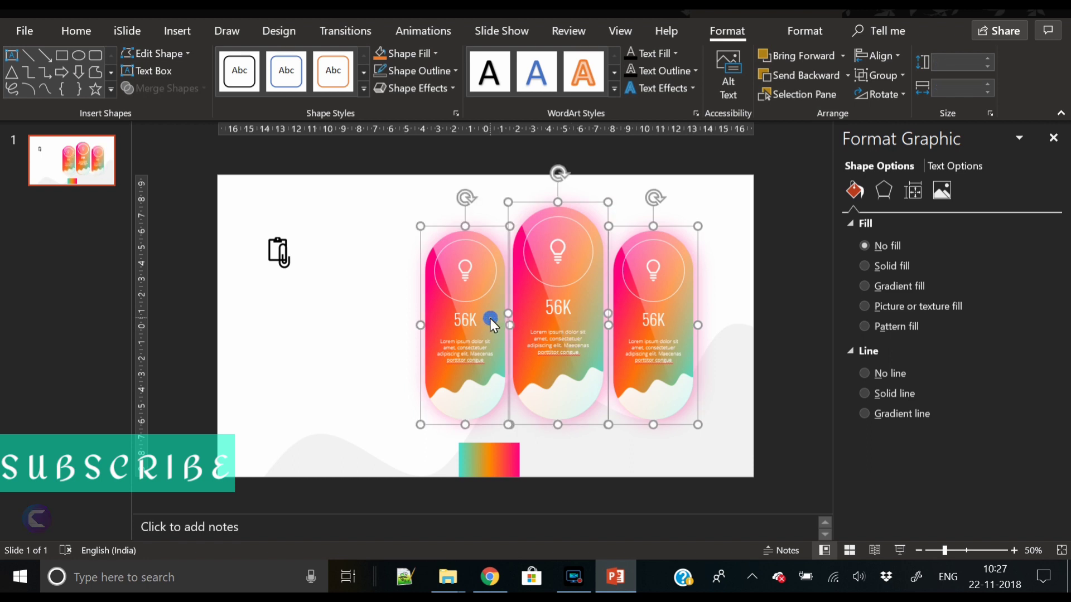
{"action": "left_click", "coordinate": [889, 53]}
{"action": "left_click", "coordinate": [910, 159]}
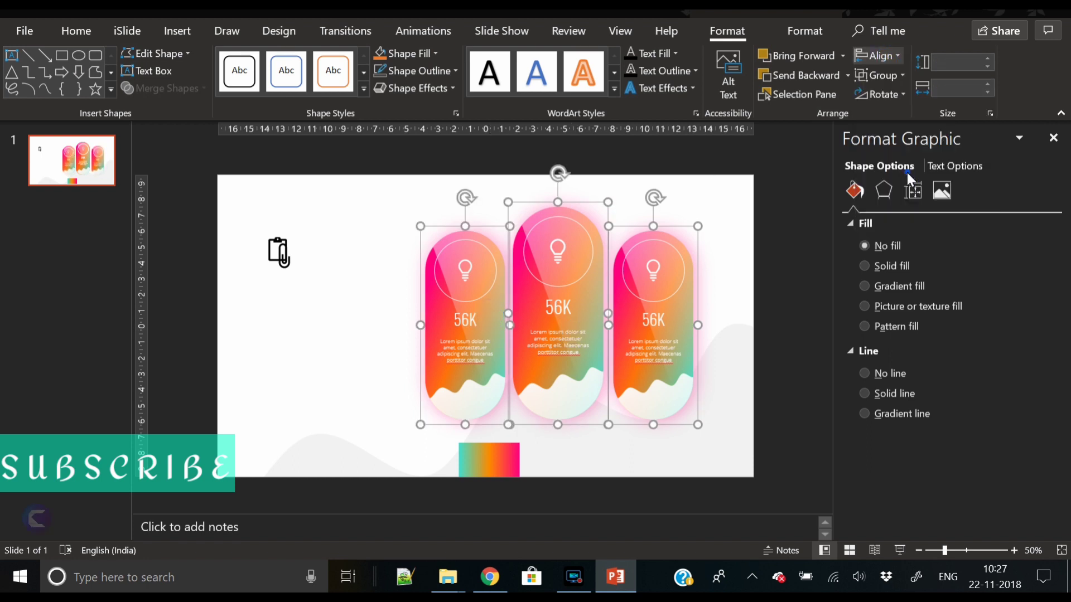
{"action": "left_click", "coordinate": [889, 53]}
{"action": "left_click", "coordinate": [931, 202]}
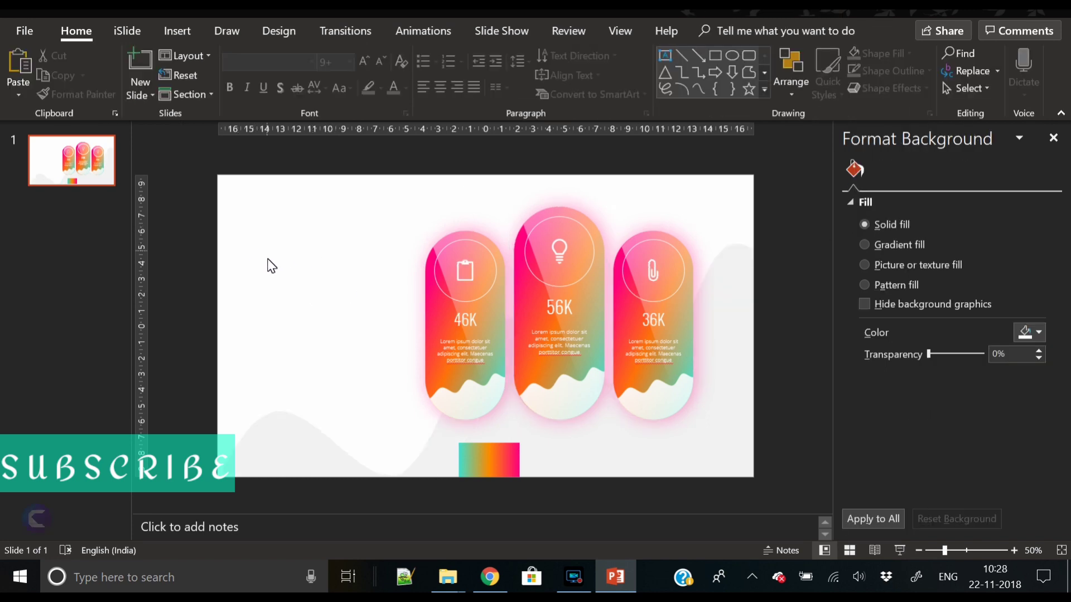
Step: Draw a text box at the slide's upper left and type the 'Creative venus' label
{"action": "left_click", "coordinate": [180, 30]}
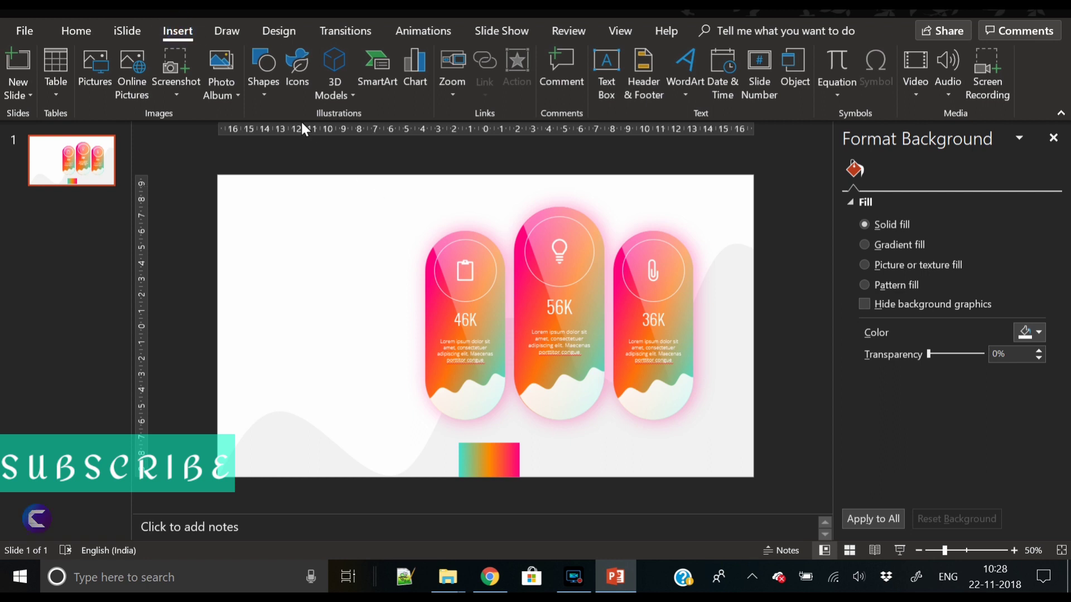
{"action": "left_click", "coordinate": [607, 85]}
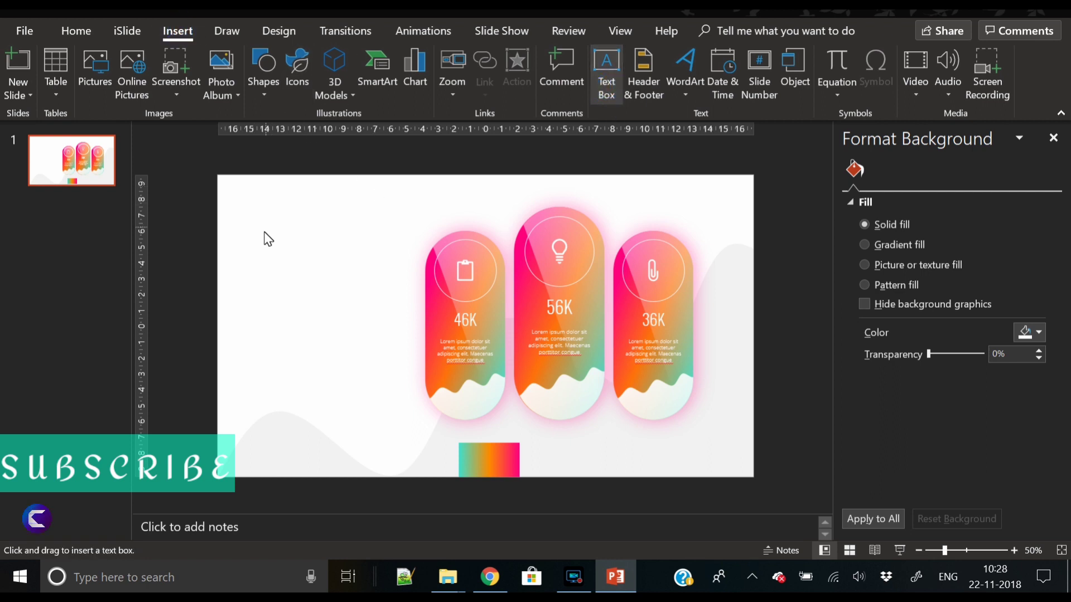
{"action": "left_click", "coordinate": [274, 248]}
{"action": "left_click_drag", "start_coordinate": [333, 279], "coordinate": [382, 284]}
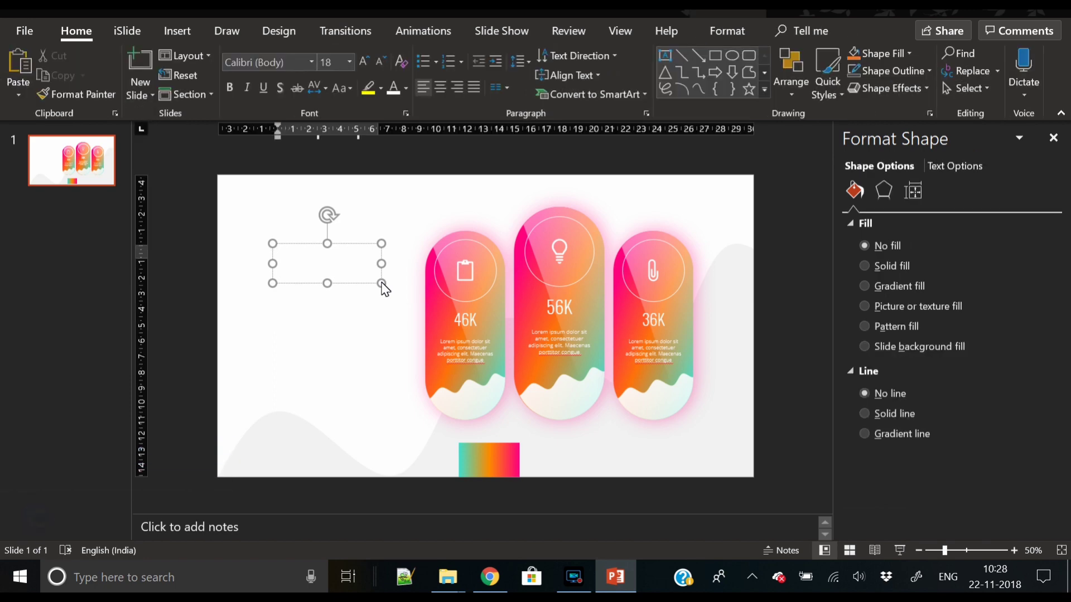
{"action": "type", "text": "d"}
{"action": "type", "text": "creativ"}
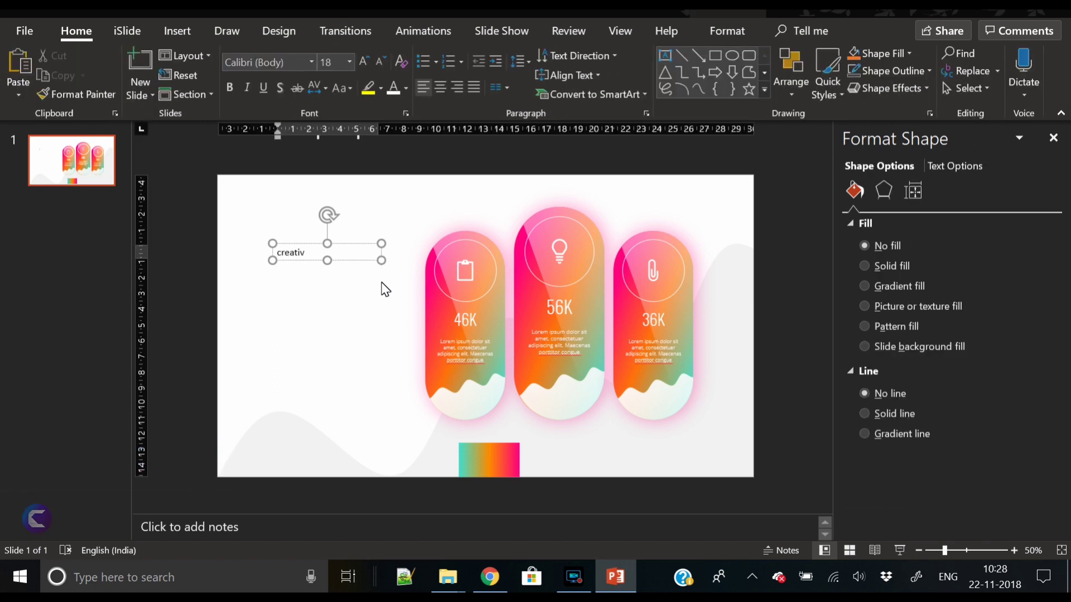
{"action": "type", "text": "e venus"}
Step: Format the label in Oswald Light, all uppercase, with loose letter spacing
{"action": "key", "text": "ctrl+a"}
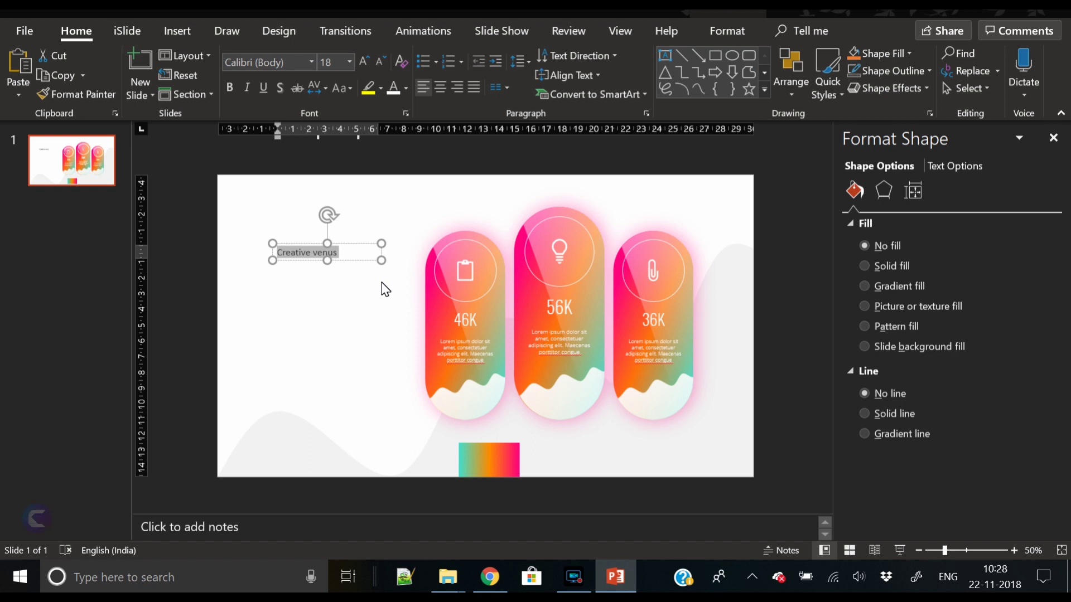
{"action": "left_click", "coordinate": [293, 65]}
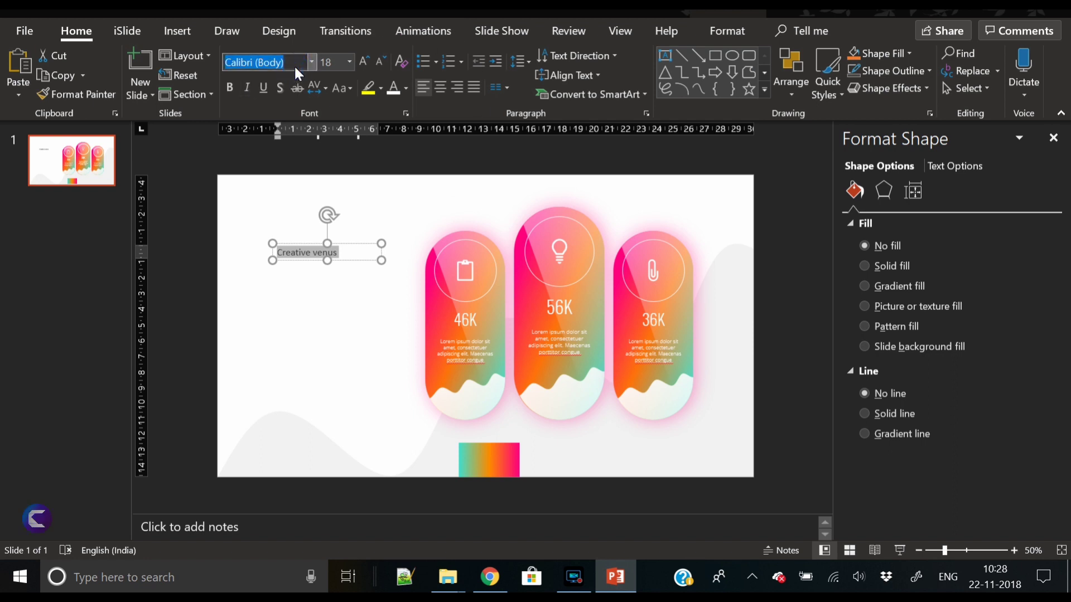
{"action": "type", "text": "Oswald Light"}
{"action": "key", "text": "Return"}
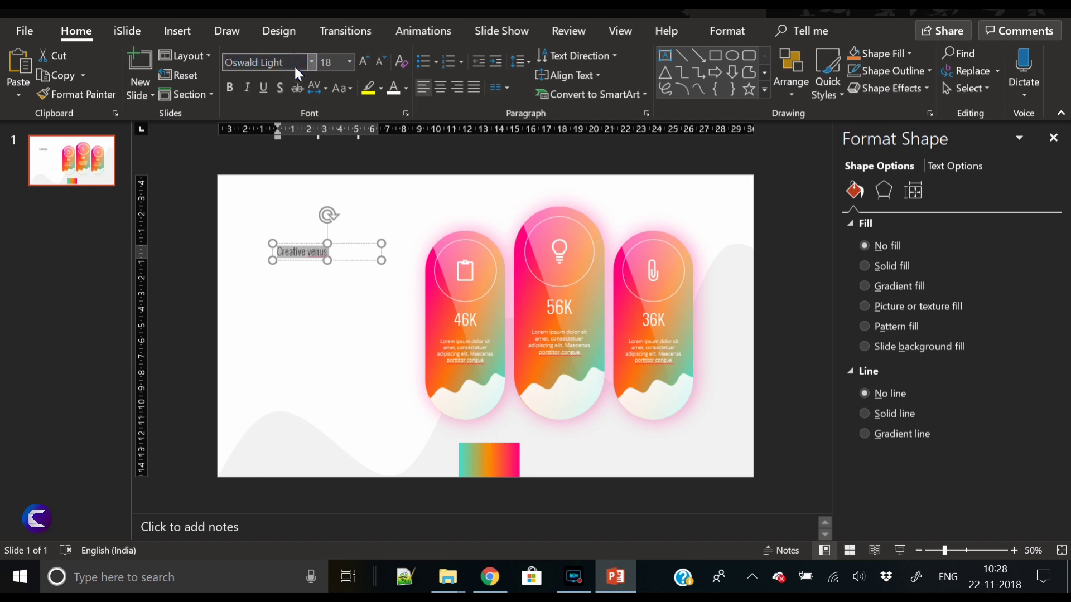
{"action": "left_click", "coordinate": [346, 92]}
{"action": "left_click", "coordinate": [364, 143]}
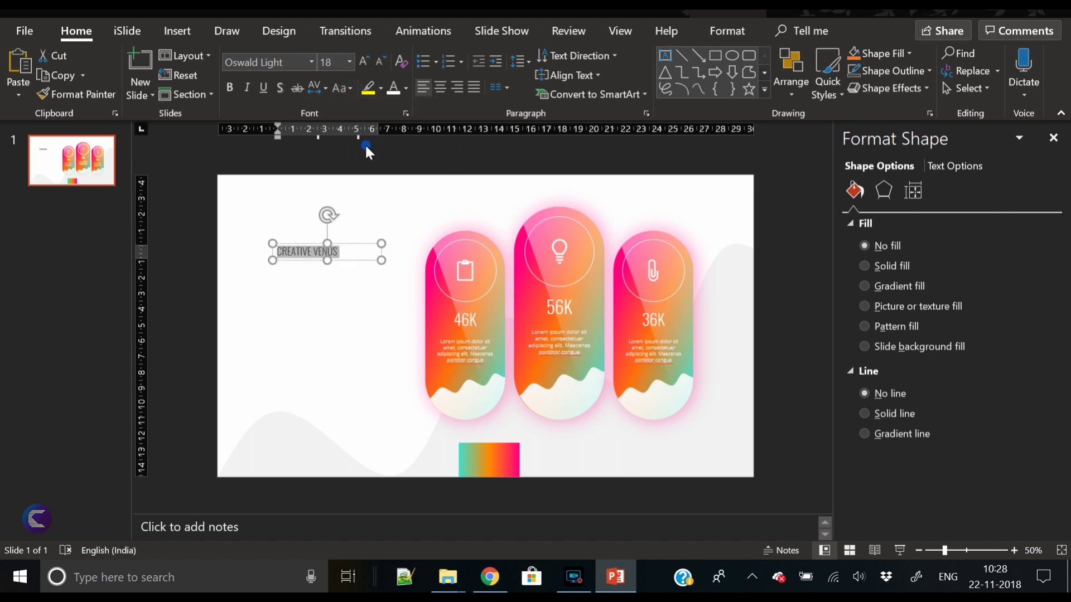
{"action": "left_click", "coordinate": [319, 89]}
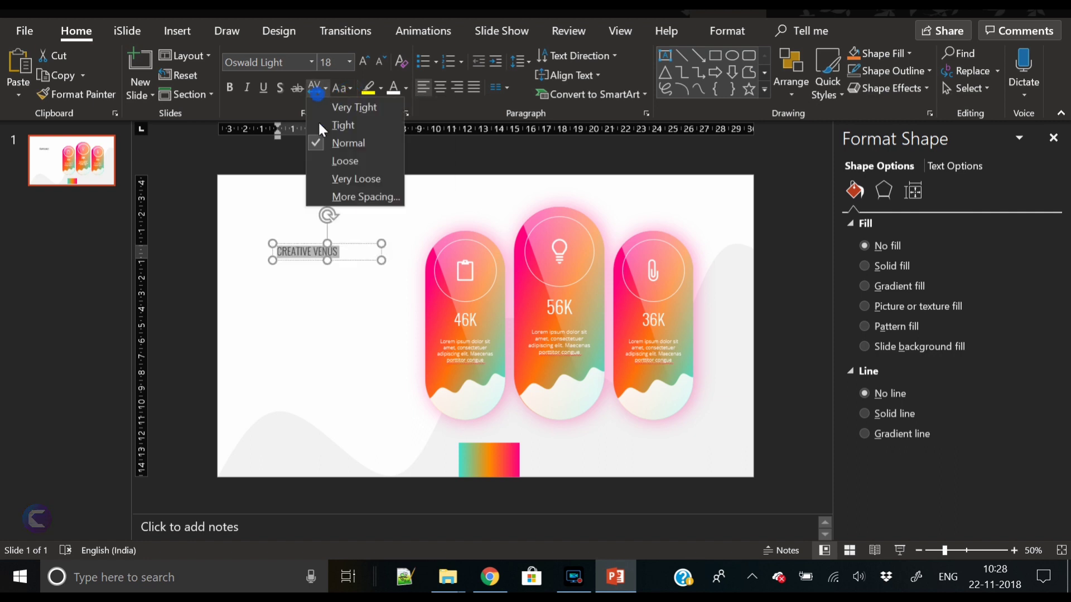
{"action": "left_click", "coordinate": [339, 165]}
Step: Shift the label slightly left and make it 14 pt mid grey
{"action": "left_click", "coordinate": [347, 246]}
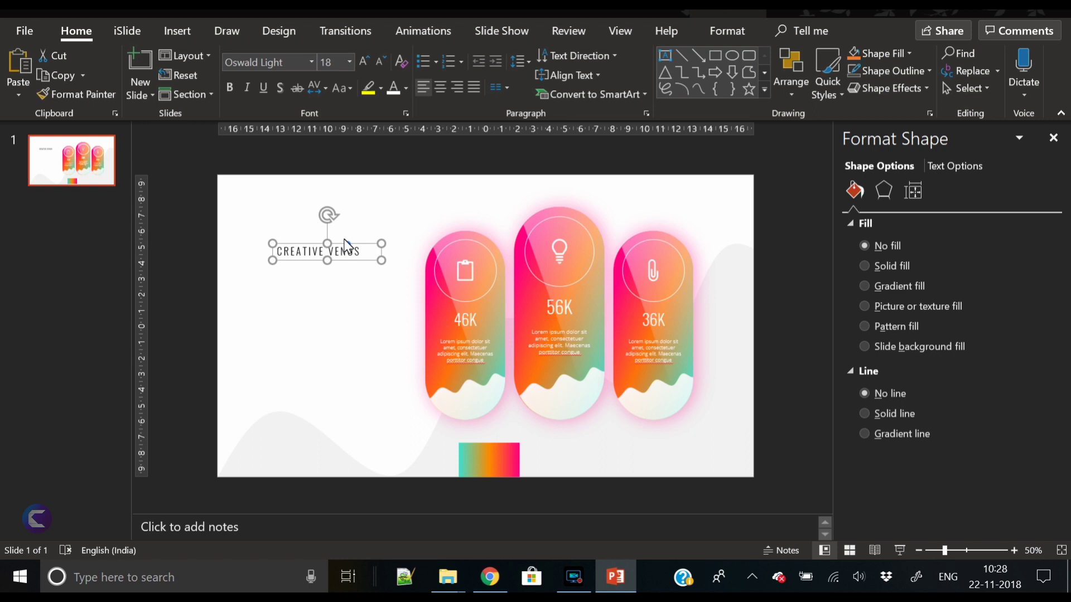
{"action": "left_click_drag", "start_coordinate": [347, 246], "coordinate": [323, 245]}
{"action": "left_click", "coordinate": [373, 63]}
{"action": "left_click", "coordinate": [374, 63]}
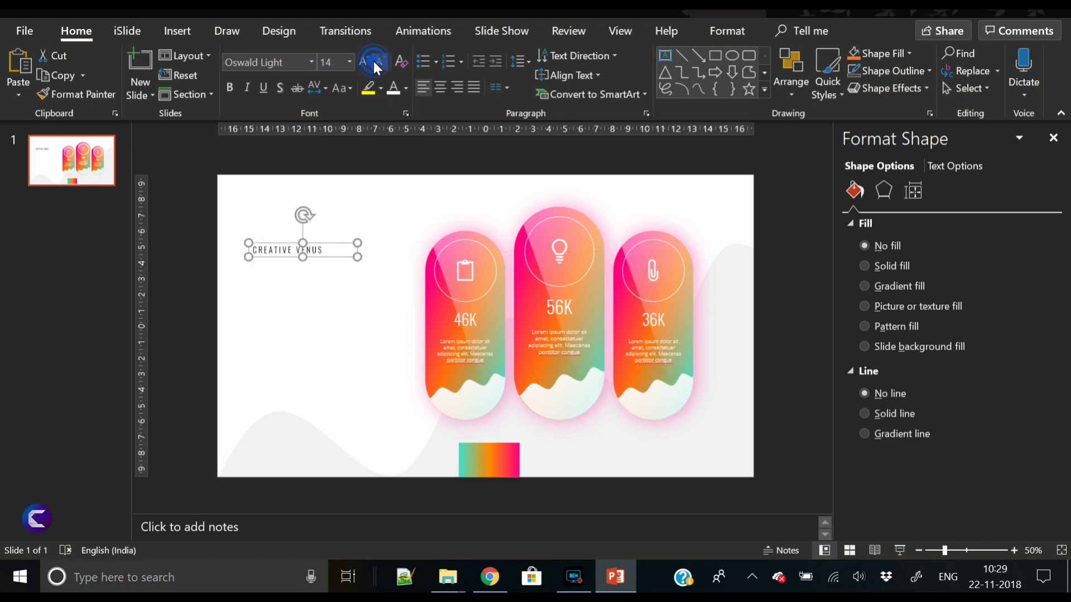
{"action": "left_click", "coordinate": [407, 88]}
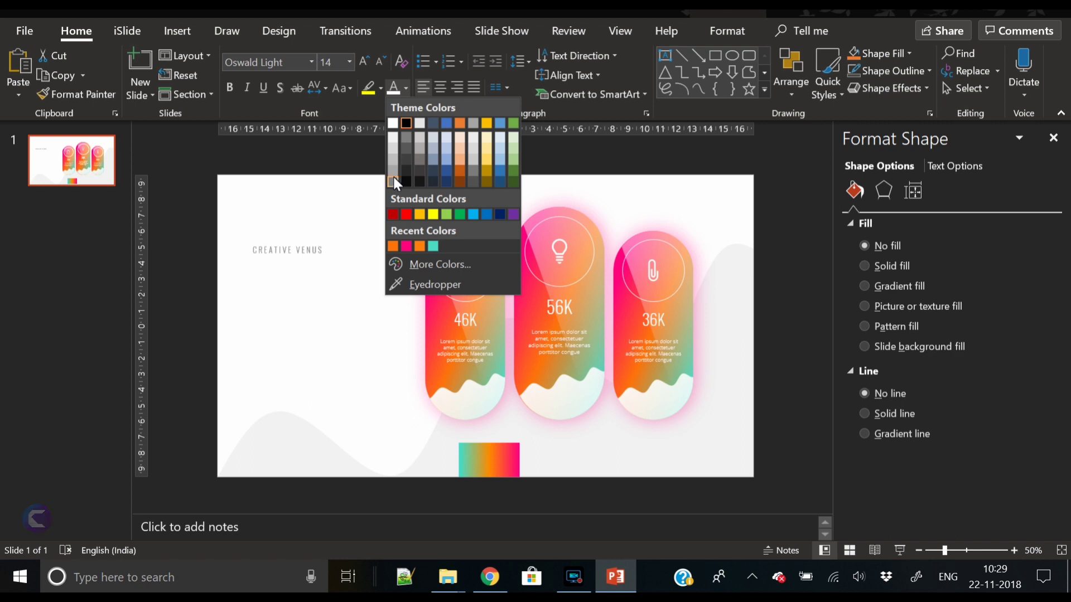
{"action": "left_click", "coordinate": [393, 181]}
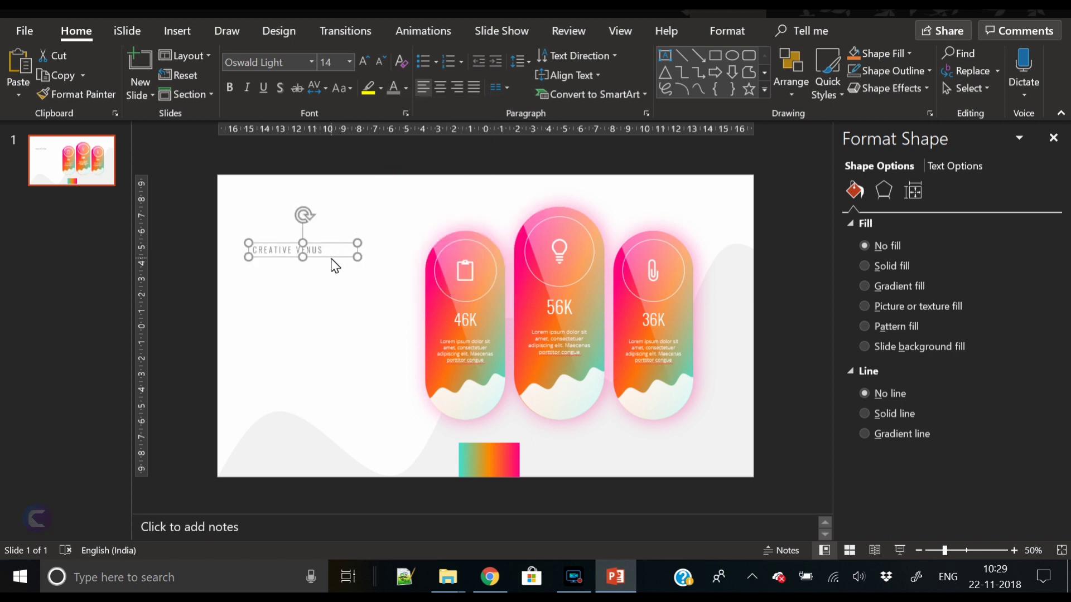
Step: Copy the label below itself, retype it as 'BUSINESS PRESENTATION' at 36 pt, and widen it
{"action": "key", "text": "ctrl+v"}
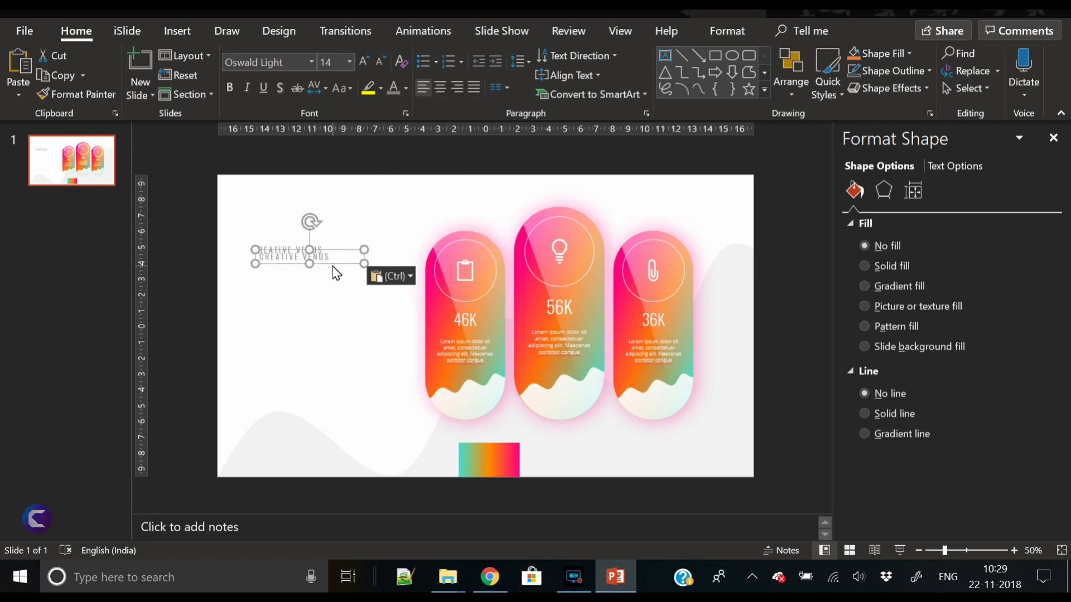
{"action": "left_click_drag", "start_coordinate": [333, 266], "coordinate": [325, 281]}
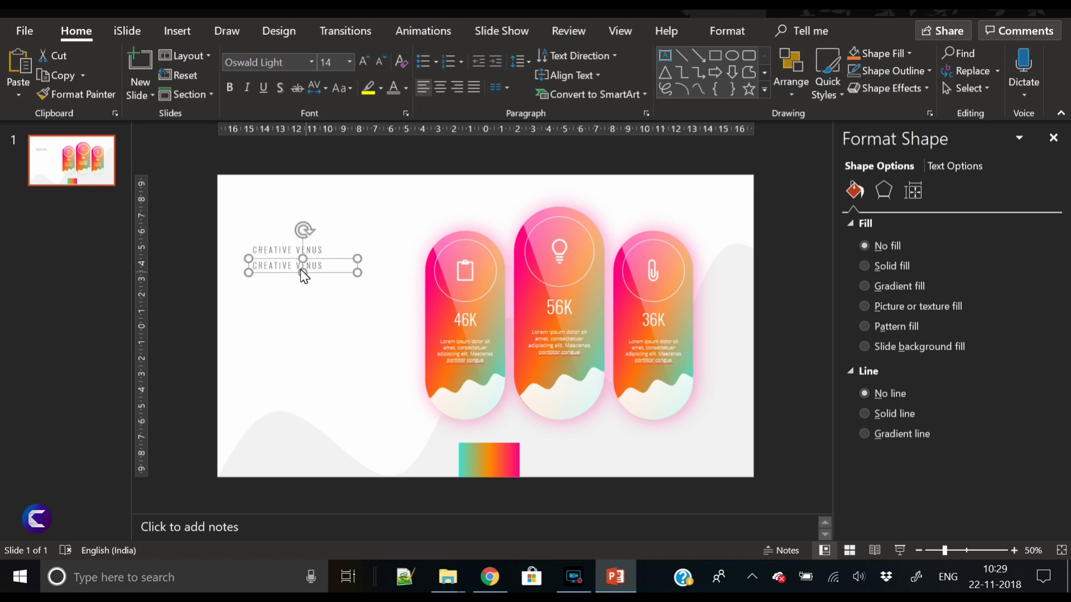
{"action": "triple_click", "coordinate": [294, 268]}
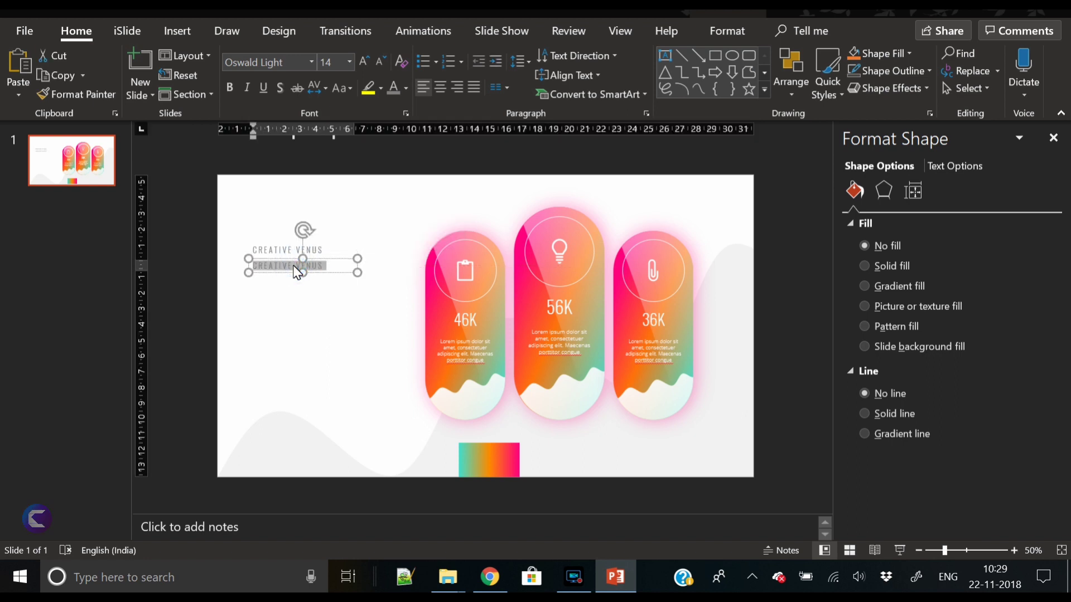
{"action": "type", "text": "BUSINESS P"}
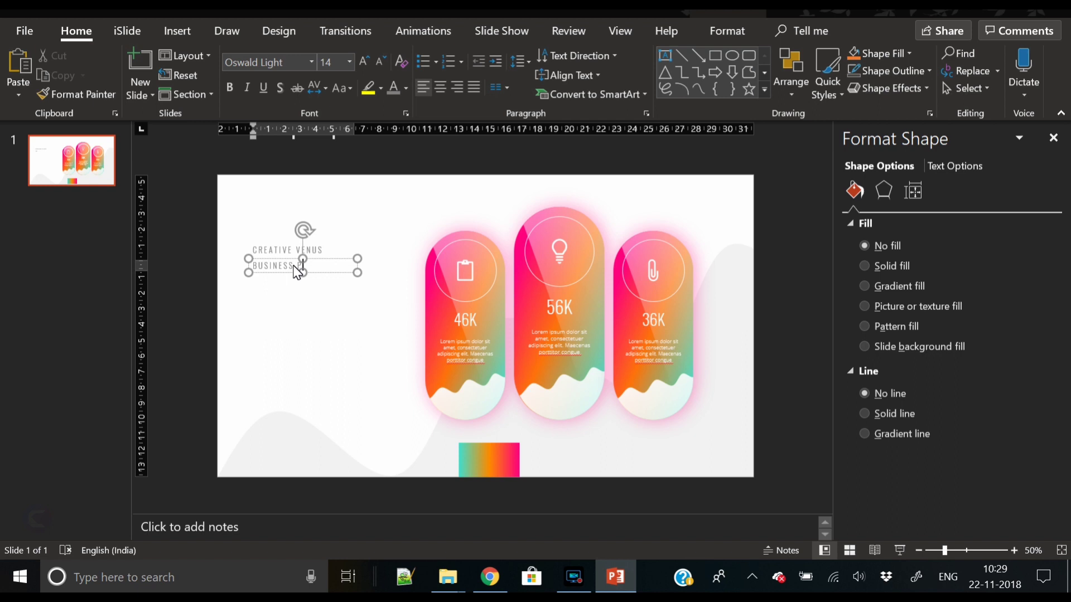
{"action": "type", "text": "RESENTATION"}
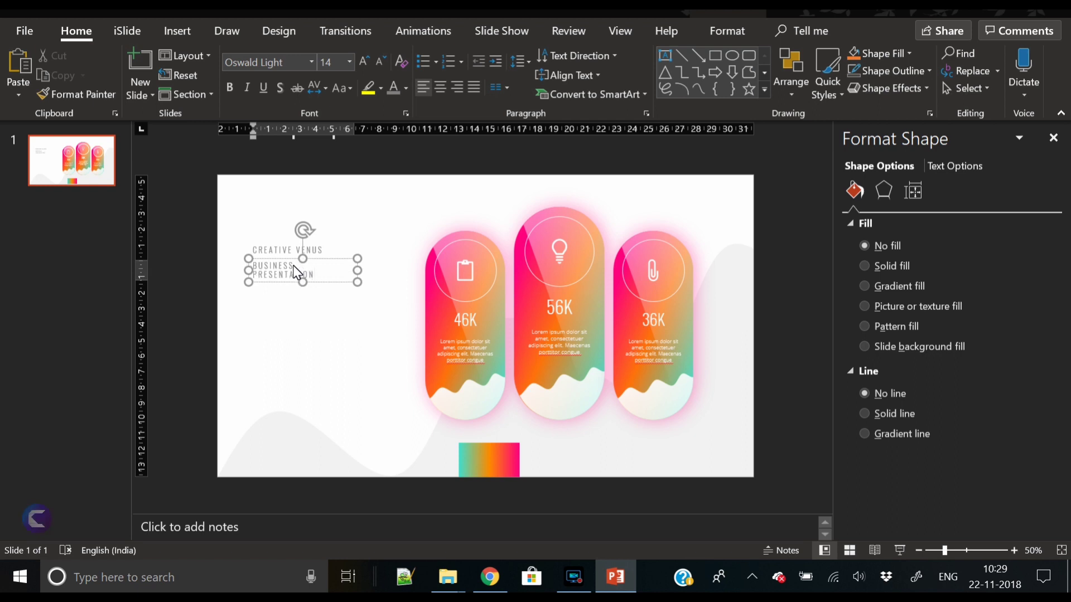
{"action": "key", "text": "ctrl+a"}
{"action": "left_click", "coordinate": [364, 59]}
{"action": "left_click", "coordinate": [365, 59]}
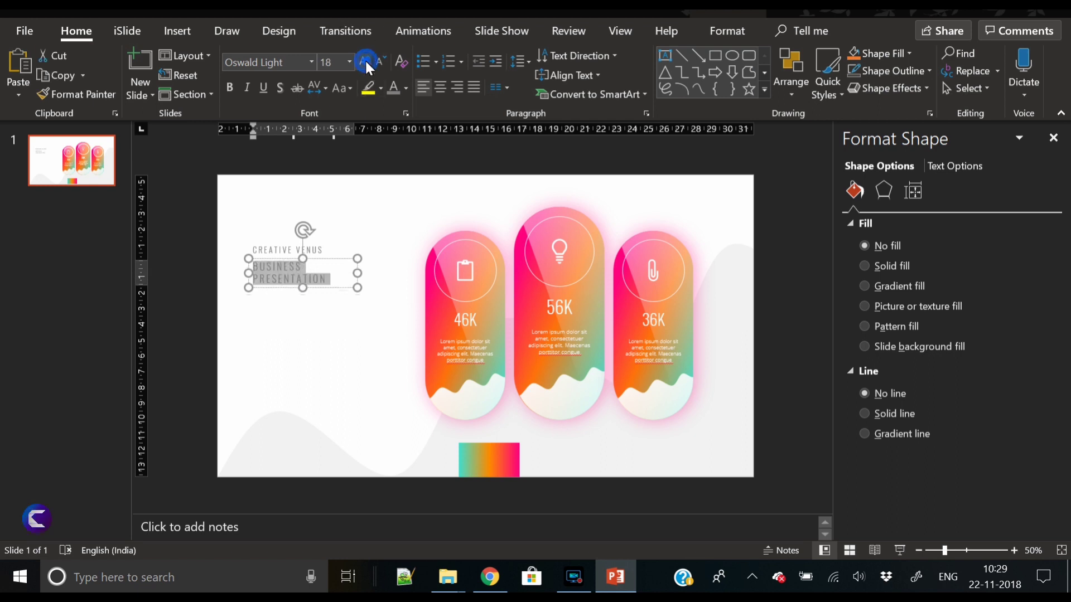
{"action": "left_click", "coordinate": [364, 59]}
{"action": "left_click", "coordinate": [365, 59]}
{"action": "left_click", "coordinate": [365, 59]}
{"action": "left_click", "coordinate": [357, 290]}
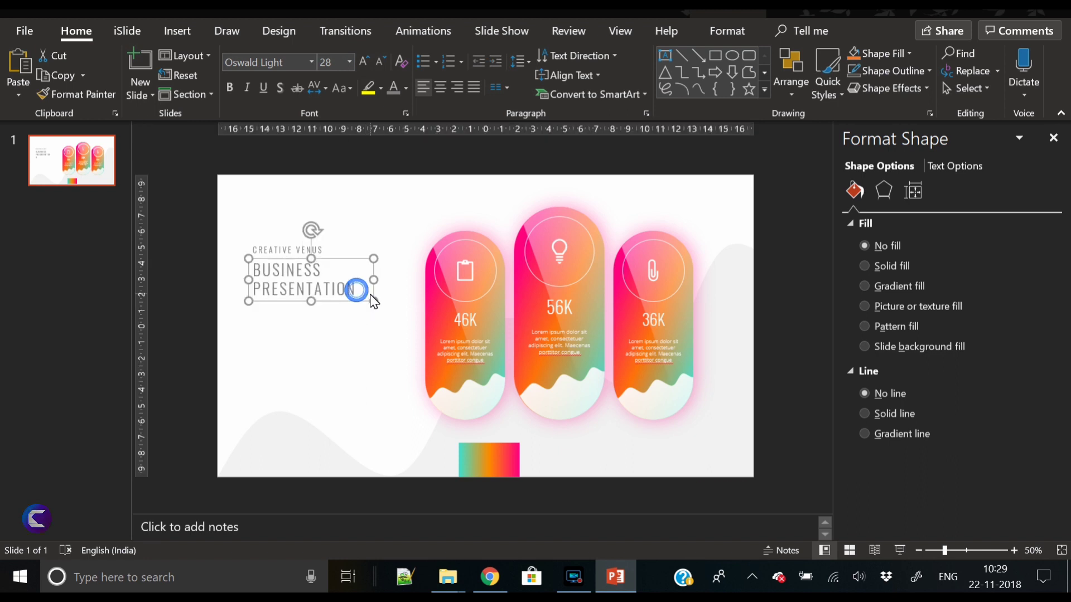
{"action": "left_click", "coordinate": [364, 60]}
{"action": "left_click", "coordinate": [363, 60]}
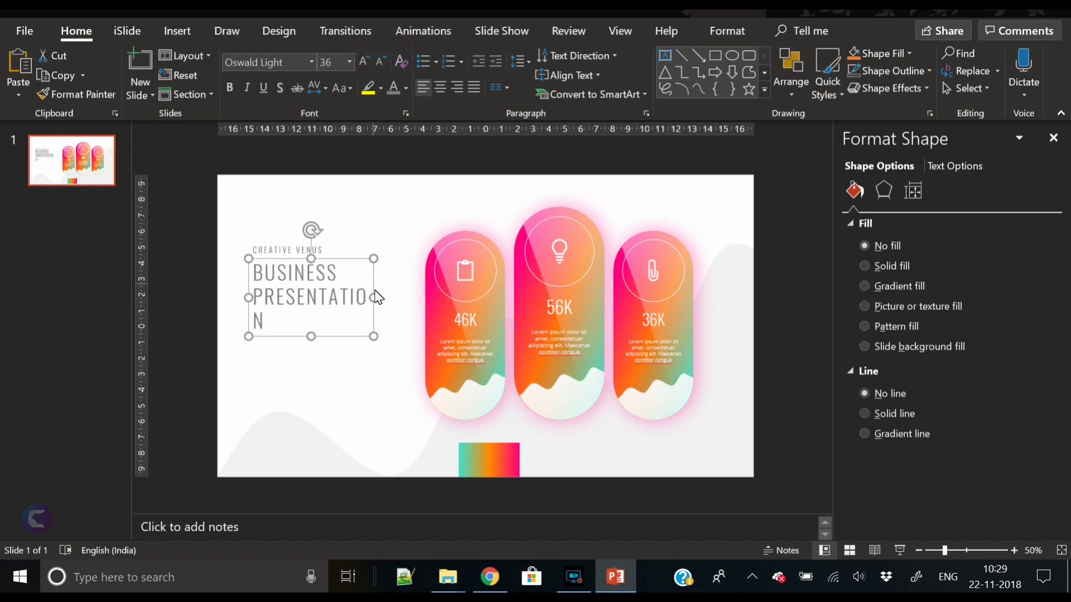
{"action": "left_click_drag", "start_coordinate": [374, 298], "coordinate": [384, 297]}
Step: Make BUSINESS bold at 48 pt and widen the box so PRESENTATION fits one line
{"action": "double_click", "coordinate": [341, 274]}
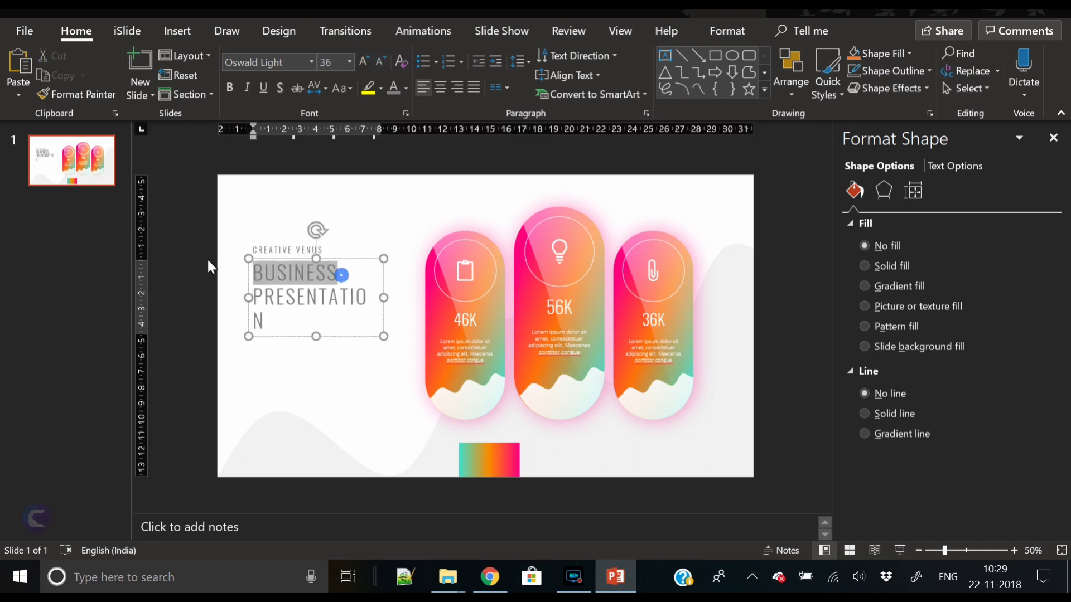
{"action": "left_click", "coordinate": [233, 89]}
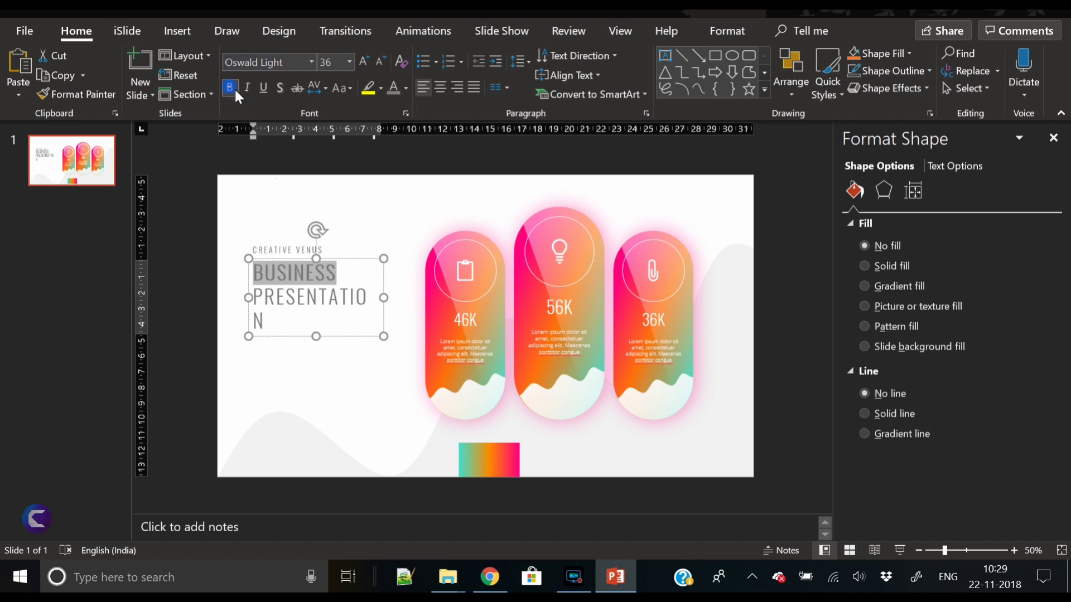
{"action": "left_click", "coordinate": [364, 59]}
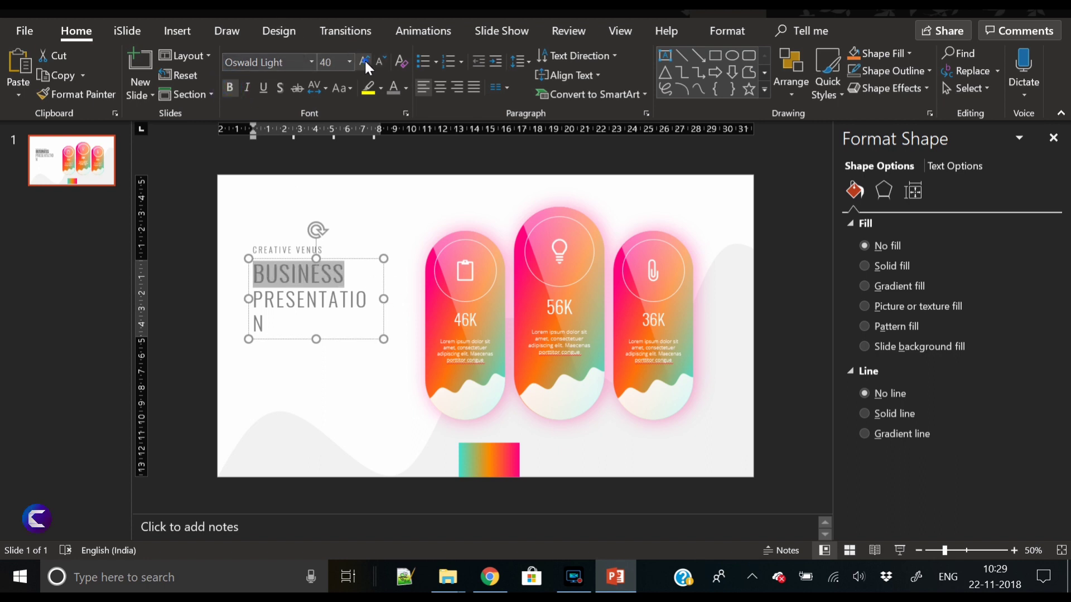
{"action": "left_click", "coordinate": [364, 59]}
{"action": "left_click", "coordinate": [364, 59]}
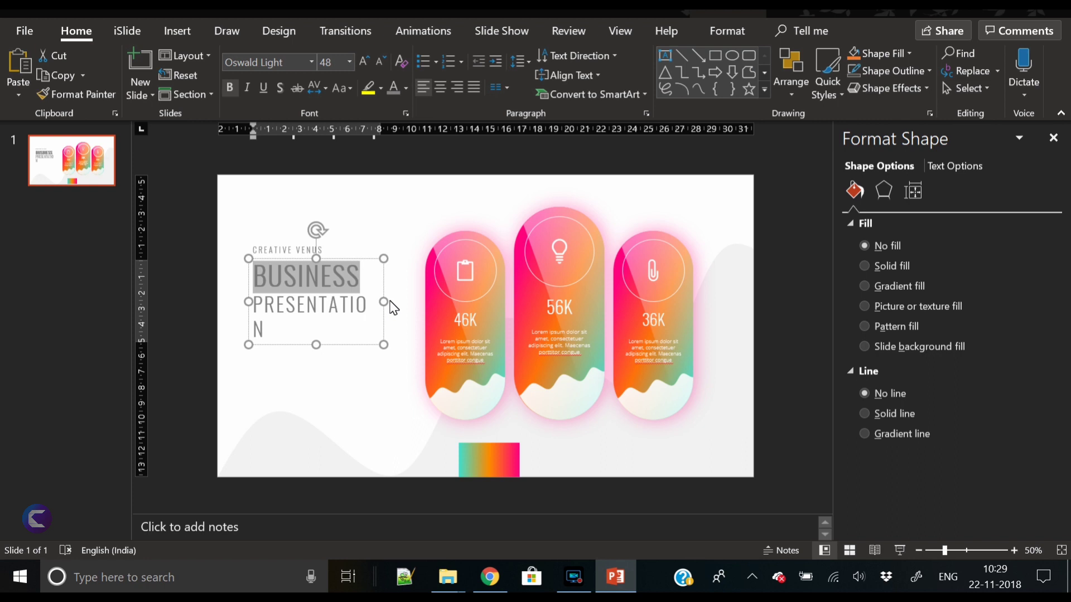
{"action": "left_click_drag", "start_coordinate": [384, 302], "coordinate": [251, 305]}
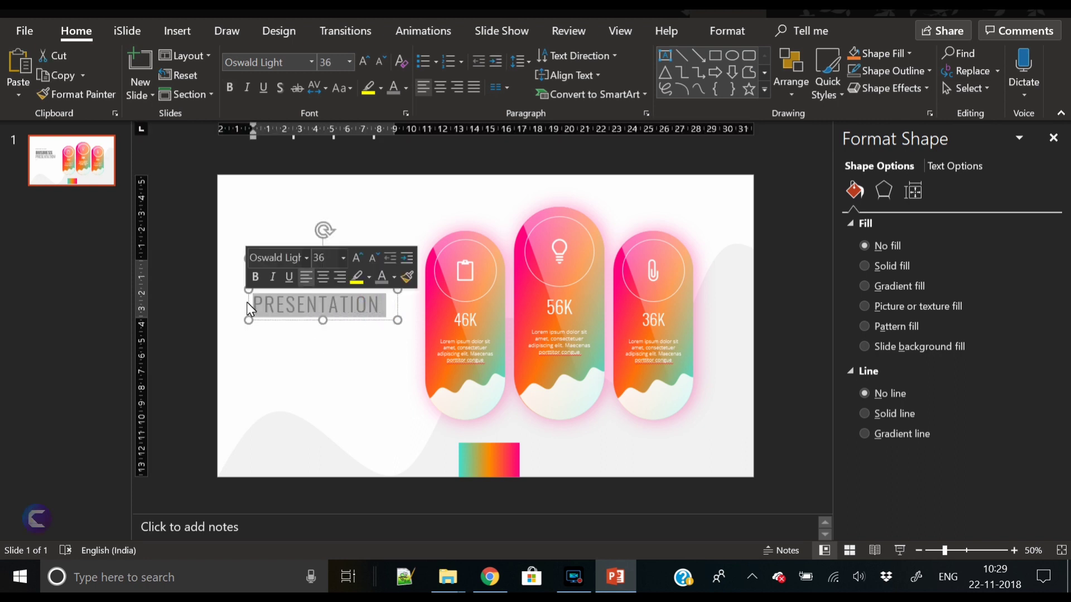
Step: Move PRESENTATION into its own 24 pt text box just under BUSINESS
{"action": "key", "text": "BackSpace"}
{"action": "key", "text": "BackSpace"}
{"action": "left_click", "coordinate": [284, 344]}
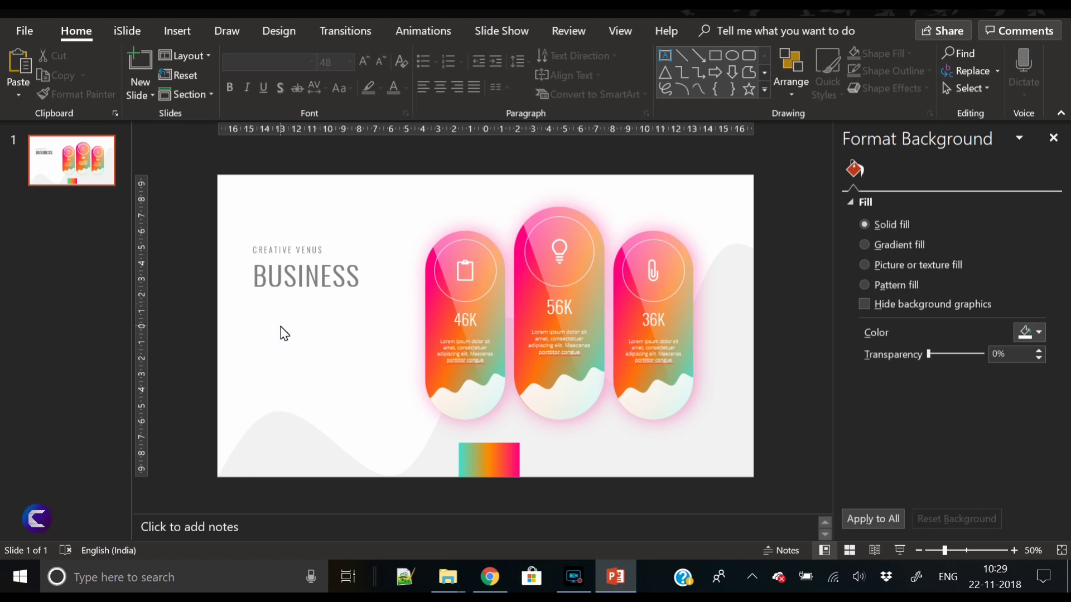
{"action": "key", "text": "ctrl+v"}
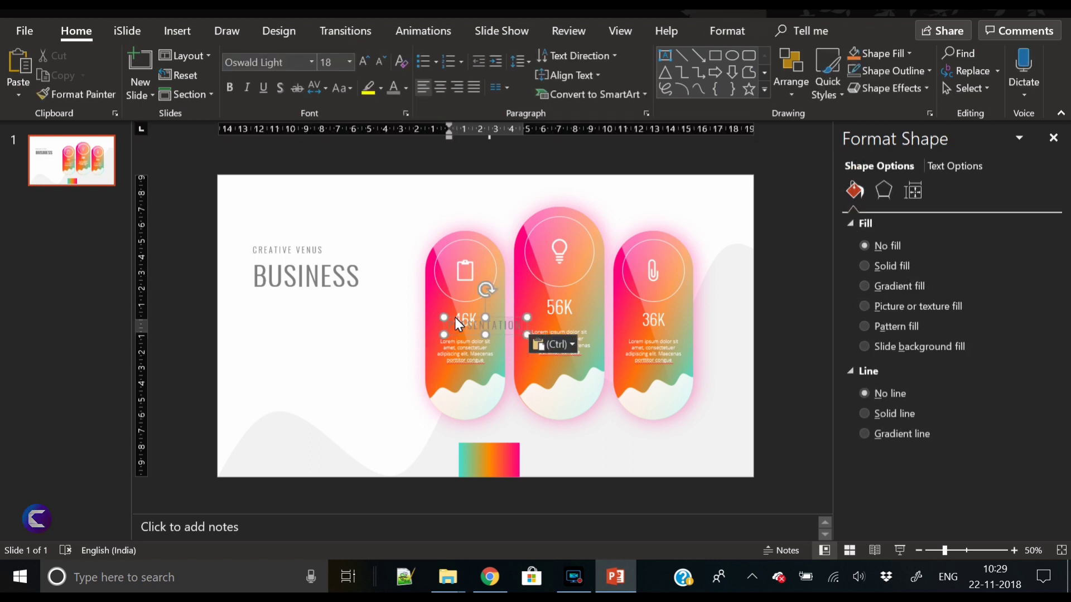
{"action": "left_click_drag", "start_coordinate": [455, 317], "coordinate": [264, 297]}
{"action": "left_click", "coordinate": [366, 59]}
{"action": "left_click", "coordinate": [366, 59]}
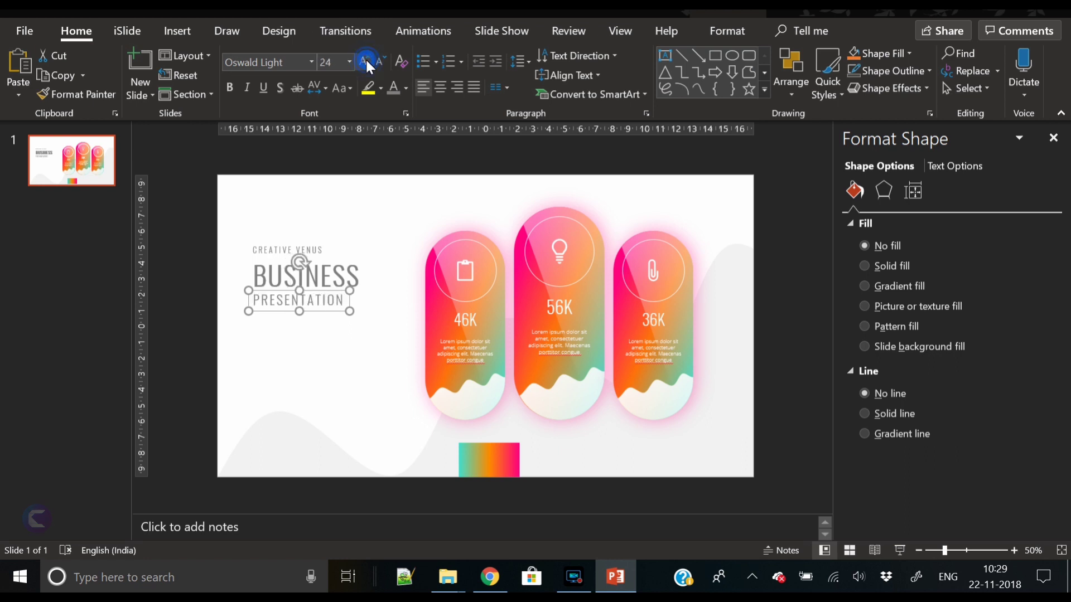
{"action": "left_click", "coordinate": [326, 314]}
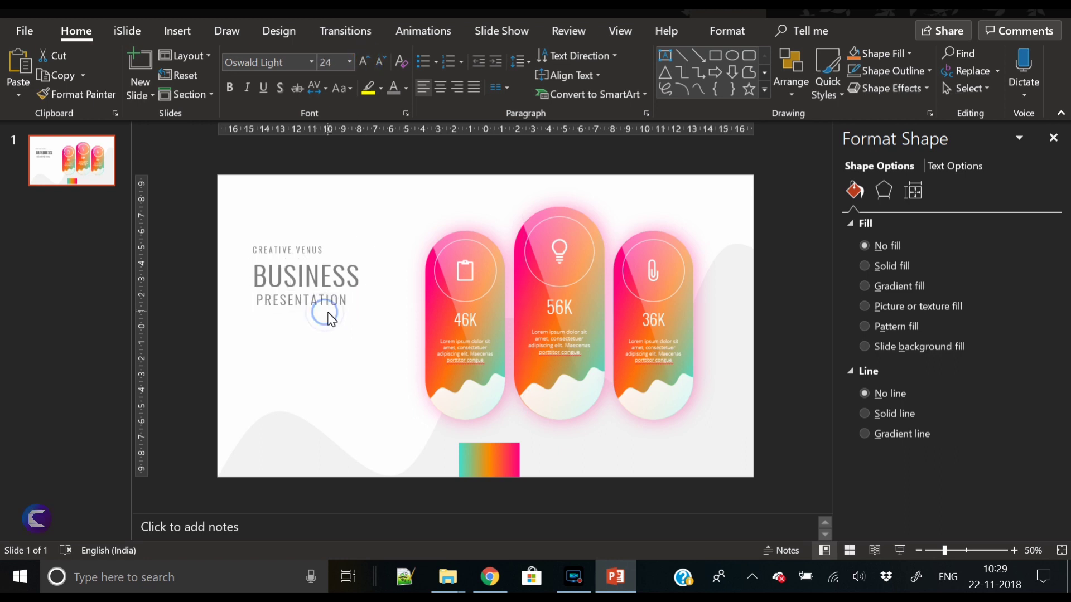
{"action": "left_click_drag", "start_coordinate": [328, 314], "coordinate": [325, 313]}
Step: Nudge BUSINESS and PRESENTATION left to line up, raising PRESENTATION closer to BUSINESS
{"action": "left_click", "coordinate": [286, 272]}
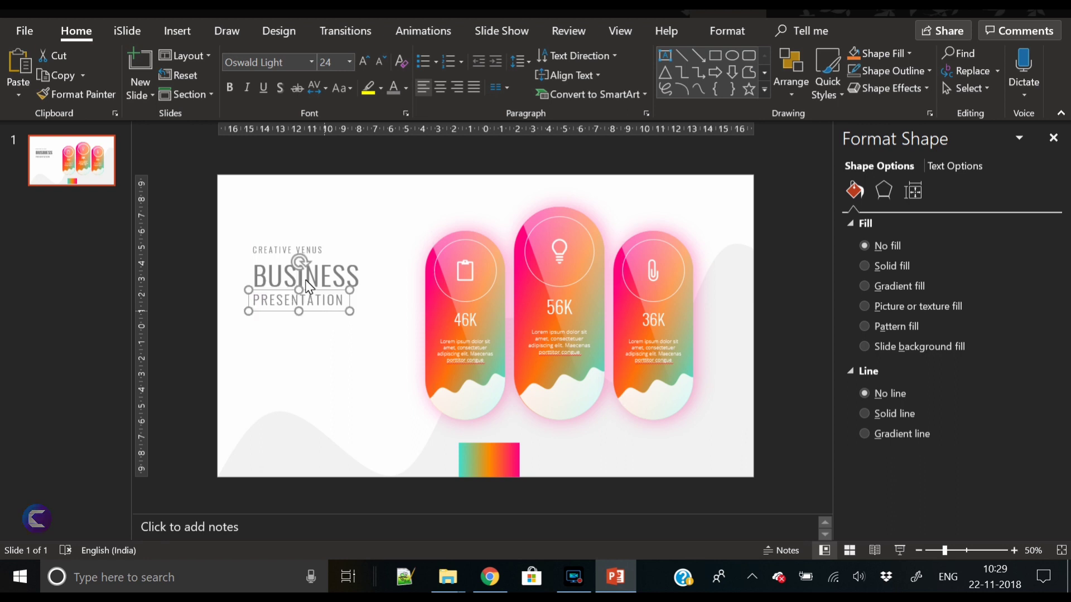
{"action": "left_click", "coordinate": [283, 256]}
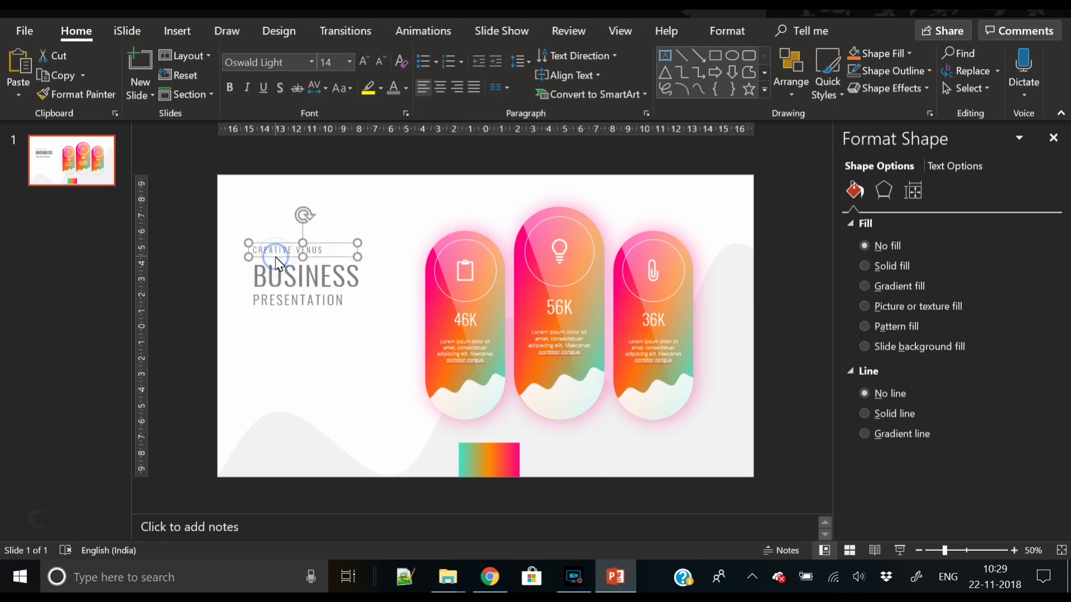
{"action": "left_click", "coordinate": [272, 266]}
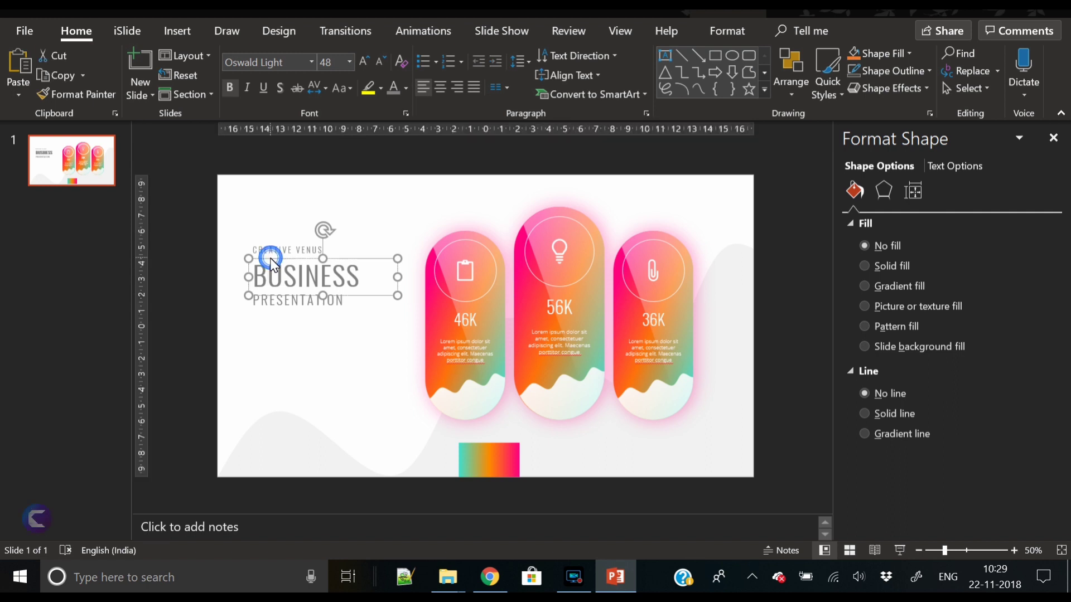
{"action": "key", "text": "ctrl+Left"}
{"action": "key", "text": "ctrl+Left"}
{"action": "key", "text": "ctrl+Left"}
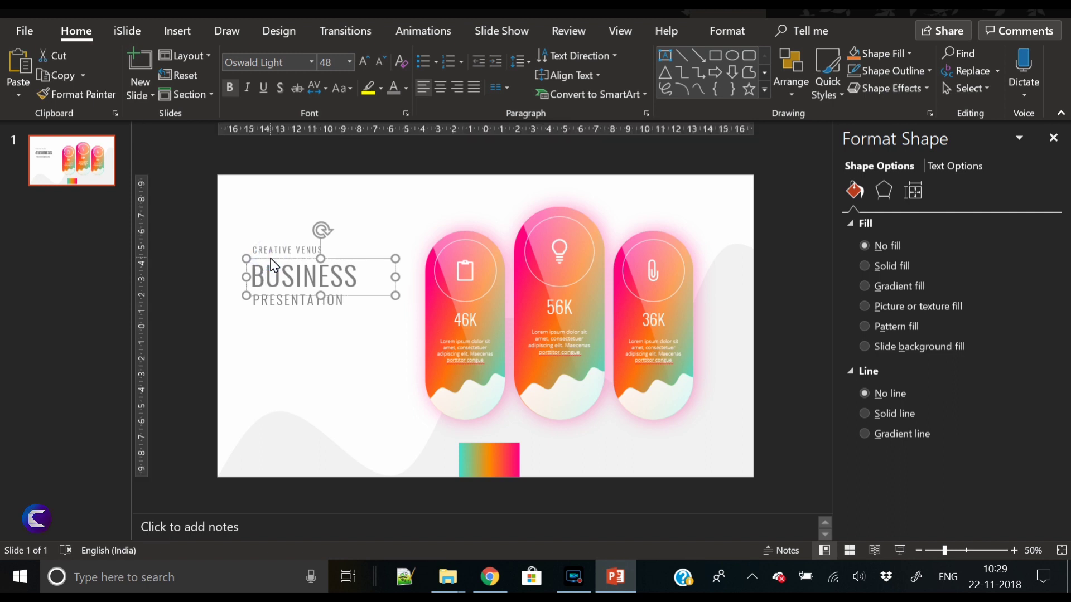
{"action": "left_click", "coordinate": [274, 312]}
{"action": "key", "text": "ctrl+Left"}
{"action": "key", "text": "ctrl+Left"}
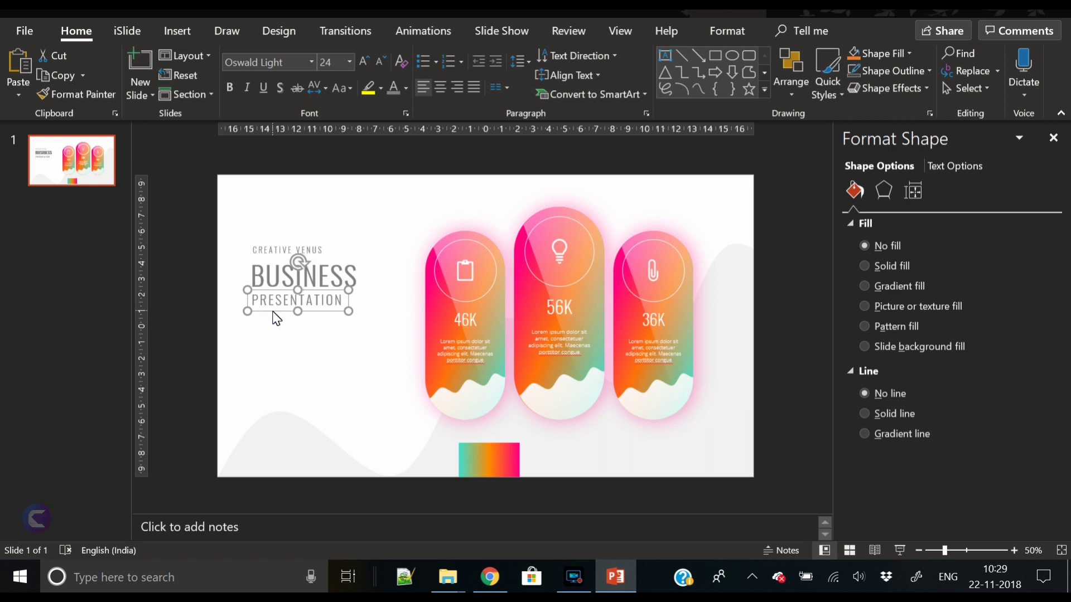
{"action": "key", "text": "ctrl+Up"}
{"action": "key", "text": "ctrl+Up"}
{"action": "key", "text": "ctrl+Up"}
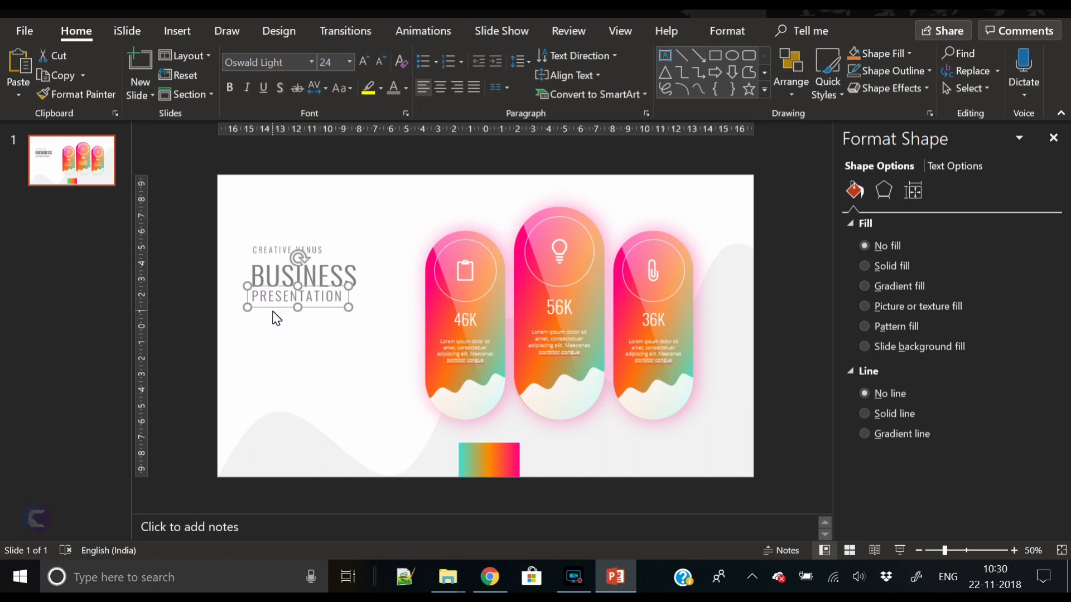
Step: Give PRESENTATION Very Loose letter spacing and enlarge BUSINESS to 54 pt
{"action": "left_click", "coordinate": [318, 88]}
{"action": "left_click", "coordinate": [326, 175]}
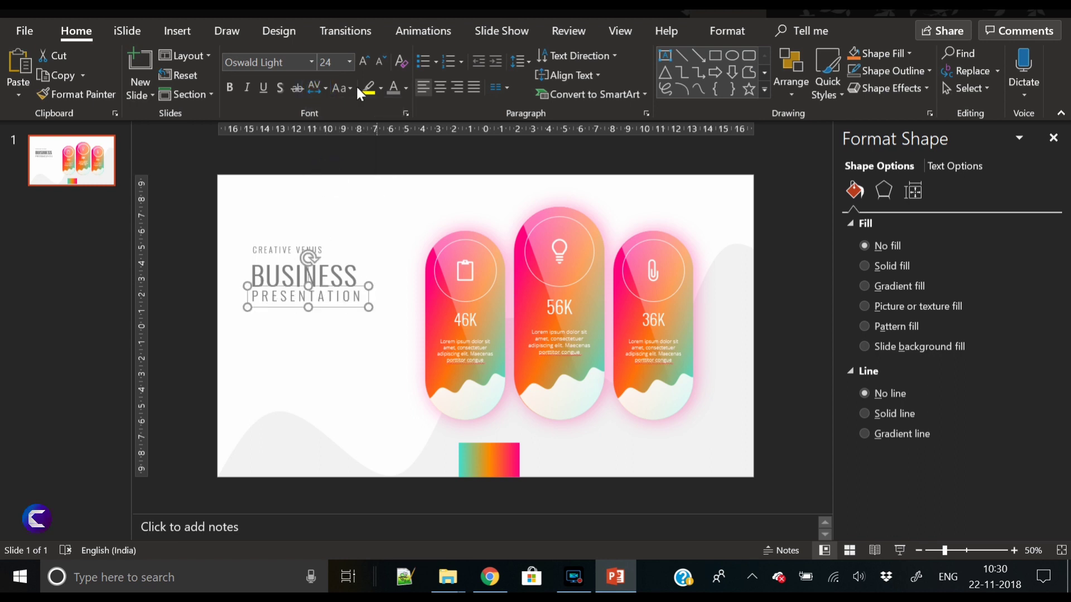
{"action": "left_click", "coordinate": [341, 265]}
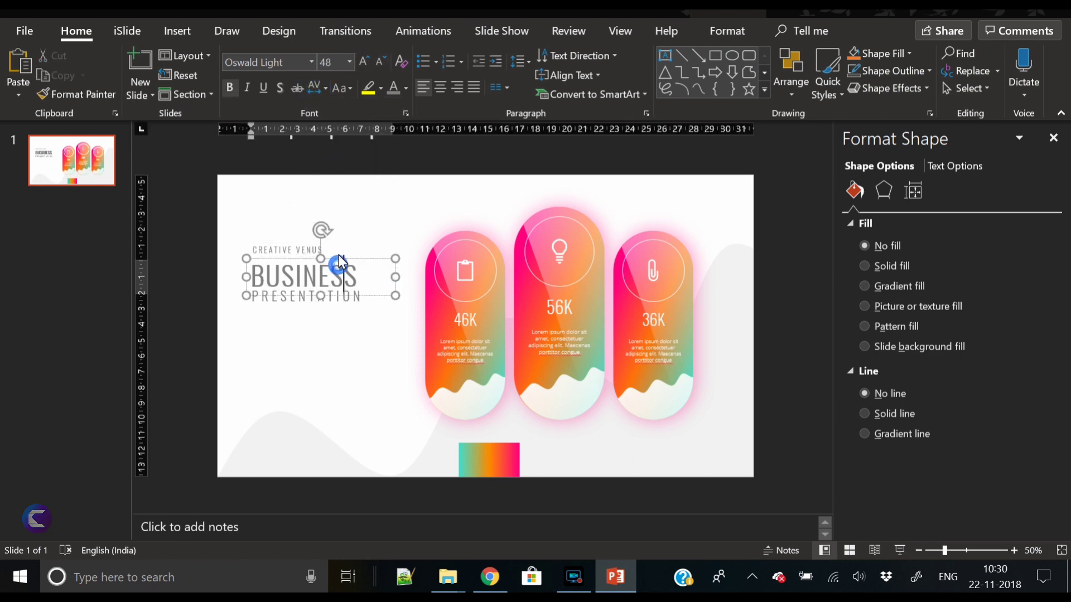
{"action": "left_click", "coordinate": [338, 259]}
{"action": "left_click", "coordinate": [360, 58]}
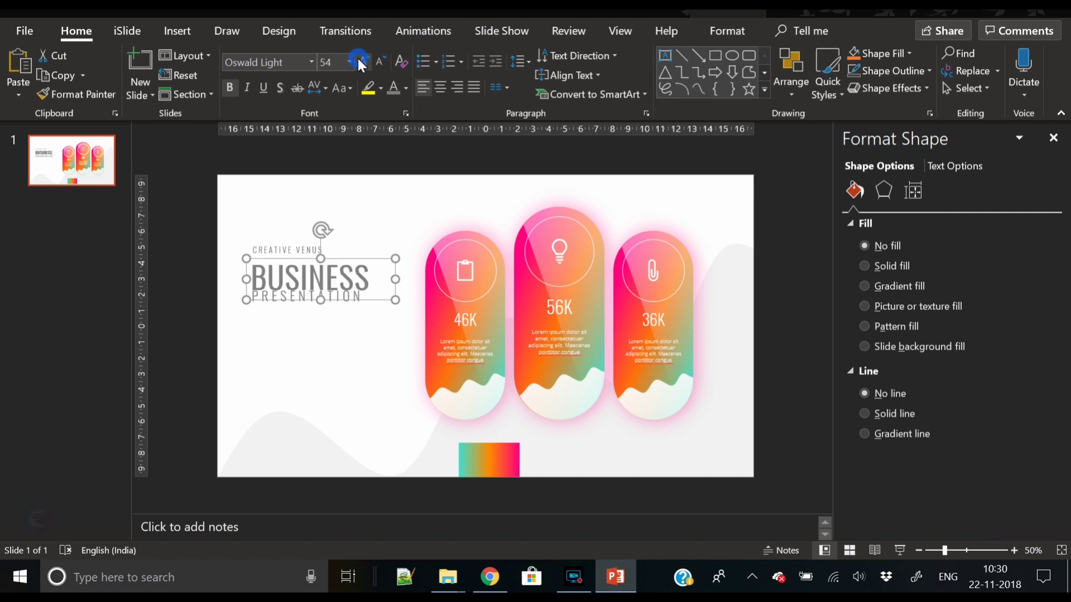
{"action": "left_click", "coordinate": [335, 305]}
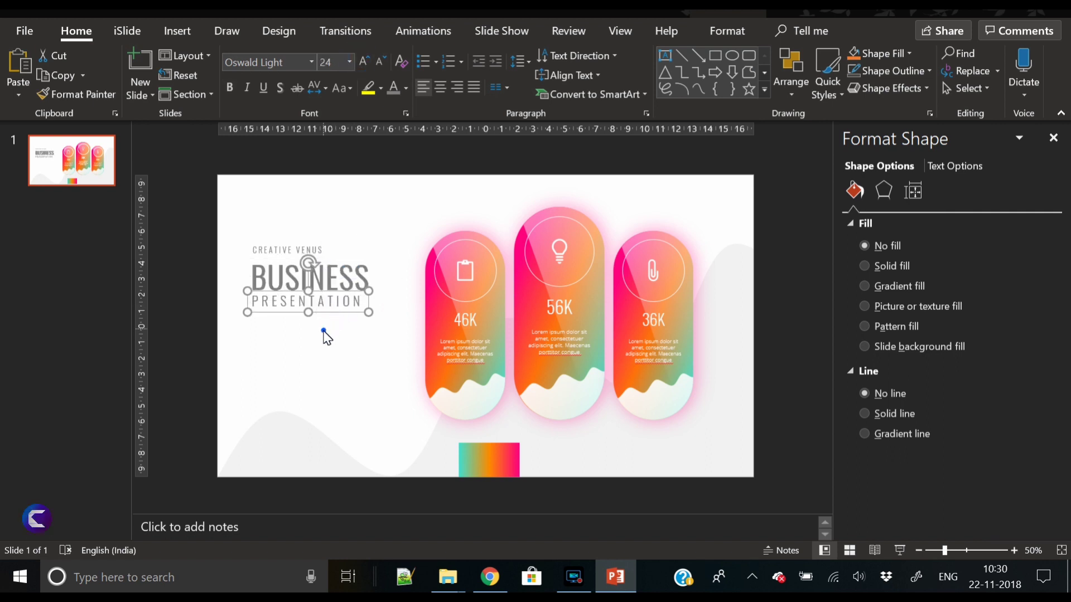
{"action": "left_click", "coordinate": [323, 331]}
{"action": "double_click", "coordinate": [337, 273]}
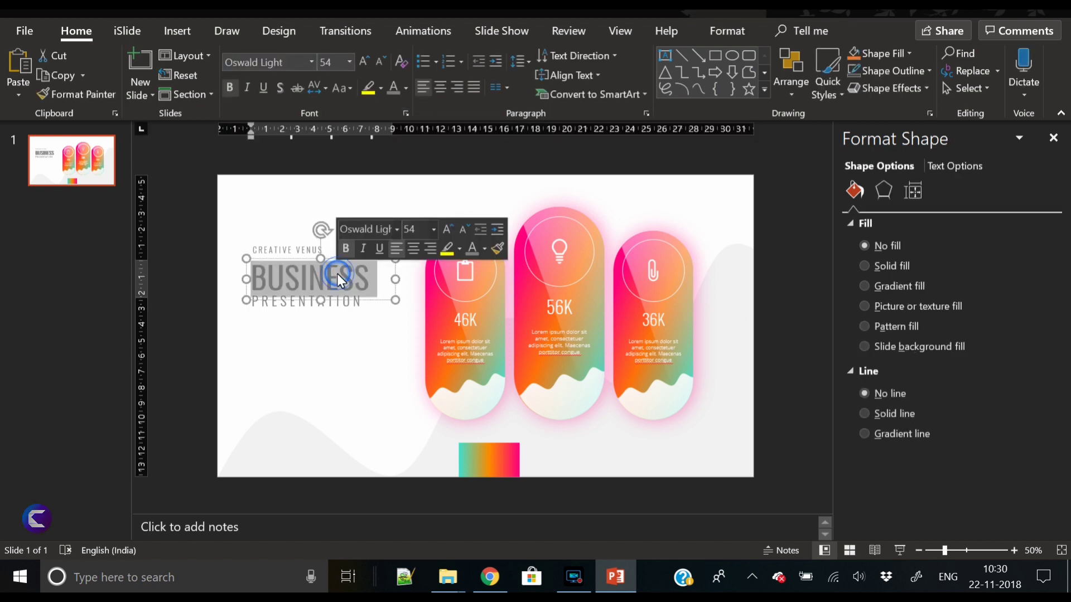
Step: Give the BUSINESS text a three-stop gradient fill, sampling teal from the slide for the first stop
{"action": "left_click", "coordinate": [955, 173]}
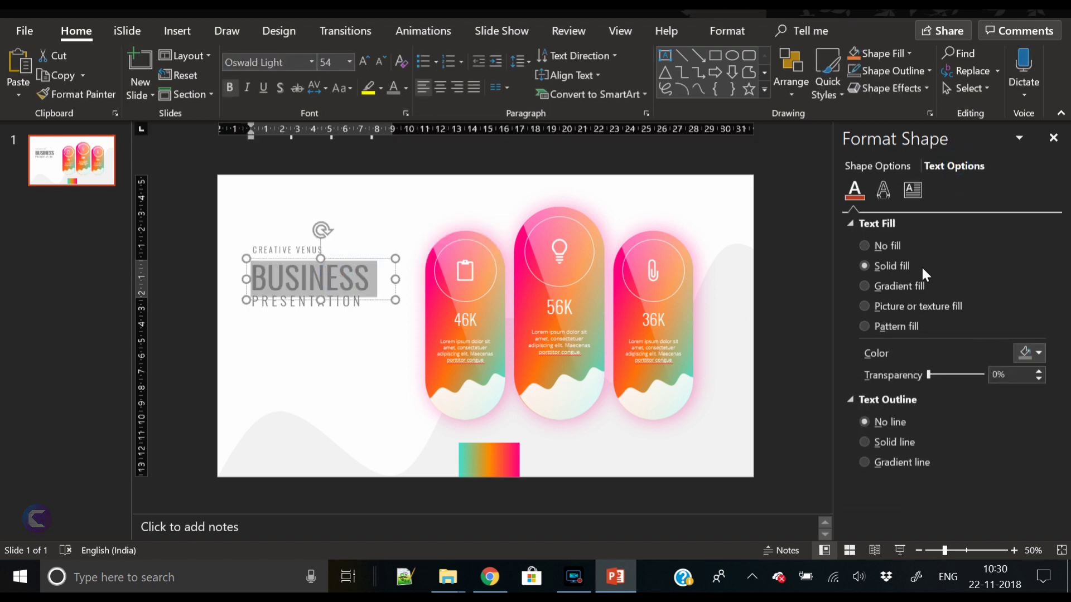
{"action": "left_click", "coordinate": [901, 285]}
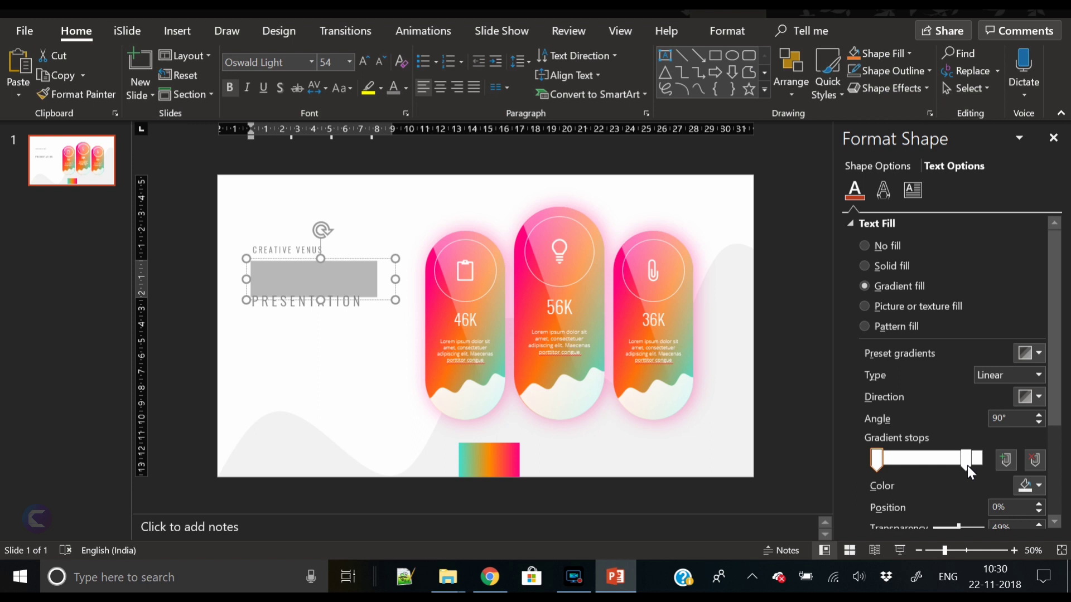
{"action": "left_click_drag", "start_coordinate": [967, 466], "coordinate": [1006, 464]}
{"action": "left_click", "coordinate": [928, 461]}
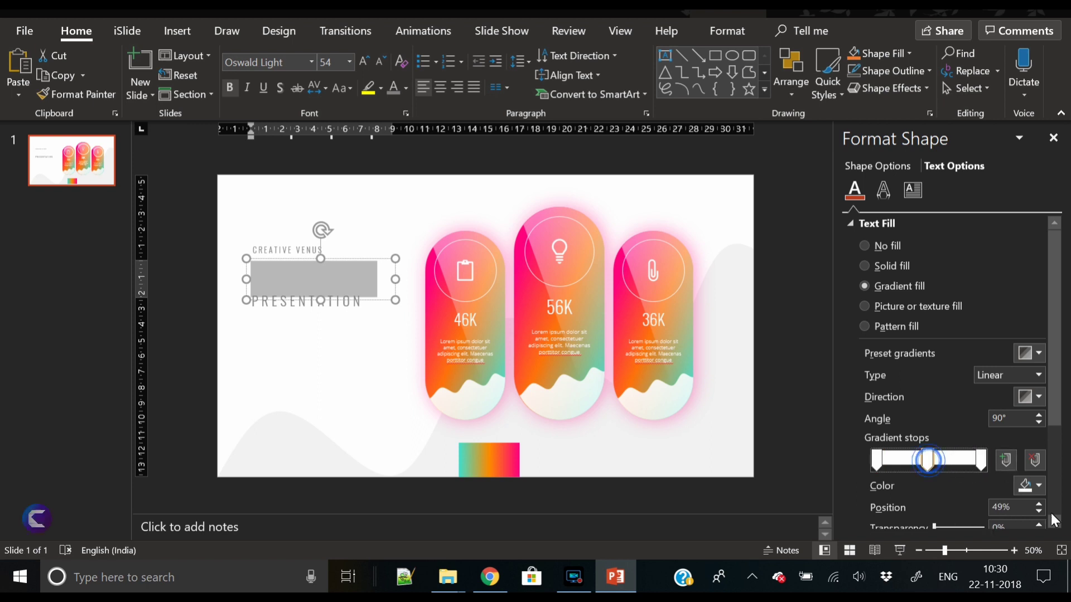
{"action": "left_click", "coordinate": [876, 462]}
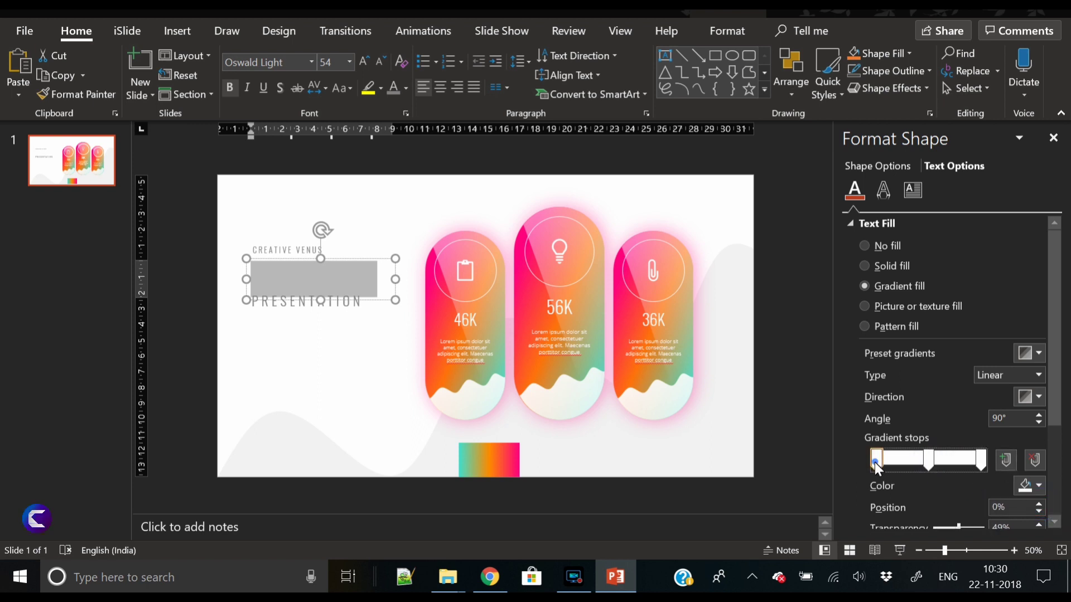
{"action": "left_click", "coordinate": [1035, 491]}
{"action": "left_click", "coordinate": [956, 466]}
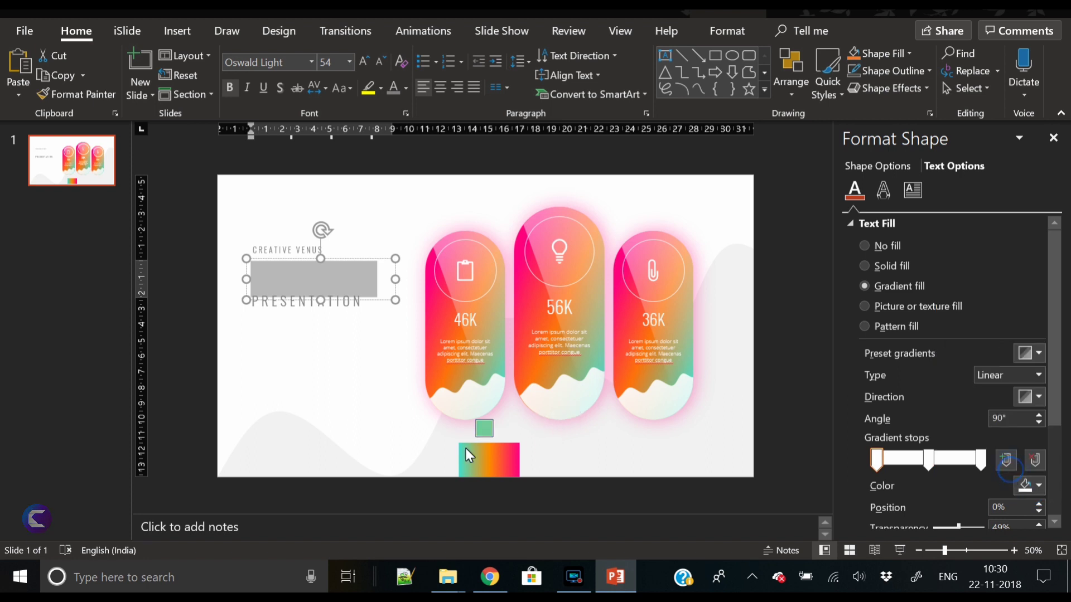
{"action": "left_click", "coordinate": [461, 462]}
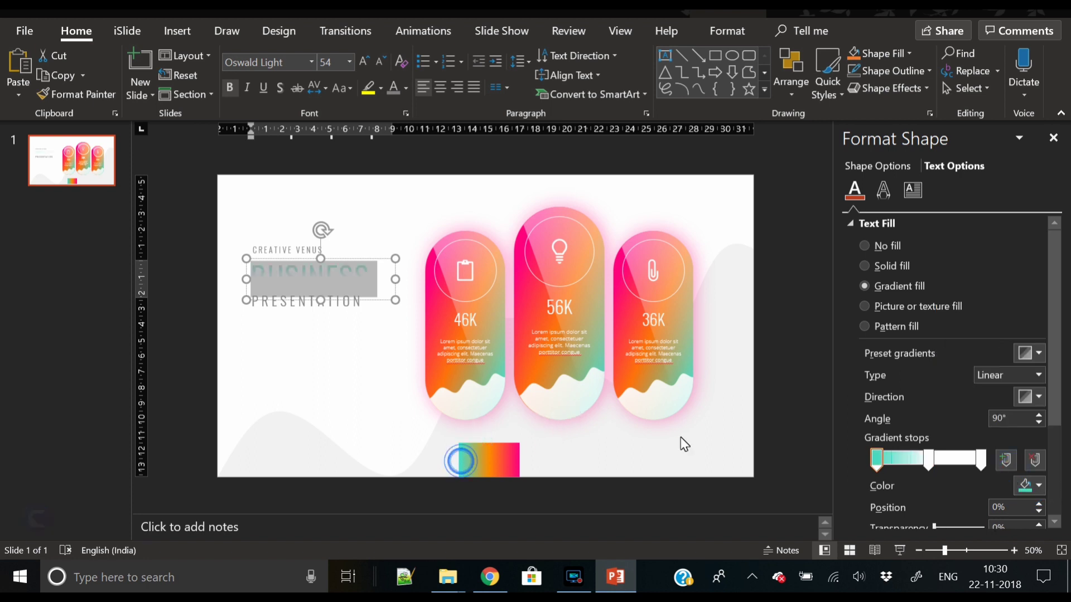
Step: Sample orange for the middle gradient stop and pink for the last stop from the slide
{"action": "left_click", "coordinate": [928, 460]}
{"action": "left_click", "coordinate": [1035, 486]}
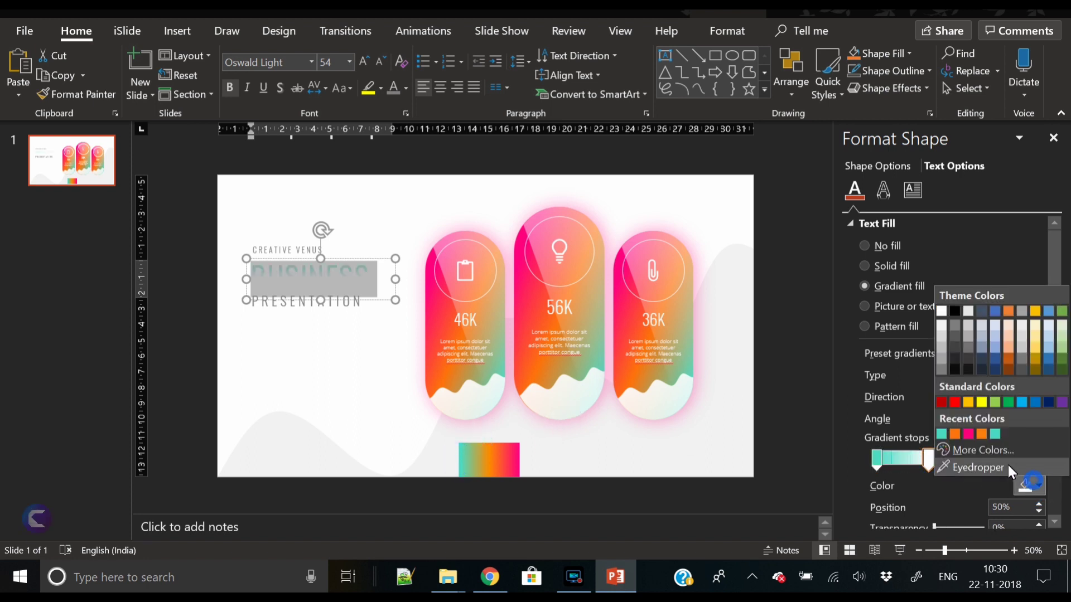
{"action": "left_click", "coordinate": [1008, 468]}
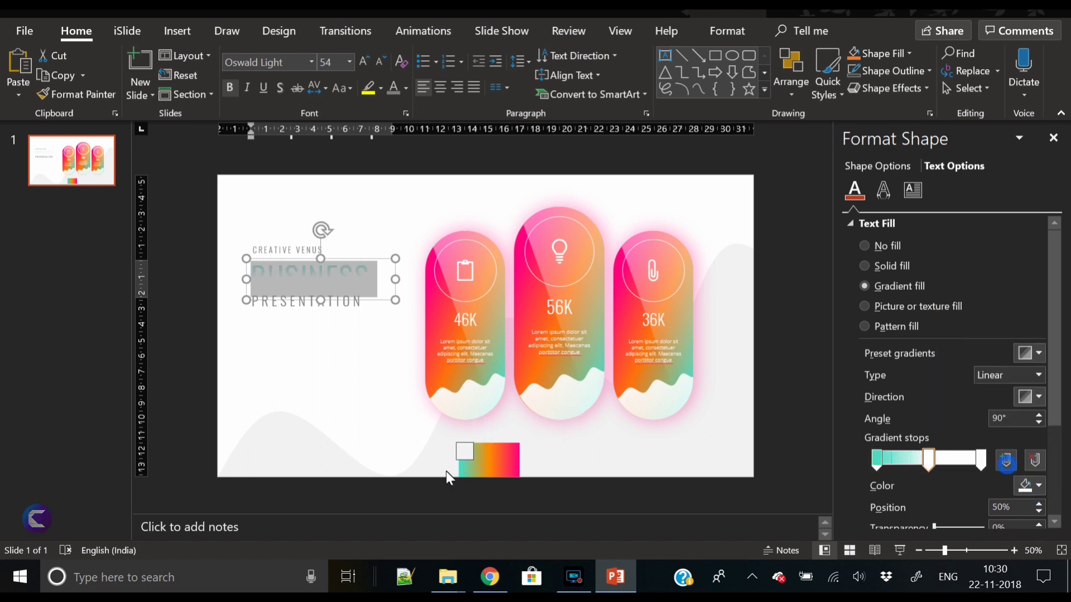
{"action": "left_click", "coordinate": [490, 465]}
{"action": "left_click", "coordinate": [982, 460]}
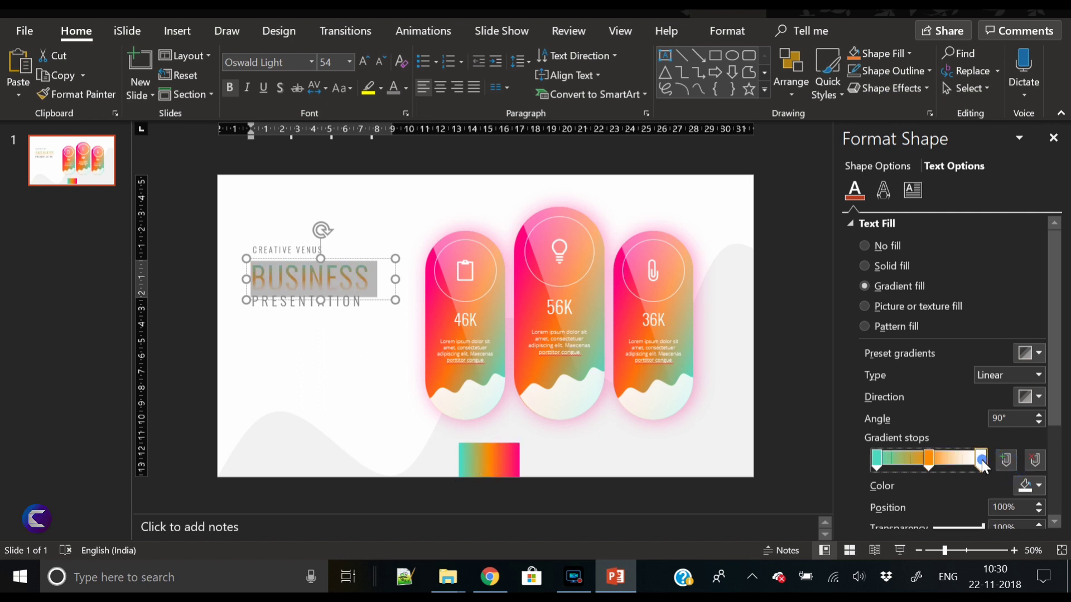
{"action": "left_click", "coordinate": [1035, 485]}
{"action": "left_click", "coordinate": [998, 469]}
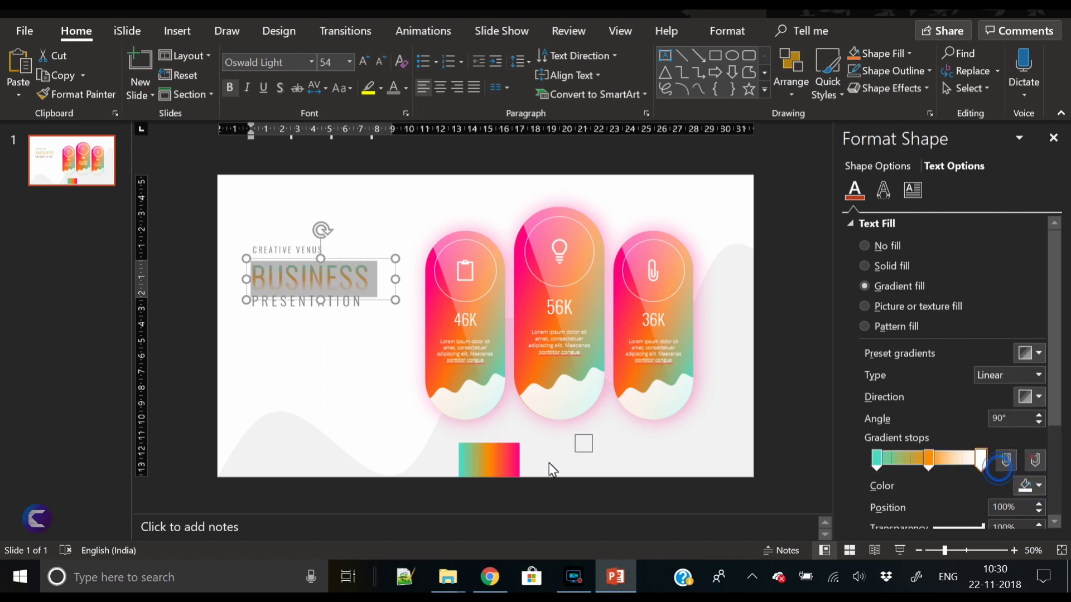
{"action": "left_click", "coordinate": [518, 462]}
Step: Set the heading's gradient direction to a 225° diagonal
{"action": "left_click", "coordinate": [1041, 397]}
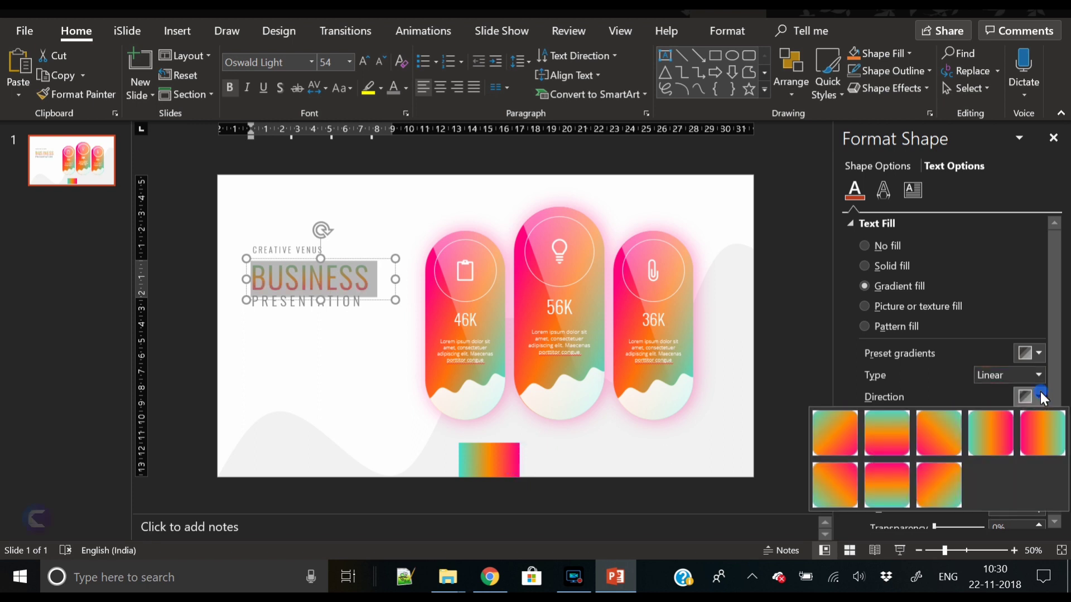
{"action": "left_click", "coordinate": [928, 494]}
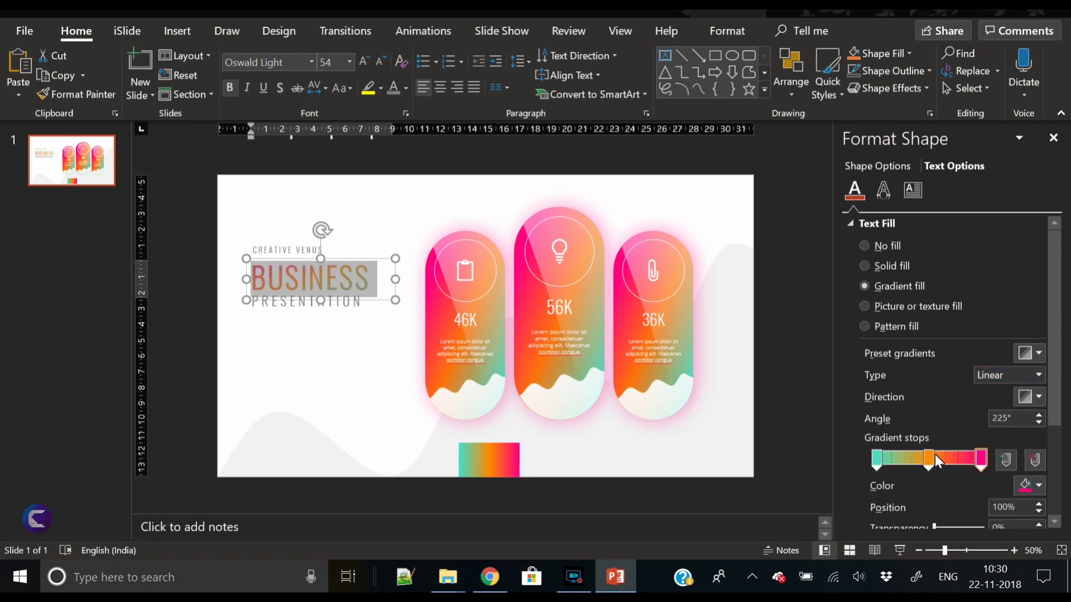
{"action": "left_click", "coordinate": [685, 472]}
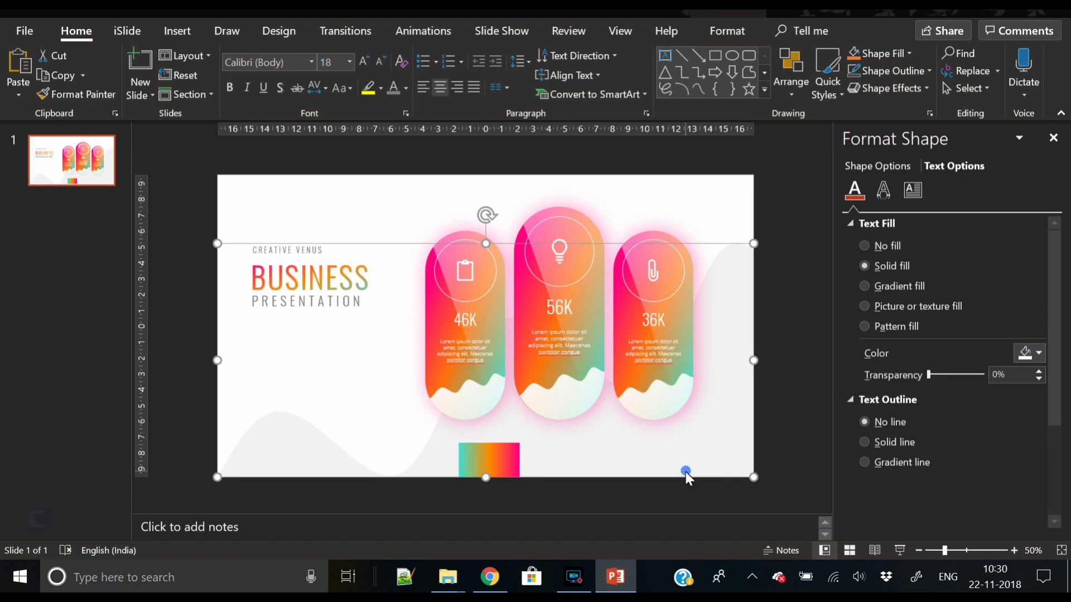
Step: Delete the gradient swatch and add a text box below PRESENTATION filled with =LOREM() text
{"action": "left_click", "coordinate": [503, 465]}
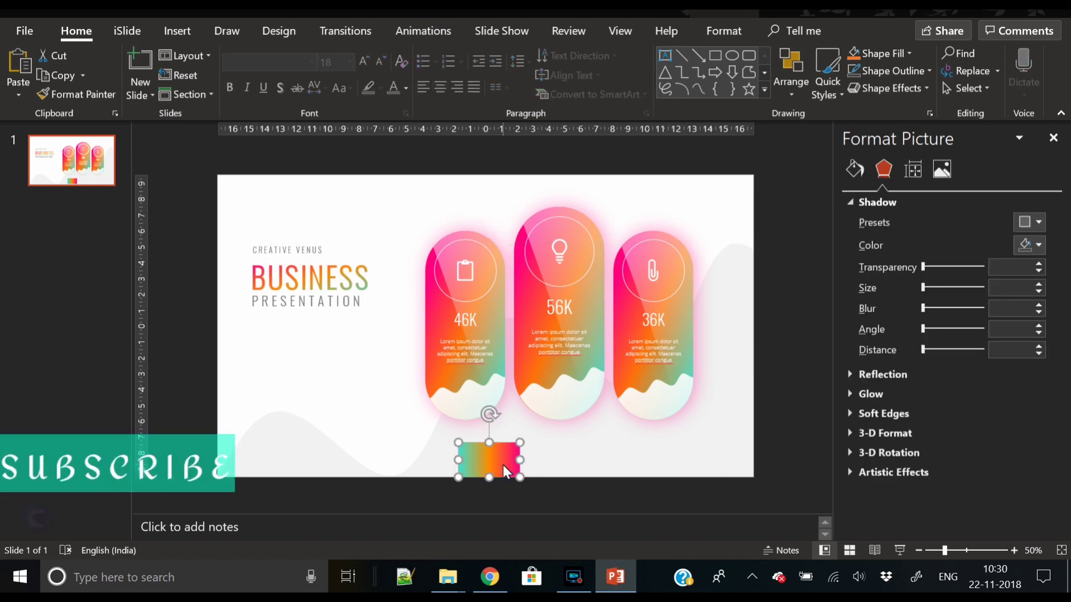
{"action": "key", "text": "Delete"}
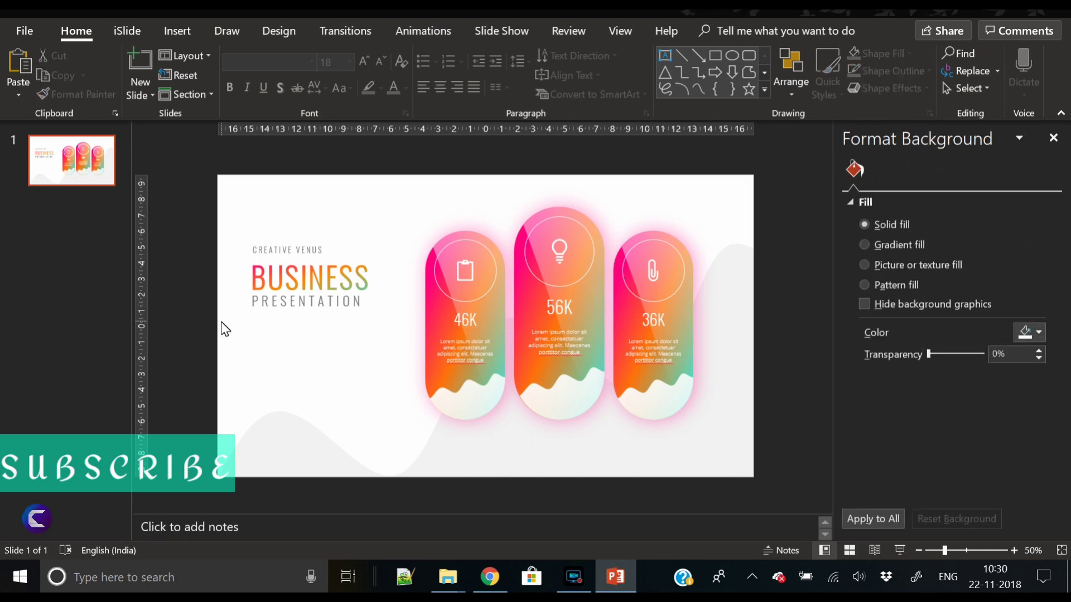
{"action": "left_click", "coordinate": [188, 38]}
{"action": "left_click", "coordinate": [607, 83]}
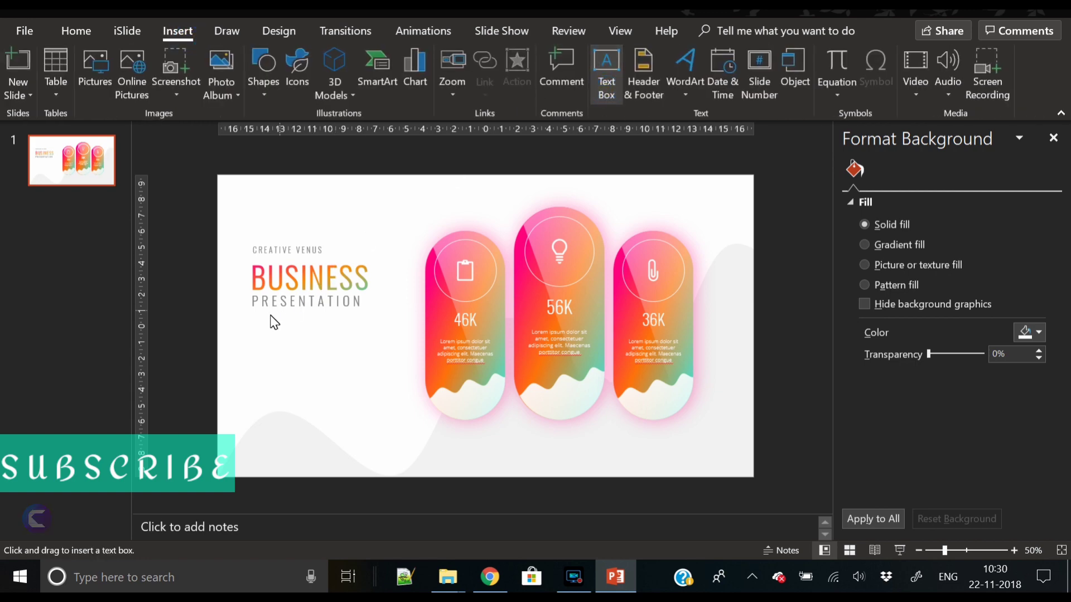
{"action": "left_click_drag", "start_coordinate": [254, 327], "coordinate": [384, 369]}
{"action": "type", "text": "=LOREM"}
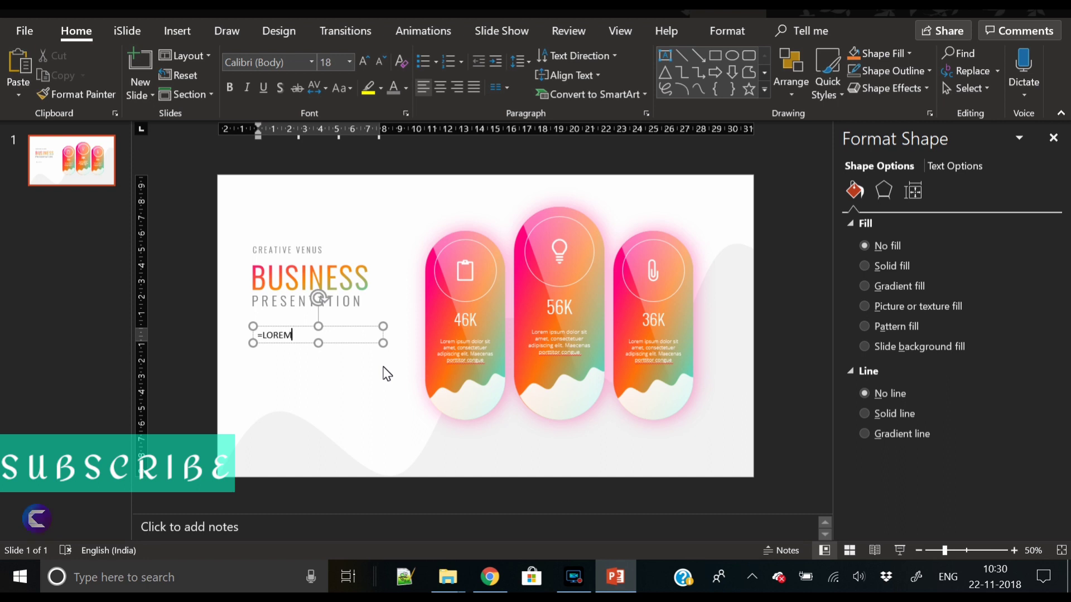
{"action": "type", "text": "()"}
{"action": "key", "text": "Return"}
Step: Set the lorem text to Open Sans Light at 11 pt and remove the empty trailing line
{"action": "key", "text": "ctrl+a"}
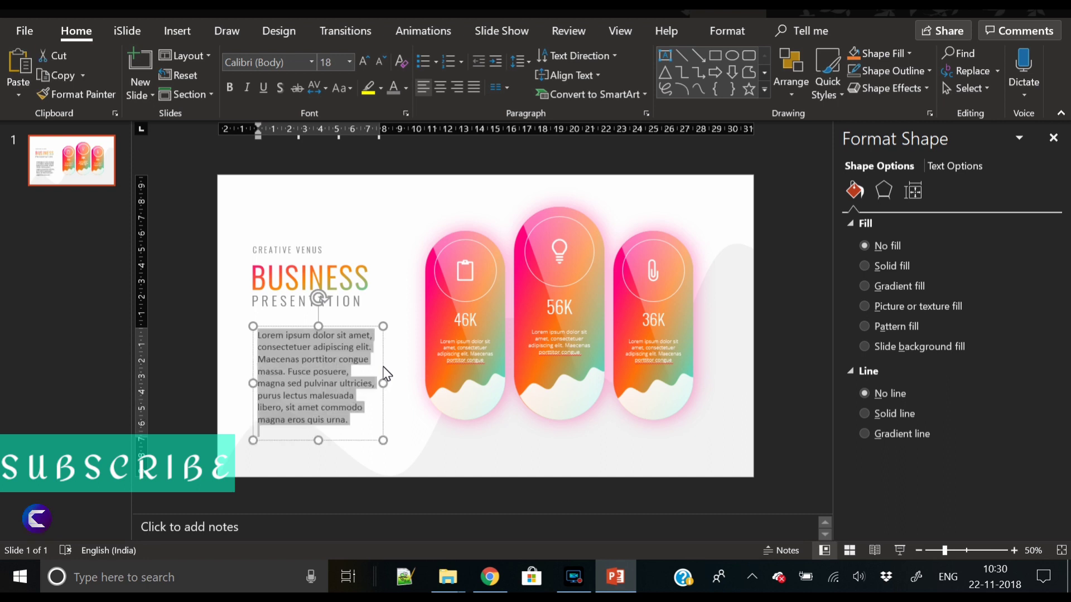
{"action": "left_click", "coordinate": [297, 63]}
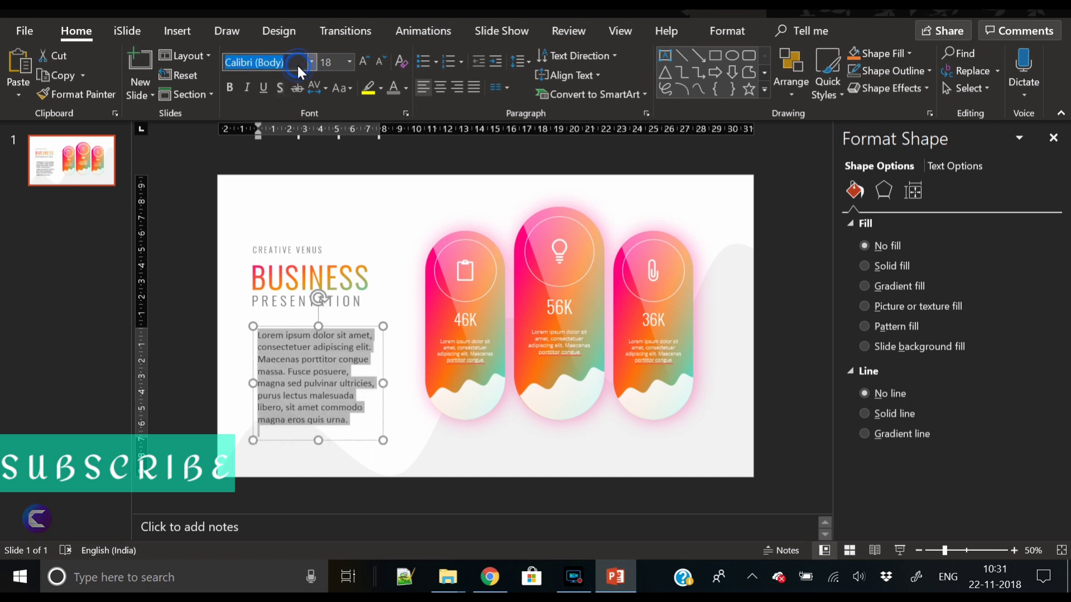
{"action": "type", "text": "Open Sans Light"}
{"action": "key", "text": "Return"}
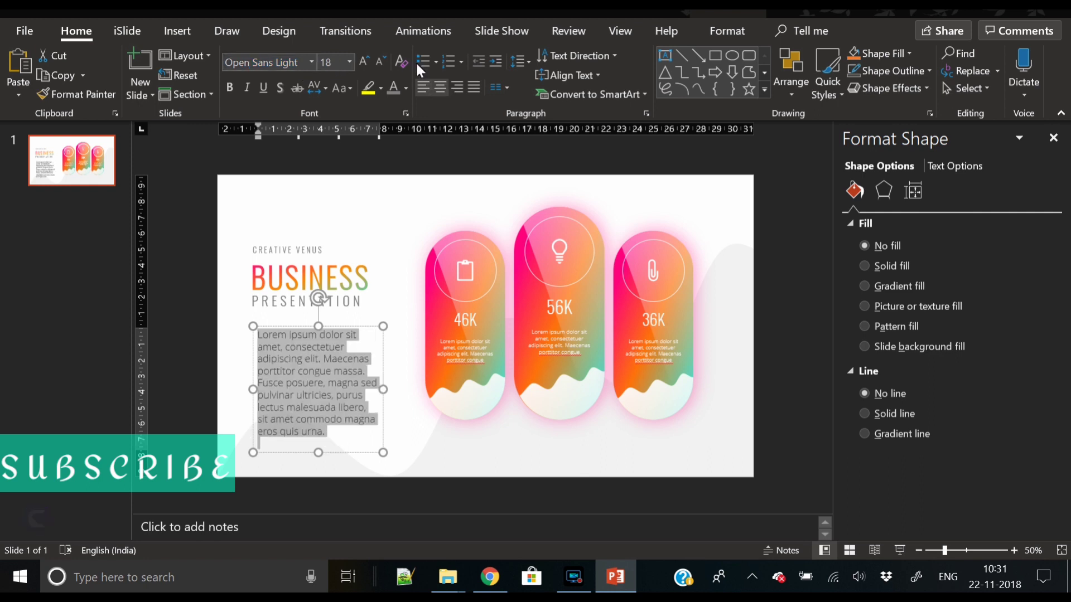
{"action": "left_click", "coordinate": [377, 61]}
{"action": "left_click", "coordinate": [377, 61]}
{"action": "left_click", "coordinate": [377, 61]}
{"action": "left_click", "coordinate": [377, 61]}
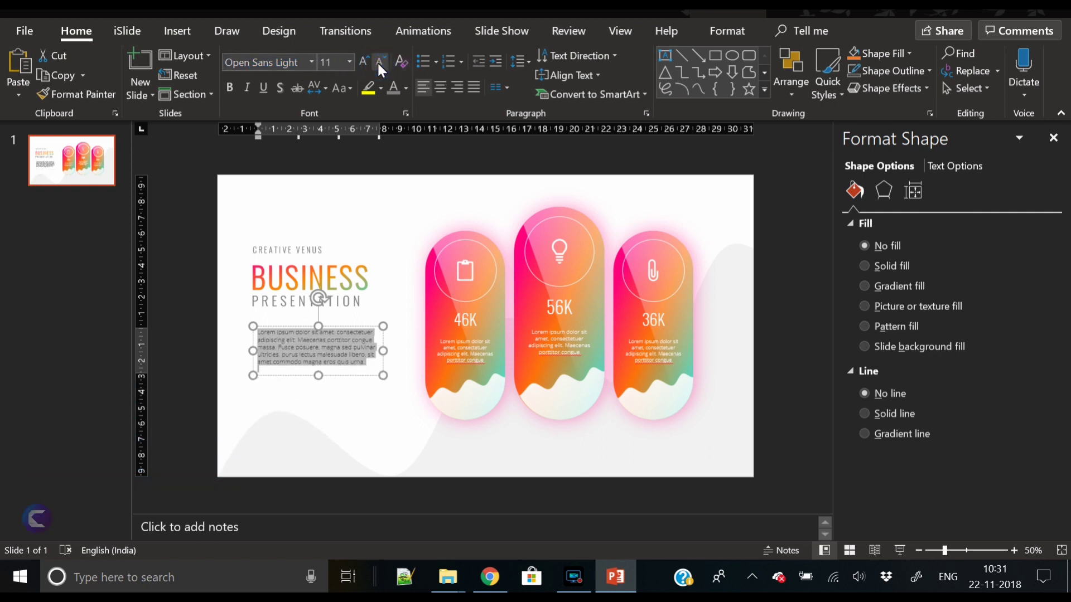
{"action": "left_click", "coordinate": [278, 370]}
{"action": "key", "text": "BackSpace"}
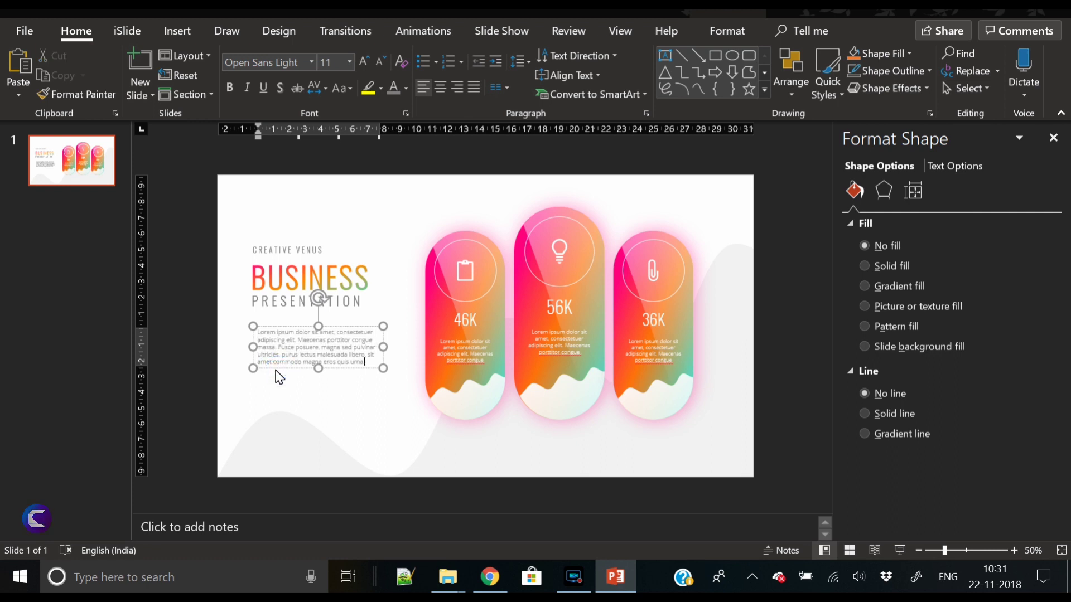
Step: Justify the paragraph at 9 pt and align the text box under the heading
{"action": "key", "text": "ctrl+a"}
{"action": "left_click", "coordinate": [479, 85]}
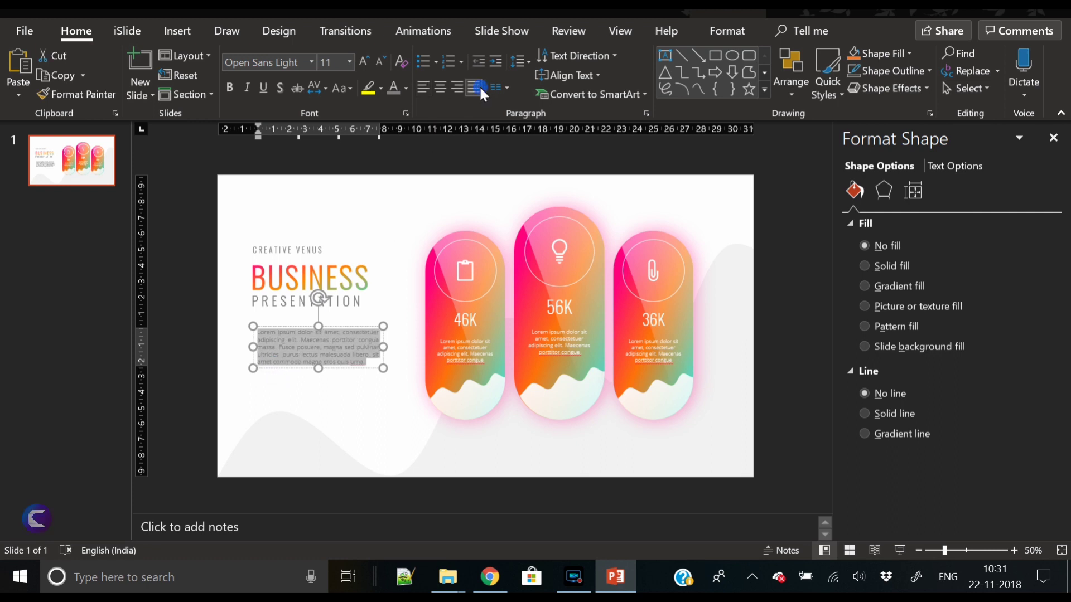
{"action": "left_click", "coordinate": [379, 62]}
{"action": "left_click", "coordinate": [379, 62]}
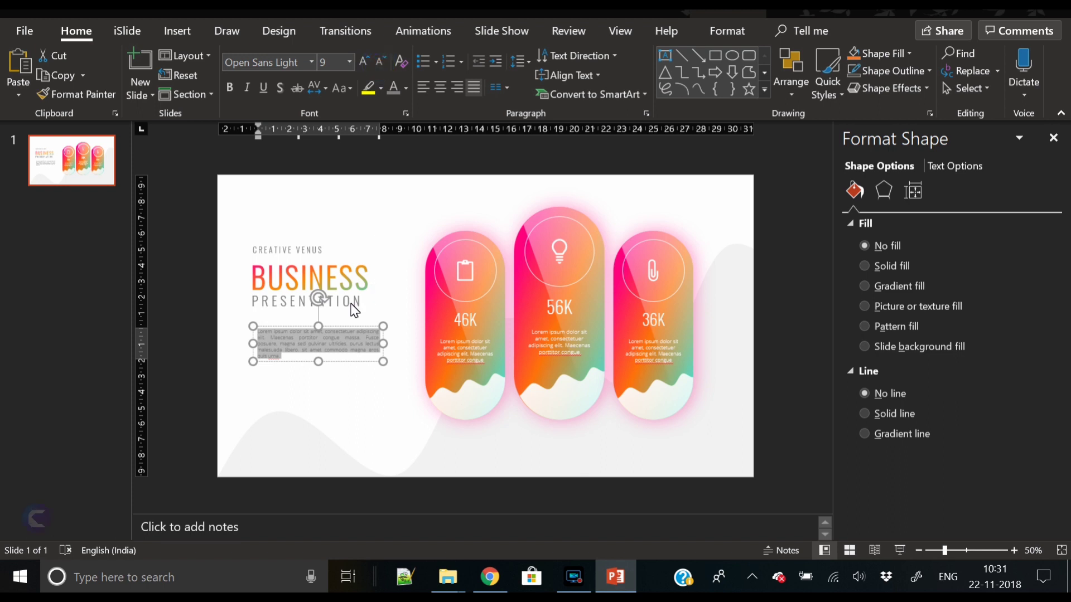
{"action": "left_click_drag", "start_coordinate": [332, 327], "coordinate": [328, 316]}
{"action": "left_click", "coordinate": [382, 64]}
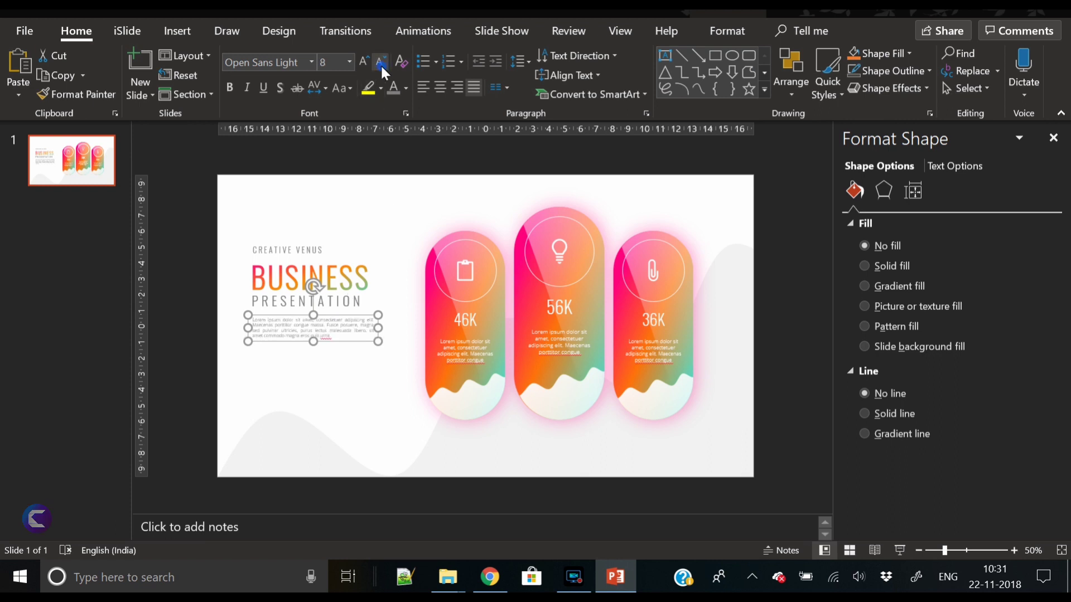
{"action": "left_click", "coordinate": [364, 62]}
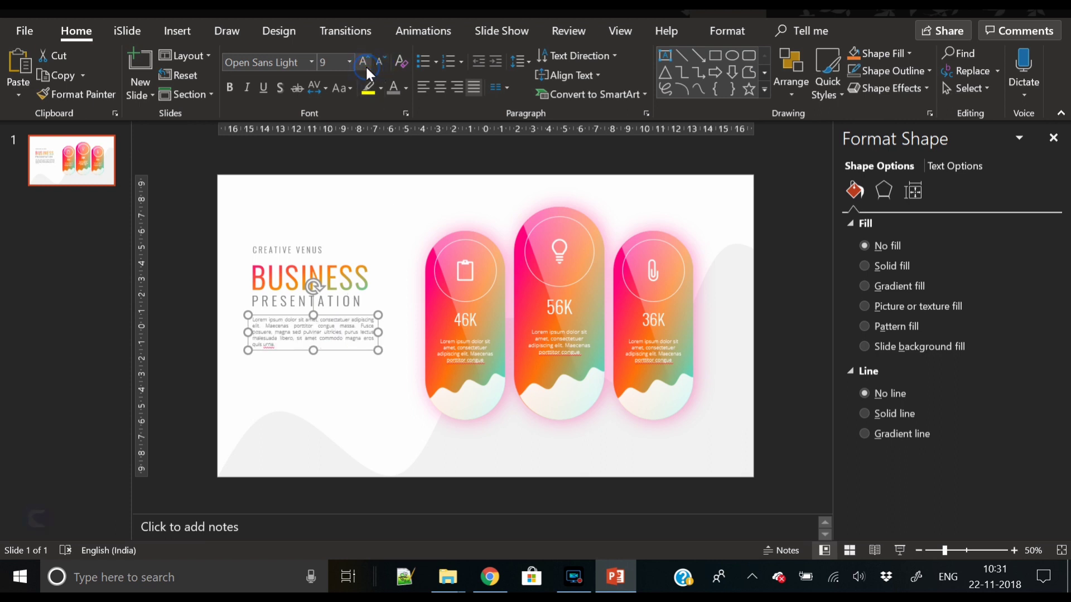
Step: Duplicate the lorem text box and place the copy just below the first paragraph
{"action": "key", "text": "ctrl+v"}
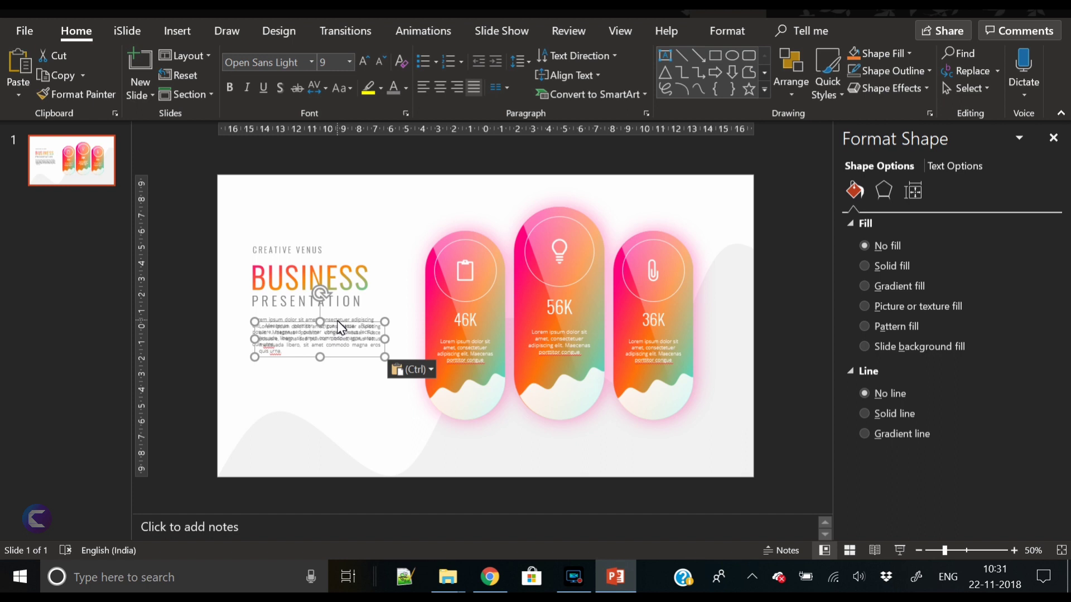
{"action": "left_click_drag", "start_coordinate": [341, 328], "coordinate": [333, 361]}
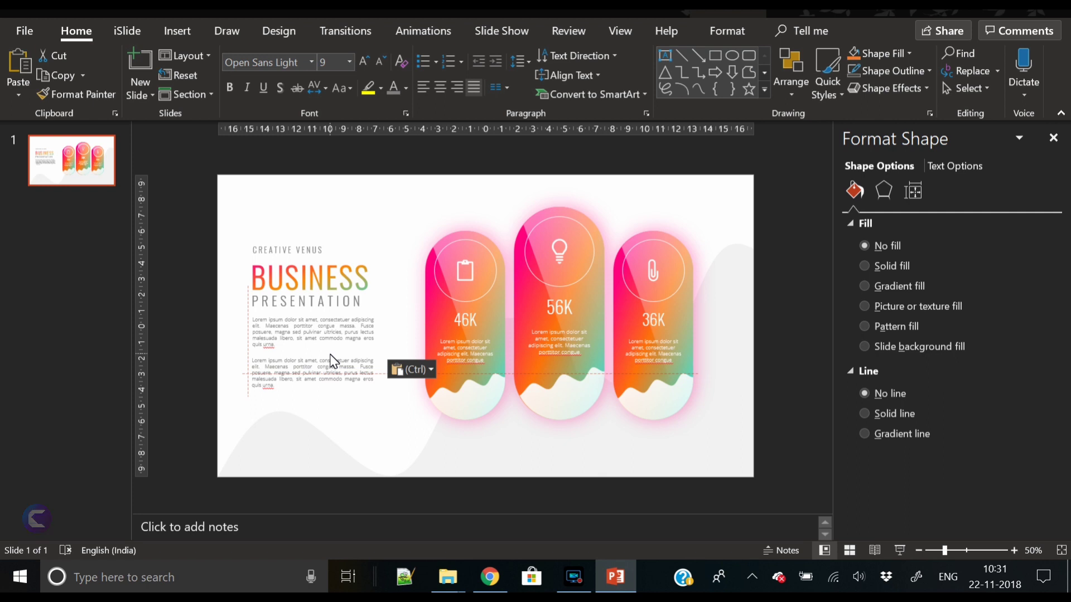
{"action": "left_click_drag", "start_coordinate": [333, 362], "coordinate": [335, 356]}
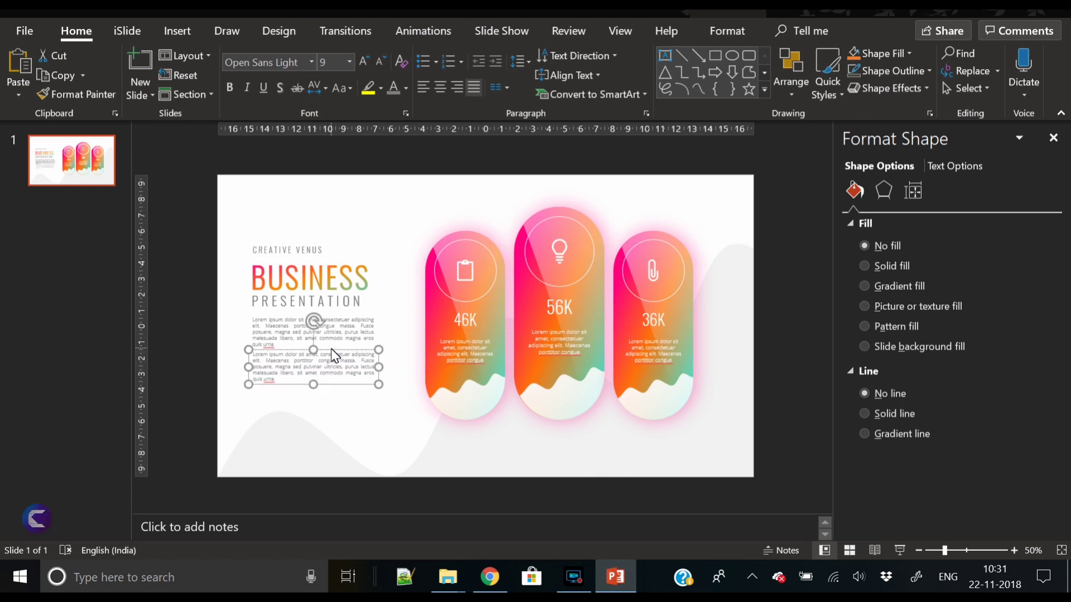
{"action": "left_click", "coordinate": [193, 366]}
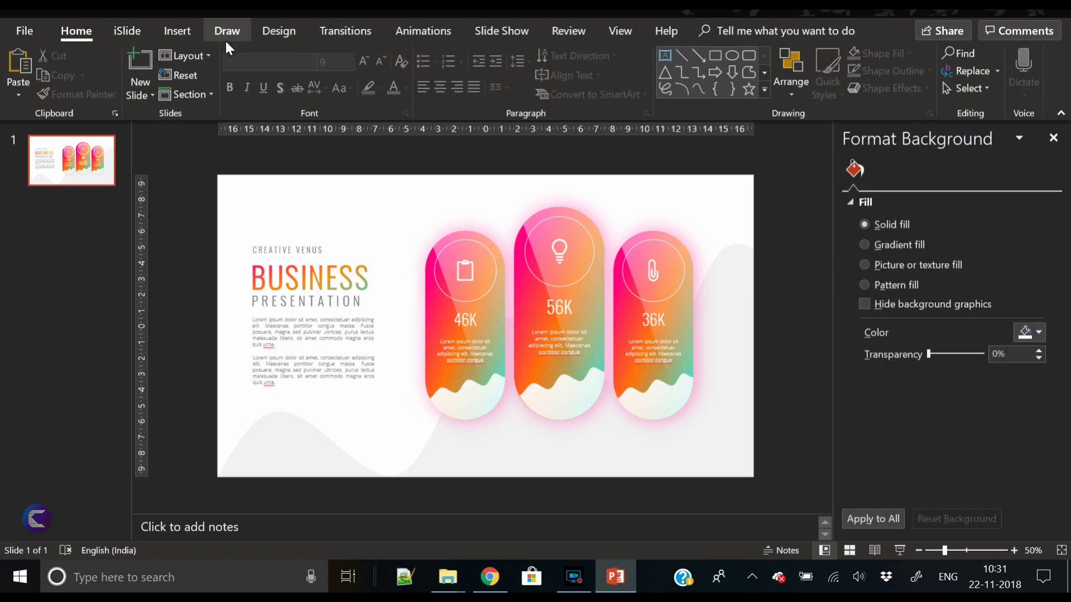
Step: Draw a fully rounded rectangle without outline below the paragraphs, sized 1.5 × 6 cm
{"action": "left_click", "coordinate": [176, 30]}
{"action": "left_click", "coordinate": [272, 93]}
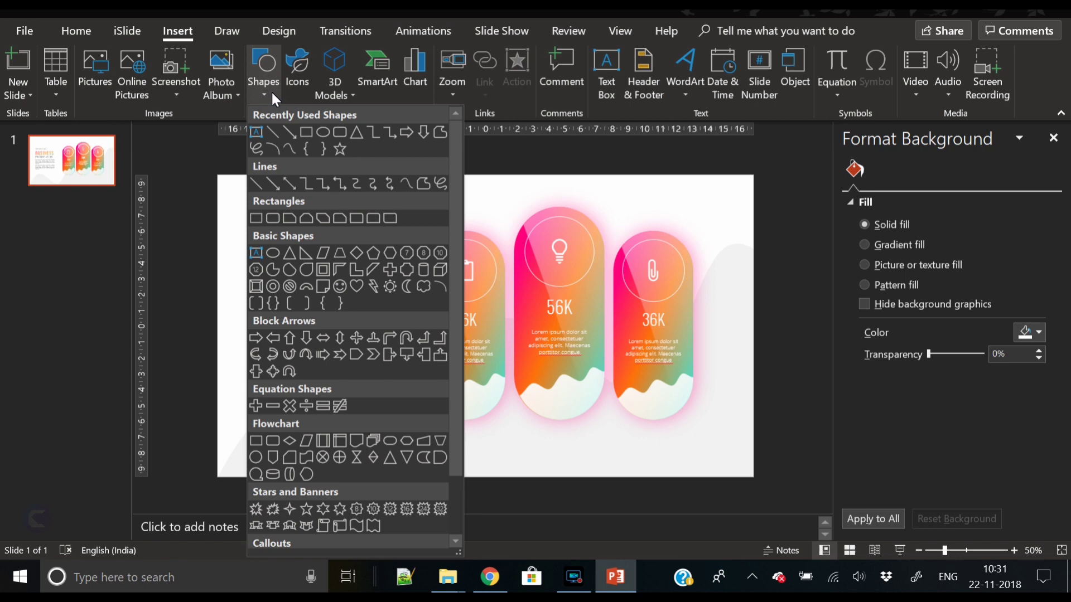
{"action": "left_click", "coordinate": [338, 137]}
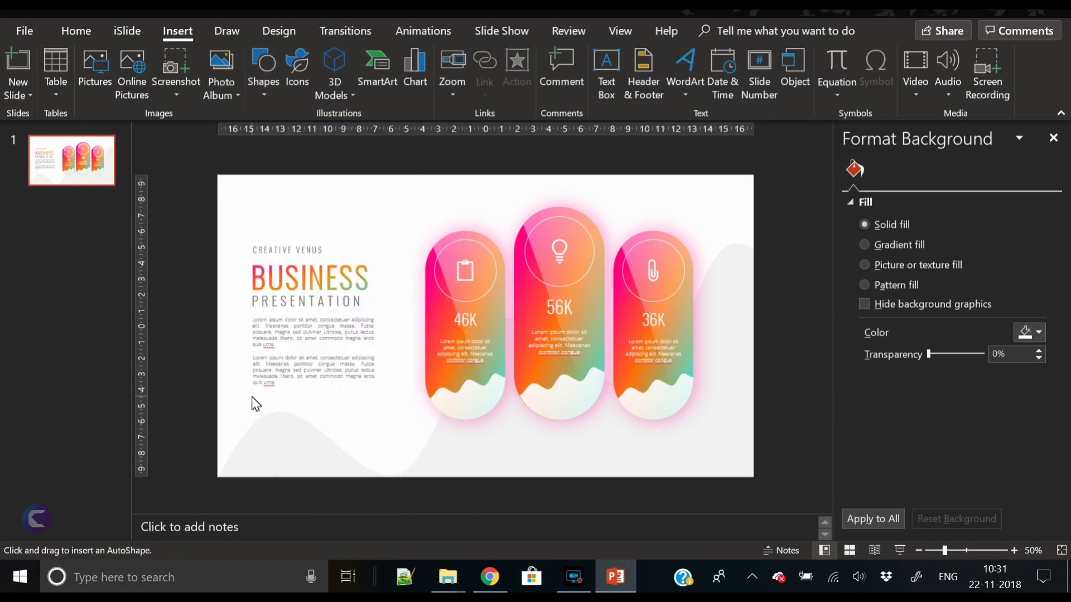
{"action": "left_click_drag", "start_coordinate": [253, 399], "coordinate": [346, 421]}
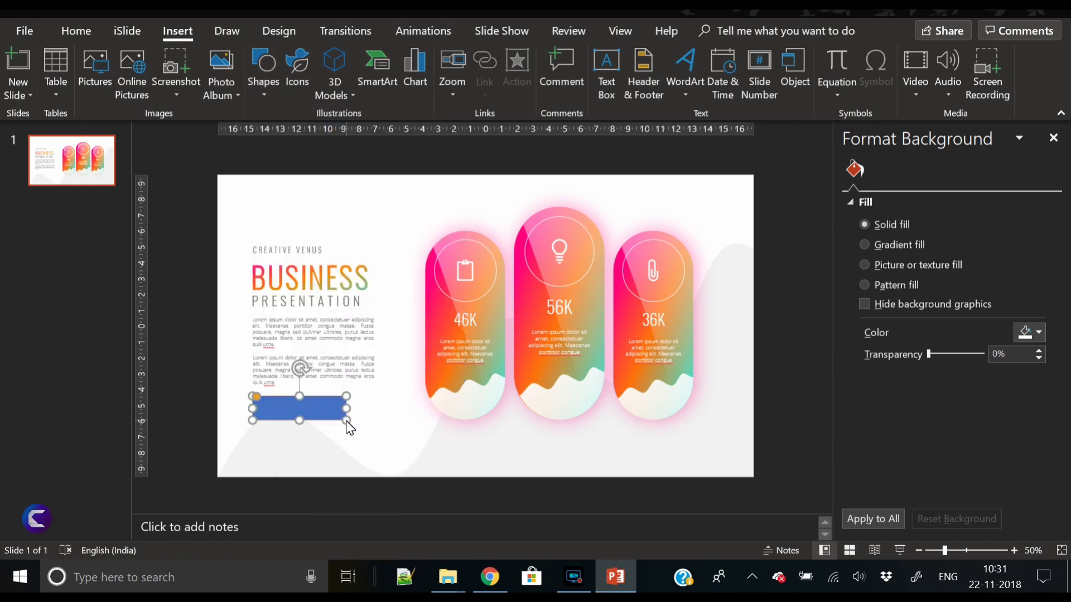
{"action": "left_click_drag", "start_coordinate": [254, 396], "coordinate": [385, 406]}
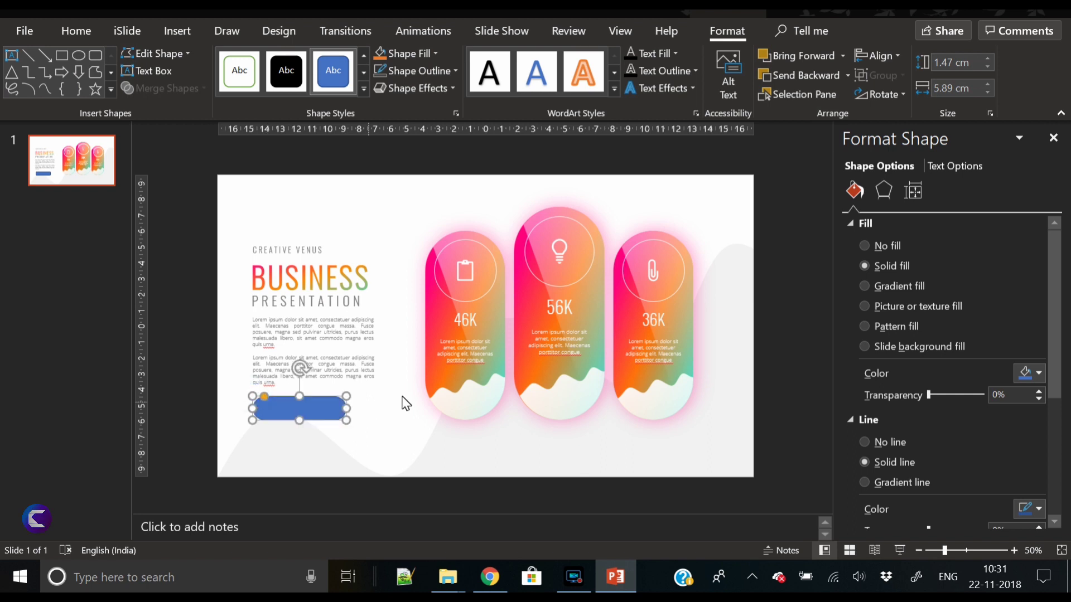
{"action": "left_click", "coordinate": [383, 76]}
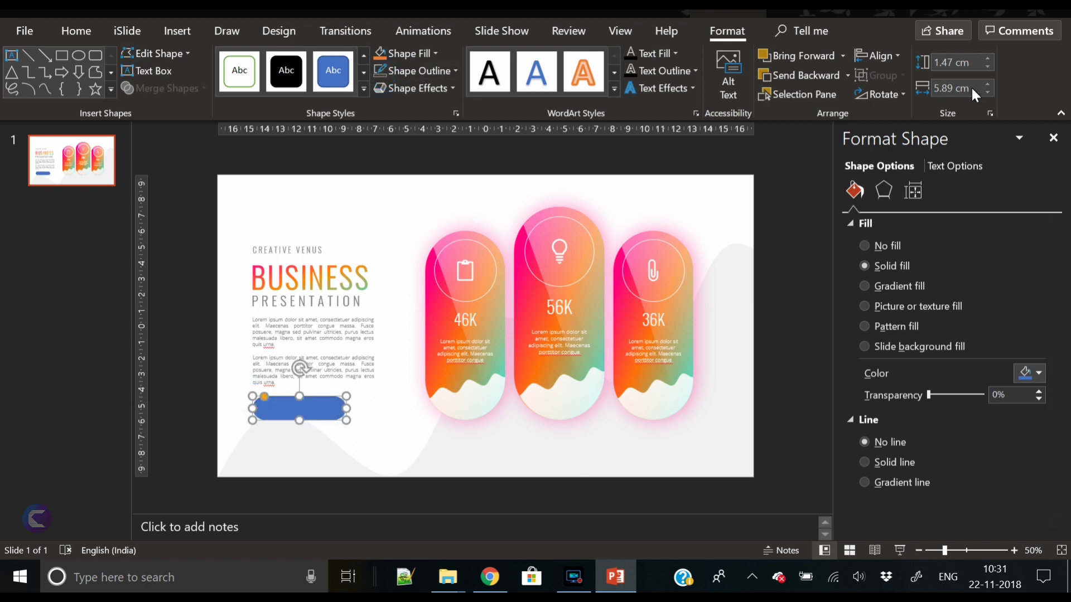
{"action": "left_click", "coordinate": [989, 63]}
{"action": "left_click", "coordinate": [988, 57]}
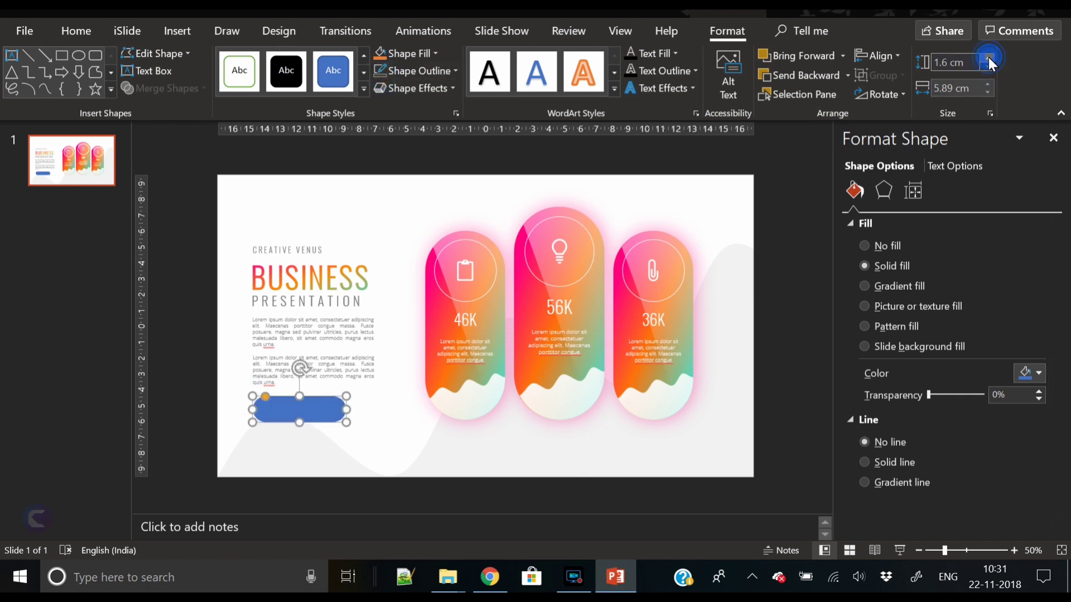
{"action": "left_click", "coordinate": [986, 65]}
{"action": "left_click", "coordinate": [986, 86]}
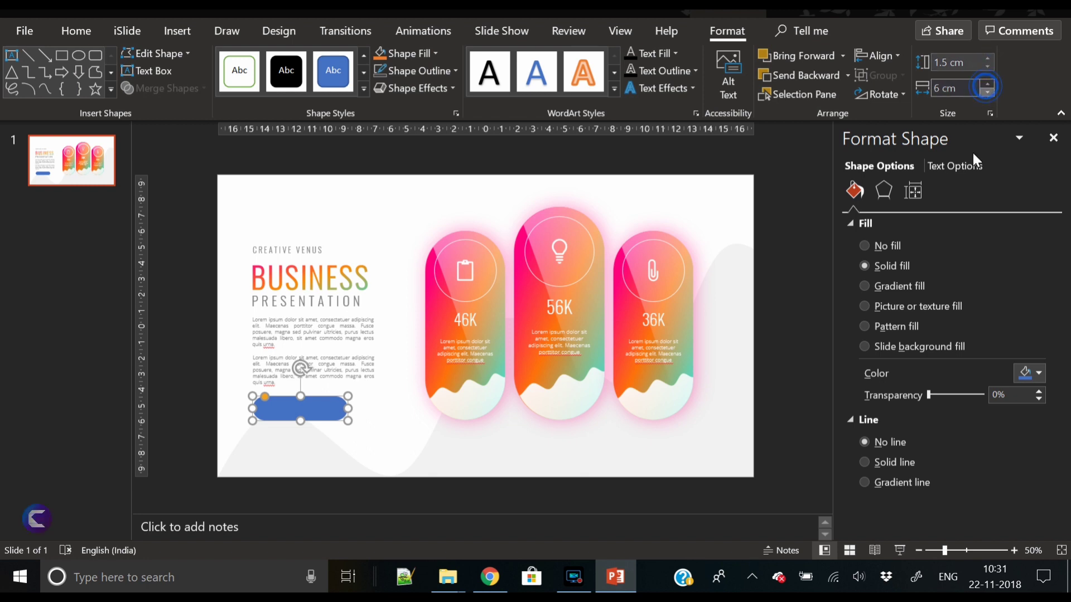
Step: Fill the button with a gradient, removing the teal stops and moving orange to the start
{"action": "left_click", "coordinate": [908, 286]}
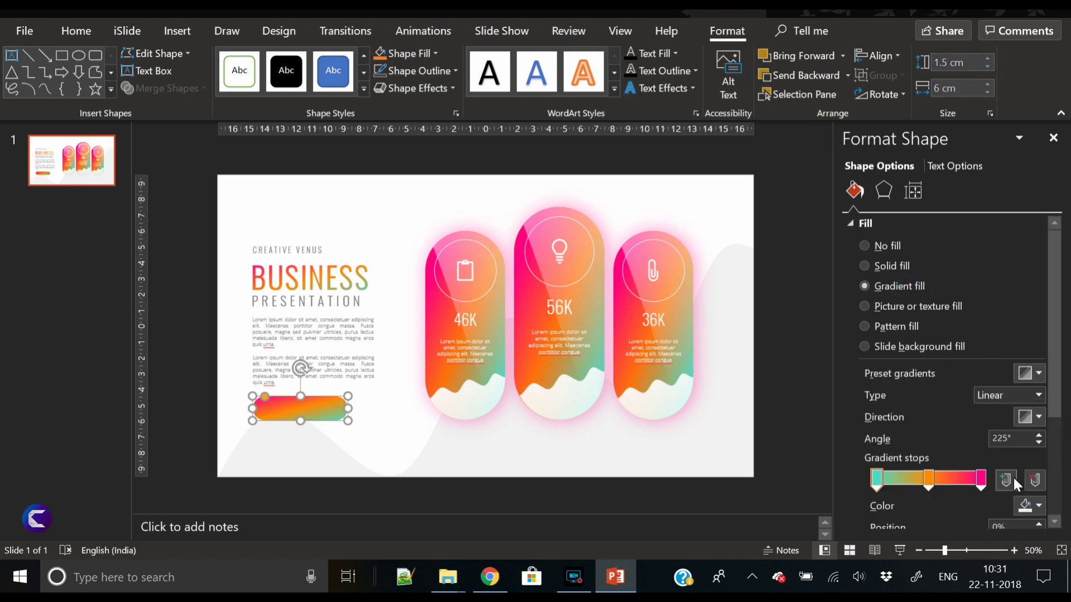
{"action": "left_click", "coordinate": [927, 484]}
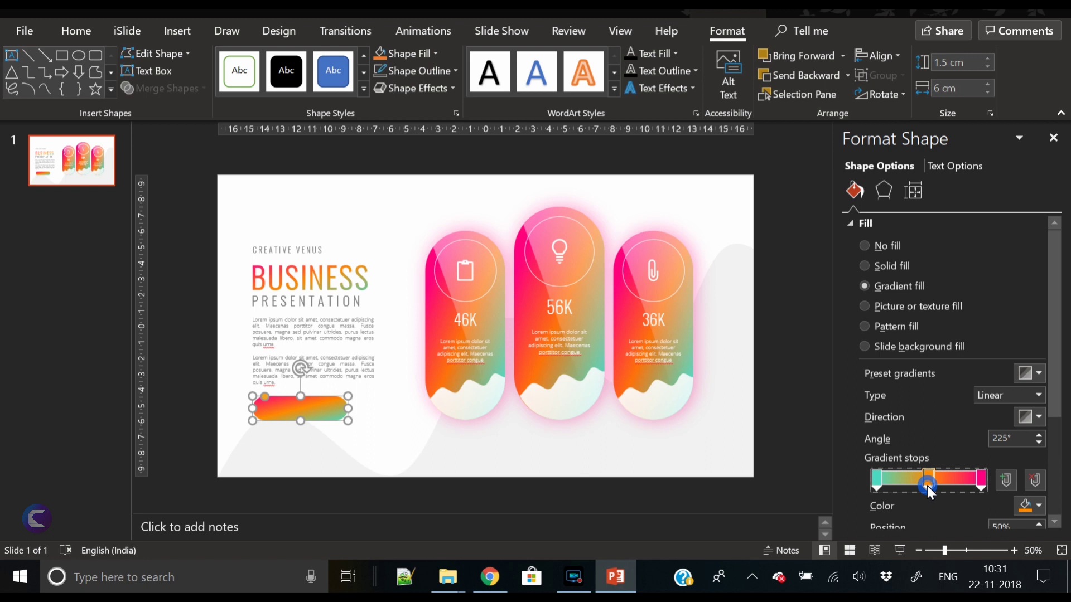
{"action": "mouse_move", "coordinate": [928, 487]}
{"action": "left_mouse_down"}
{"action": "mouse_move", "coordinate": [965, 480]}
{"action": "mouse_move", "coordinate": [895, 477]}
{"action": "mouse_move", "coordinate": [915, 485]}
{"action": "left_mouse_up"}
{"action": "left_click", "coordinate": [879, 483]}
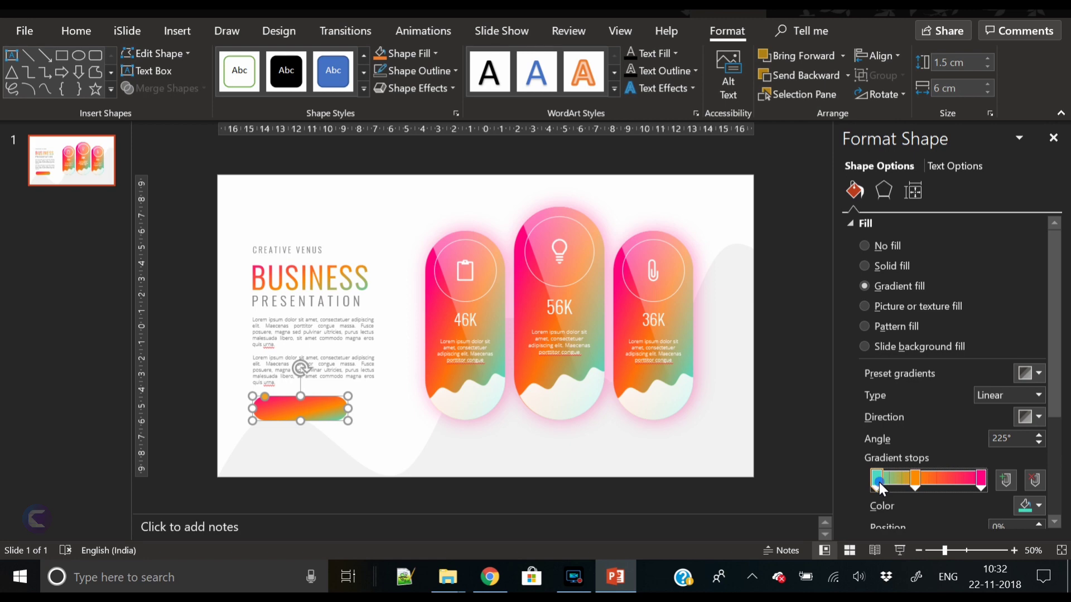
{"action": "left_click", "coordinate": [1035, 480]}
{"action": "left_click_drag", "start_coordinate": [916, 484], "coordinate": [851, 481]}
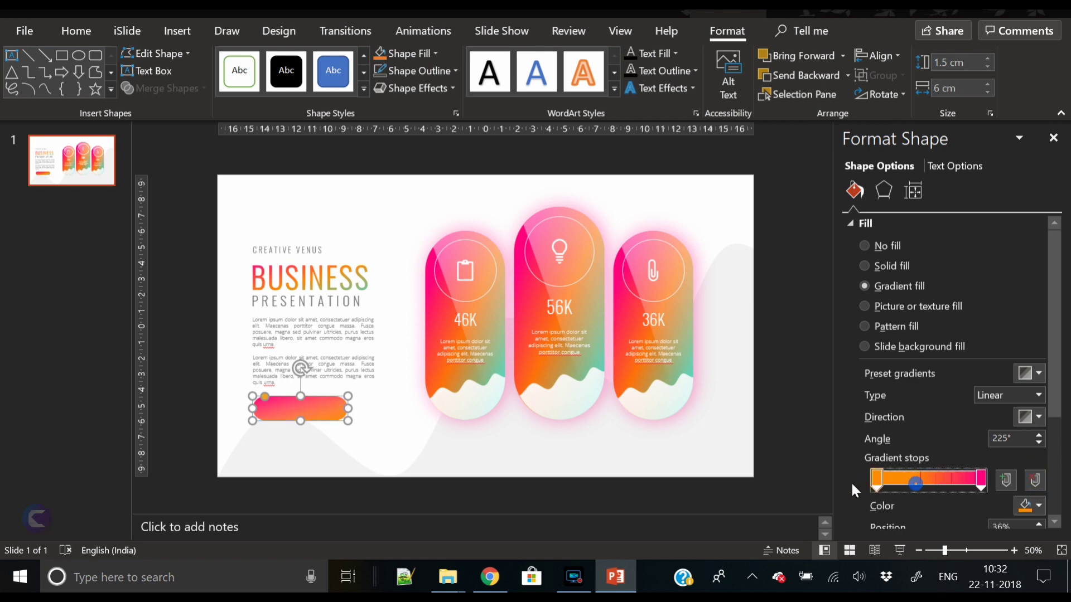
Step: Type EXPLORE inside the button shape and set it in Open Sans Light
{"action": "right_click", "coordinate": [326, 408]}
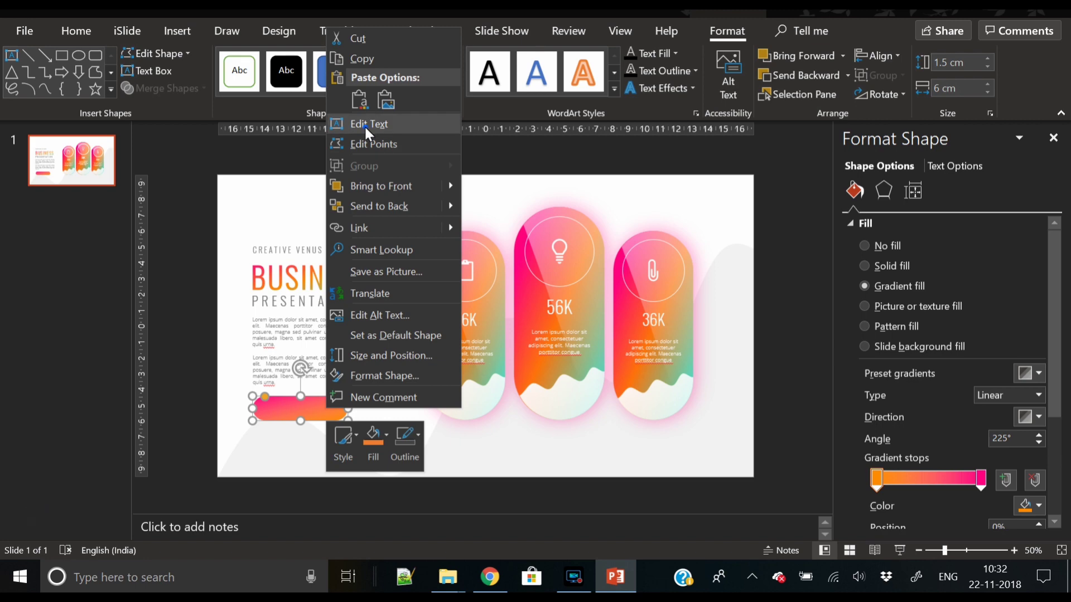
{"action": "left_click", "coordinate": [365, 125]}
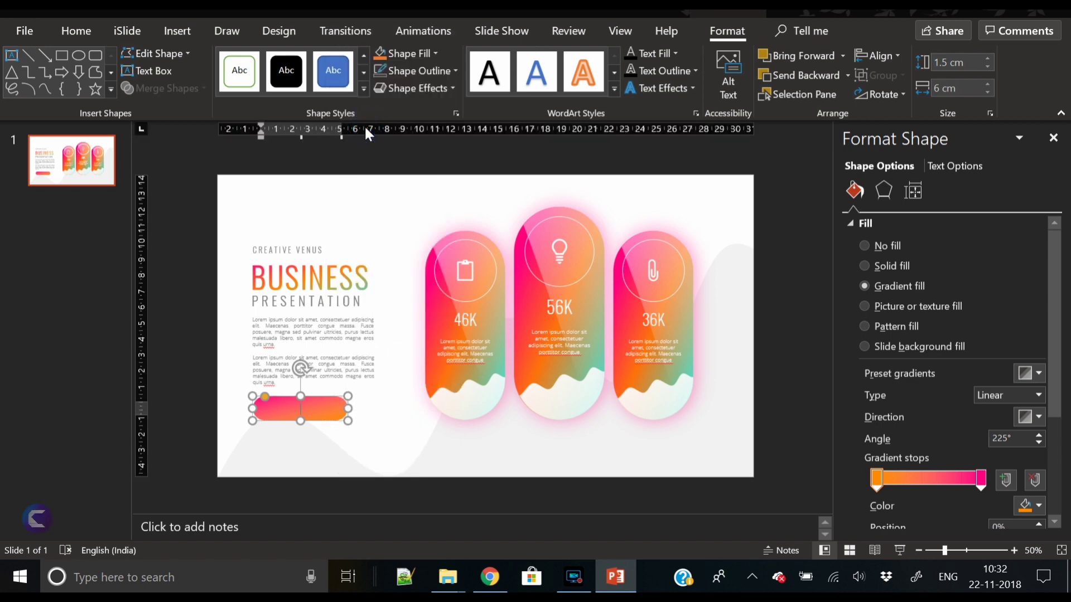
{"action": "type", "text": "EXPLORE"}
{"action": "key", "text": "ctrl+a"}
{"action": "left_click", "coordinate": [78, 31]}
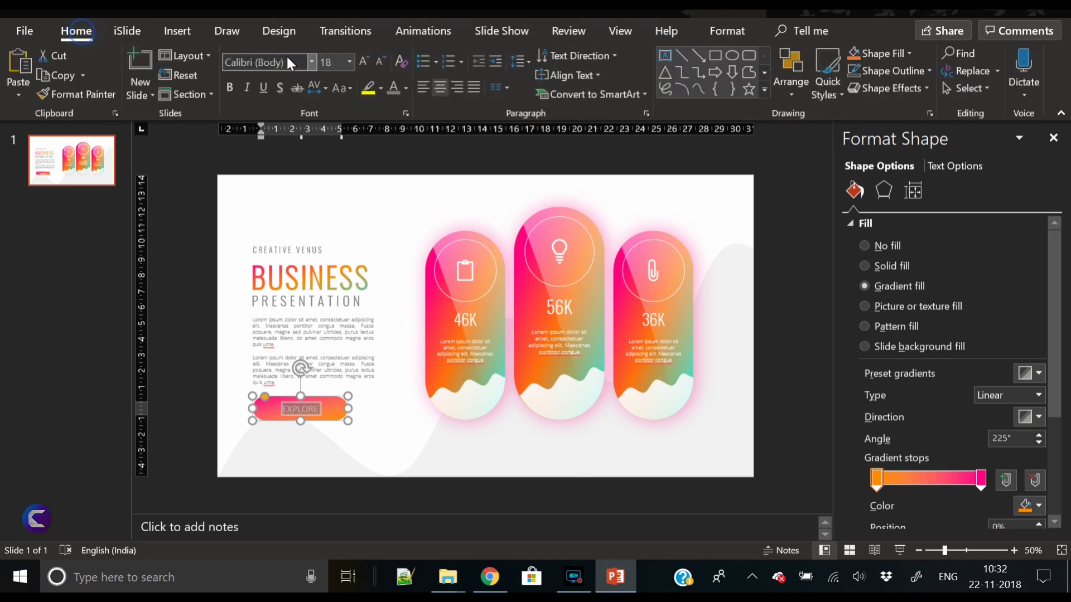
{"action": "left_click", "coordinate": [288, 63]}
{"action": "type", "text": "Open Sans Light"}
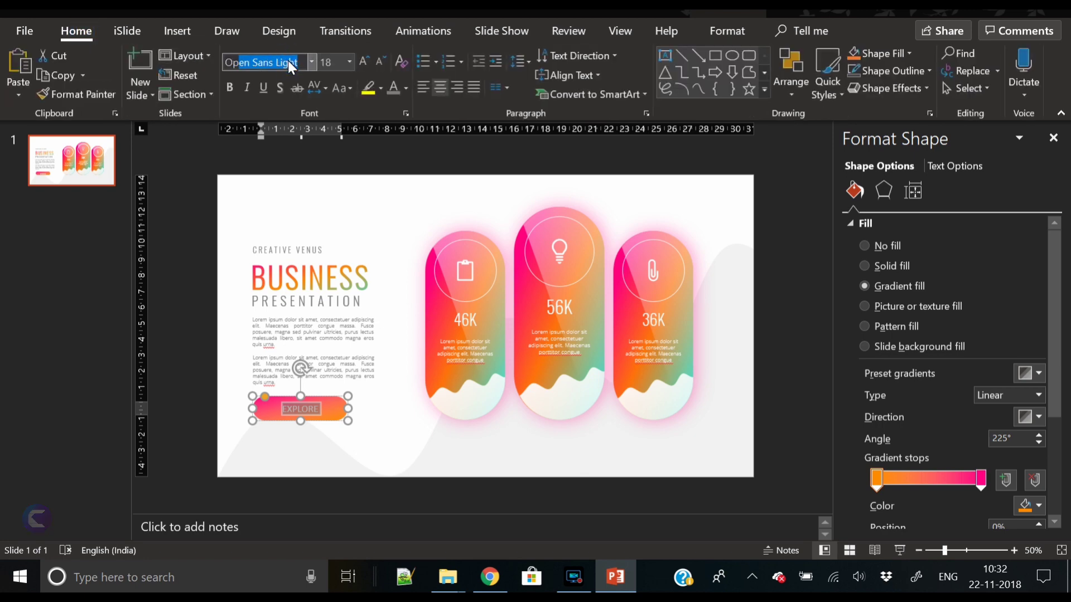
{"action": "key", "text": "Return"}
Step: Reduce EXPLORE to 12 pt with Very Loose character spacing
{"action": "left_click", "coordinate": [381, 61]}
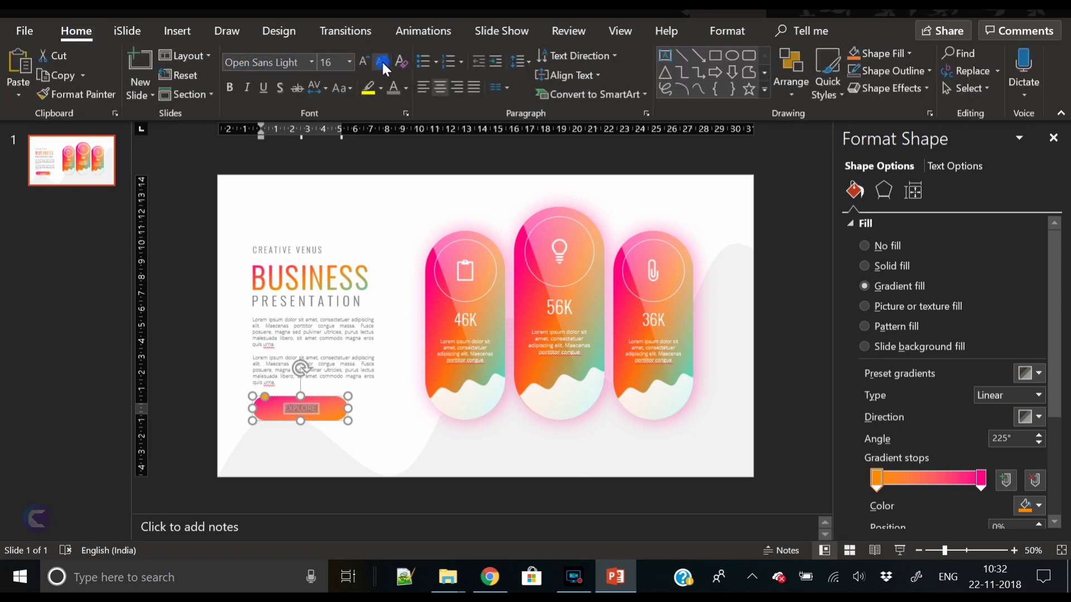
{"action": "left_click", "coordinate": [381, 60]}
{"action": "left_click", "coordinate": [323, 89]}
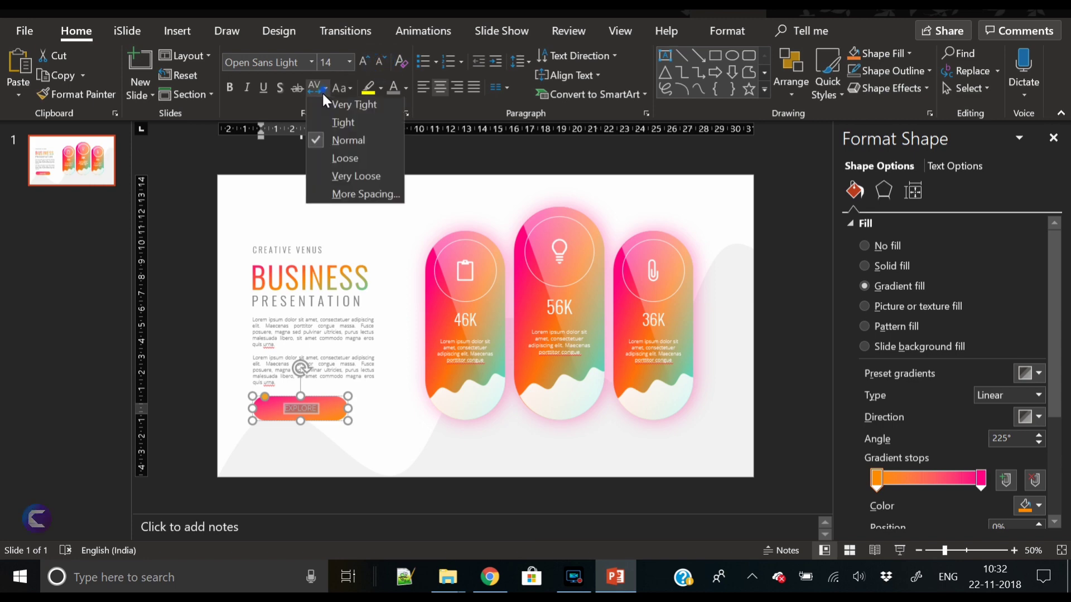
{"action": "left_click", "coordinate": [338, 177]}
{"action": "left_click", "coordinate": [381, 61]}
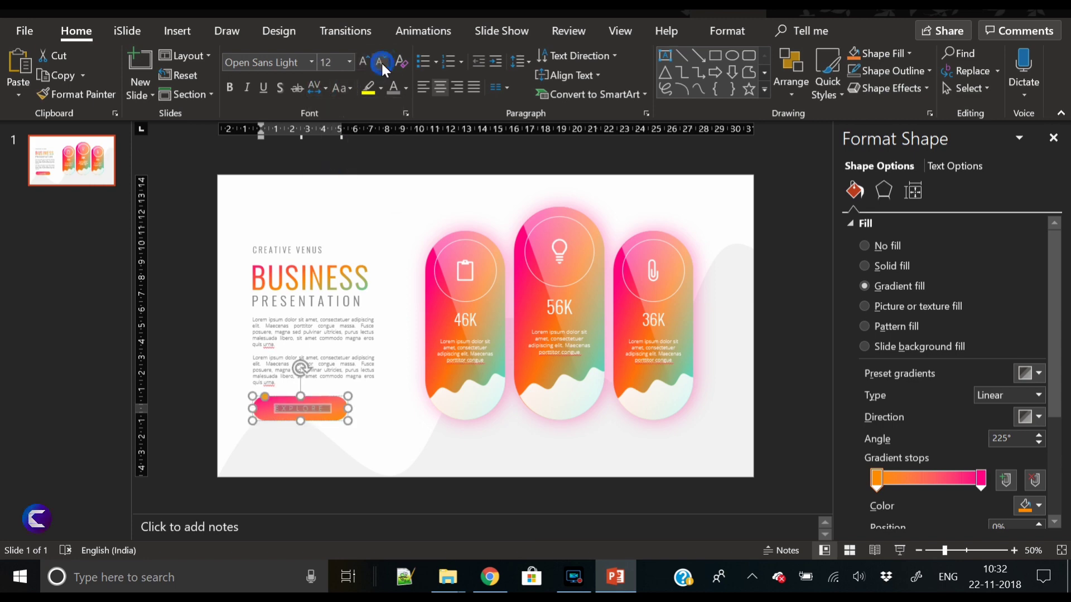
{"action": "left_click", "coordinate": [203, 270]}
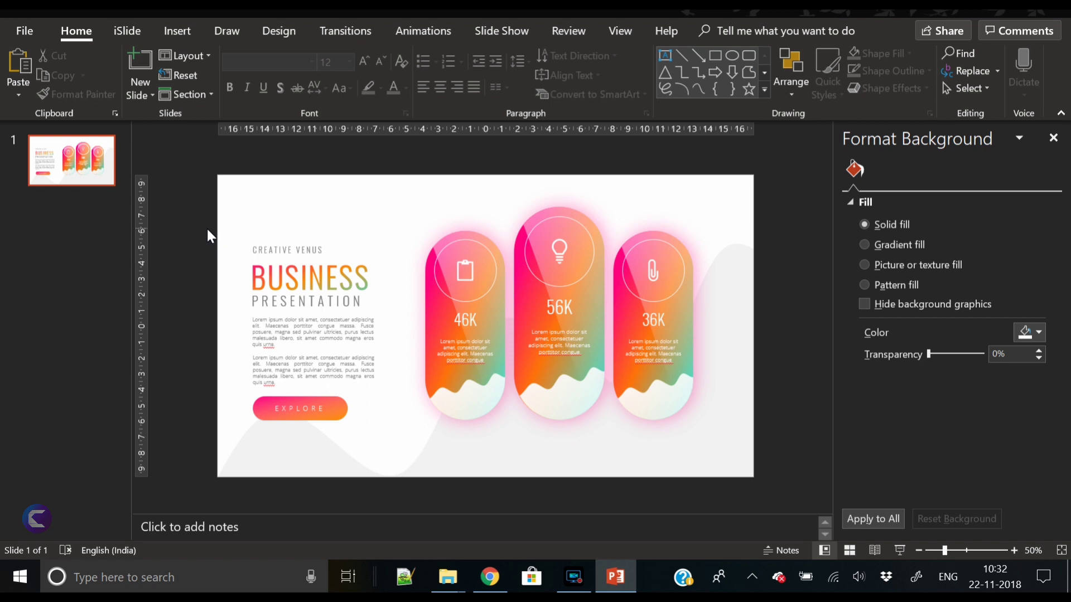
Step: Nudge the left-side text and button group slightly upward
{"action": "left_click_drag", "start_coordinate": [207, 230], "coordinate": [402, 483]}
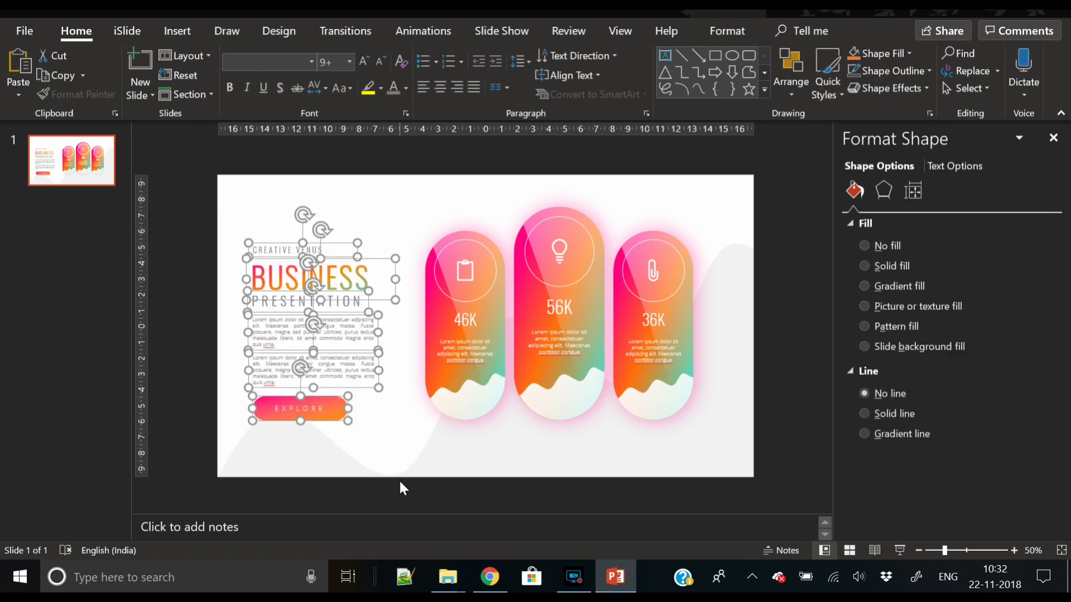
{"action": "key", "text": "Up"}
{"action": "key", "text": "Up"}
{"action": "key", "text": "Up"}
{"action": "key", "text": "Up"}
{"action": "key", "text": "Up"}
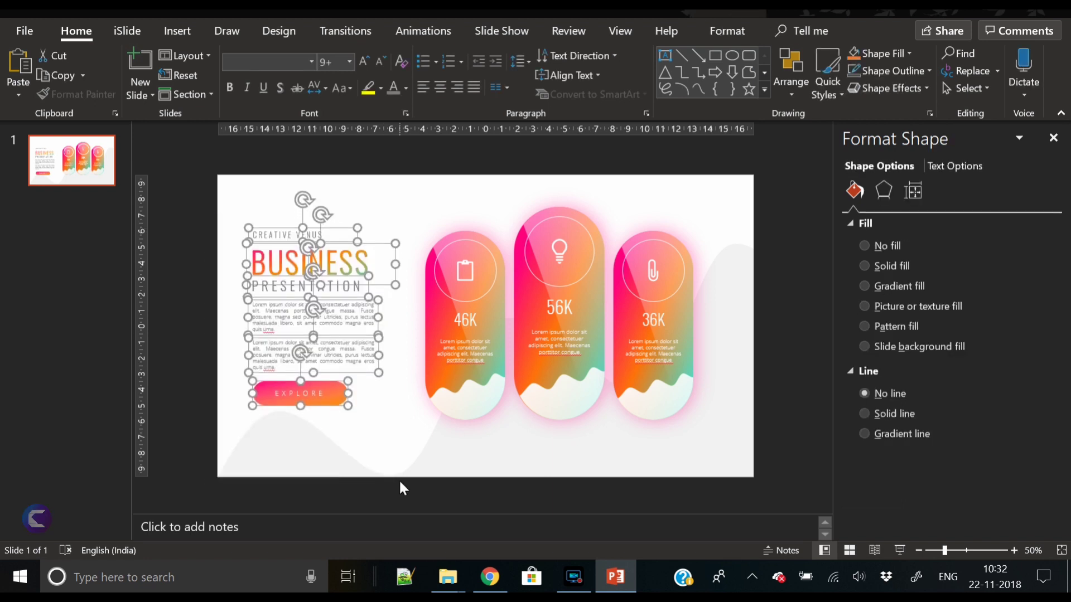
{"action": "key", "text": "Down"}
{"action": "key", "text": "Down"}
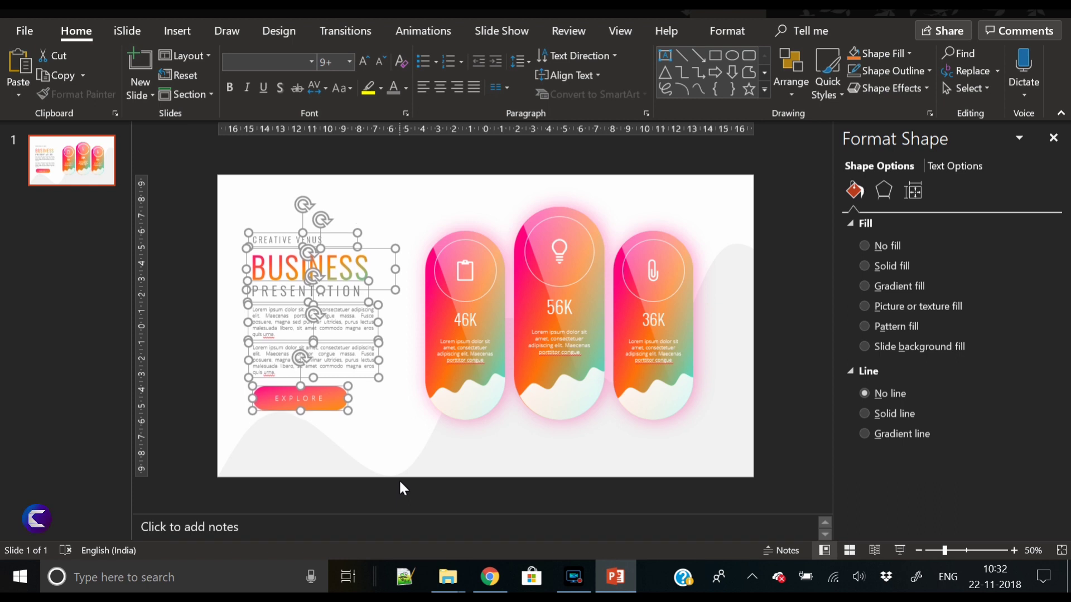
{"action": "left_click", "coordinate": [173, 385]}
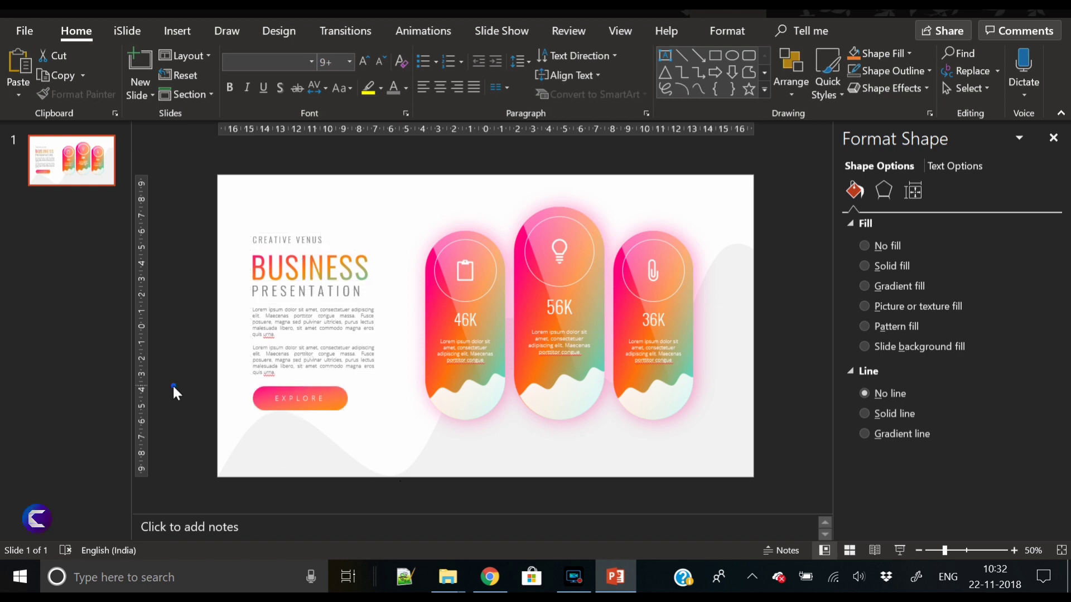
Step: Give the EXPLORE button a pink outer shadow with 12 pt blur and 8 pt distance
{"action": "left_click", "coordinate": [338, 413]}
{"action": "left_click", "coordinate": [884, 191]}
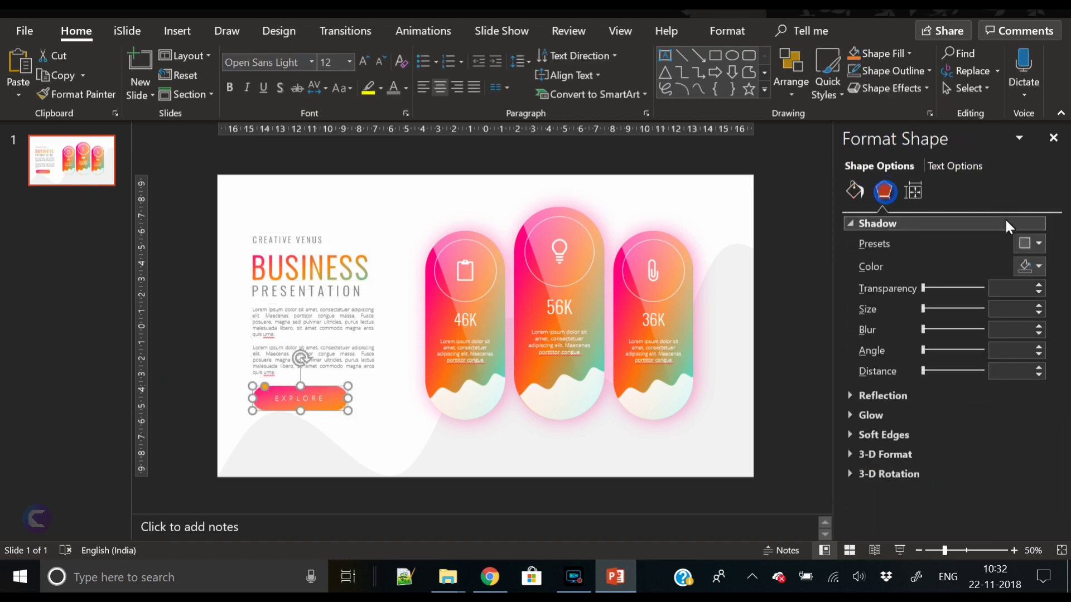
{"action": "left_click", "coordinate": [1028, 244]}
{"action": "left_click", "coordinate": [922, 361]}
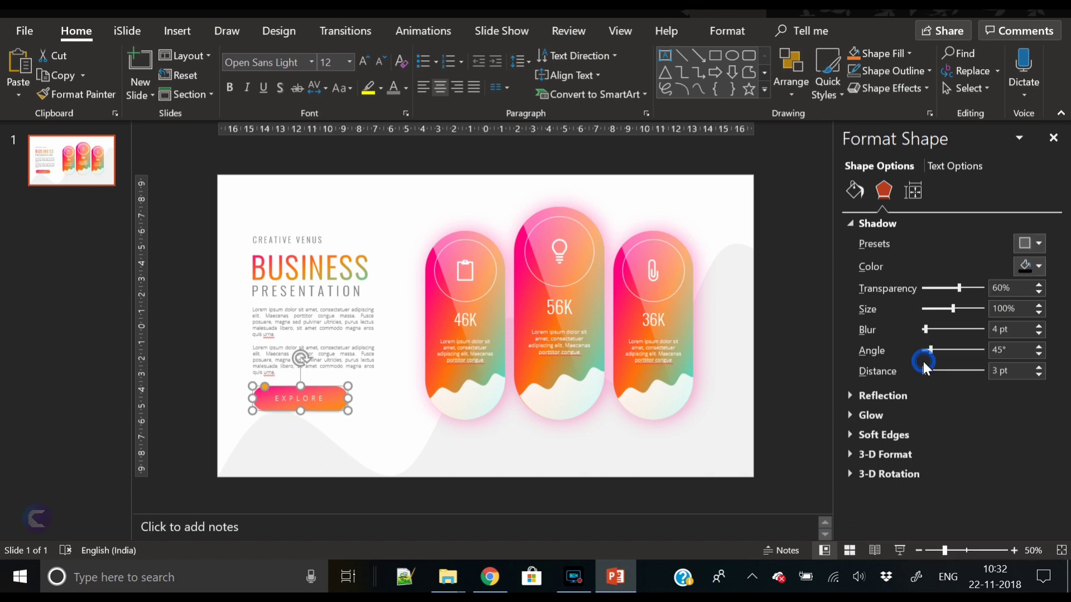
{"action": "left_click", "coordinate": [1029, 266]}
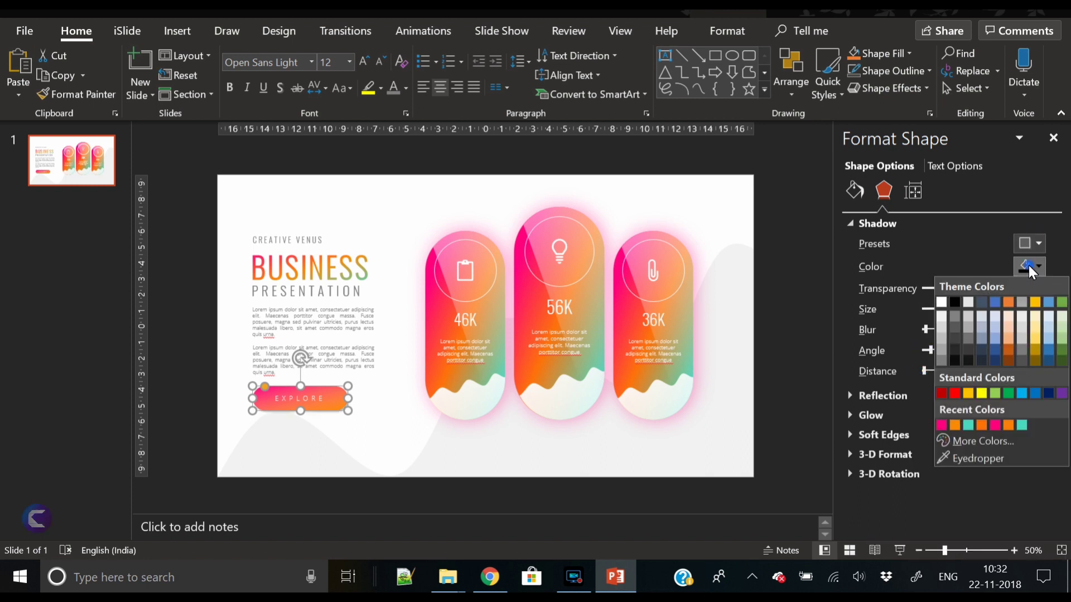
{"action": "left_click", "coordinate": [942, 428]}
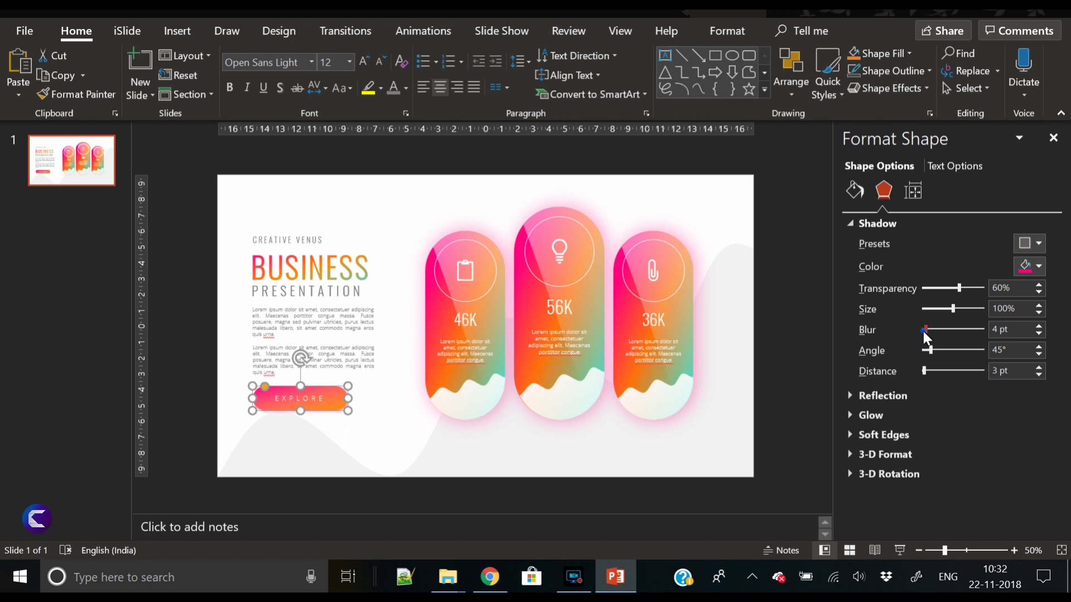
{"action": "left_click_drag", "start_coordinate": [923, 331], "coordinate": [929, 331]}
{"action": "left_click_drag", "start_coordinate": [923, 370], "coordinate": [922, 370]}
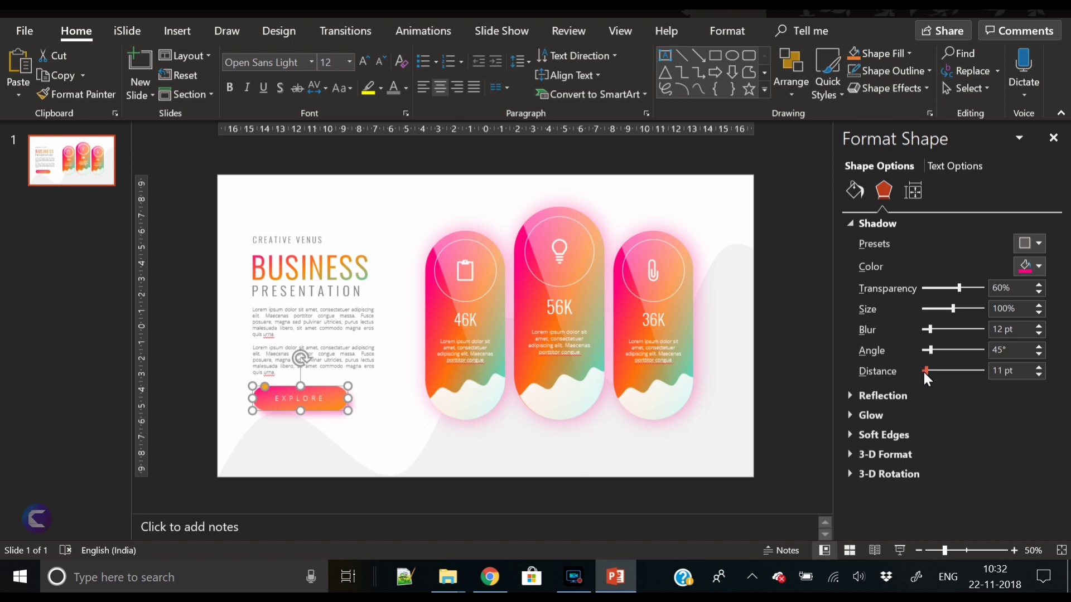
{"action": "left_click", "coordinate": [1040, 375]}
{"action": "left_click", "coordinate": [1039, 375]}
{"action": "left_click", "coordinate": [1039, 375]}
{"action": "left_click", "coordinate": [732, 230]}
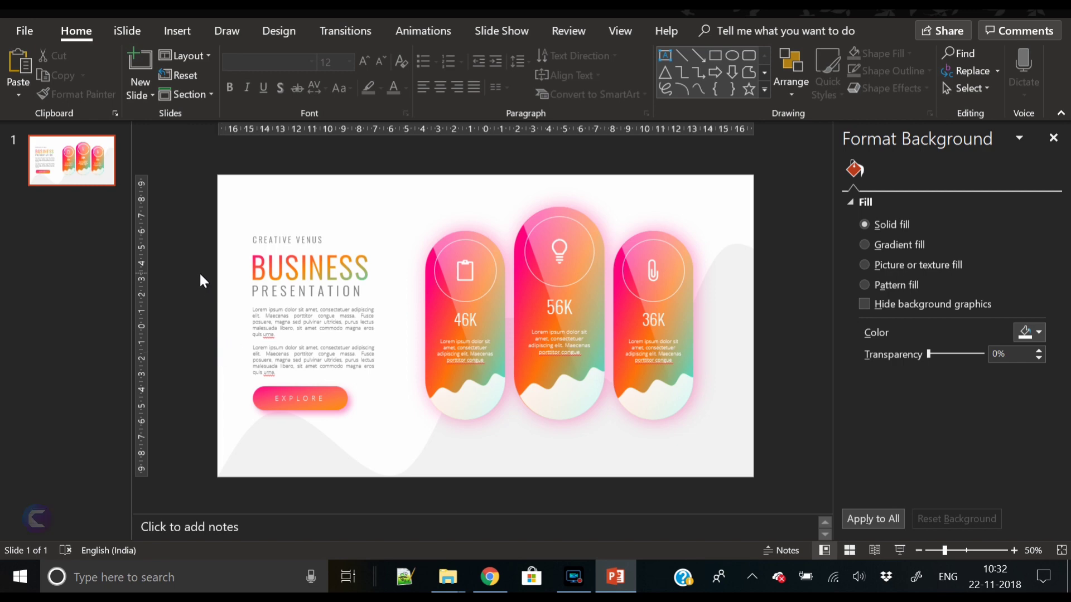
Step: Move the grey wave copy up and flip it both horizontally and vertically
{"action": "left_click", "coordinate": [178, 31]}
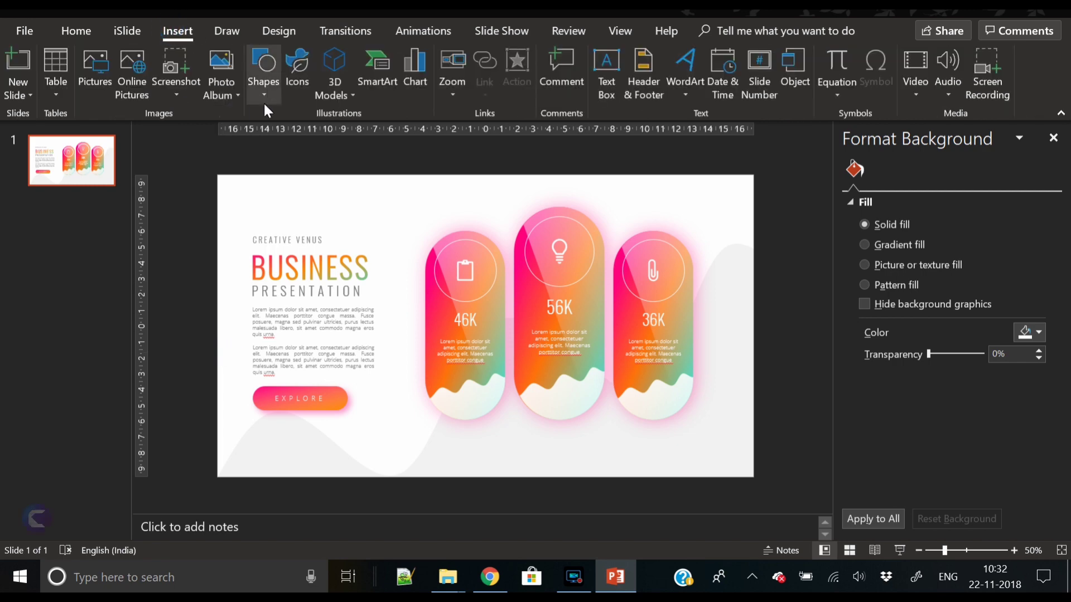
{"action": "left_click", "coordinate": [524, 451]}
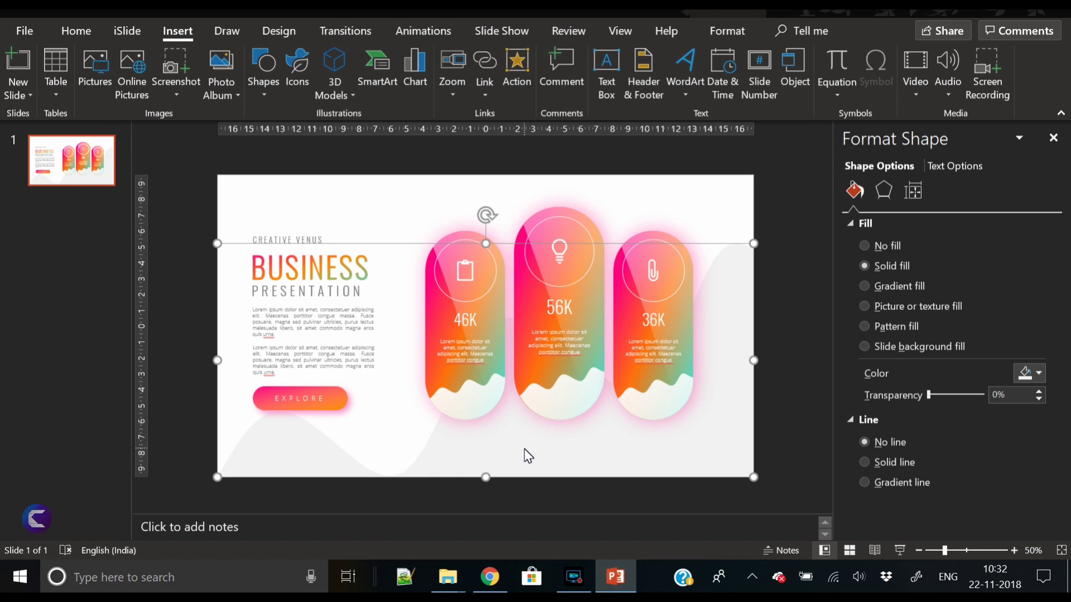
{"action": "left_click_drag", "start_coordinate": [529, 457], "coordinate": [536, 358]}
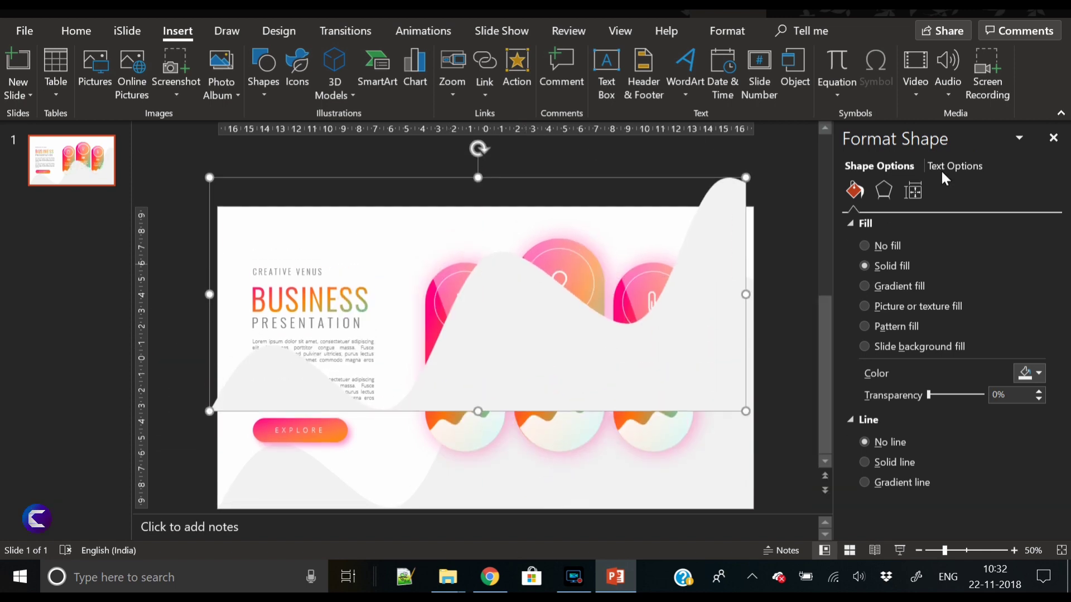
{"action": "left_click", "coordinate": [745, 27]}
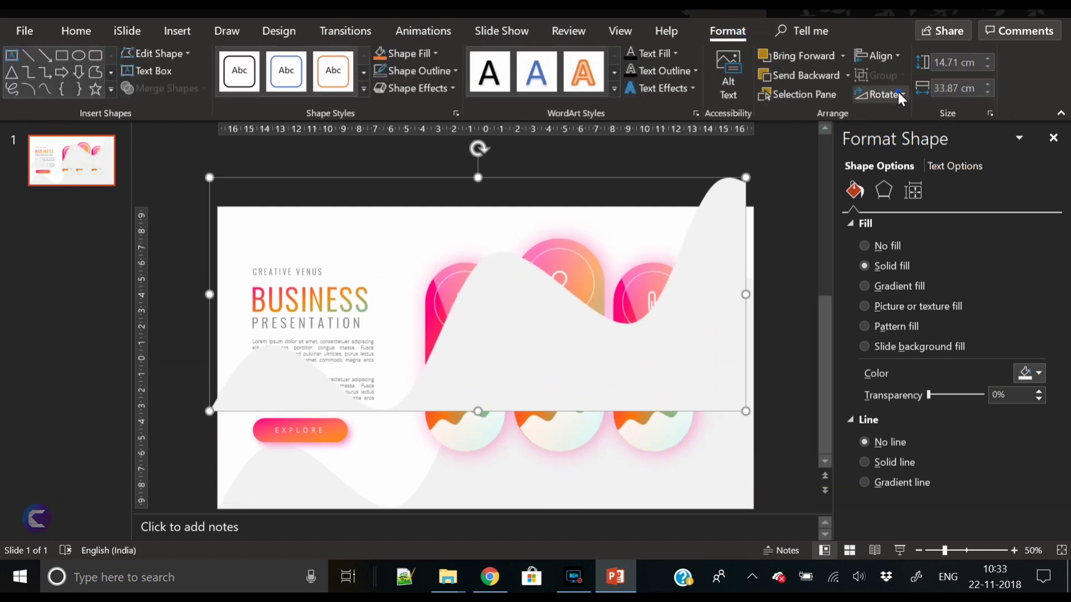
{"action": "left_click", "coordinate": [898, 92]}
{"action": "left_click", "coordinate": [902, 167]}
{"action": "left_click", "coordinate": [885, 95]}
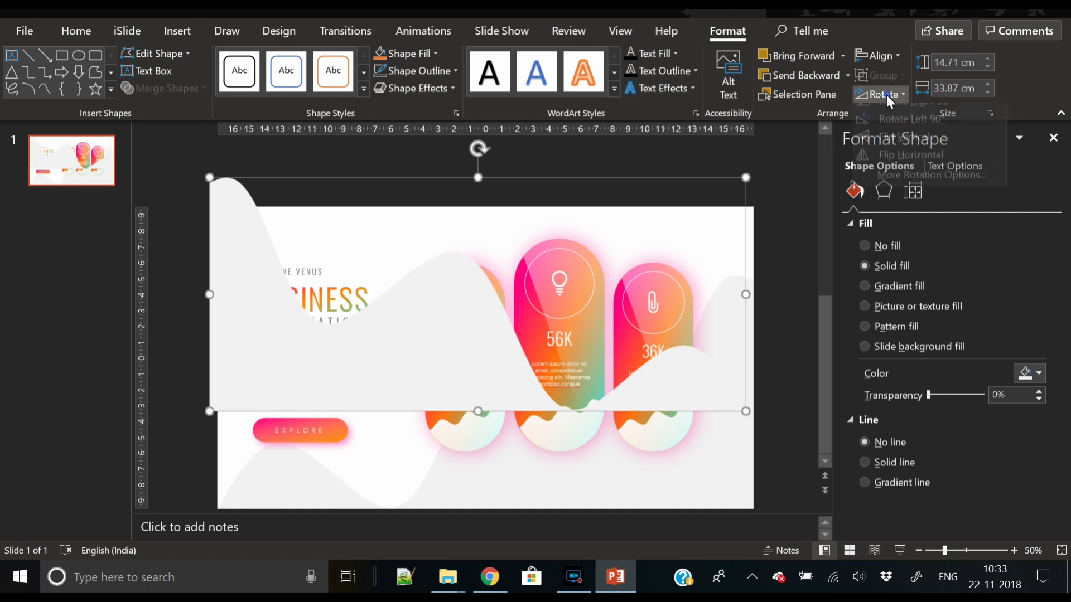
{"action": "left_click", "coordinate": [899, 149]}
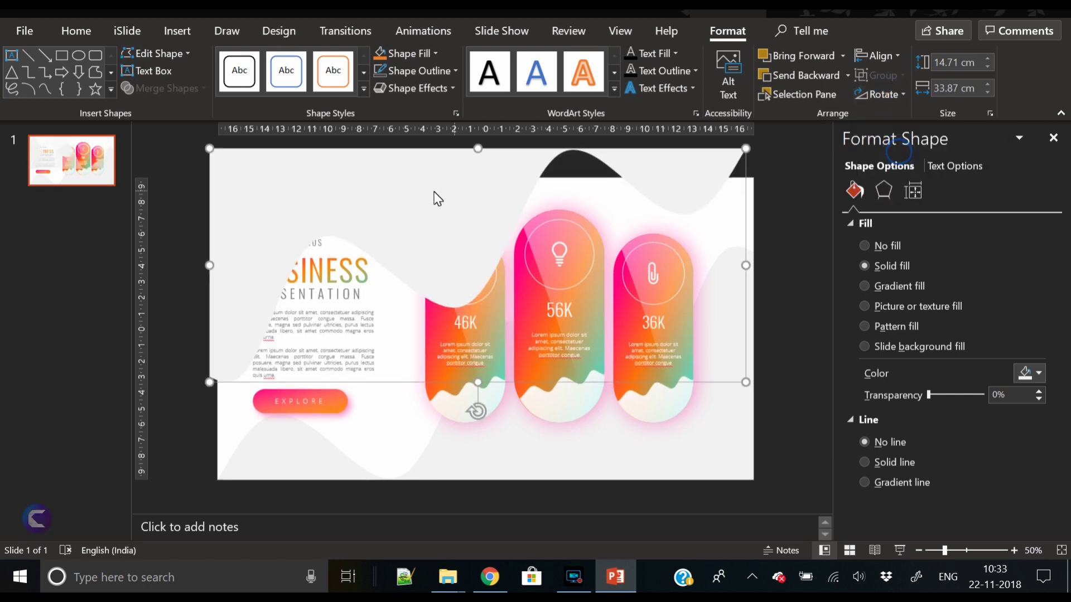
Step: Shrink the flipped wave to about 6.26 × 14.41 cm over the slide's top-left corner
{"action": "left_click_drag", "start_coordinate": [371, 191], "coordinate": [335, 156]}
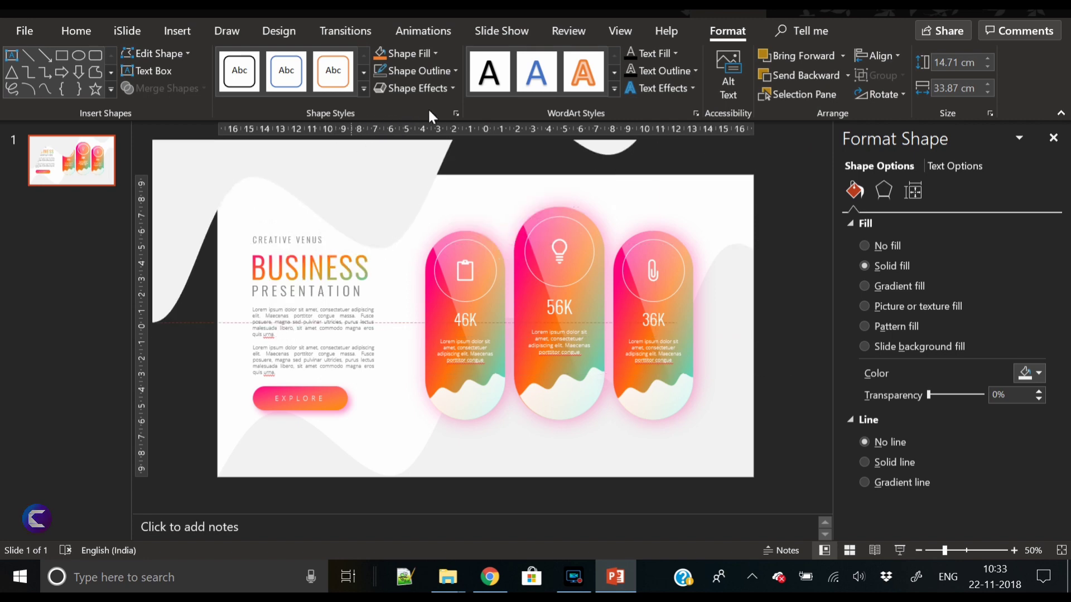
{"action": "left_click_drag", "start_coordinate": [427, 108], "coordinate": [416, 172]}
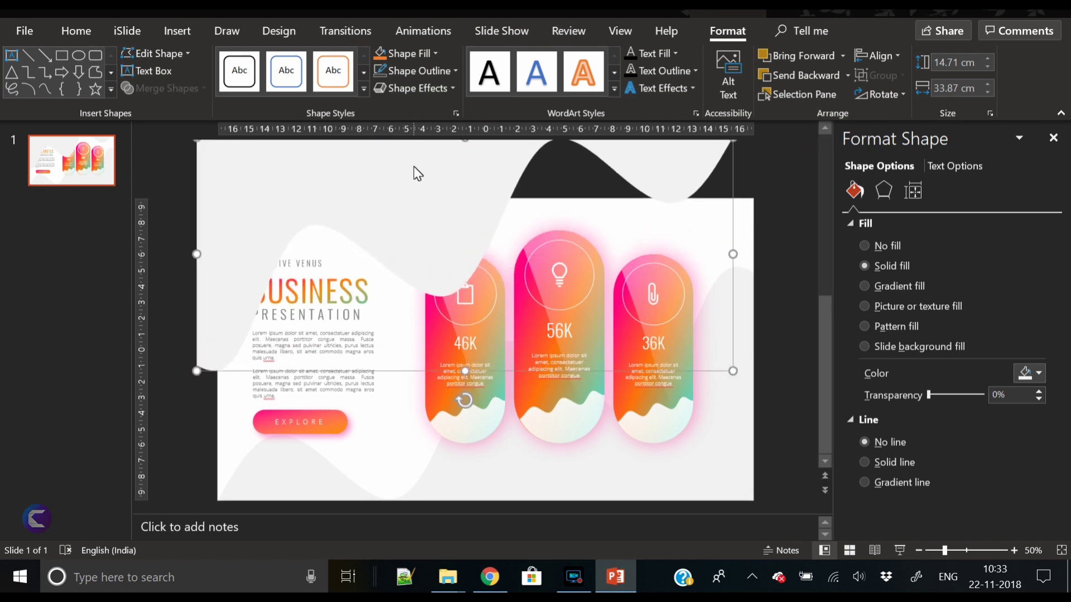
{"action": "left_click", "coordinate": [918, 550]}
{"action": "left_click", "coordinate": [918, 551]}
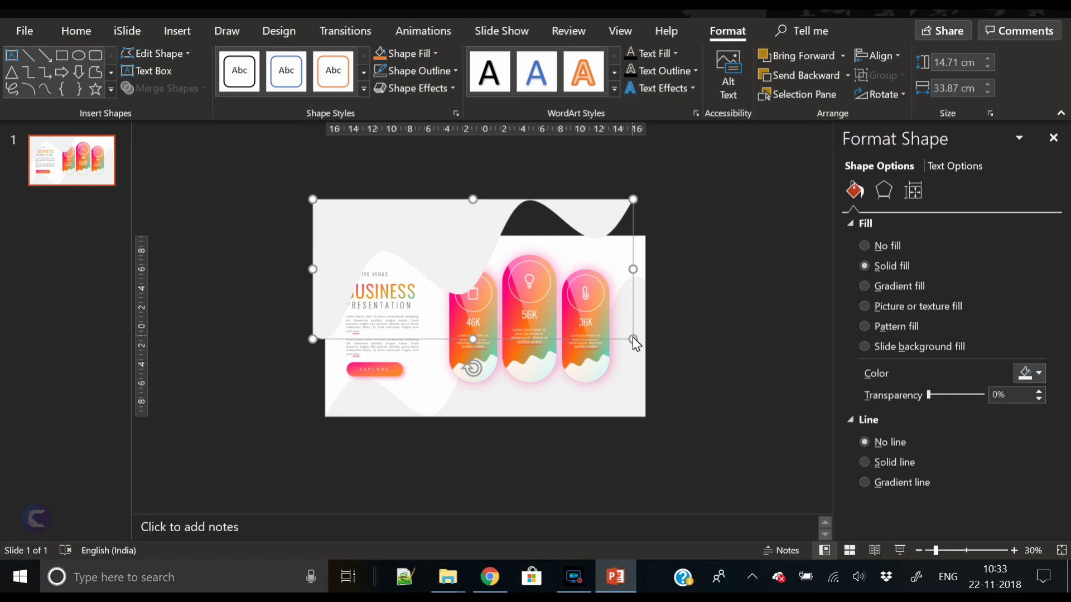
{"action": "left_click_drag", "start_coordinate": [633, 338], "coordinate": [450, 246]}
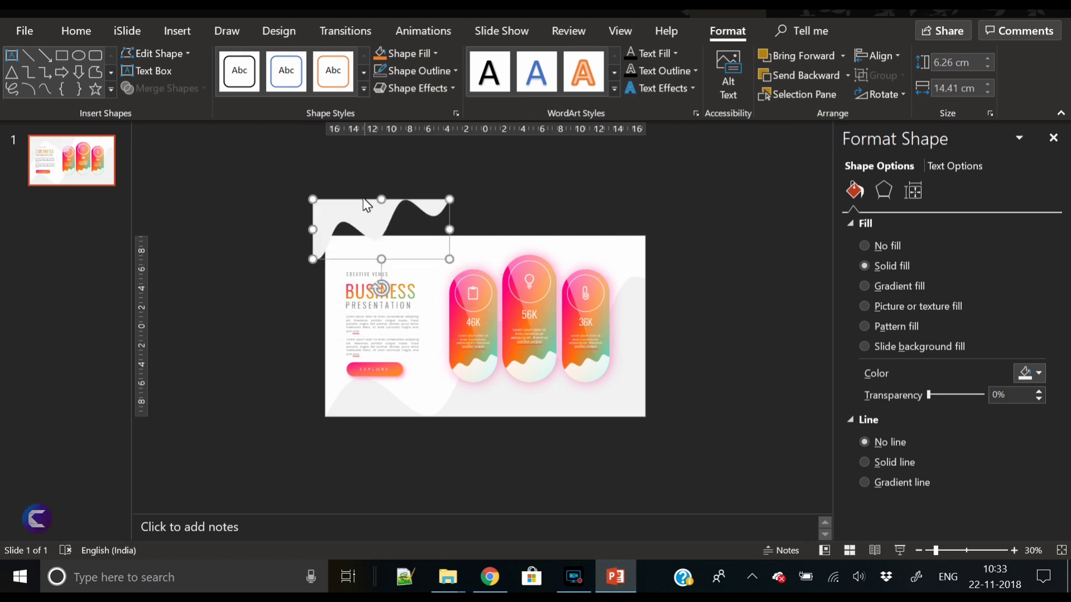
{"action": "mouse_move", "coordinate": [363, 204]}
{"action": "left_mouse_down"}
{"action": "mouse_move", "coordinate": [377, 235]}
{"action": "mouse_move", "coordinate": [376, 222]}
{"action": "left_mouse_up"}
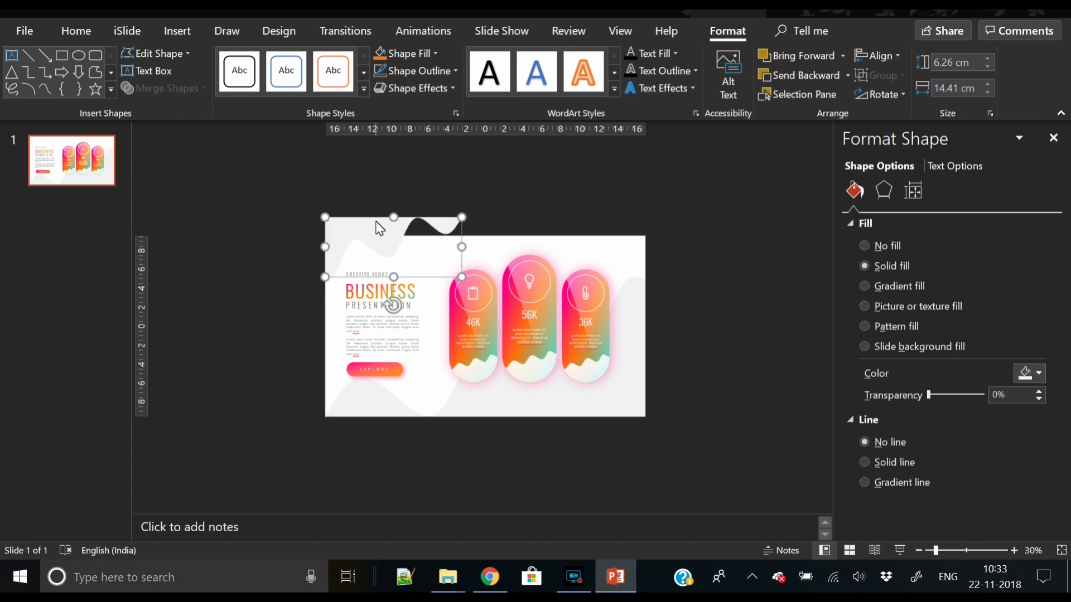
Step: Draw a rectangle covering the wave's overhang above the slide
{"action": "left_click", "coordinate": [733, 316]}
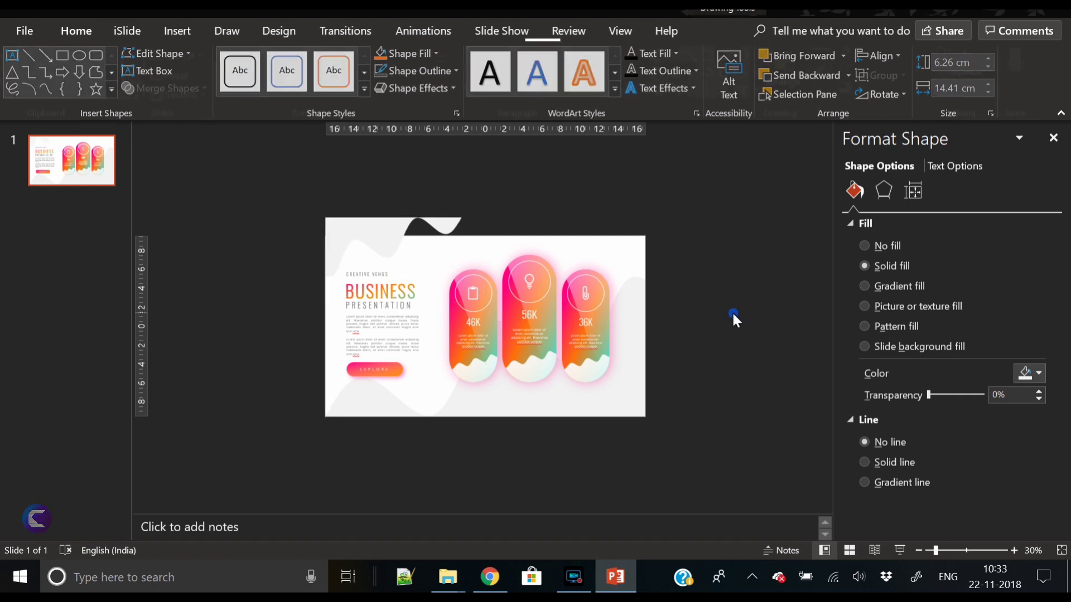
{"action": "left_click", "coordinate": [179, 35]}
{"action": "left_click", "coordinate": [266, 90]}
{"action": "left_click", "coordinate": [306, 135]}
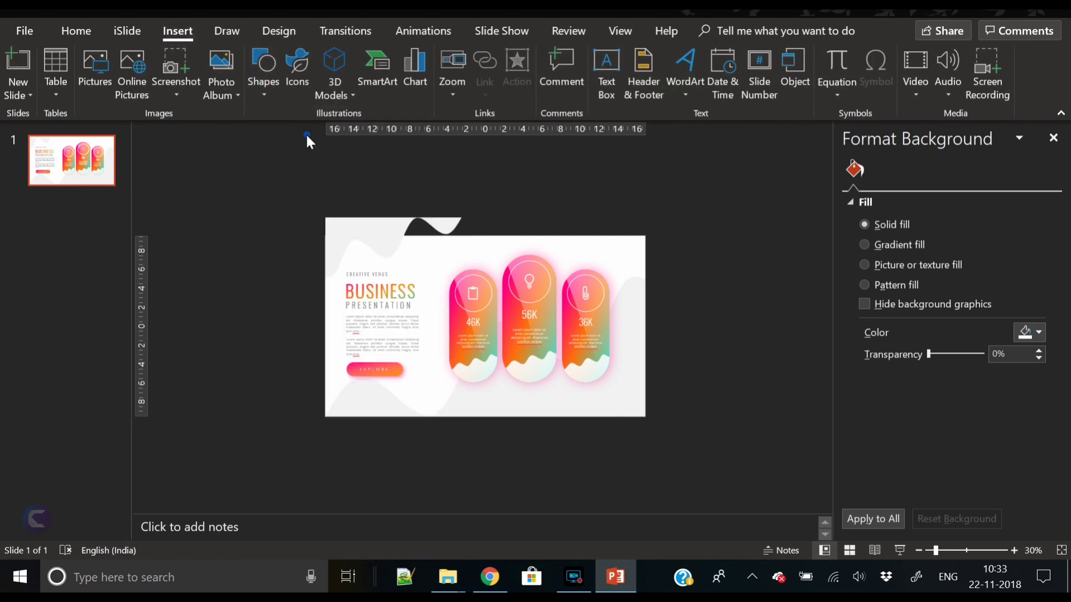
{"action": "left_click_drag", "start_coordinate": [291, 197], "coordinate": [509, 239]}
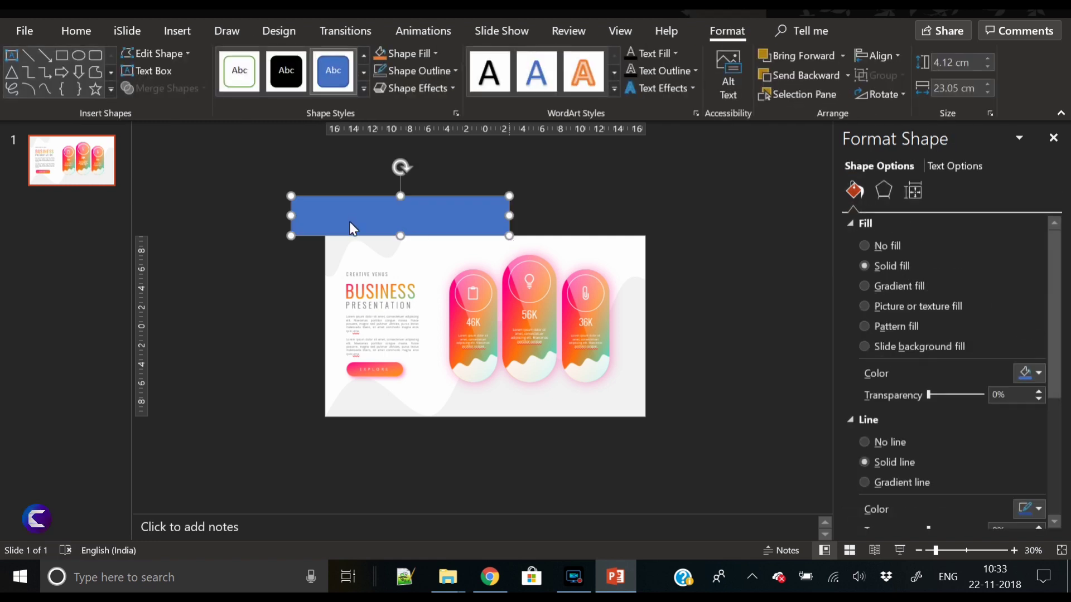
{"action": "left_click_drag", "start_coordinate": [409, 247], "coordinate": [354, 251]}
Step: Subtract the rectangle from the wave with Merge Shapes and adjust its top edge
{"action": "left_click", "coordinate": [330, 246]}
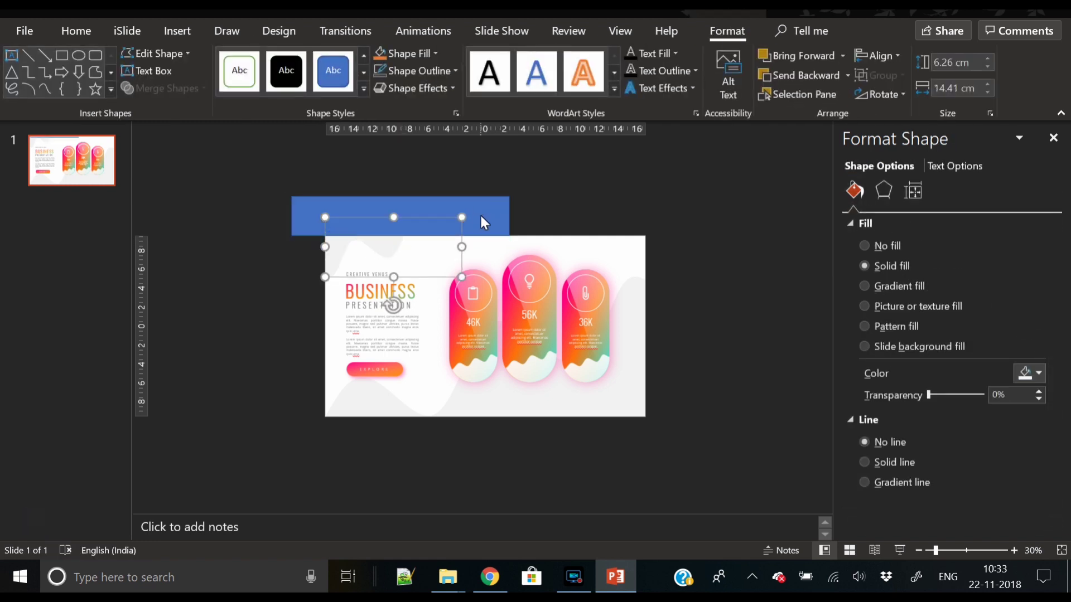
{"action": "left_click", "coordinate": [481, 216], "text": "shift"}
{"action": "left_click", "coordinate": [160, 88]}
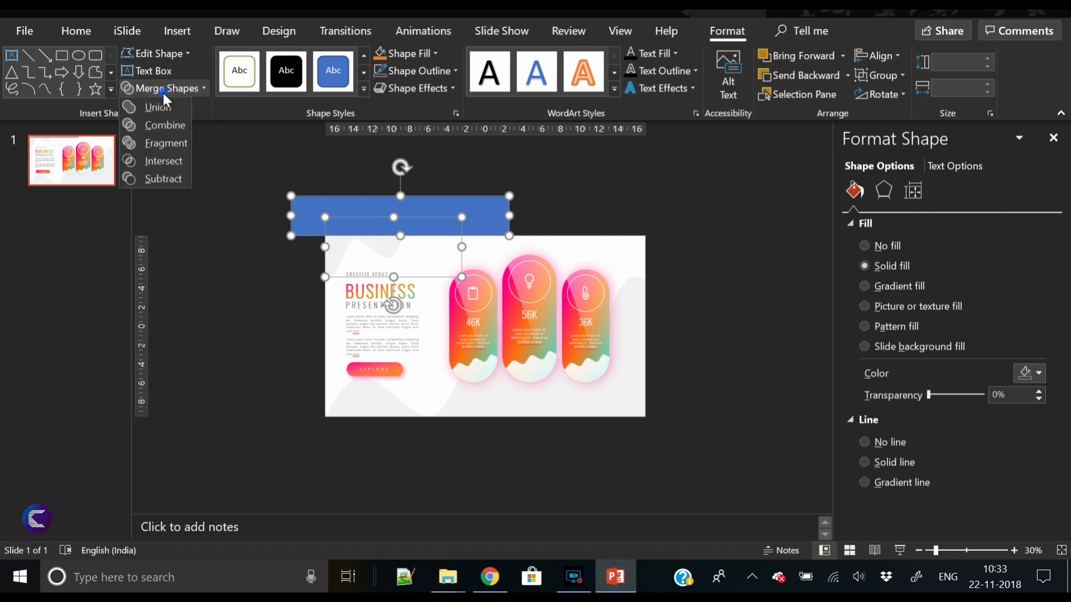
{"action": "left_click", "coordinate": [164, 179]}
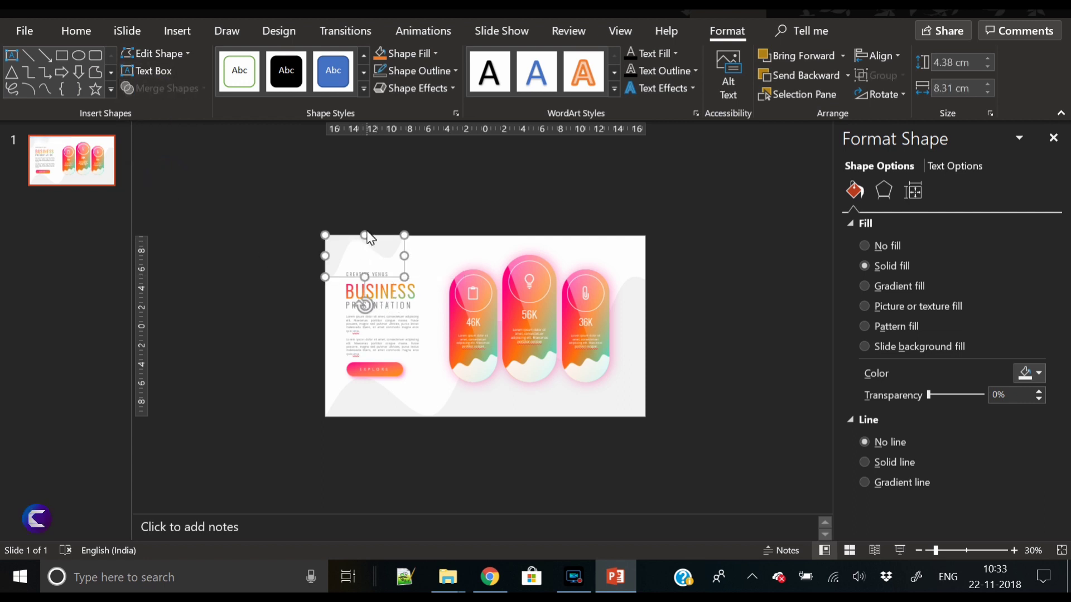
{"action": "left_click_drag", "start_coordinate": [370, 238], "coordinate": [366, 239]}
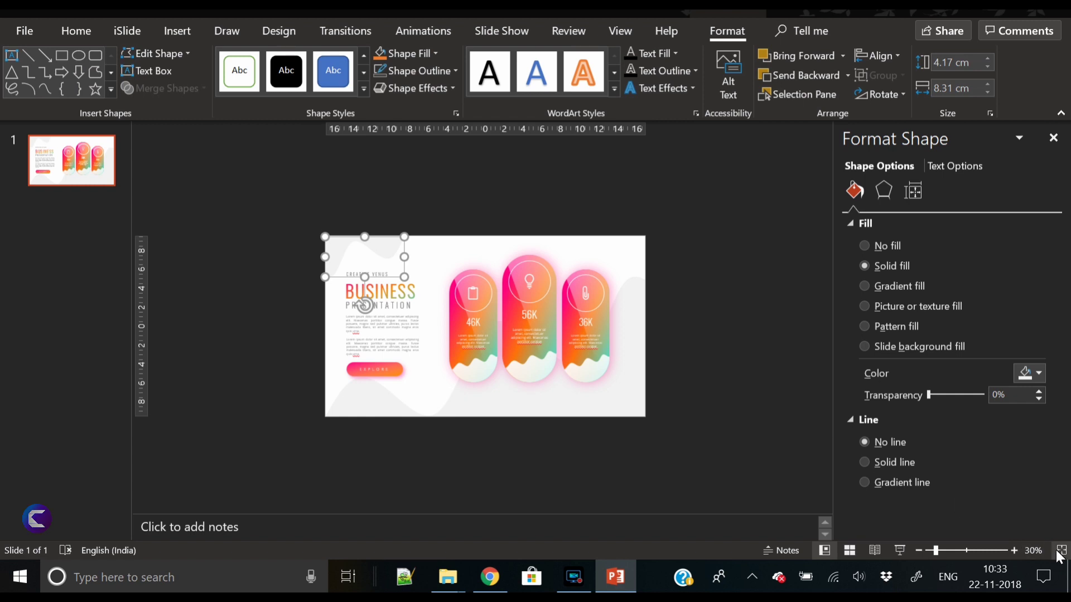
Step: Align the wave's top and left edges with the slide and stretch it wider
{"action": "left_click", "coordinate": [1014, 551]}
{"action": "left_click", "coordinate": [1014, 550]}
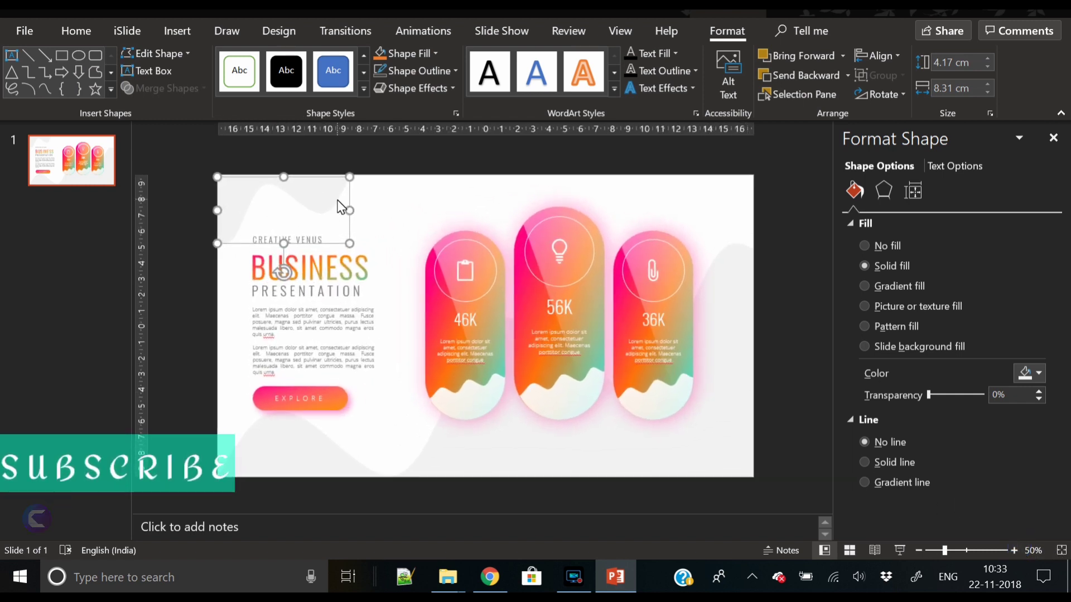
{"action": "left_click_drag", "start_coordinate": [283, 177], "coordinate": [283, 174]}
{"action": "left_click_drag", "start_coordinate": [218, 209], "coordinate": [219, 214]}
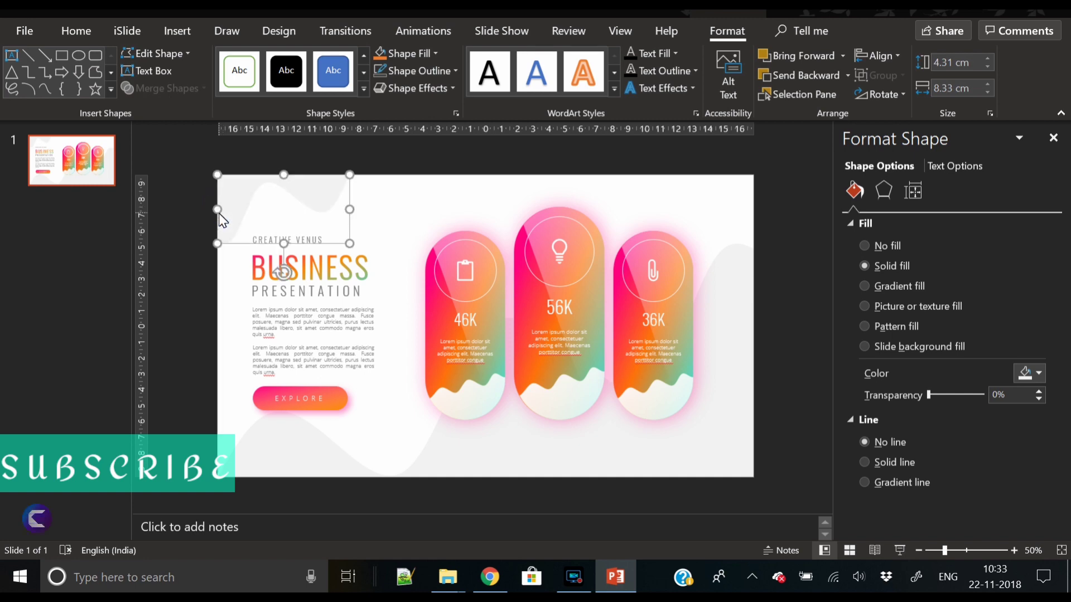
{"action": "left_click", "coordinate": [430, 220]}
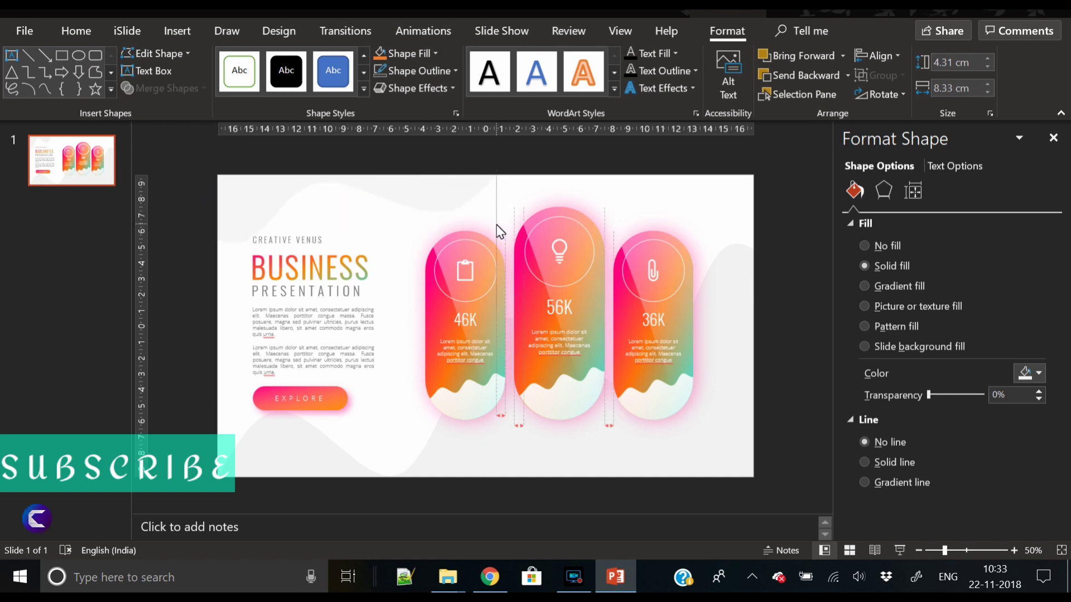
{"action": "left_click_drag", "start_coordinate": [500, 231], "coordinate": [464, 215]}
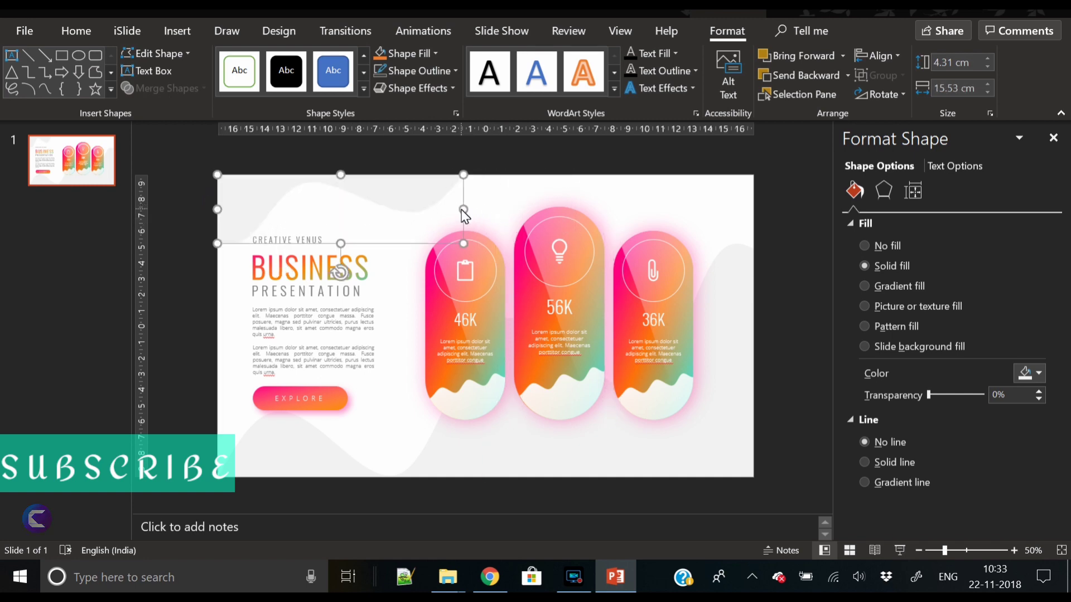
Step: Switch the wave to a gradient fill and move the orange stop toward the middle
{"action": "left_click", "coordinate": [910, 286]}
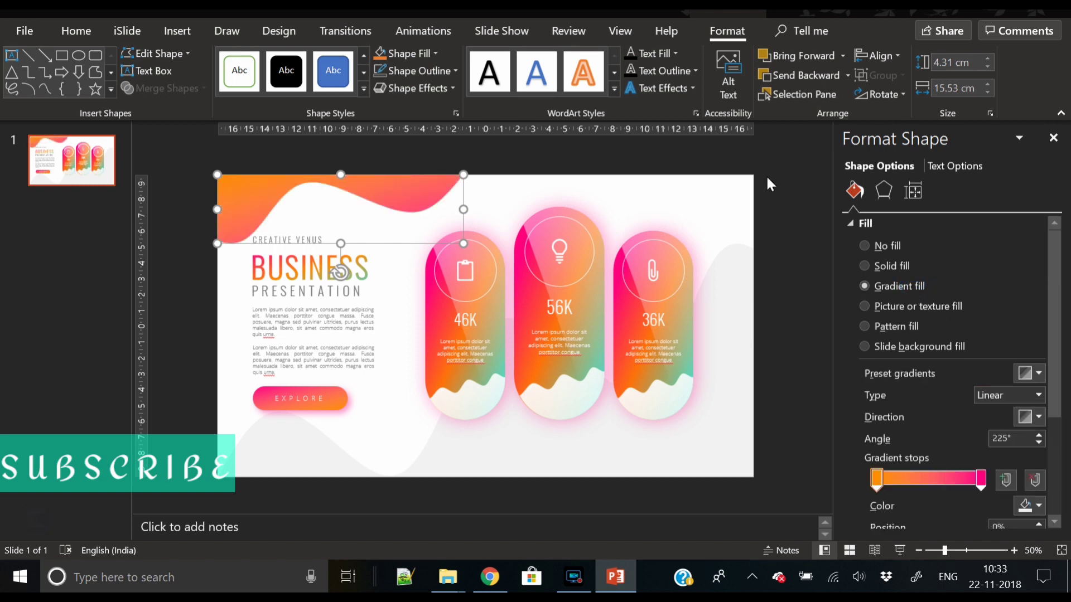
{"action": "left_click_drag", "start_coordinate": [877, 478], "coordinate": [926, 486]}
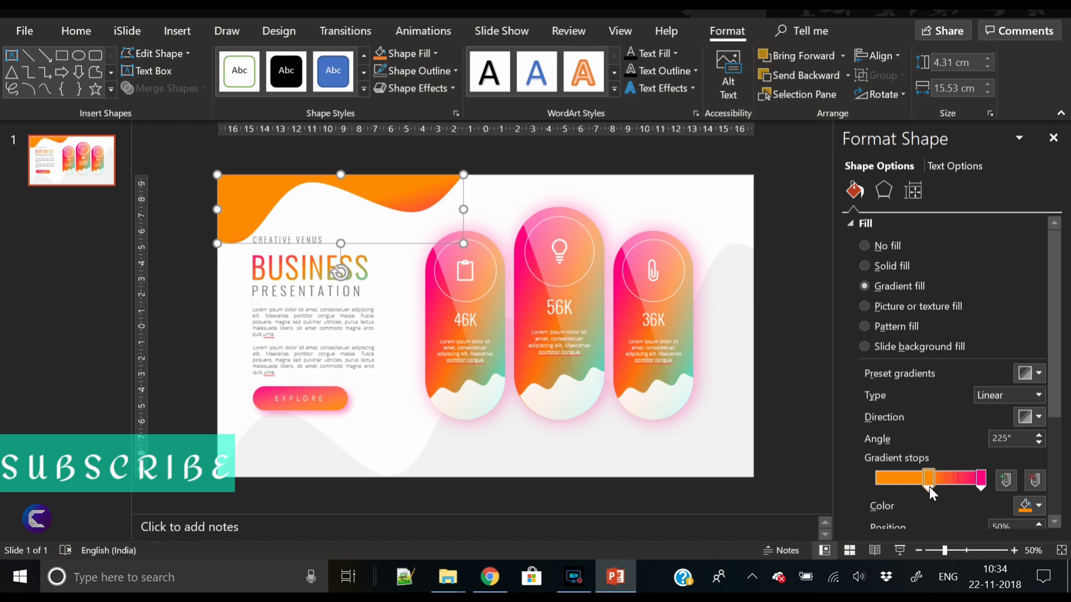
{"action": "left_click", "coordinate": [892, 482]}
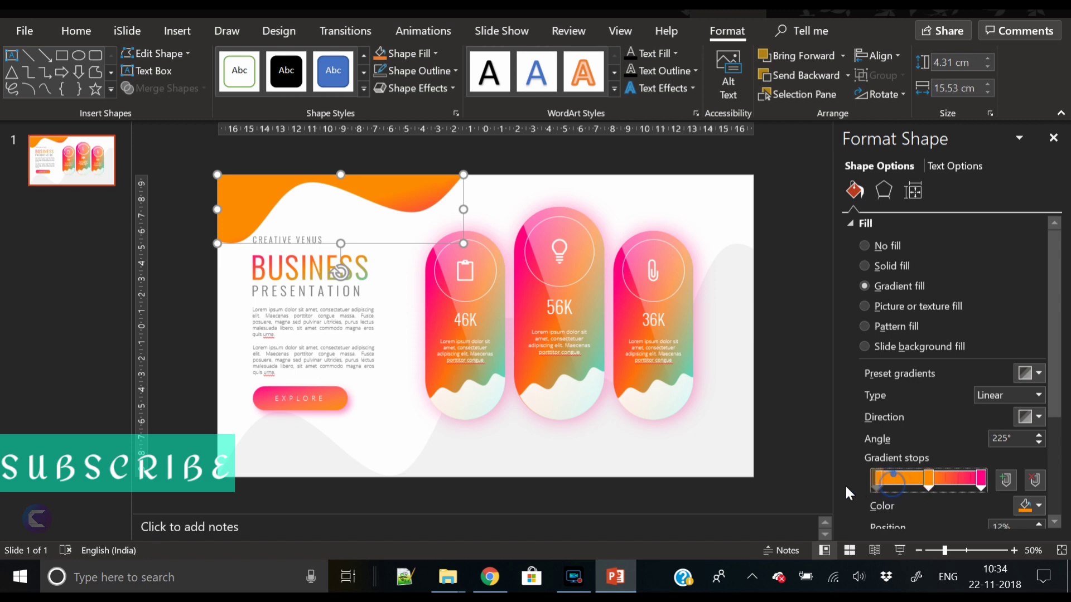
{"action": "left_click", "coordinate": [928, 480]}
{"action": "left_click", "coordinate": [1029, 506]}
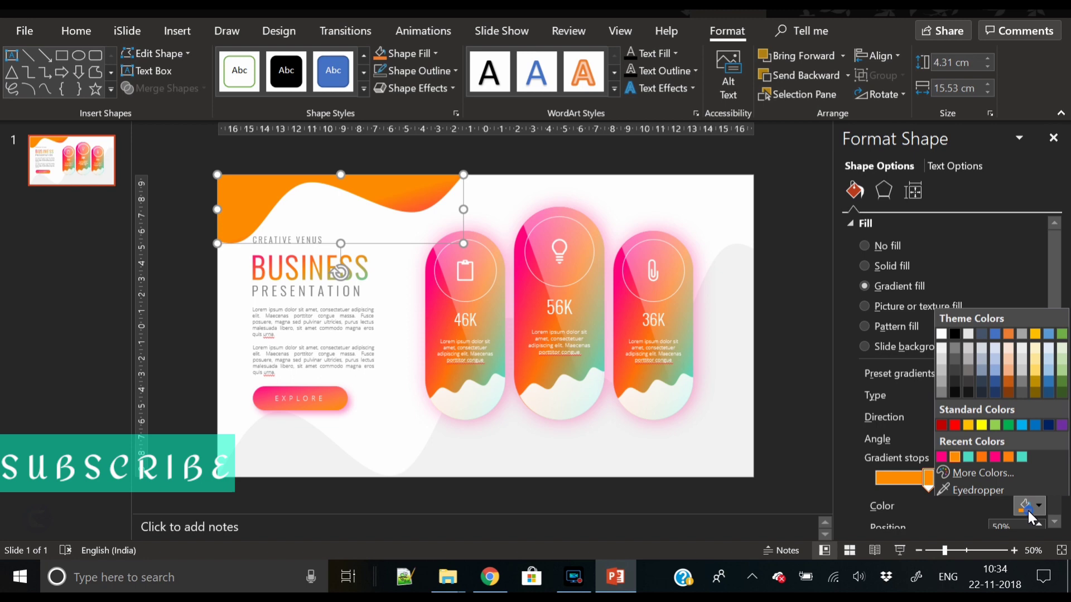
{"action": "left_click", "coordinate": [969, 455]}
{"action": "key", "text": "ctrl+z"}
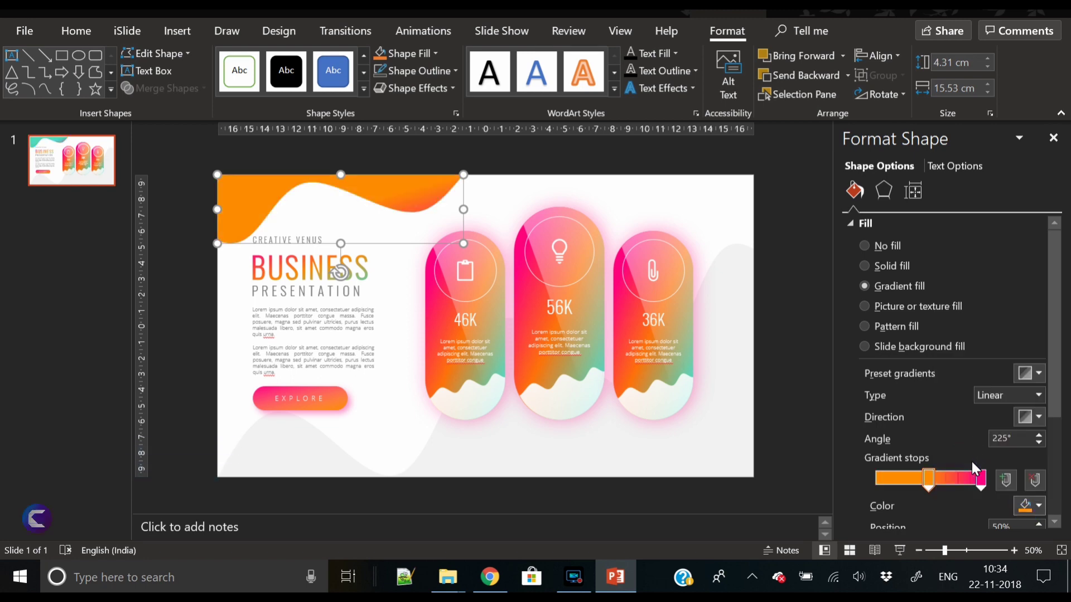
Step: Add a teal stop at the left end and set a linear 0° left-to-right direction
{"action": "left_click_drag", "start_coordinate": [884, 477], "coordinate": [862, 481]}
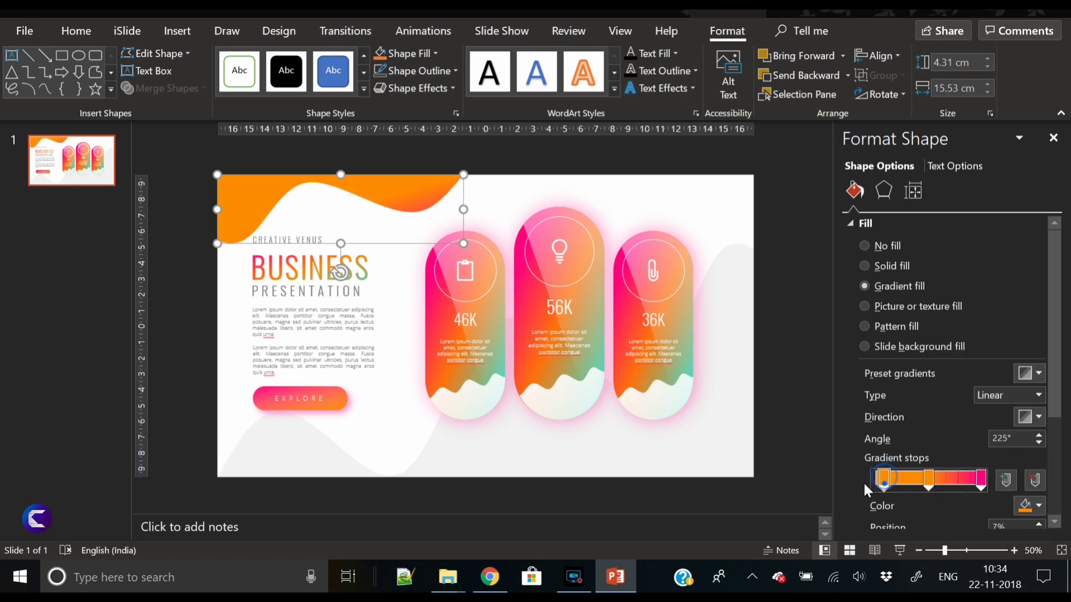
{"action": "left_click", "coordinate": [1030, 514]}
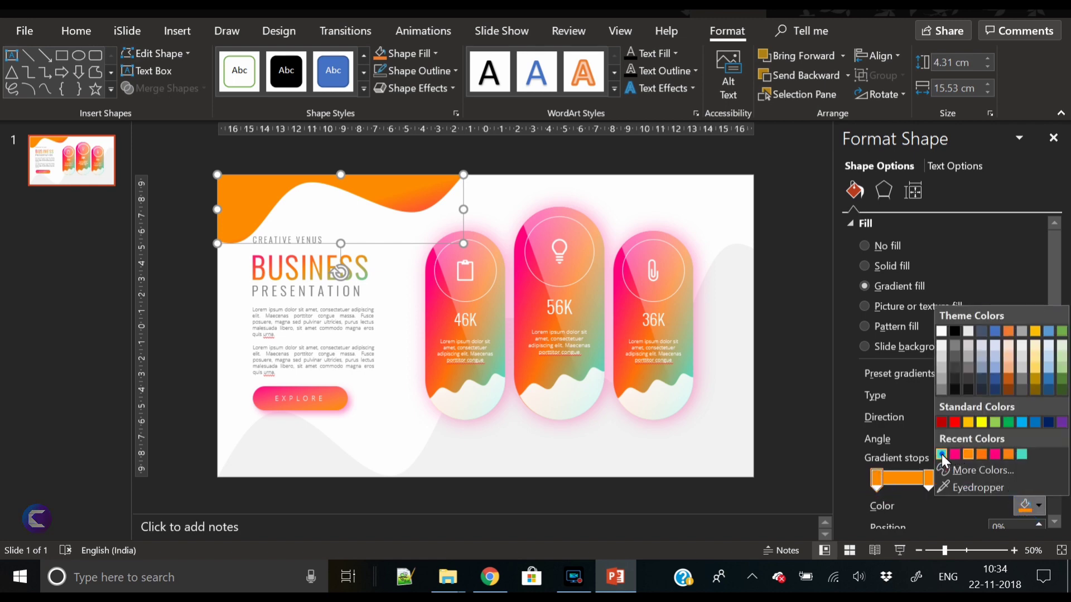
{"action": "left_click", "coordinate": [942, 454]}
{"action": "left_click", "coordinate": [1024, 423]}
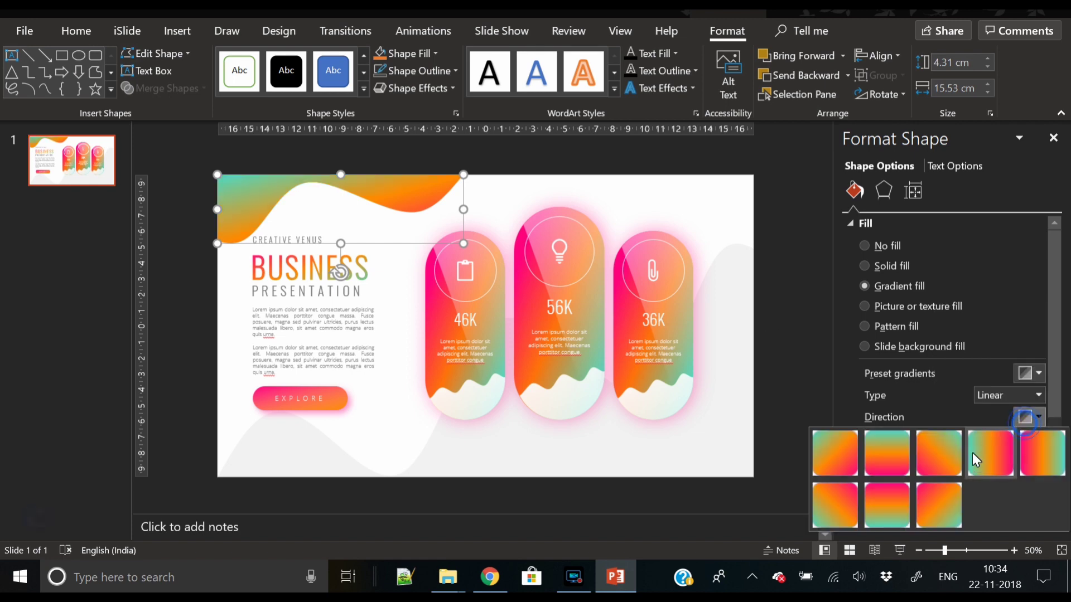
{"action": "left_click", "coordinate": [990, 463]}
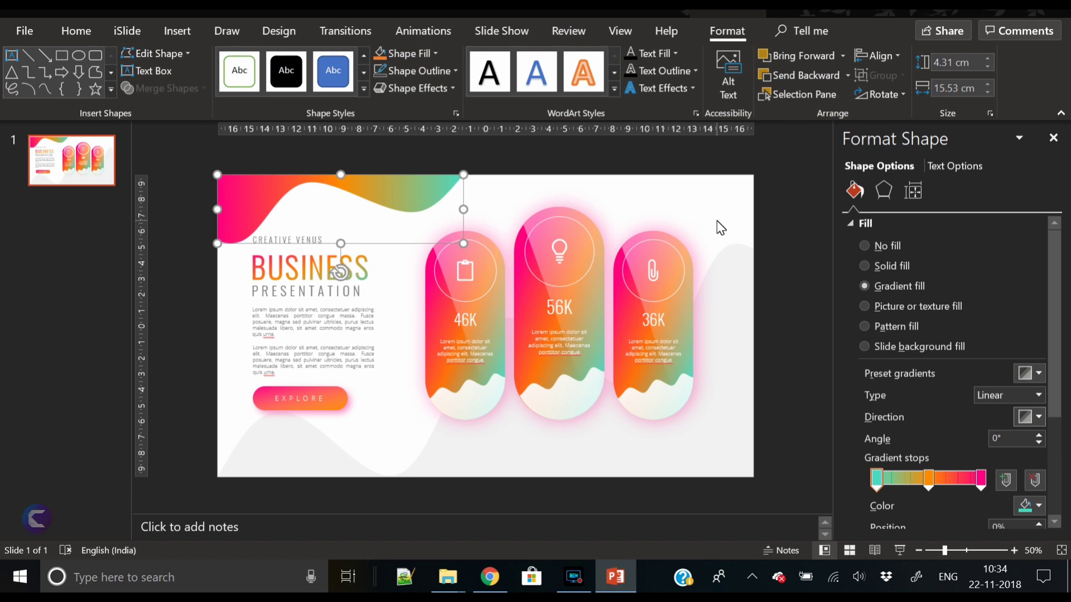
Step: Shorten the top-left wave to 3.2 cm tall and readjust its width to 15.53 cm
{"action": "left_click", "coordinate": [728, 203]}
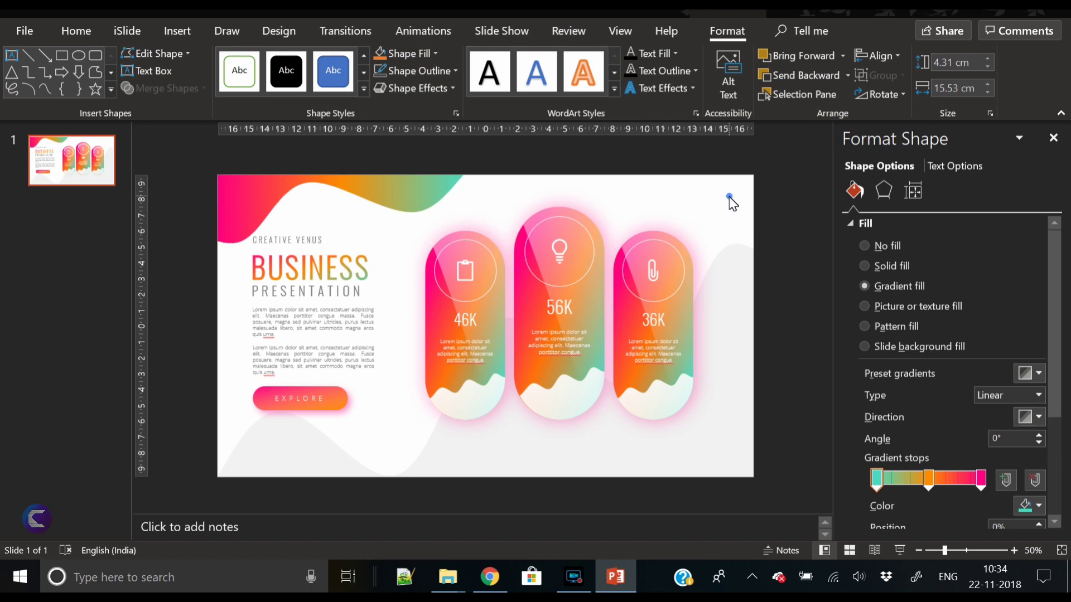
{"action": "left_click", "coordinate": [404, 207]}
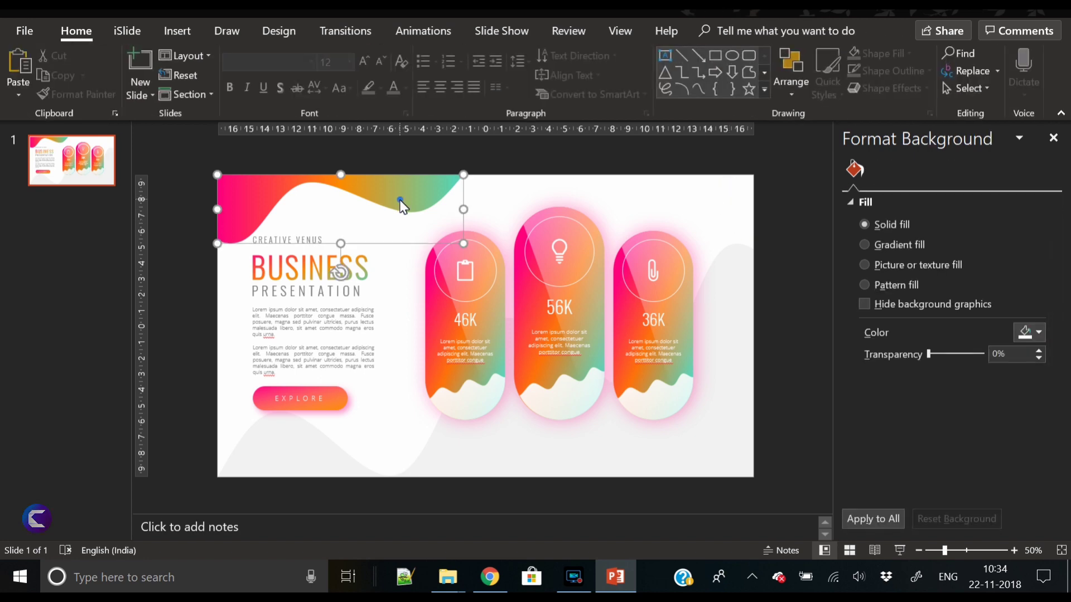
{"action": "left_click_drag", "start_coordinate": [340, 244], "coordinate": [340, 226]}
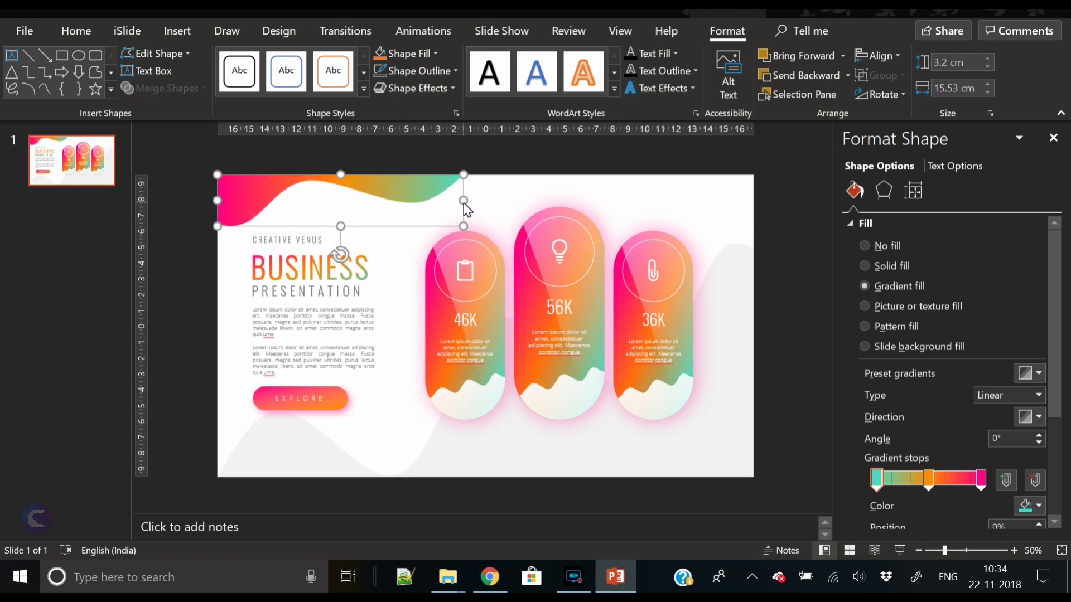
{"action": "mouse_move", "coordinate": [463, 200]}
{"action": "left_mouse_down"}
{"action": "mouse_move", "coordinate": [581, 203]}
{"action": "mouse_move", "coordinate": [414, 209]}
{"action": "mouse_move", "coordinate": [470, 204]}
{"action": "left_mouse_up"}
{"action": "left_click", "coordinate": [199, 300]}
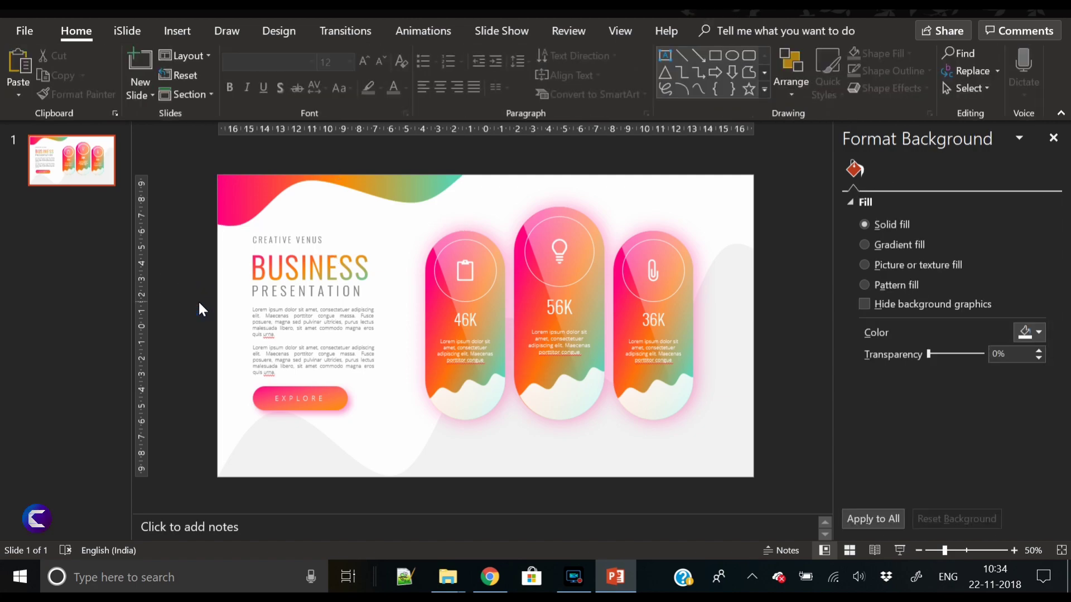